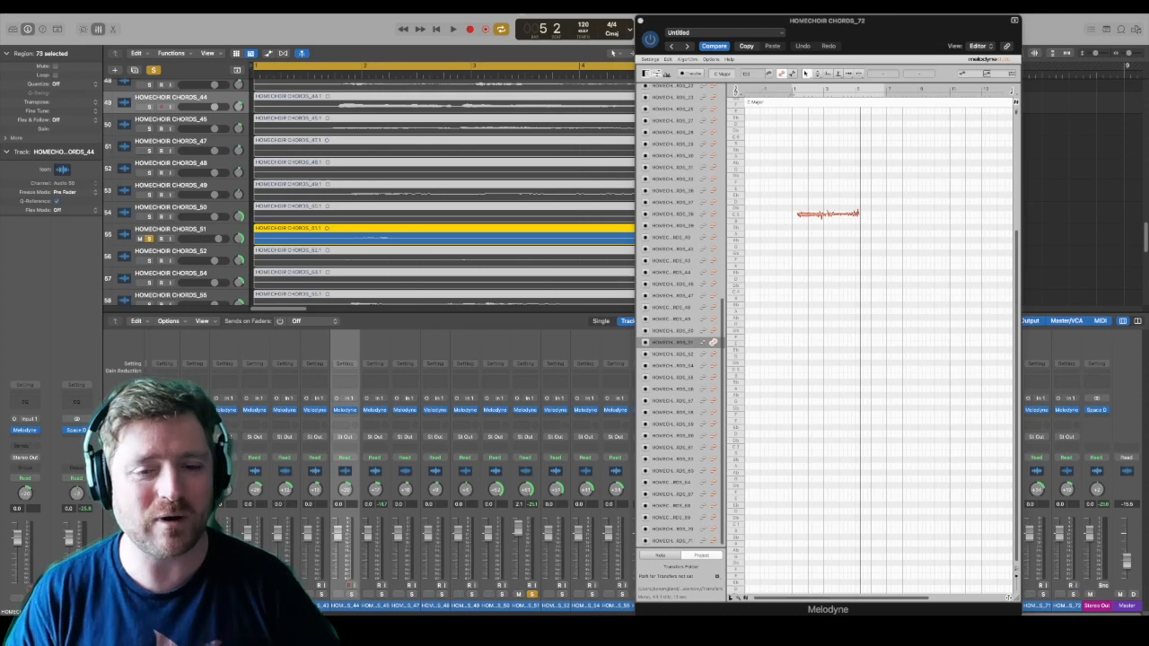
Step: Enable note editing for the whole Melodyne track list so the blobs of all choir tracks display together
scroll(729, 205, "up", 5)
scroll(714, 99, "up", 10)
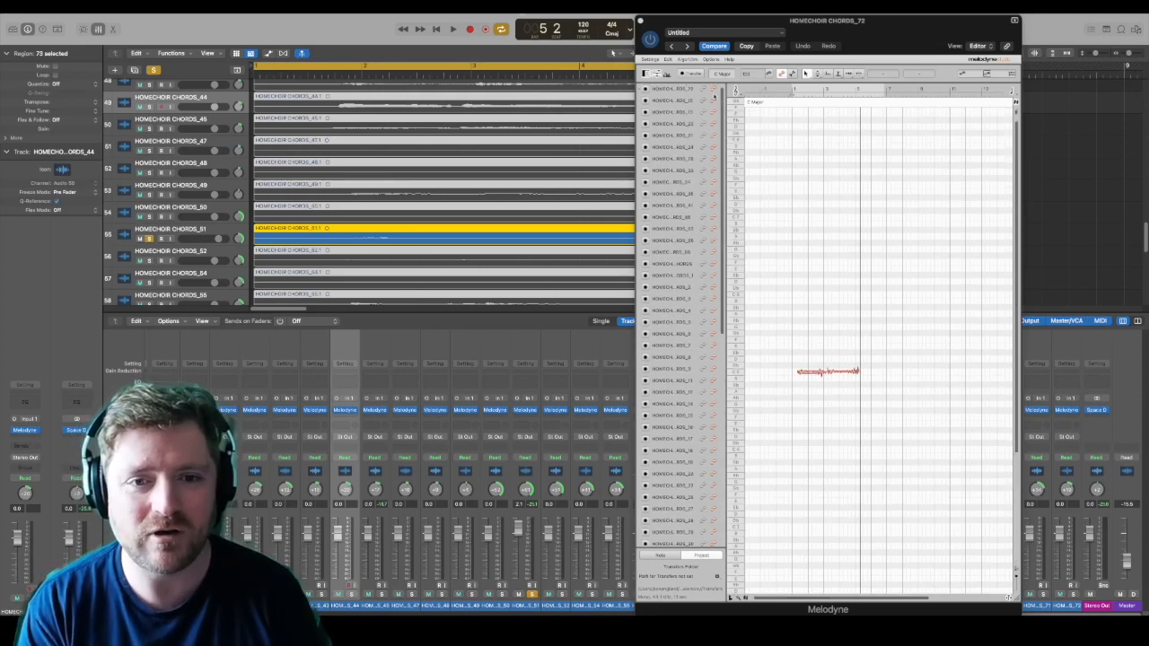
scroll(710, 109, "down", 10)
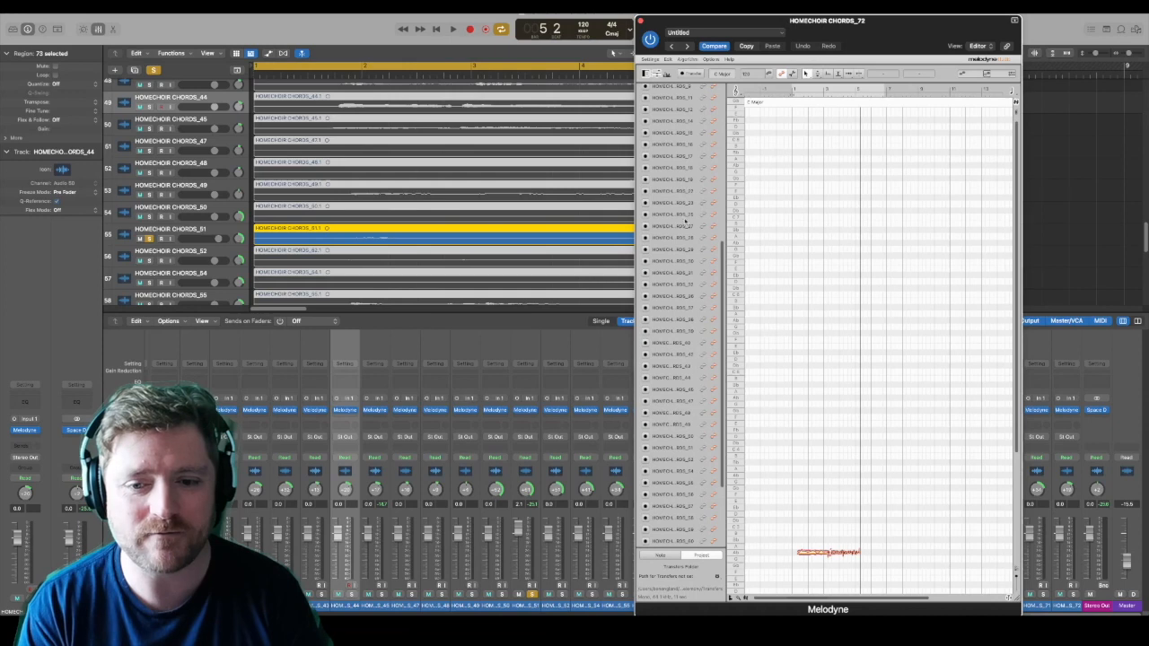
left_click(714, 542, "shift")
scroll(872, 441, "down", 1)
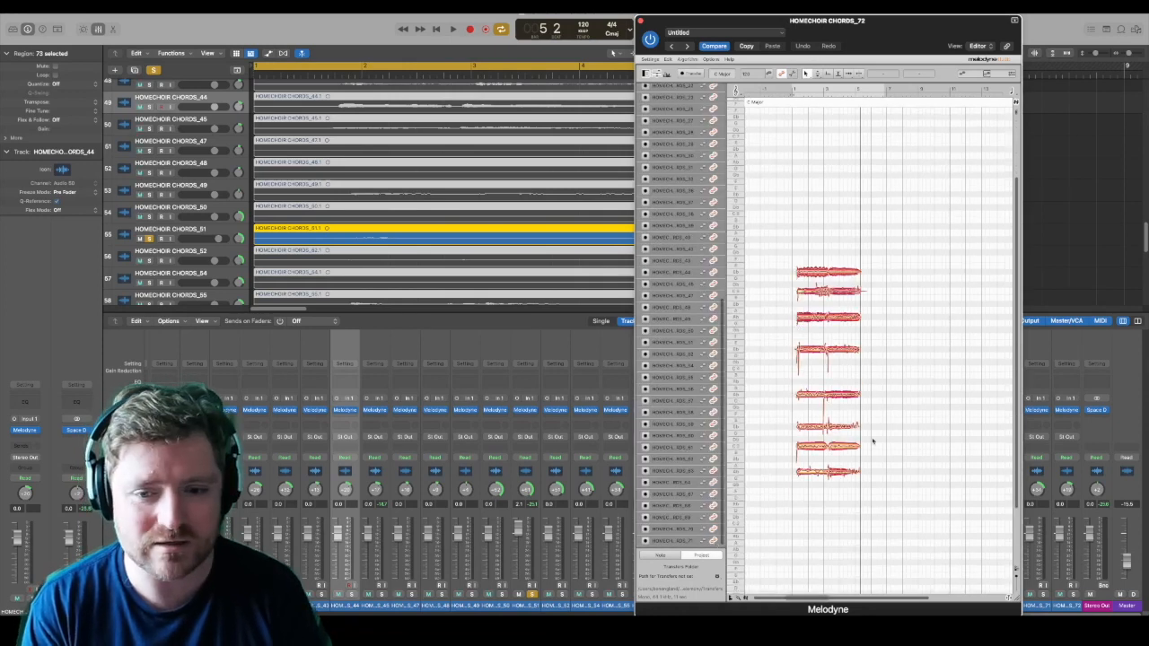
scroll(871, 441, "down", 3)
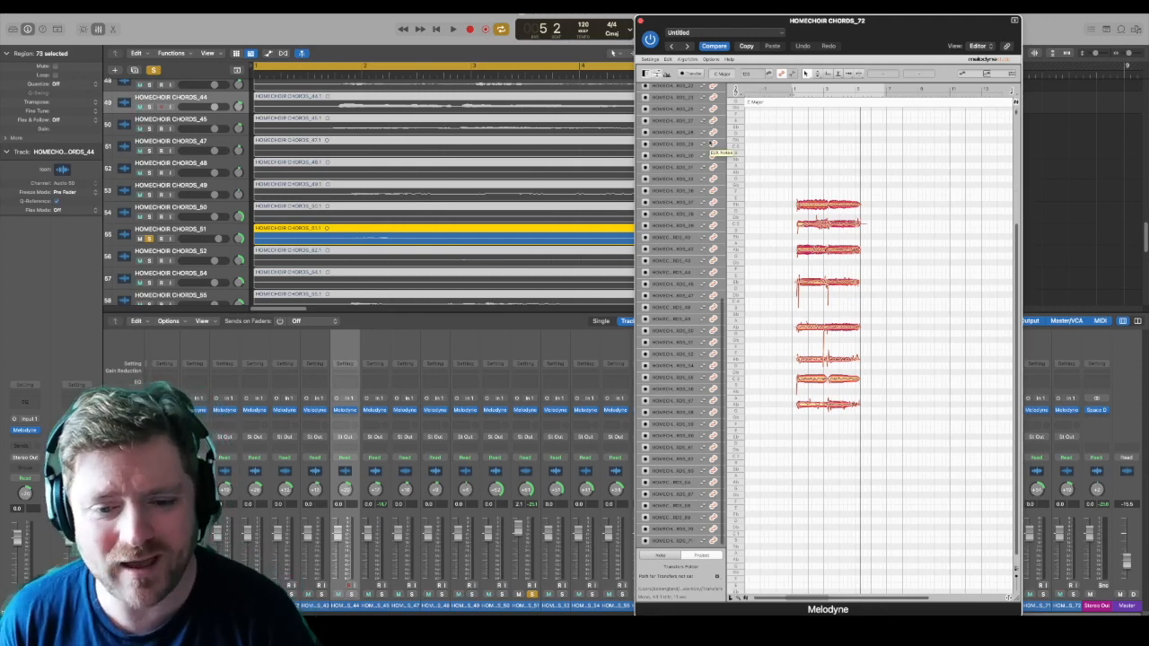
Step: Unsolo HOMECHOIR CHORDS_51 and play back the full choir
key("space")
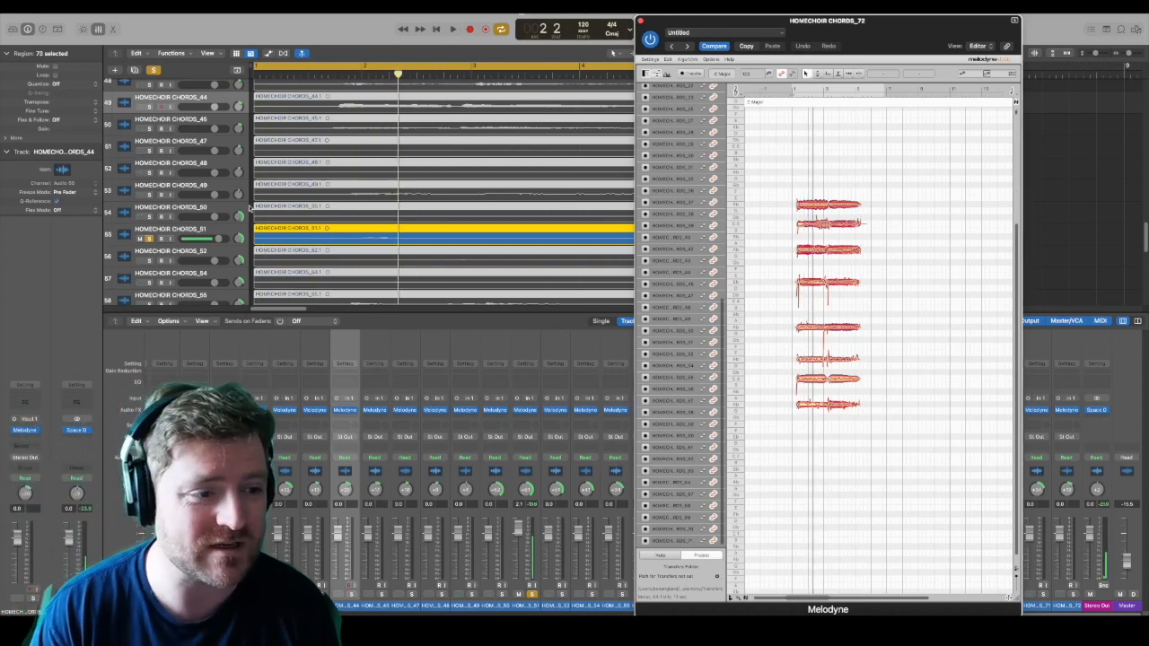
key("space")
left_click(149, 239)
key("space")
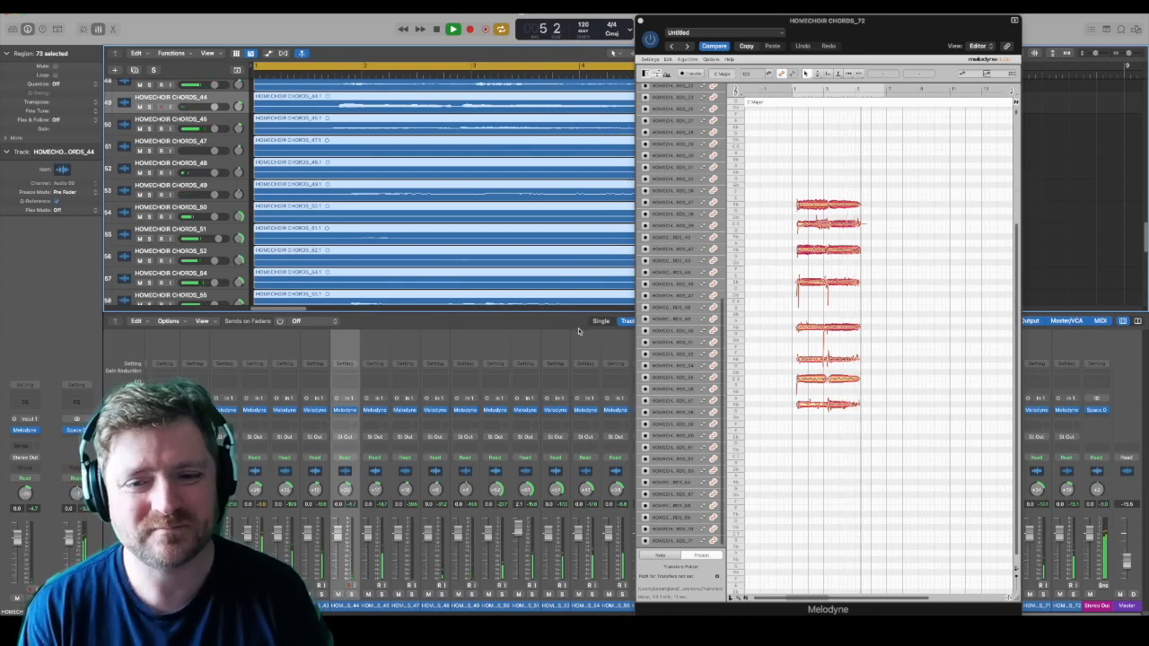
key("space")
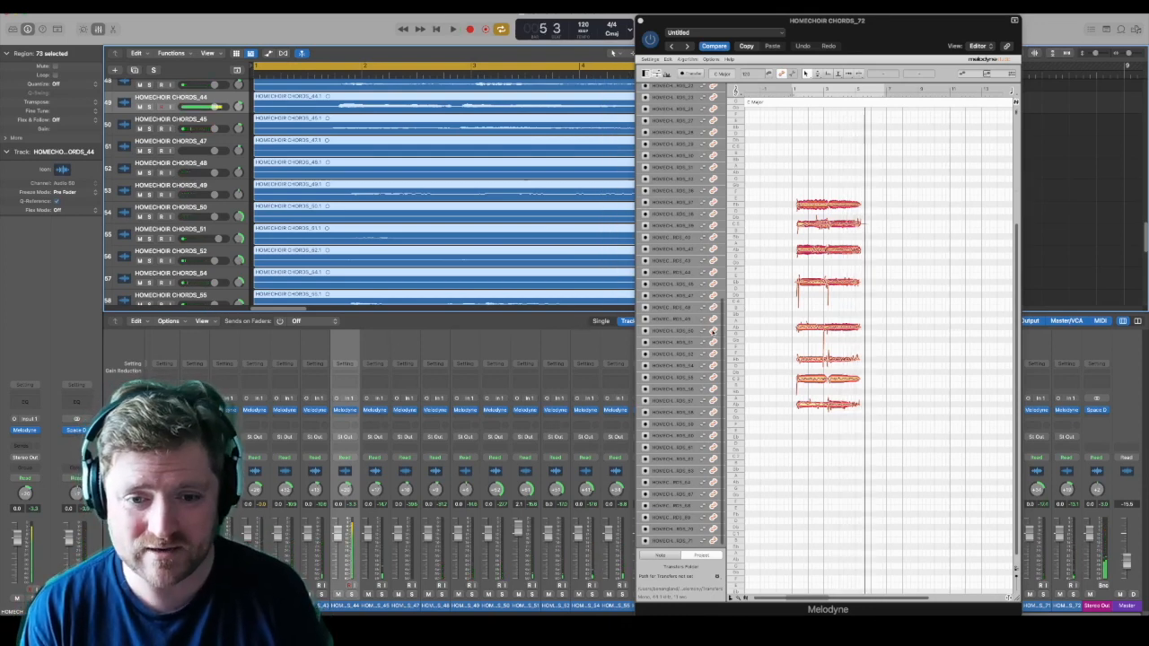
Step: Show only HOMECHOIR CHORDS_51 in the Melodyne note editor, solo that track and audition it
left_click(713, 332)
left_click(713, 343)
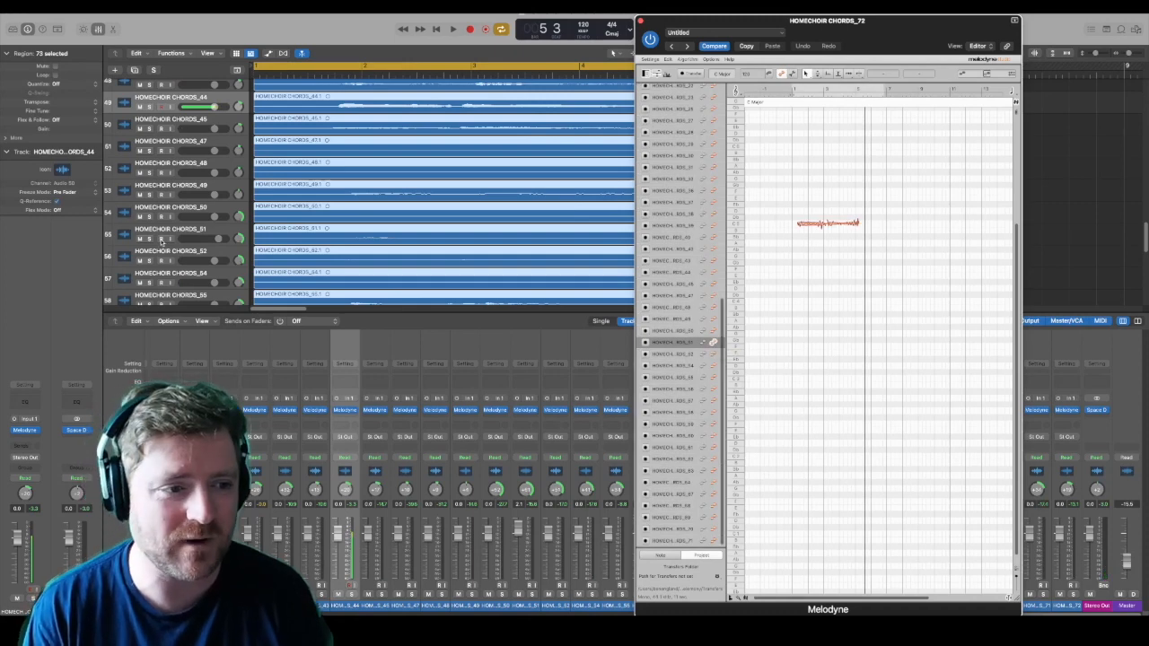
left_click(149, 238)
key("space")
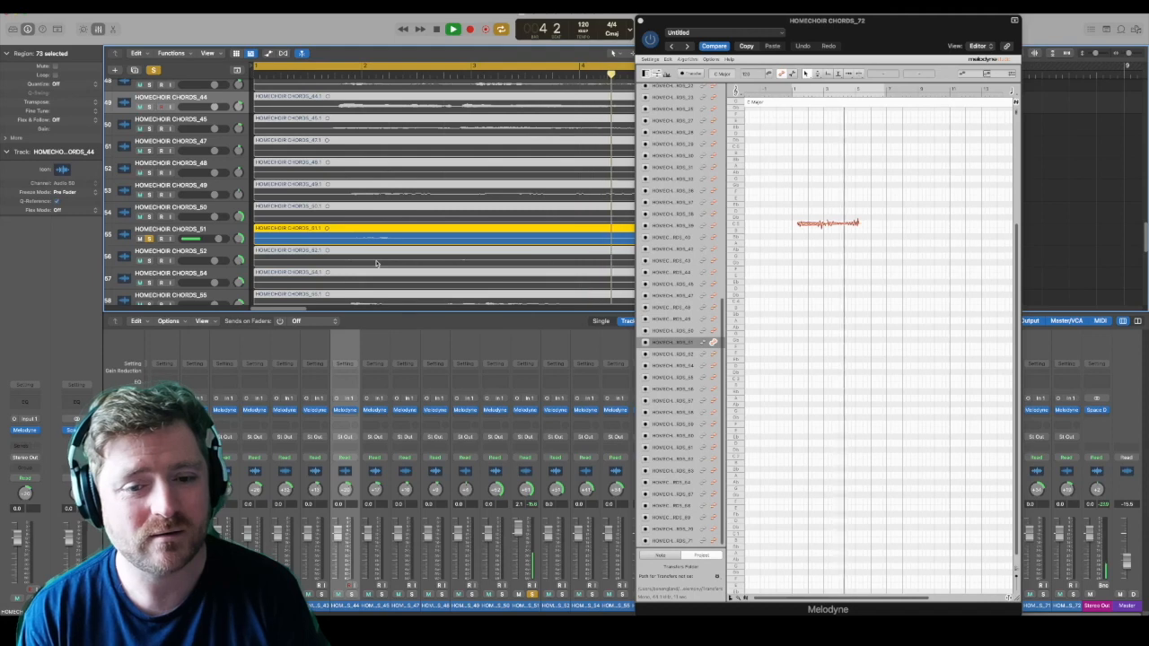
key("space")
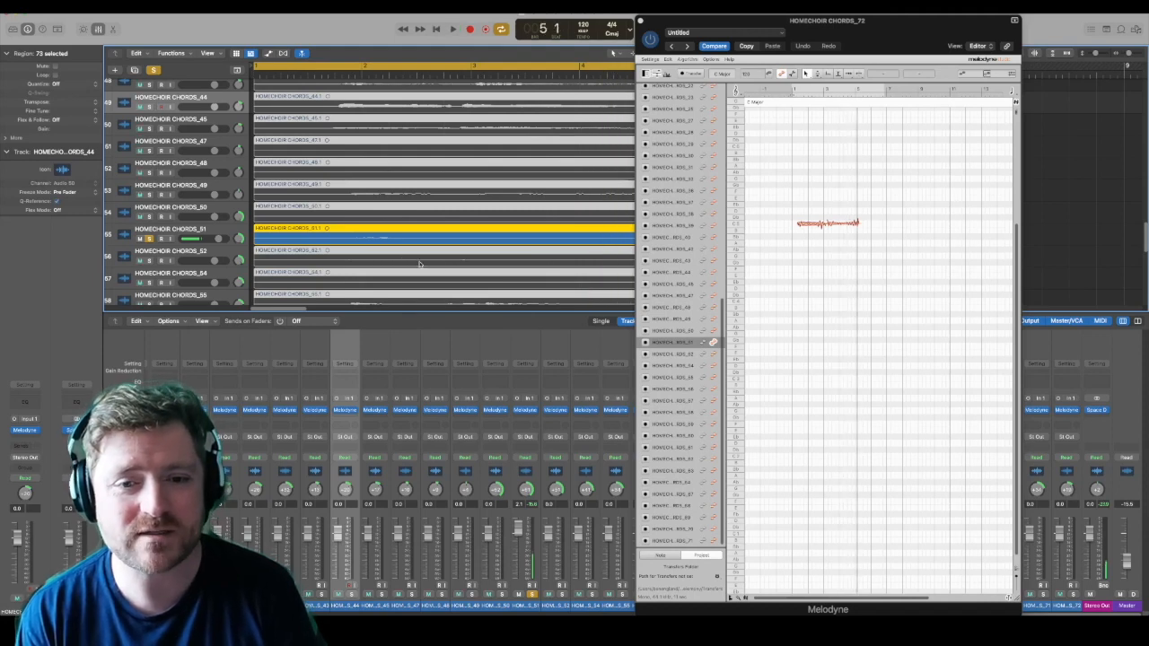
Step: Show HOMECHOIR CHORDS_52 together with CHORDS_51 in the note editor, solo CHORDS_52 as well and audition the pair
left_click(713, 356)
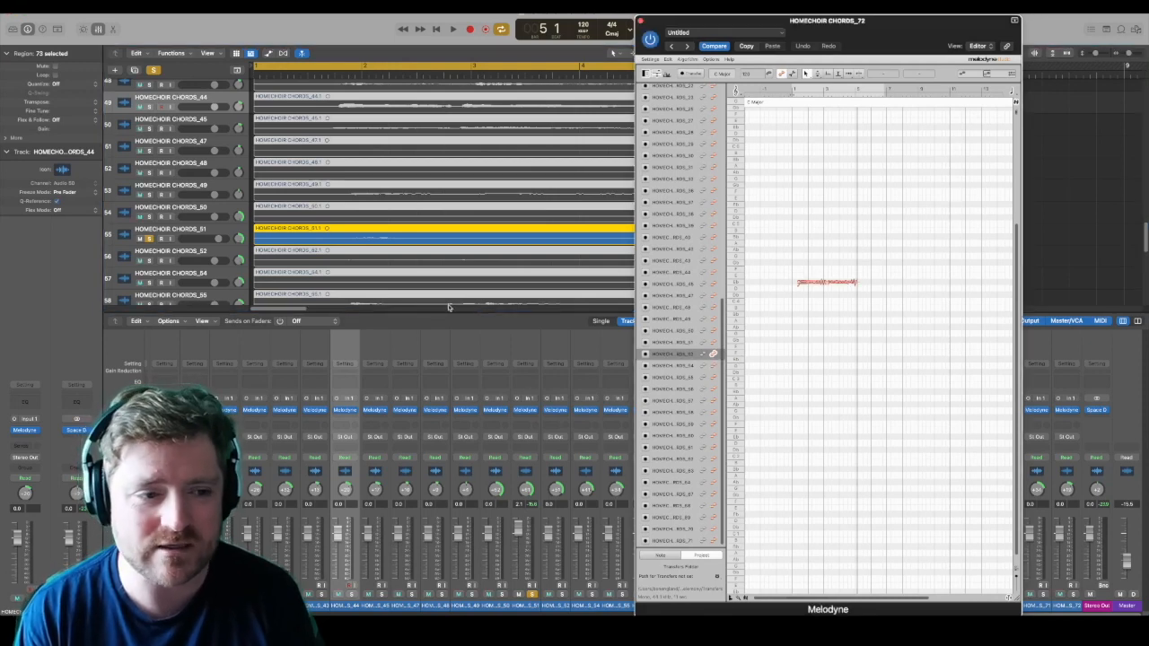
left_click(149, 261)
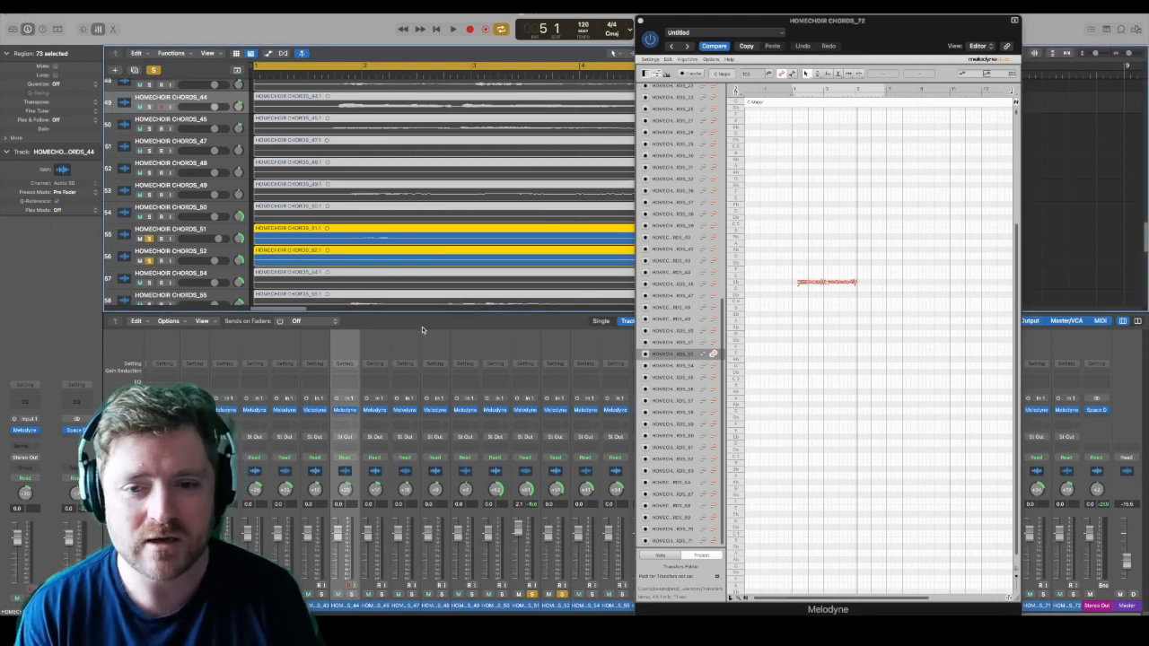
left_click(714, 343)
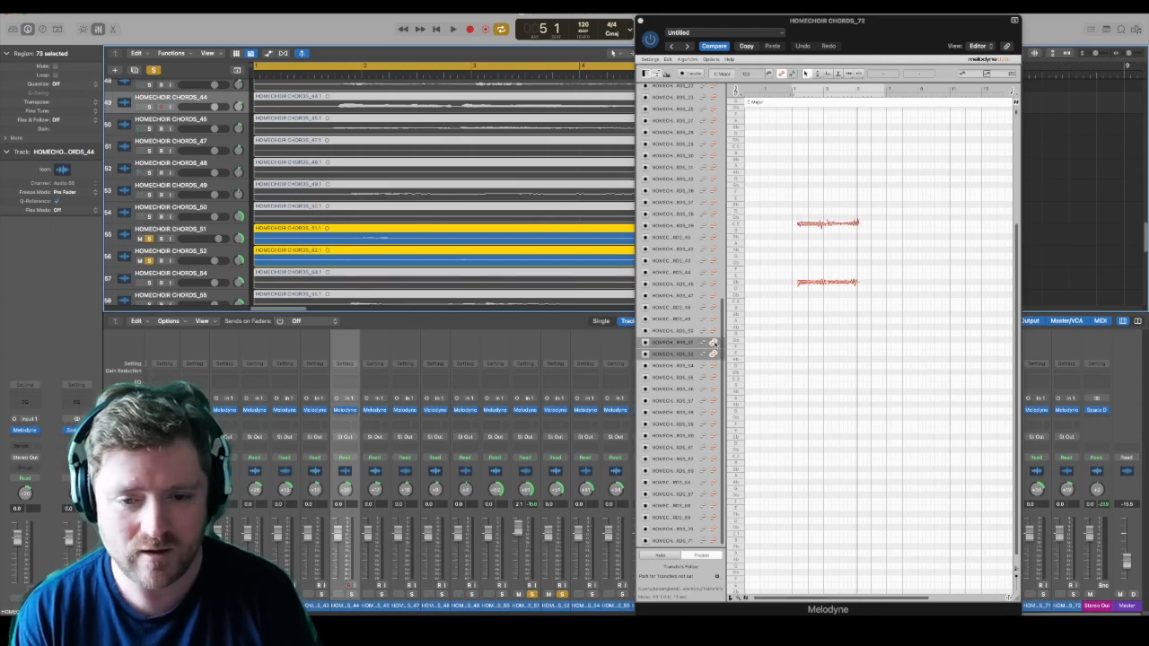
key("space")
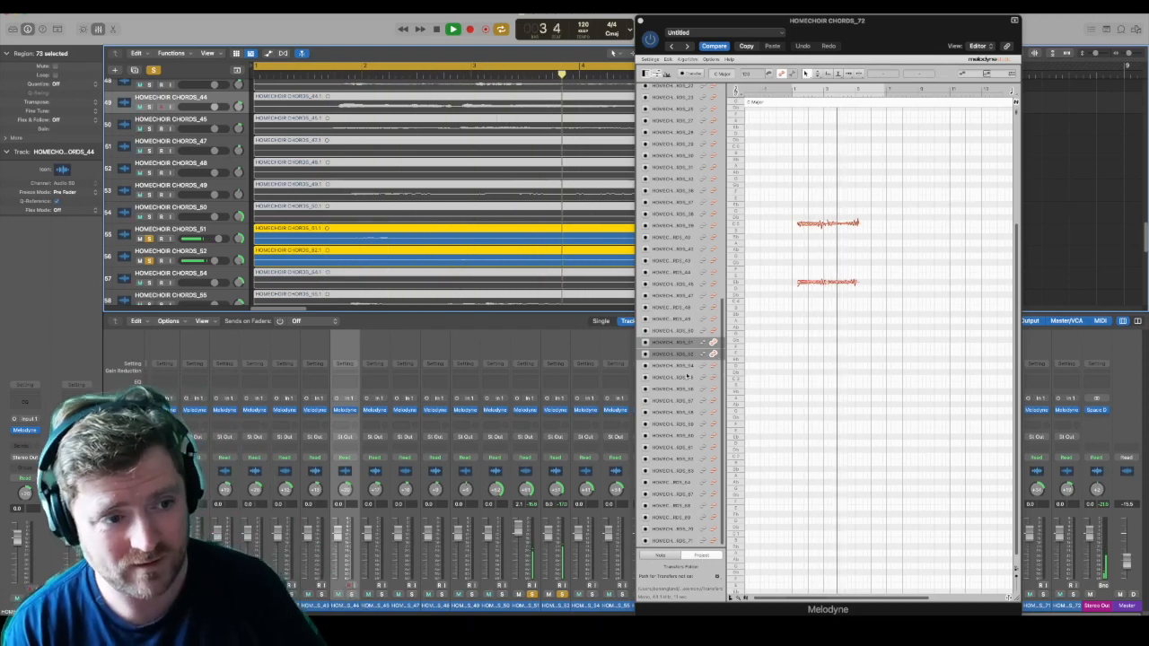
key("space")
Step: Enable note editing in Melodyne for the five tracks HOMECHOIR CHORDS_51, 52, 54, 55 and 56 together
left_click(715, 367)
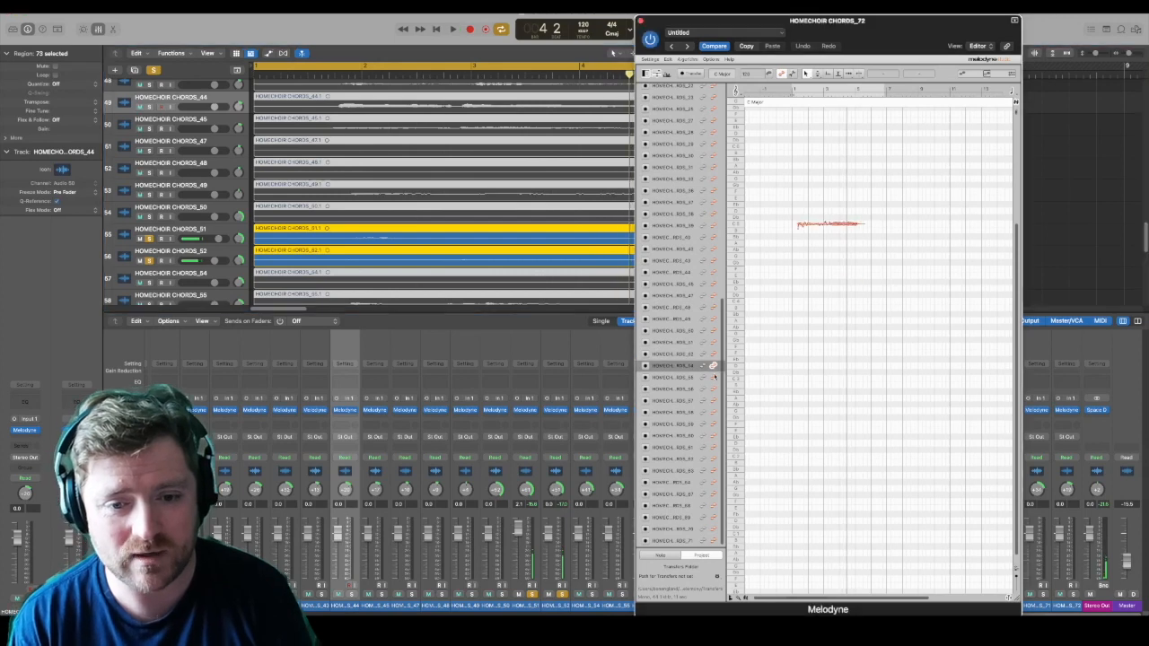
left_click(714, 378)
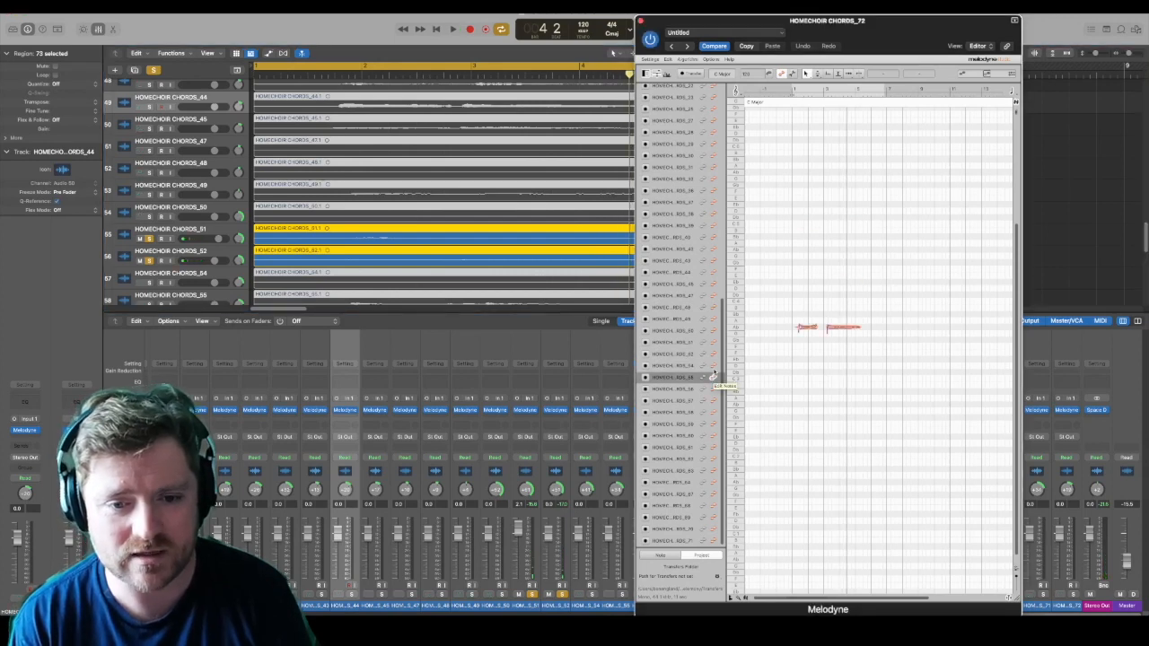
left_click(714, 366)
left_click(714, 353)
left_click(714, 342)
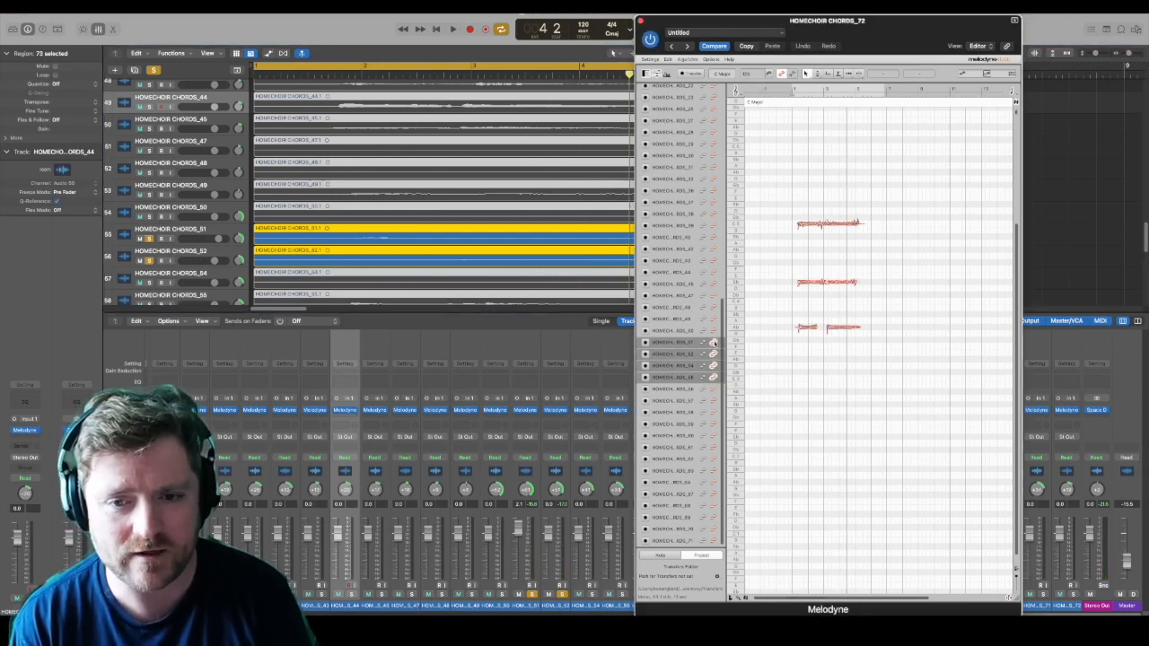
left_click(713, 389)
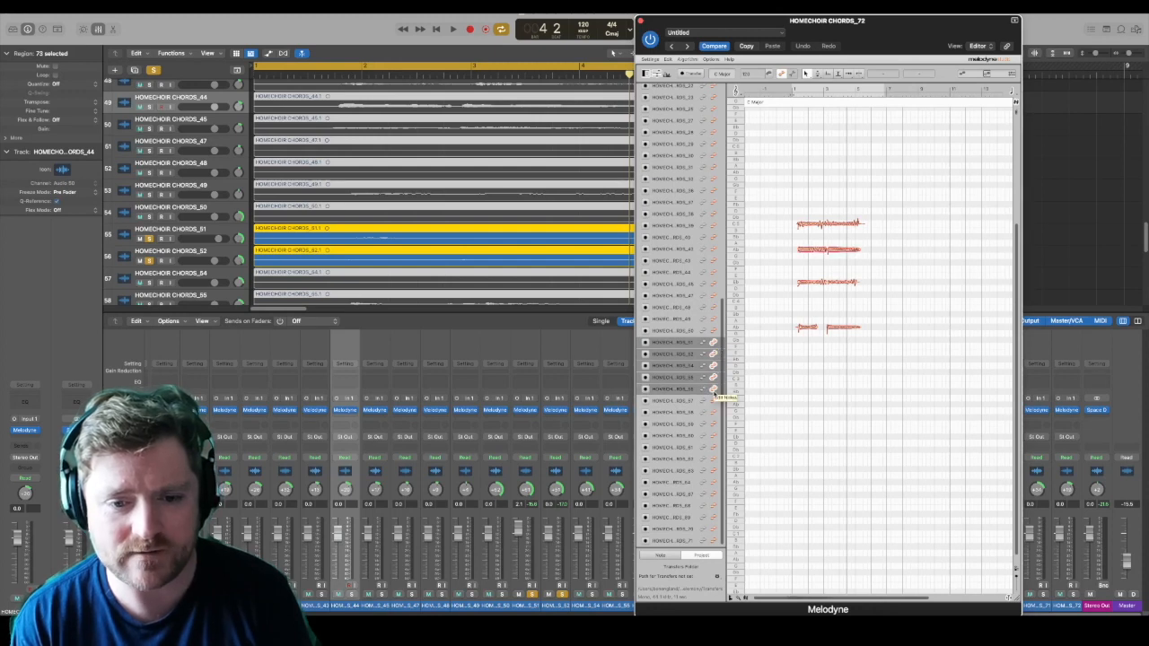
Step: Add HOMECHOIR CHORDS_54, CHORDS_55 and CHORDS_56 to the soloed tracks and play back the five-voice group
left_click(150, 283)
scroll(150, 282, "down", 1)
left_click(150, 280)
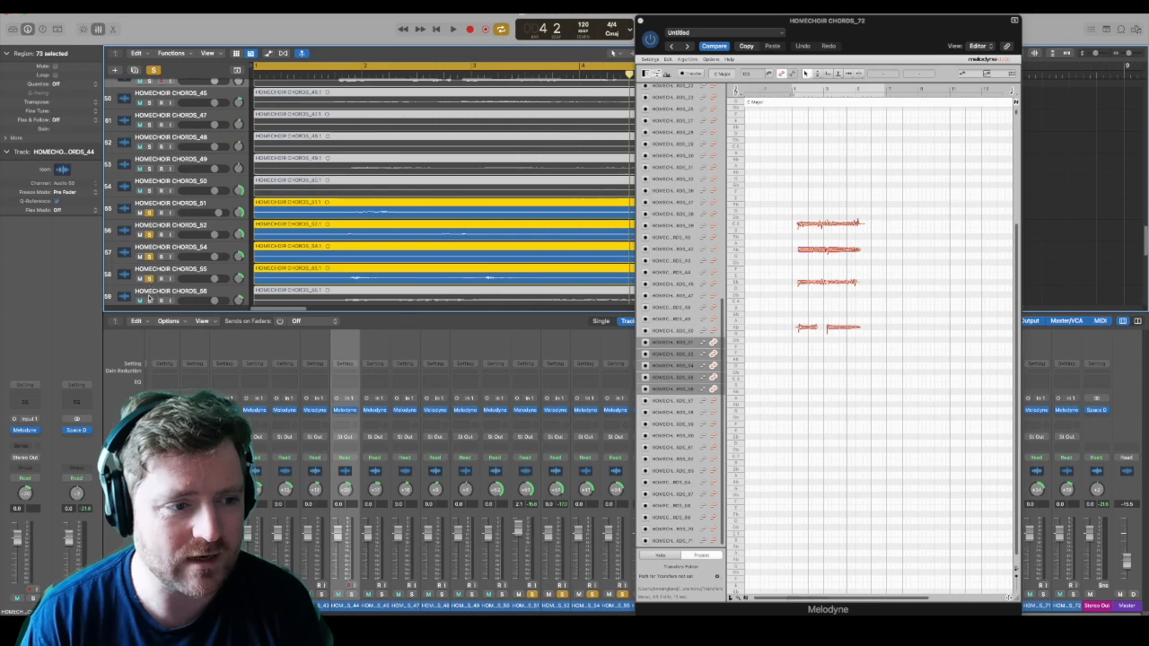
left_click(150, 299)
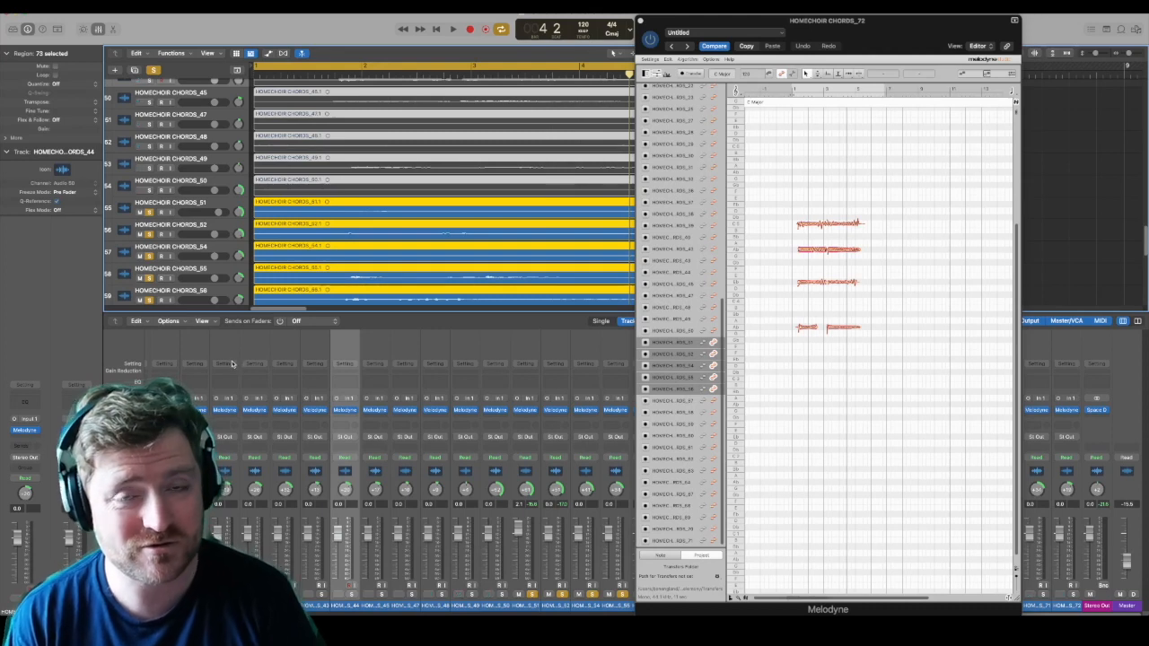
key("space")
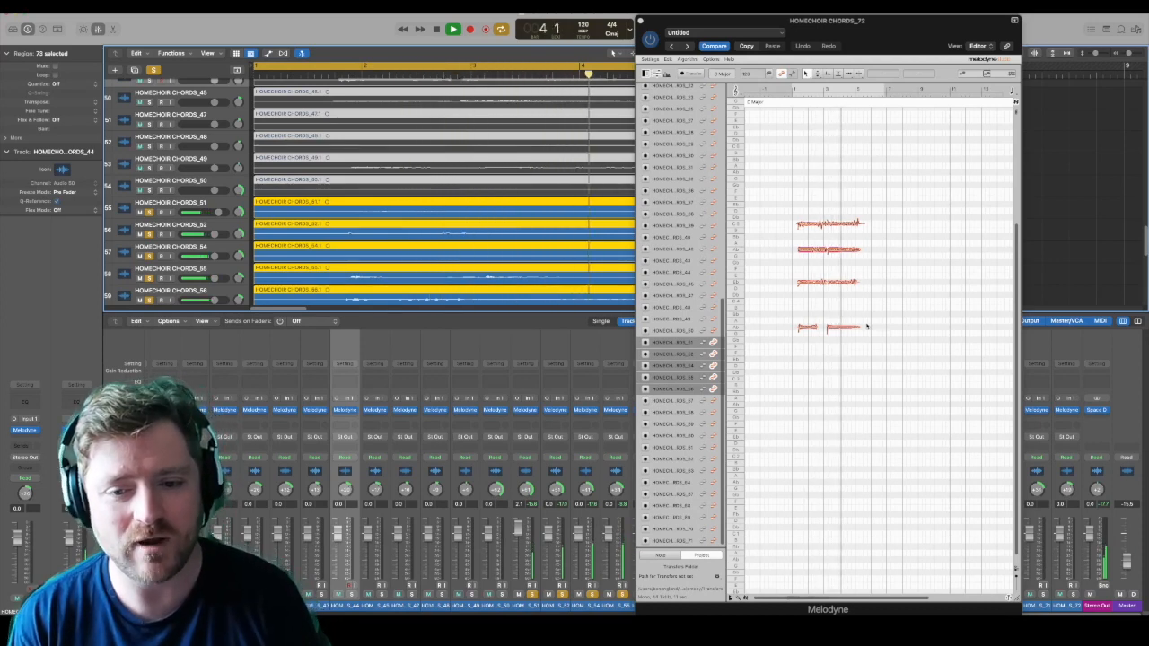
key("space")
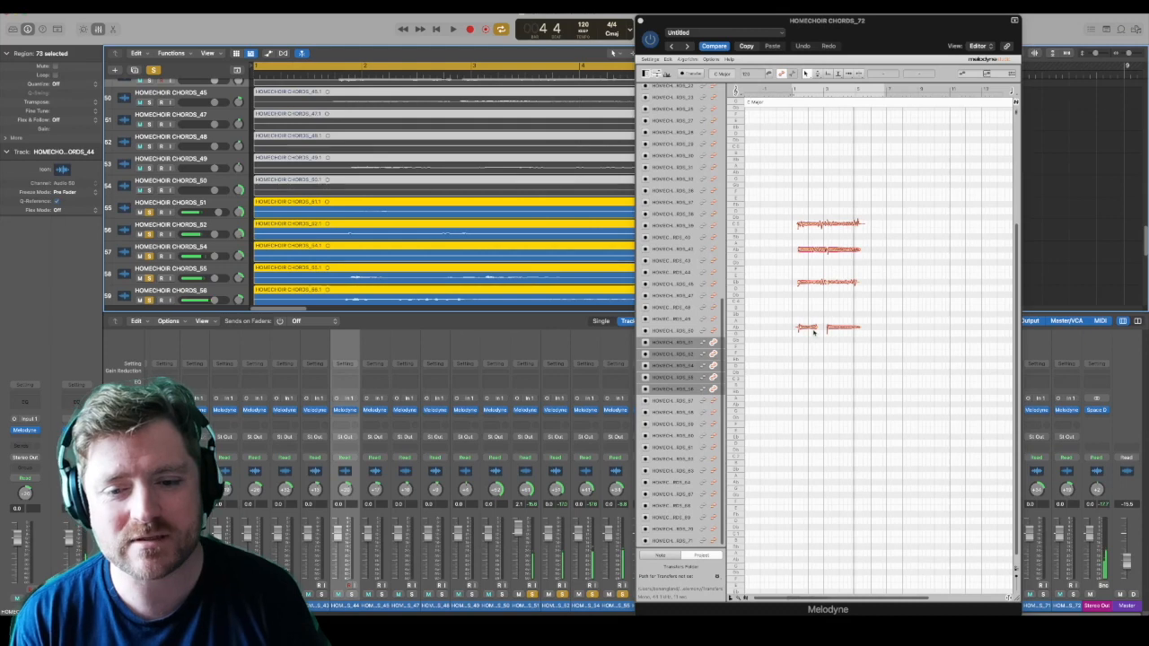
Step: Lengthen the first note of HOMECHOIR CHORDS_55 towards the second to narrow the gap, and adjust both notes' starts
left_click(813, 329)
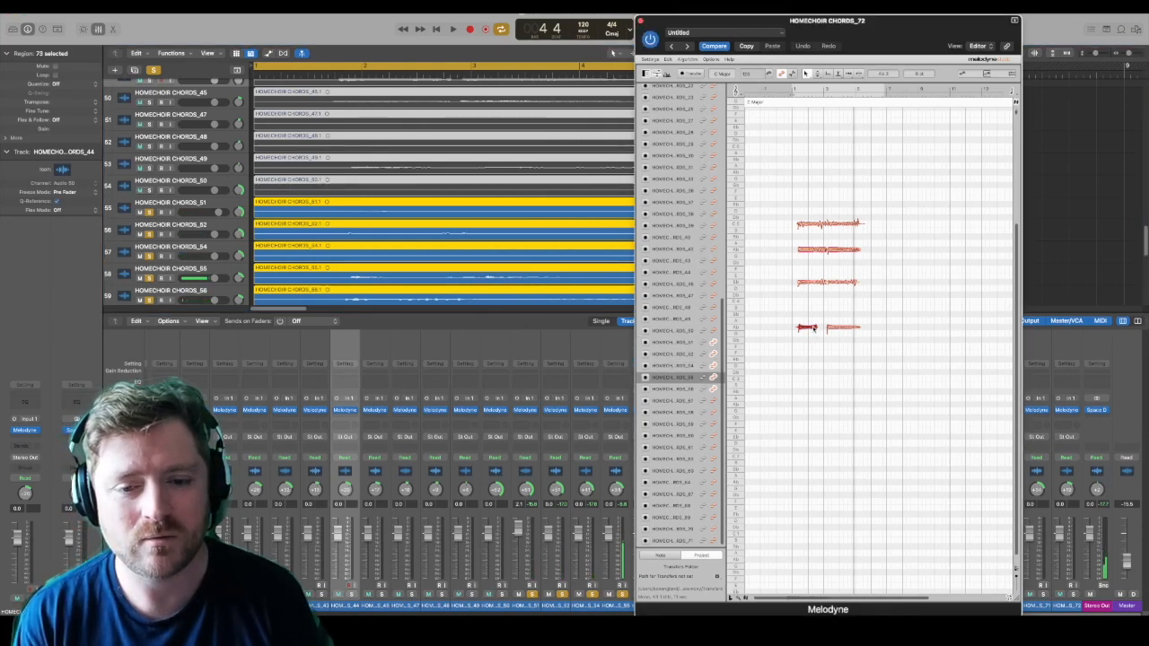
left_click(831, 329)
left_click(817, 330)
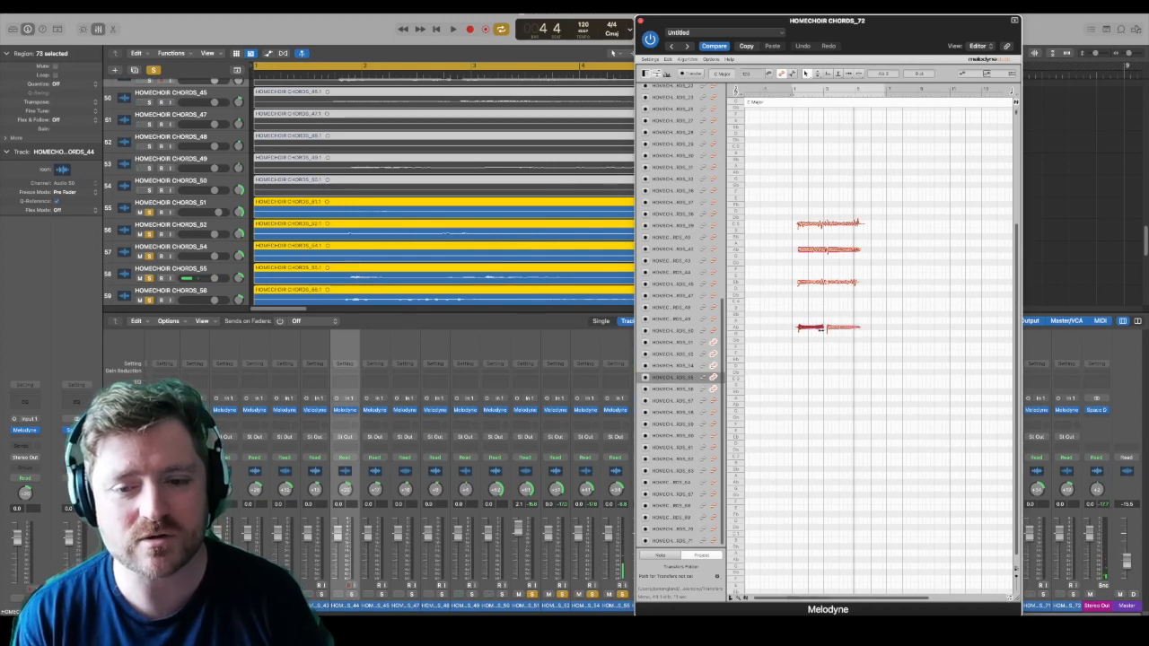
left_click(827, 328)
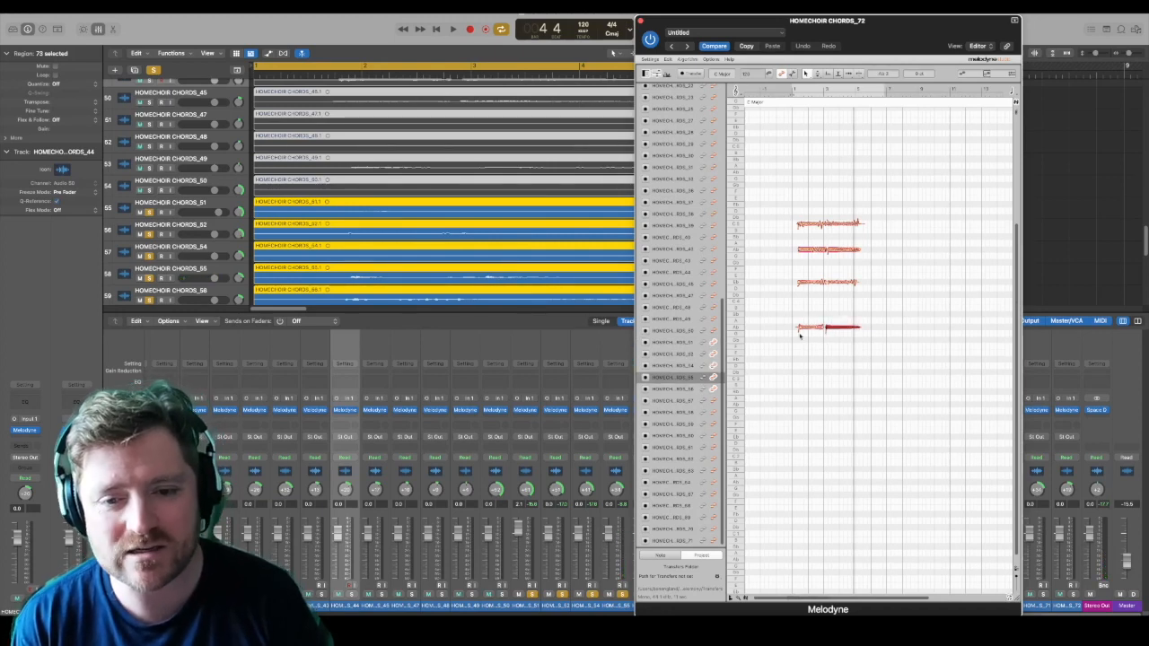
left_click(798, 329)
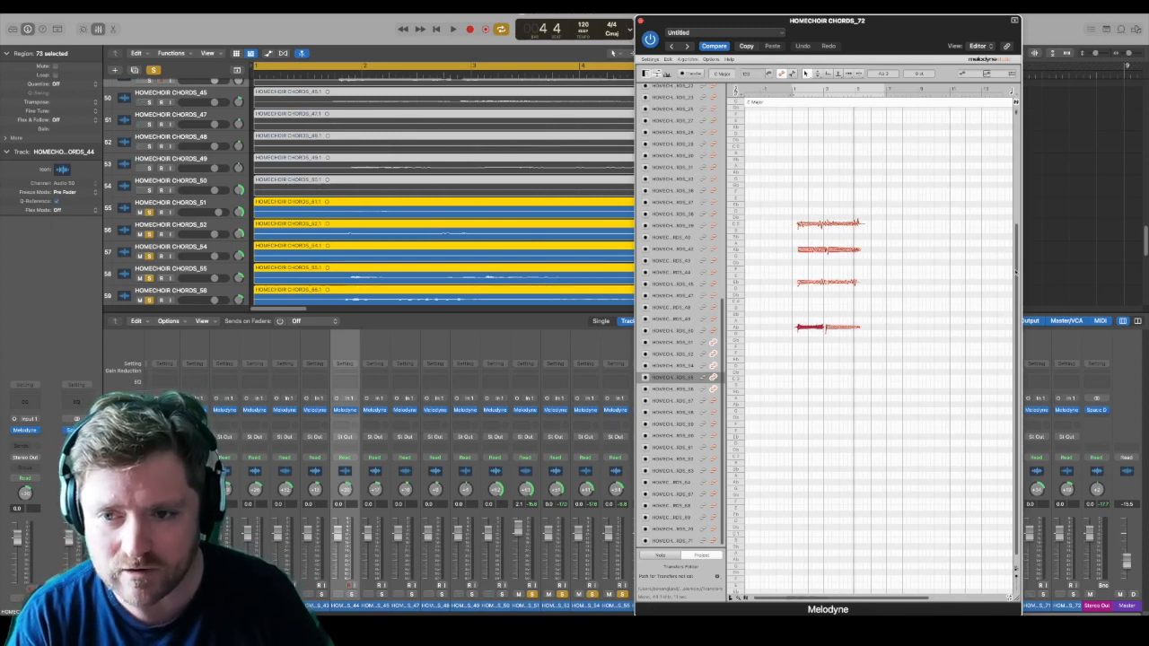
Step: Line up the ends of the final notes on HOMECHOIR CHORDS_52, CHORDS_55, CHORDS_56 and CHORDS_54 in the note editor
scroll(1011, 291, "down", 5)
scroll(1014, 315, "down", 8)
scroll(1013, 298, "up", 10)
scroll(1014, 298, "up", 4)
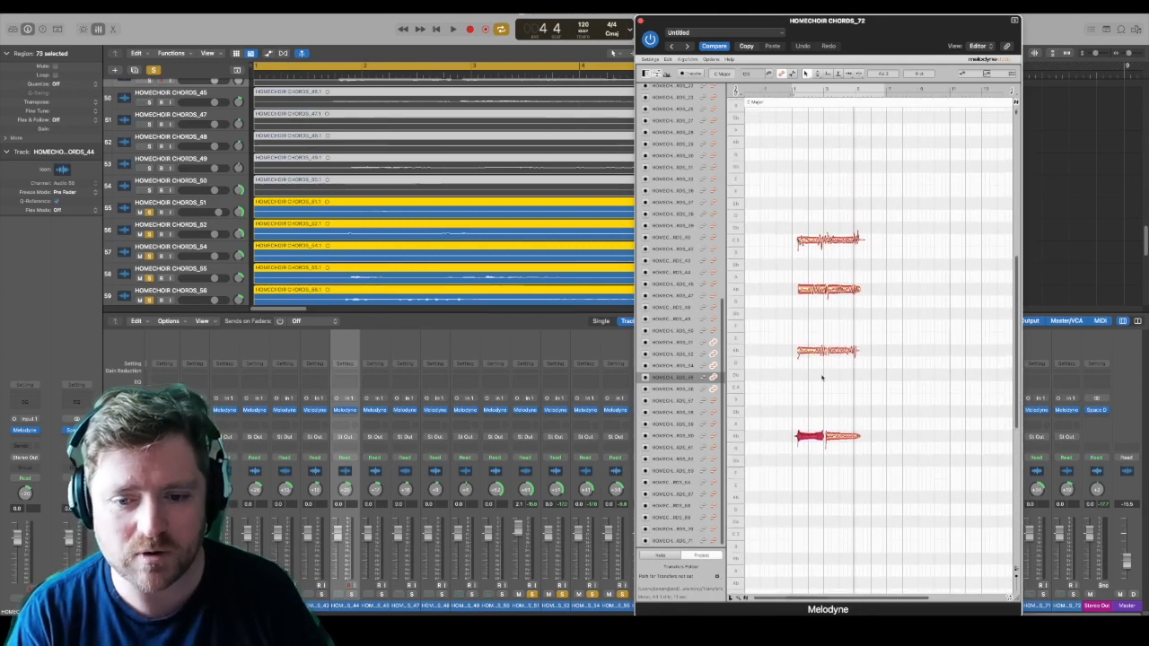
left_click_drag(927, 598, 809, 605)
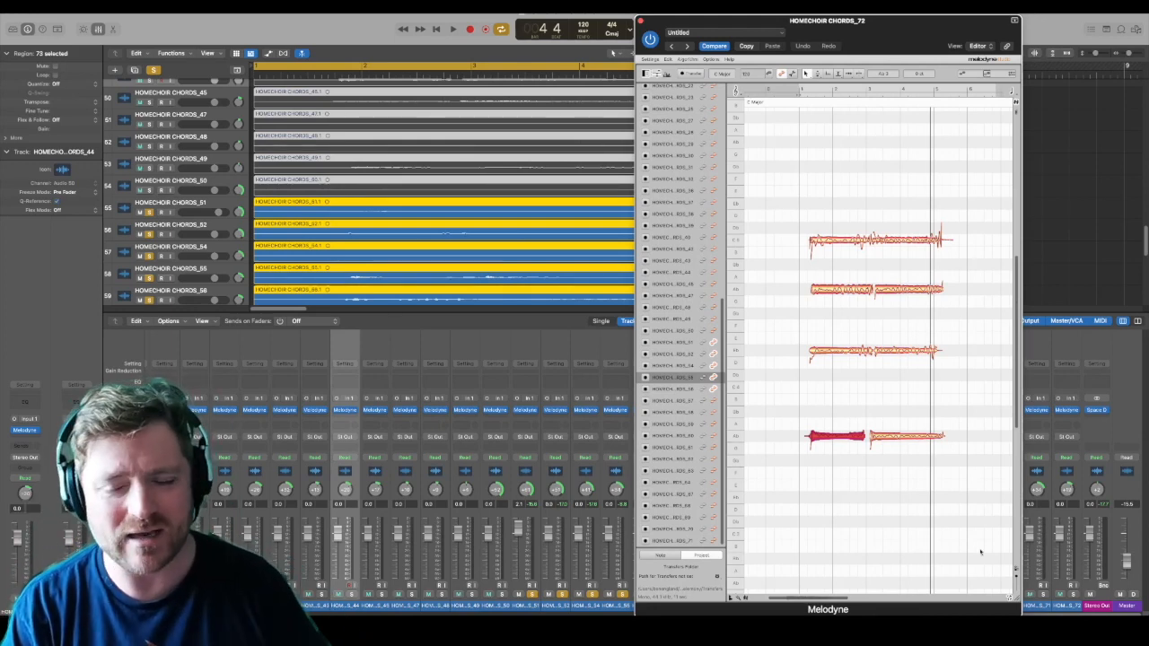
left_click(934, 352)
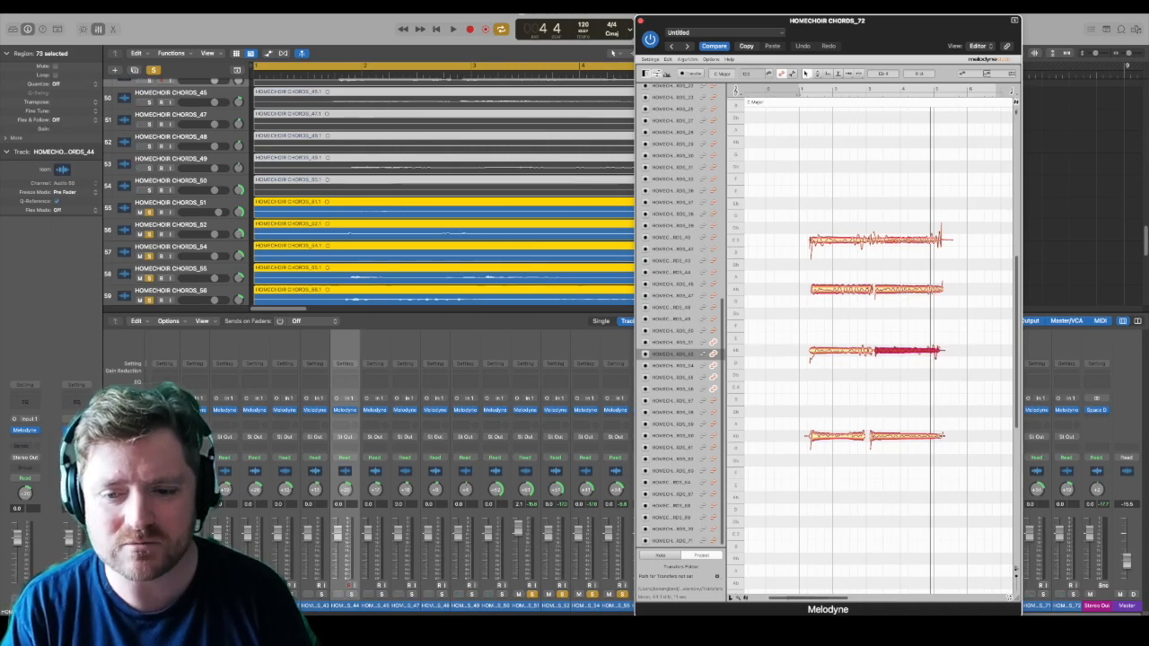
left_click(925, 438)
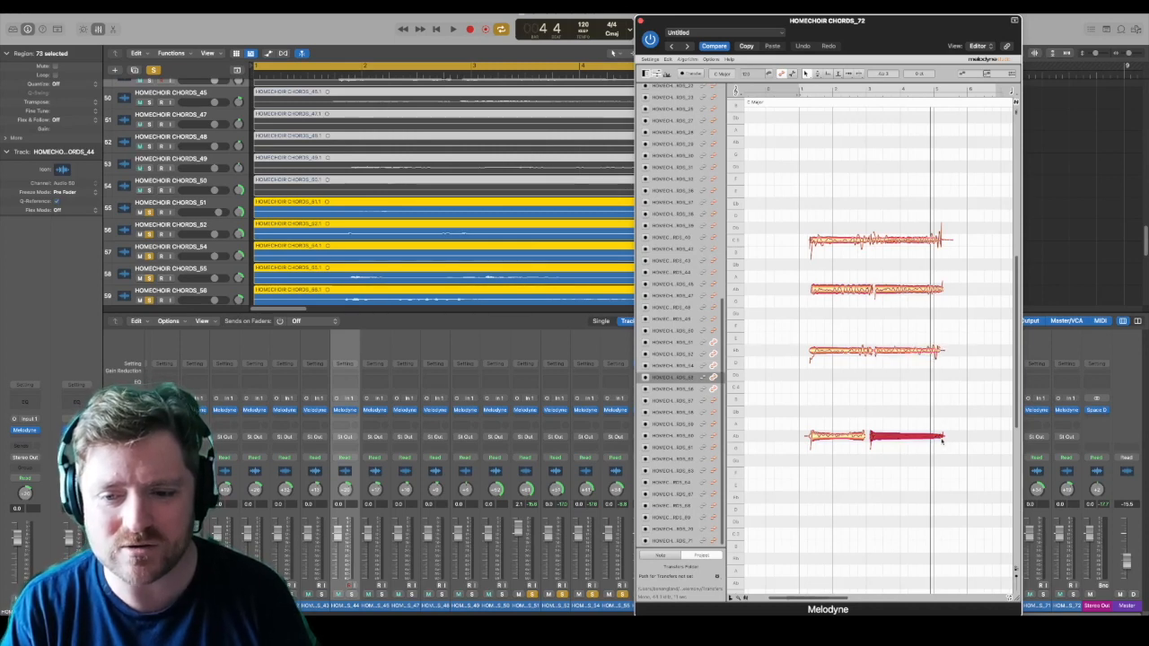
left_click(939, 291)
left_click(939, 240)
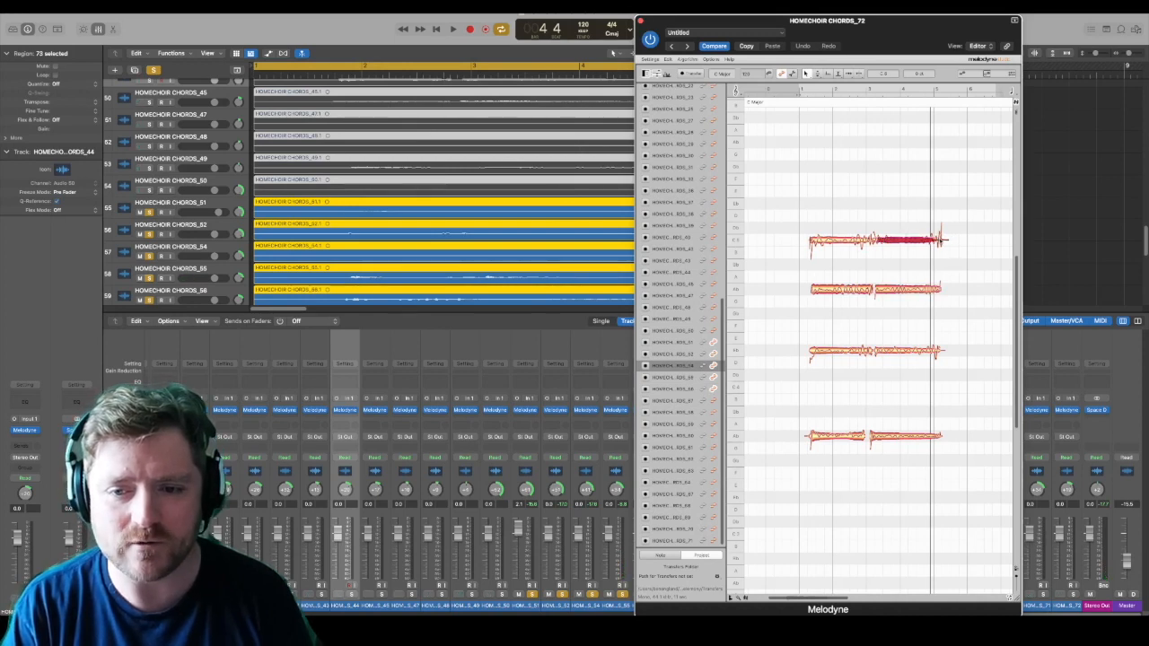
Step: Add the five tracks starting with HOMECHOIR CHORDS_57 to those displayed for note editing in Melodyne
left_click(715, 404)
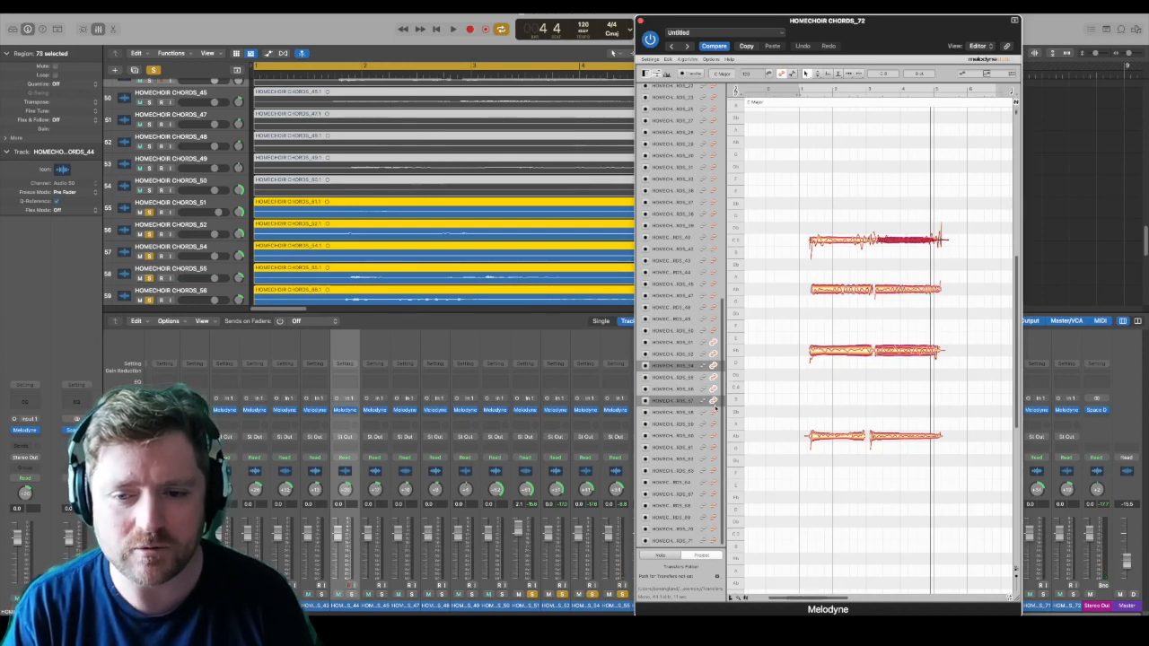
left_click(714, 414)
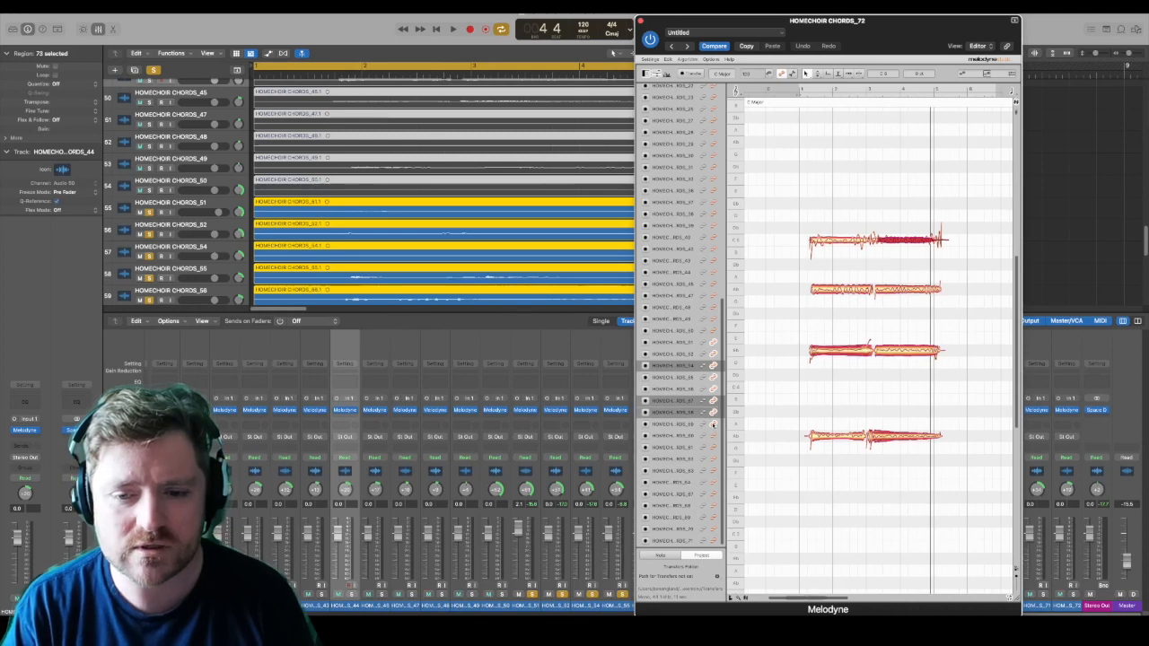
left_click(714, 426)
left_click(714, 438)
left_click(714, 448)
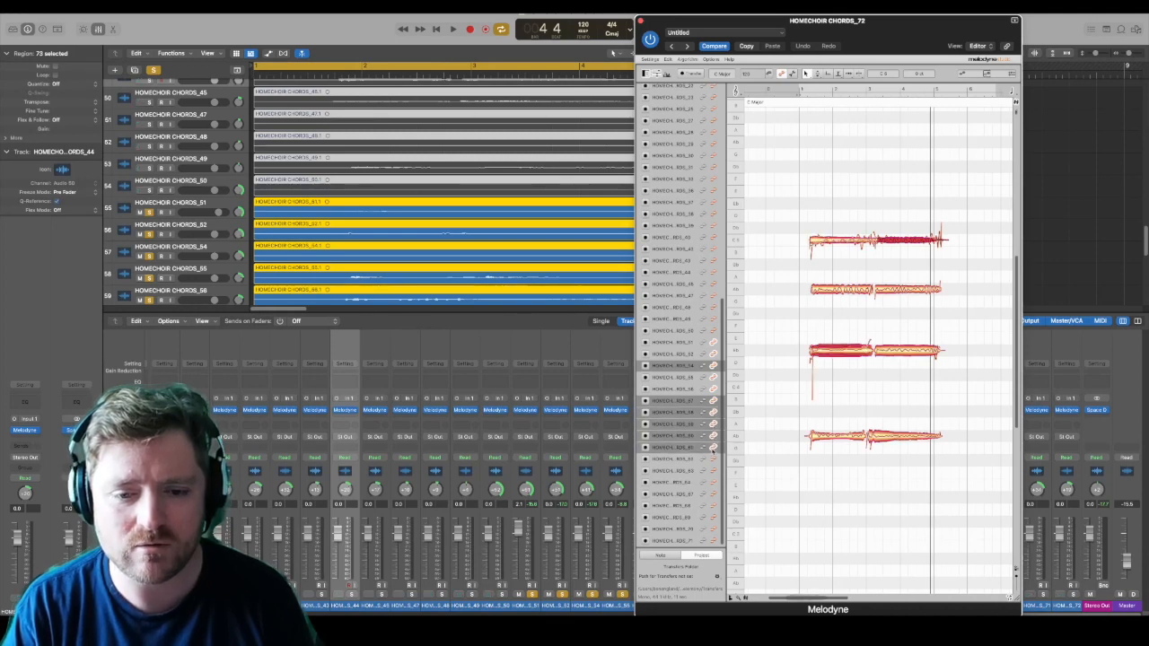
scroll(152, 260, "down", 4)
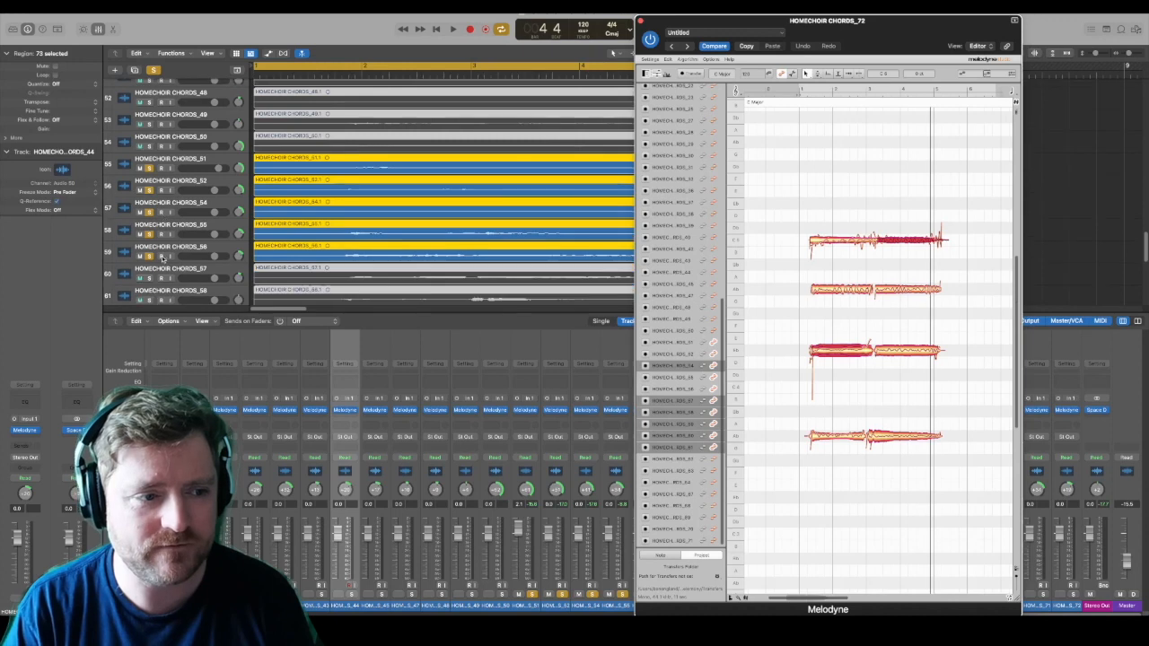
Step: Add HOMECHOIR CHORDS_57 through CHORDS_61 to the soloed tracks and play back the enlarged group
left_click(151, 236, "shift")
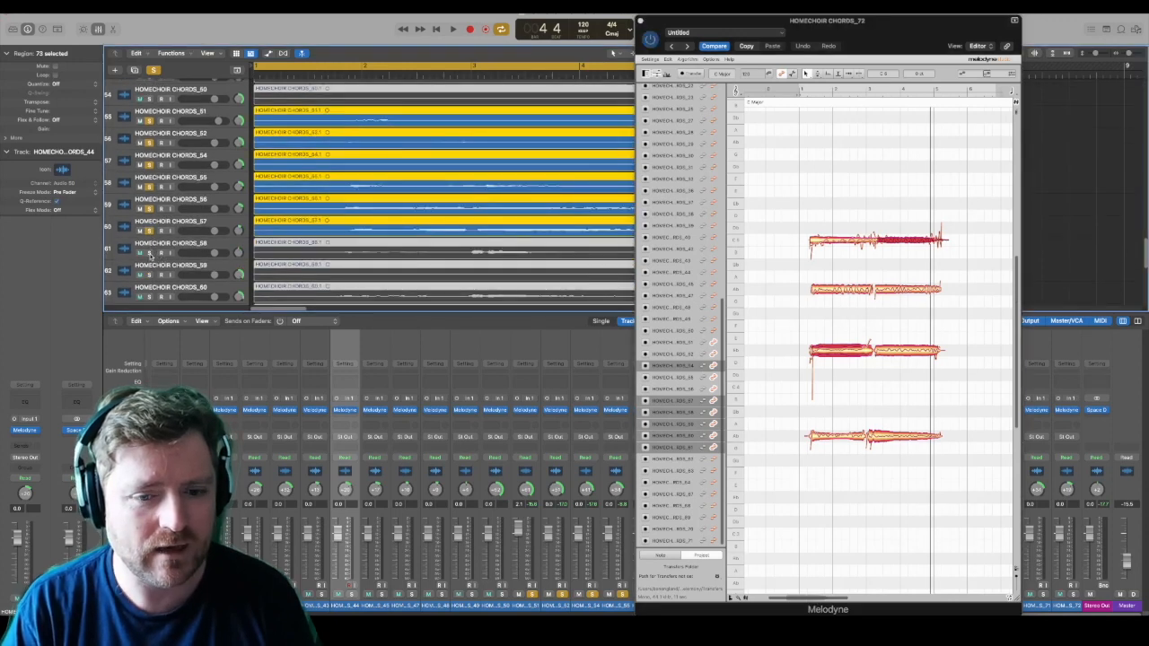
left_click(153, 255, "shift")
left_click(150, 277, "shift")
left_click(151, 294, "shift")
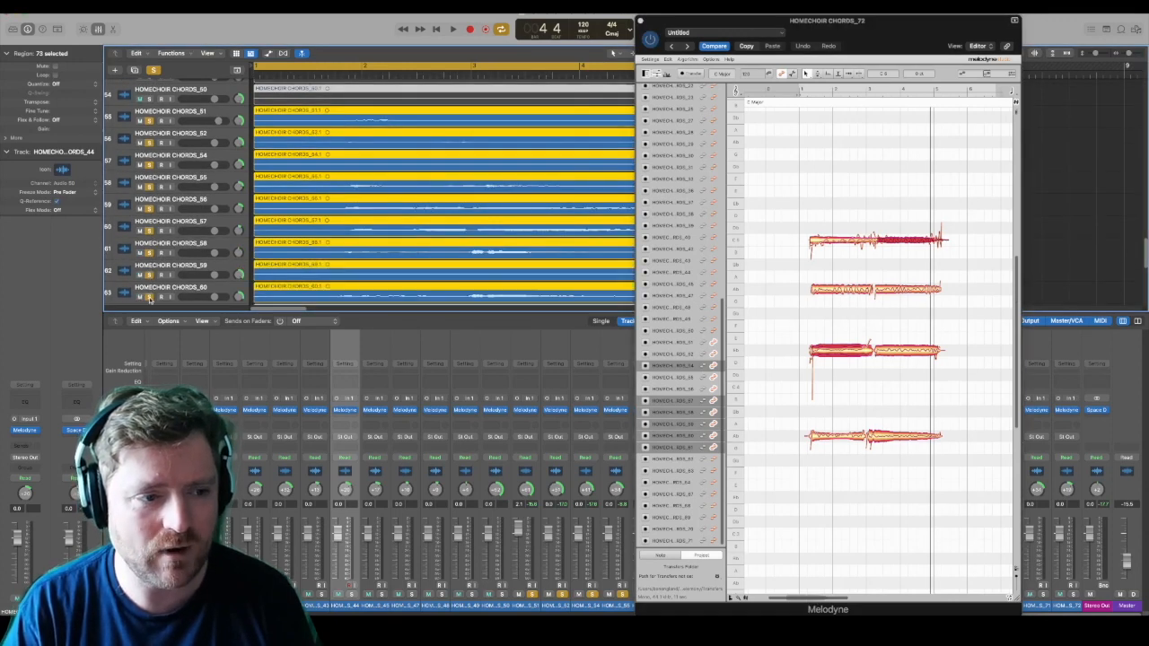
scroll(151, 296, "down", 1)
left_click(151, 304, "shift")
key("space")
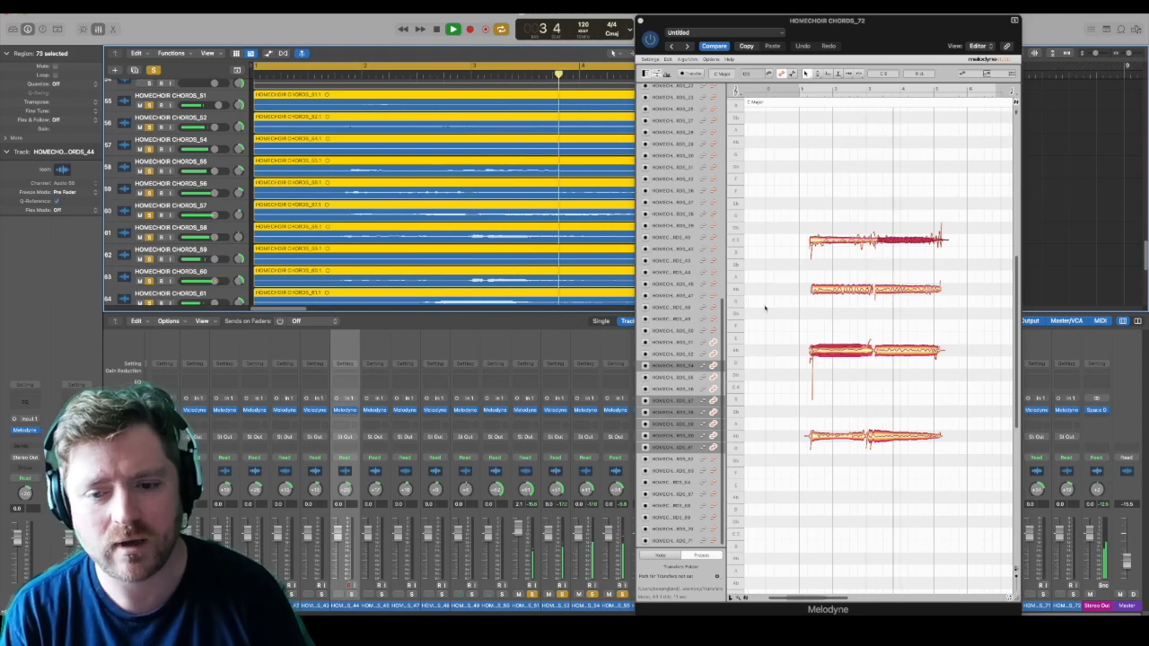
key("space")
Step: Adjust the join between the first and second notes on the lowest displayed pitch in the note editor
left_click(867, 435)
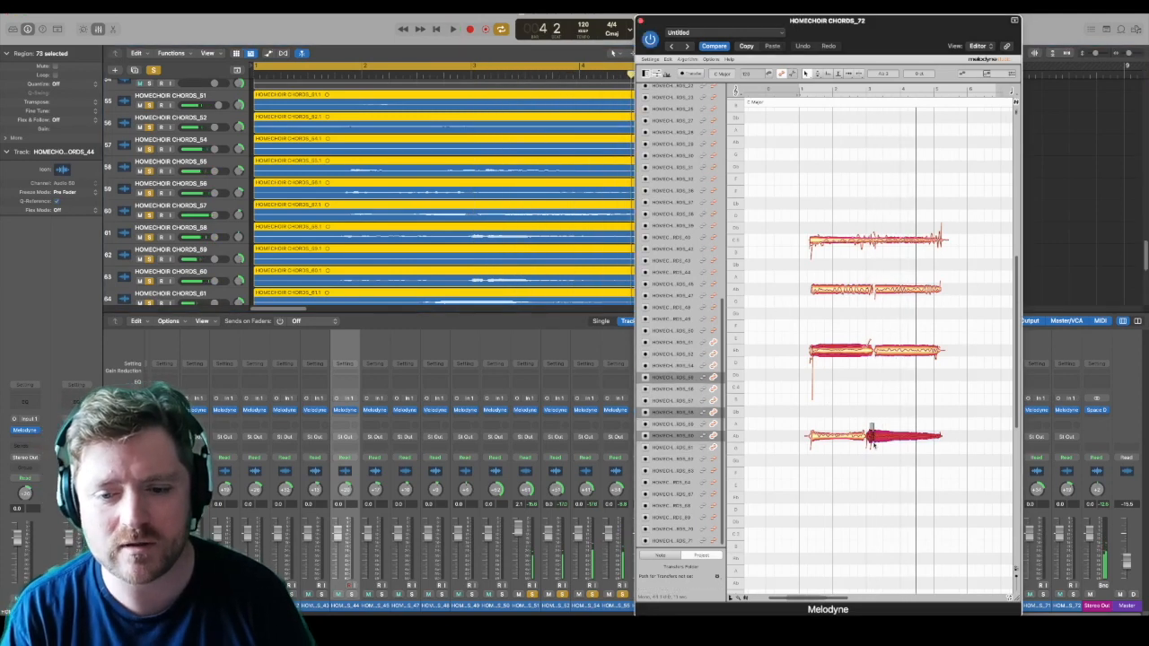
left_click(864, 436)
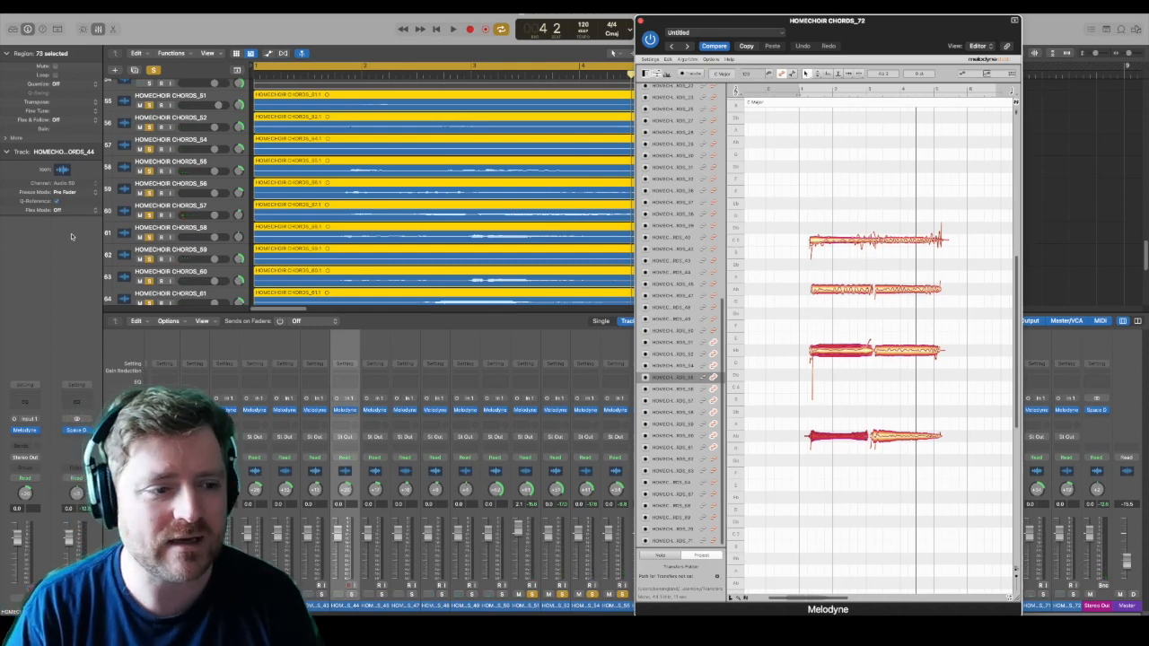
Step: Clear the solo from all soloed choir tracks
scroll(128, 246, "down", 4)
scroll(184, 100, "up", 2)
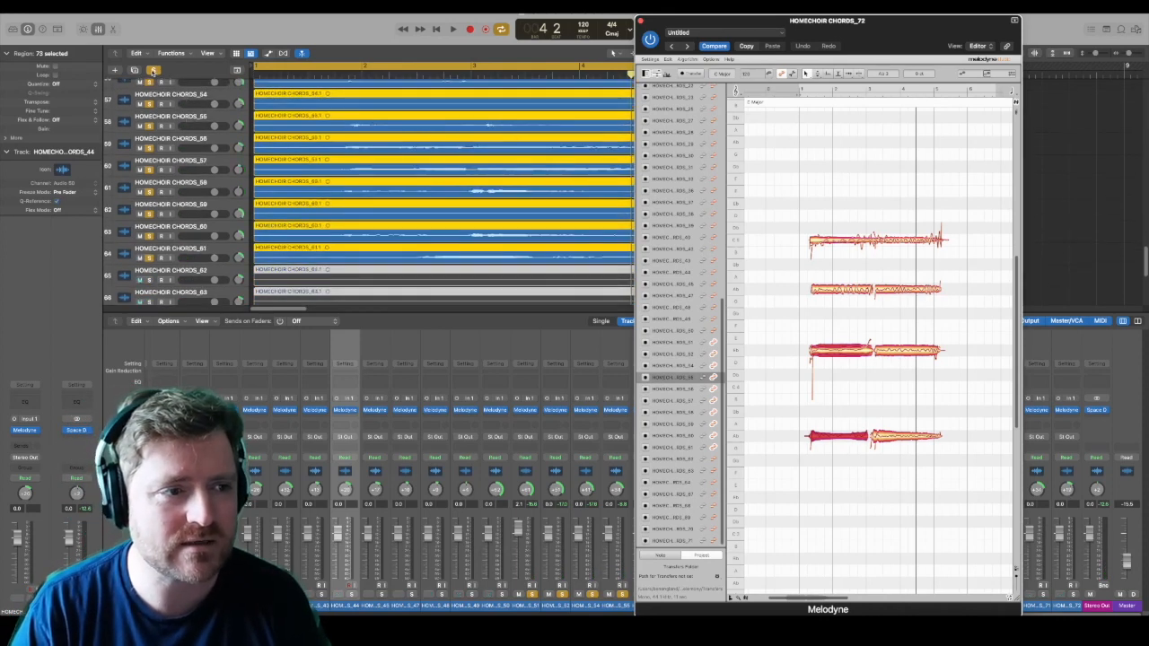
left_click(153, 72)
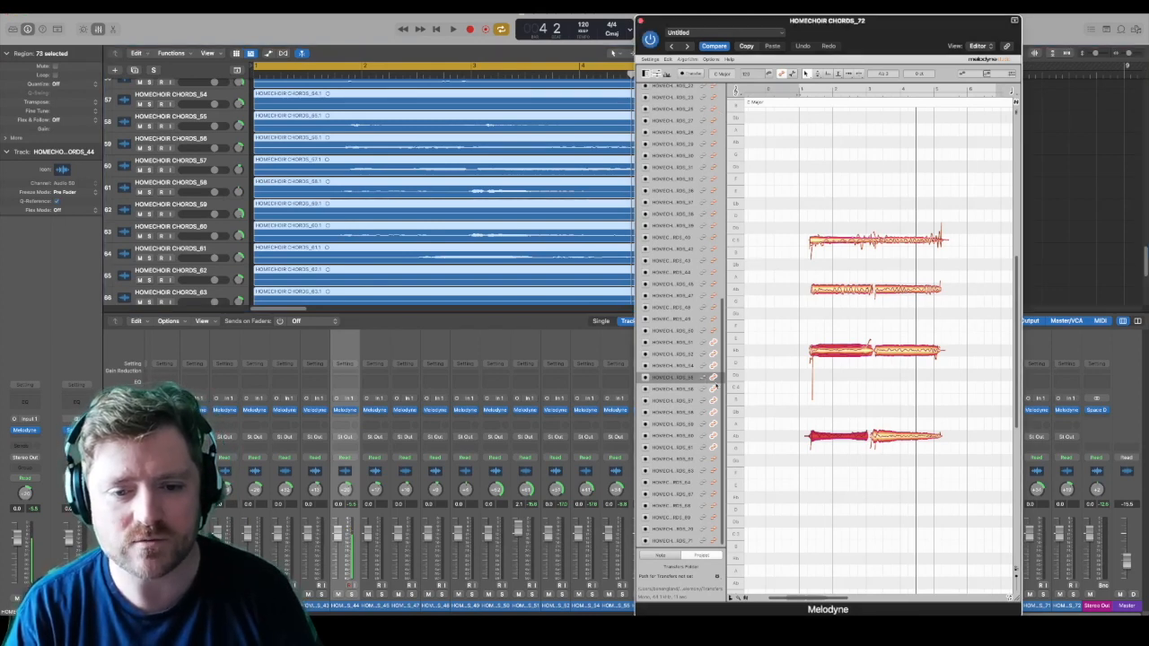
Step: Inspect the two low notes of a single voice in Melodyne, and display all choir tracks together for note editing
left_click_drag(722, 270, 720, 126)
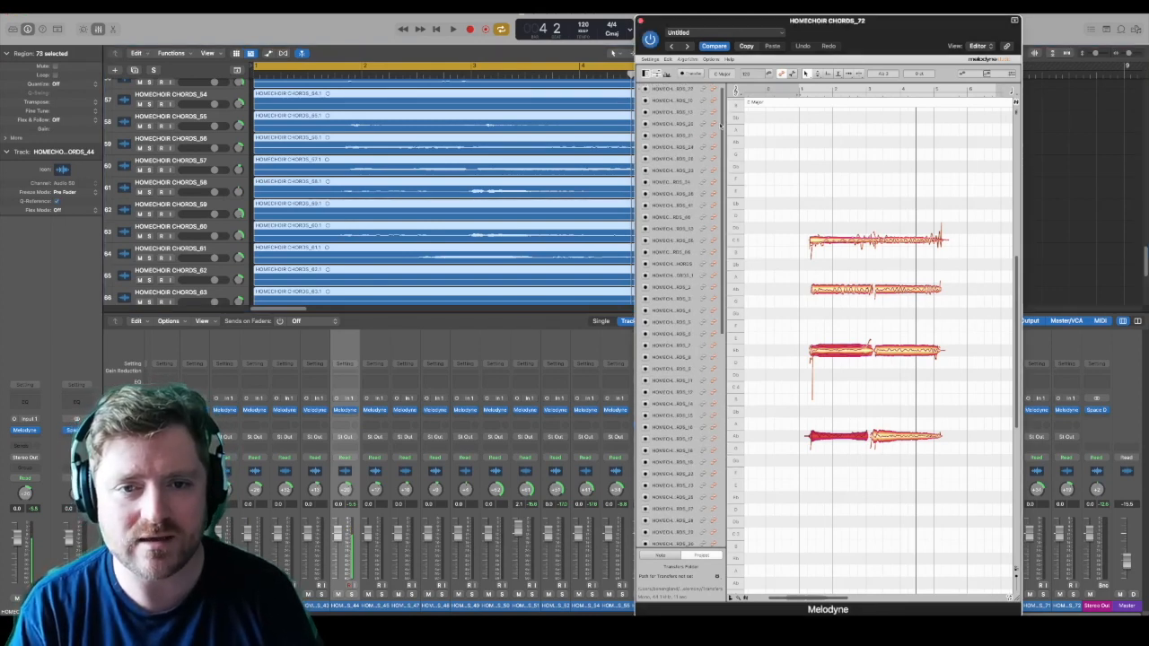
scroll(685, 241, "down", 3)
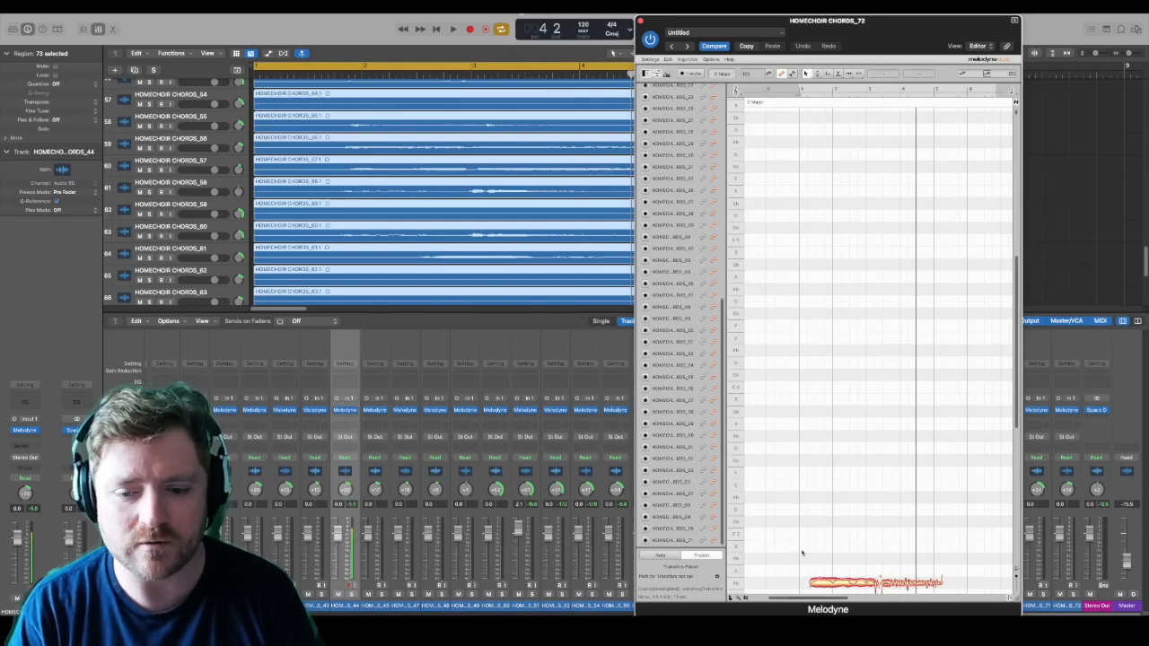
left_click(834, 582)
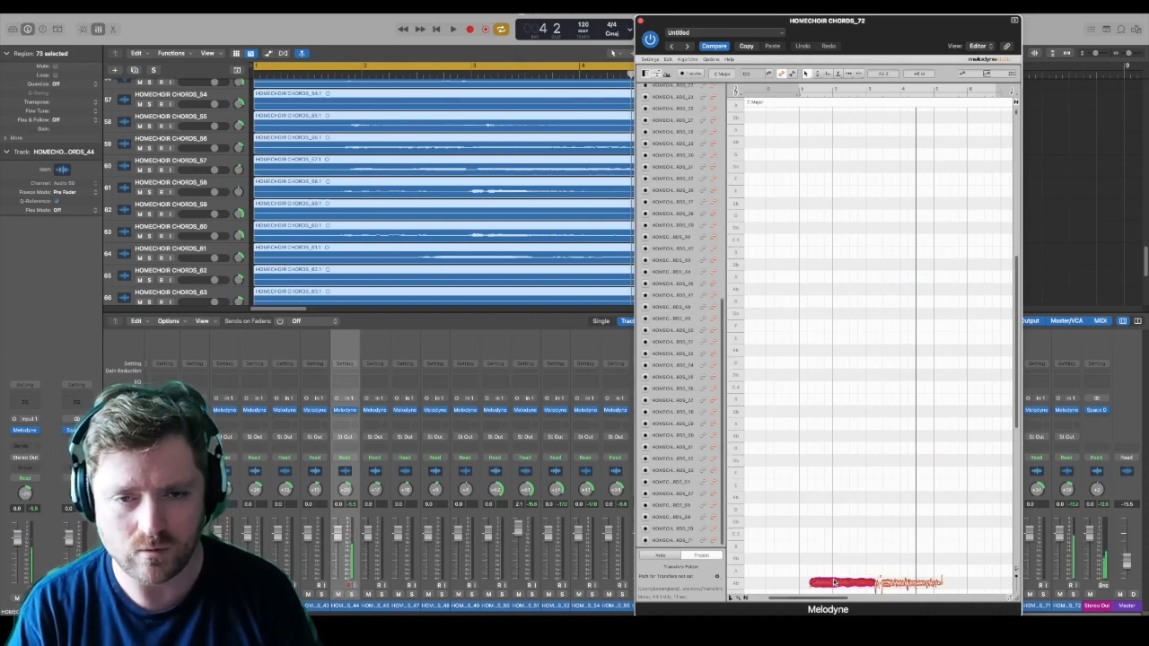
left_click(894, 583)
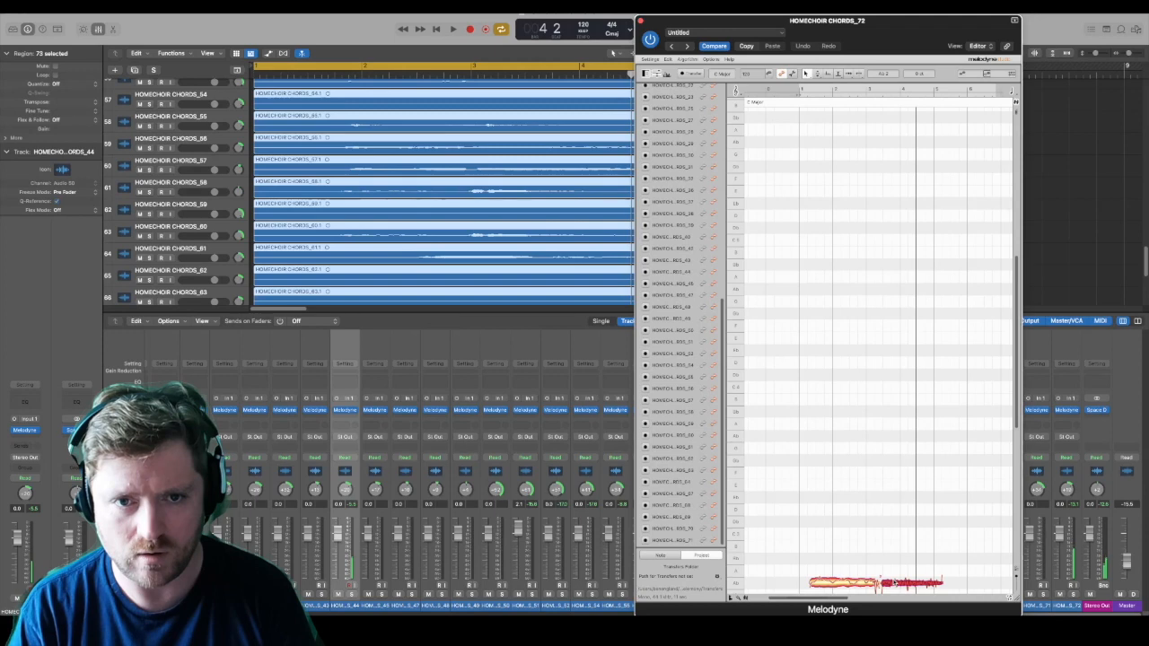
left_click(714, 541, "alt")
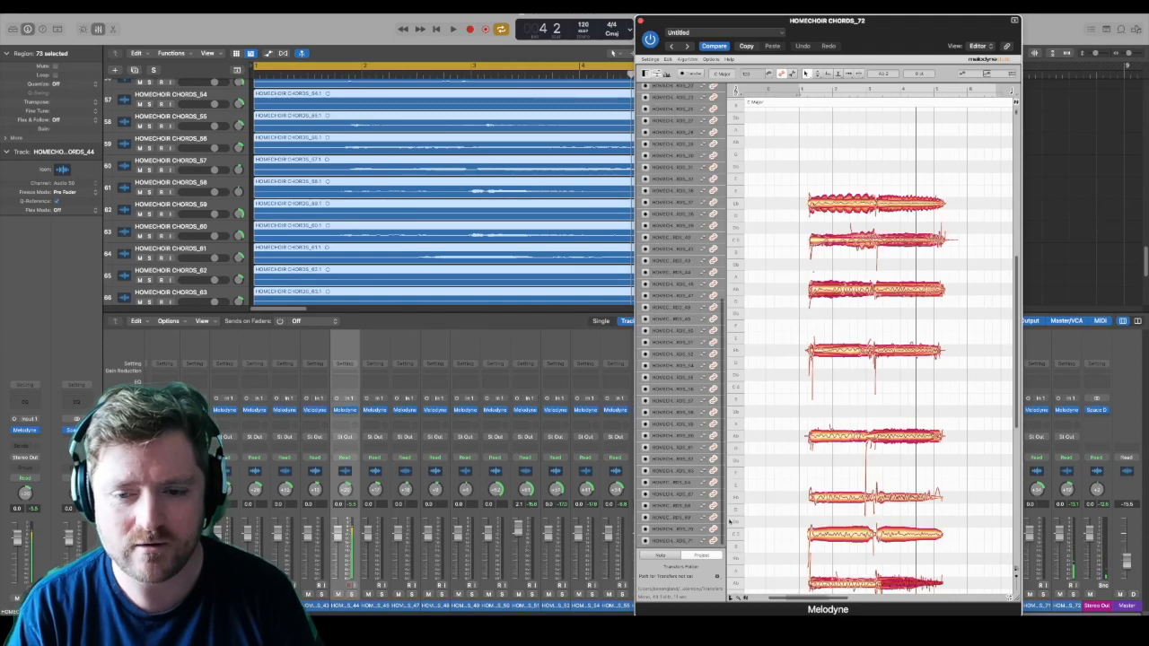
Step: Play back the full choir with every voice unsoloed, stop, and close the Melodyne editor
left_click(846, 206)
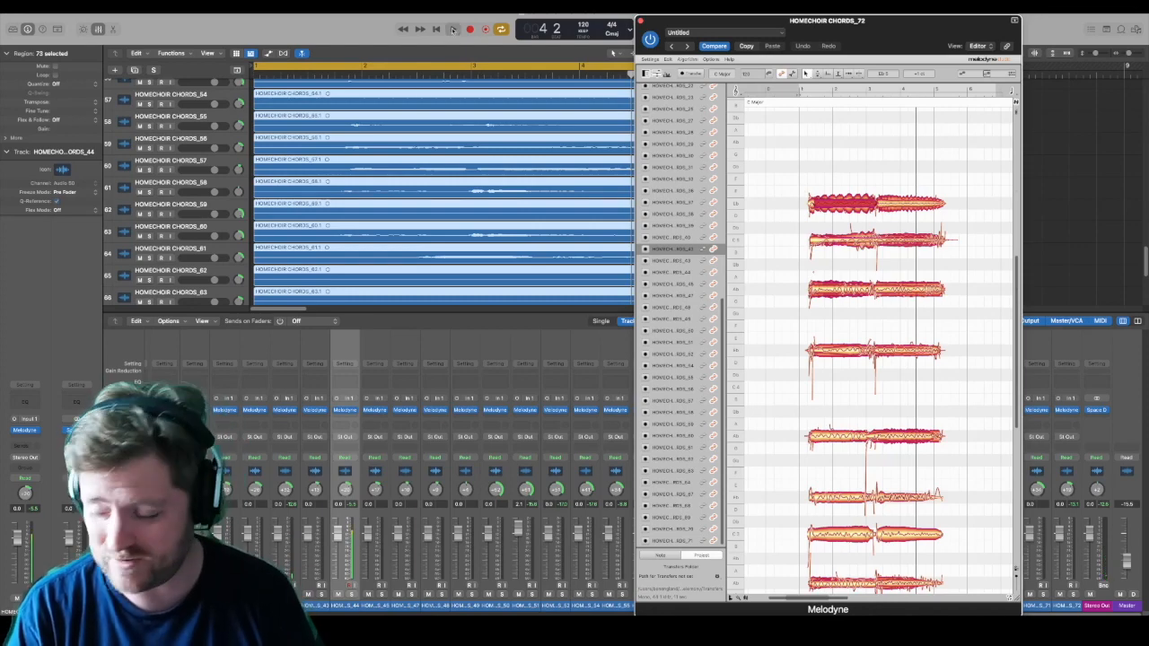
left_click(451, 30)
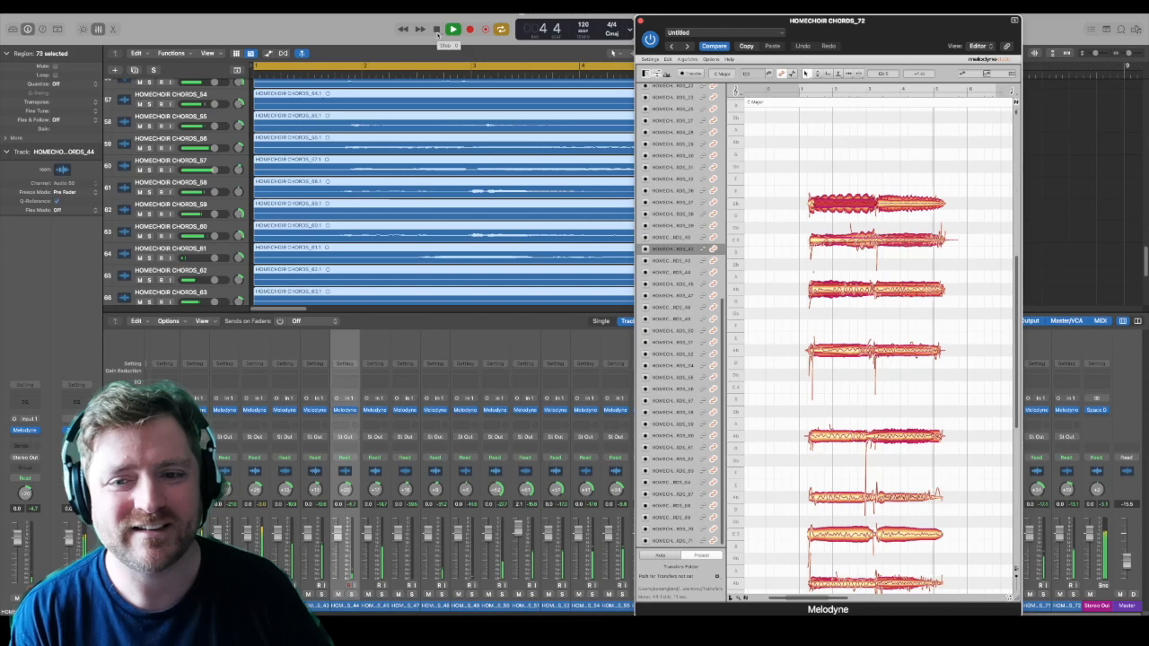
left_click(437, 30)
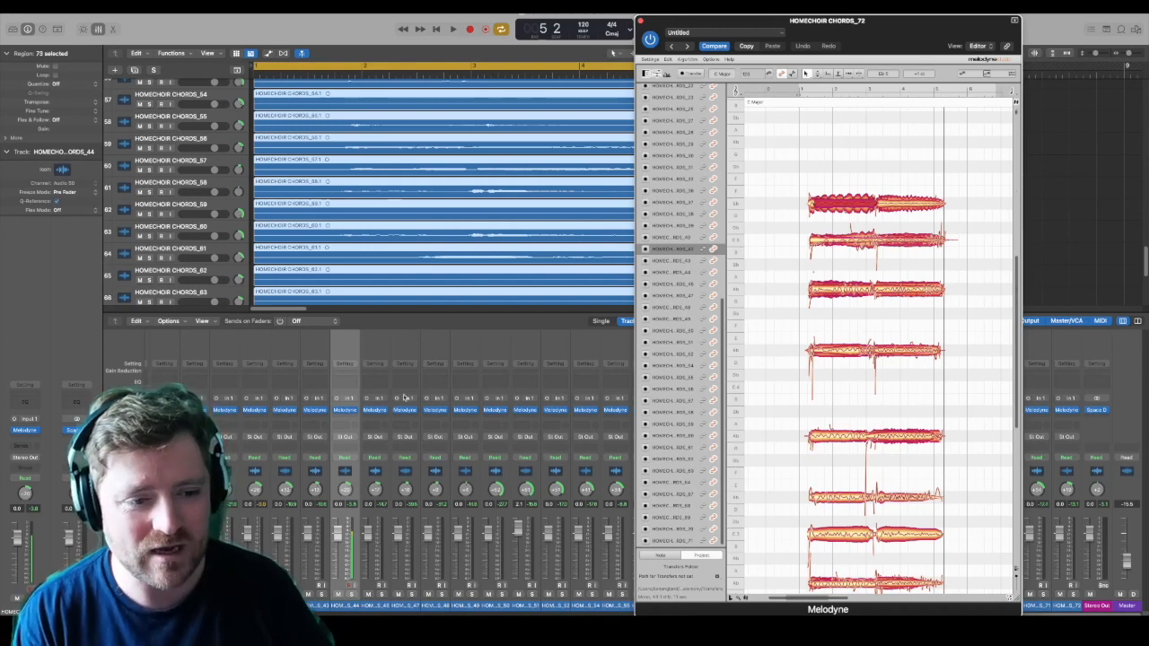
left_click(641, 21)
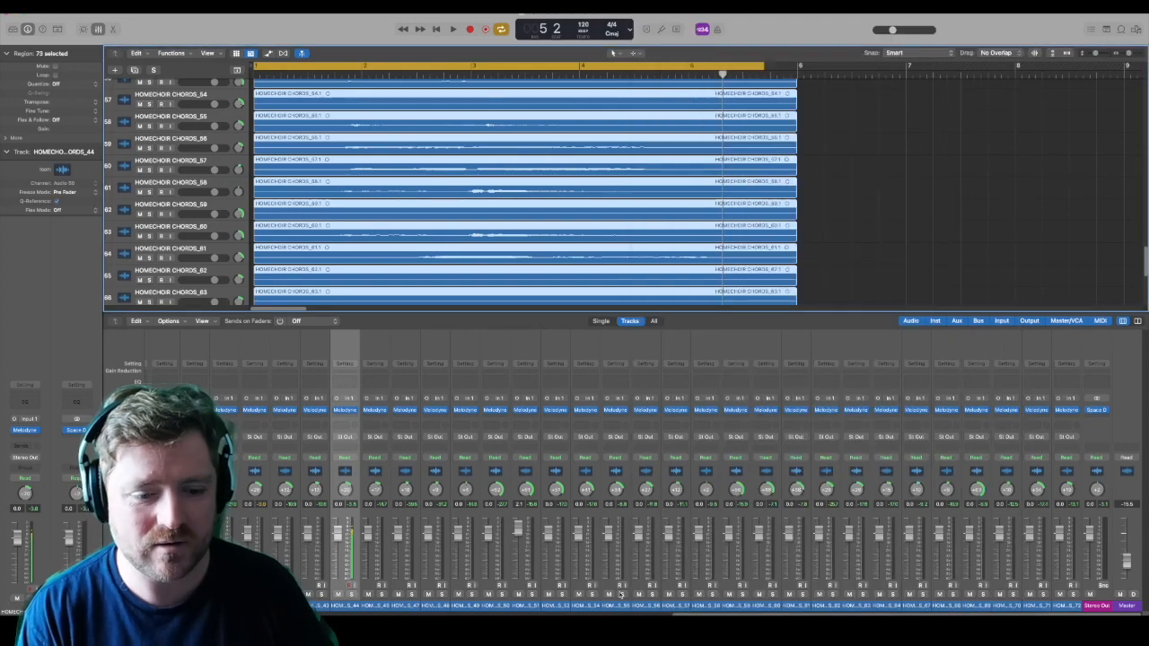
Step: Look through the choir channels in the mixer, examining their pan positions and fader levels across the whole set
scroll(351, 589, "left", 15)
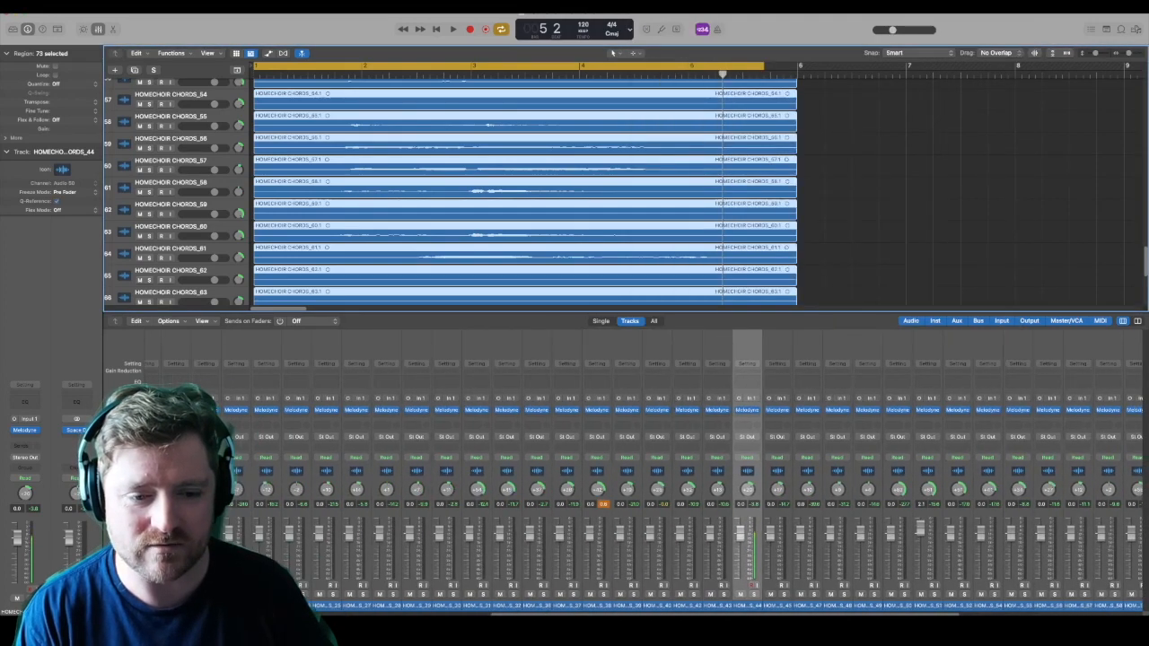
scroll(376, 590, "left", 5)
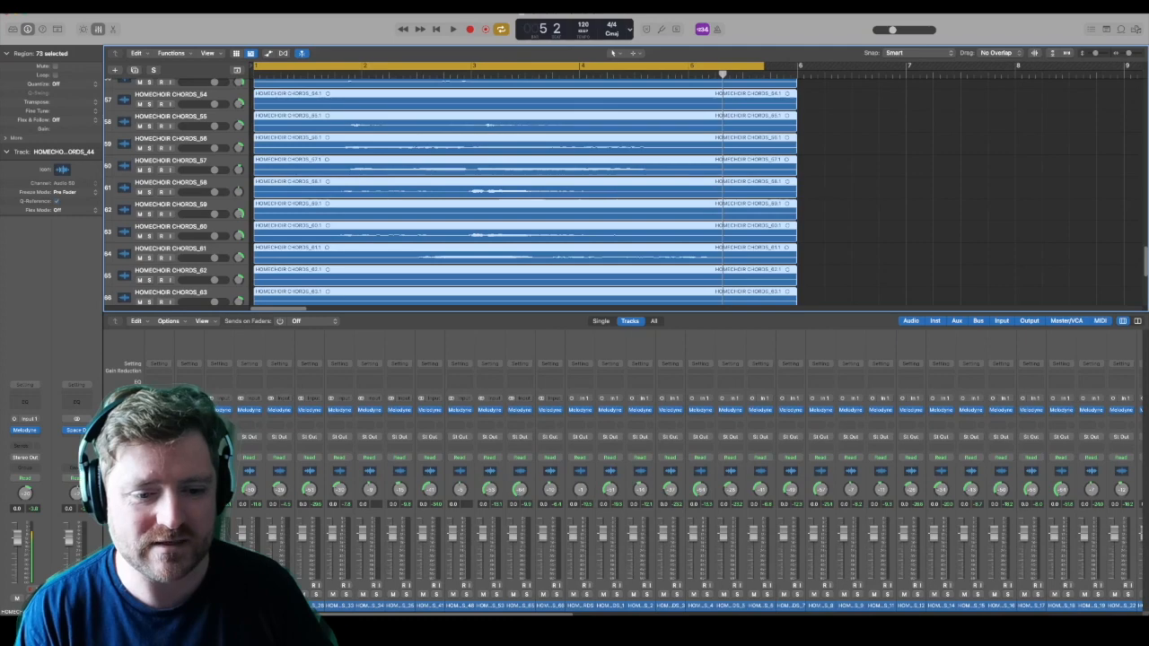
scroll(617, 593, "right", 20)
scroll(617, 606, "right", 8)
scroll(916, 492, "right", 7)
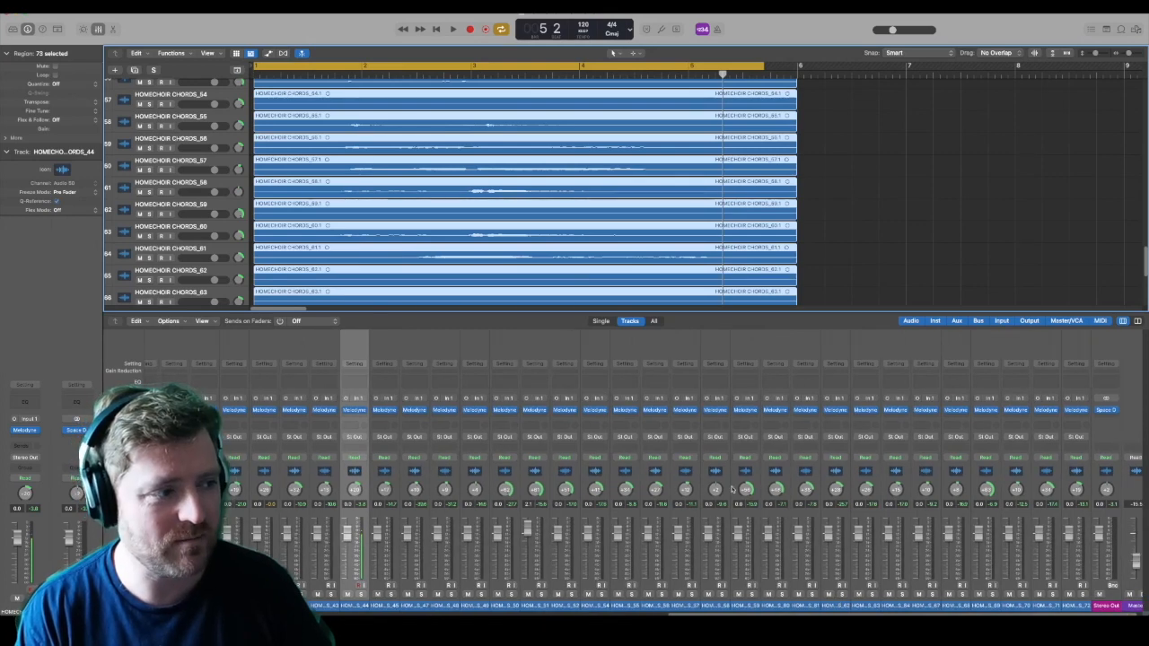
left_click_drag(808, 495, 809, 527)
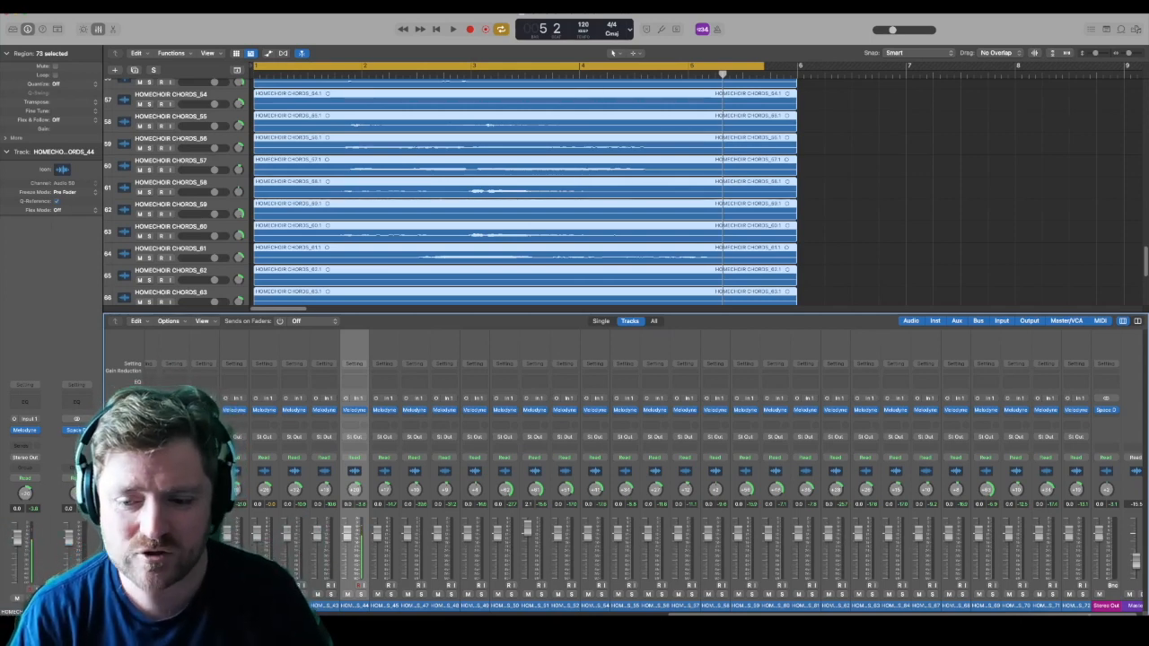
scroll(669, 539, "left", 15)
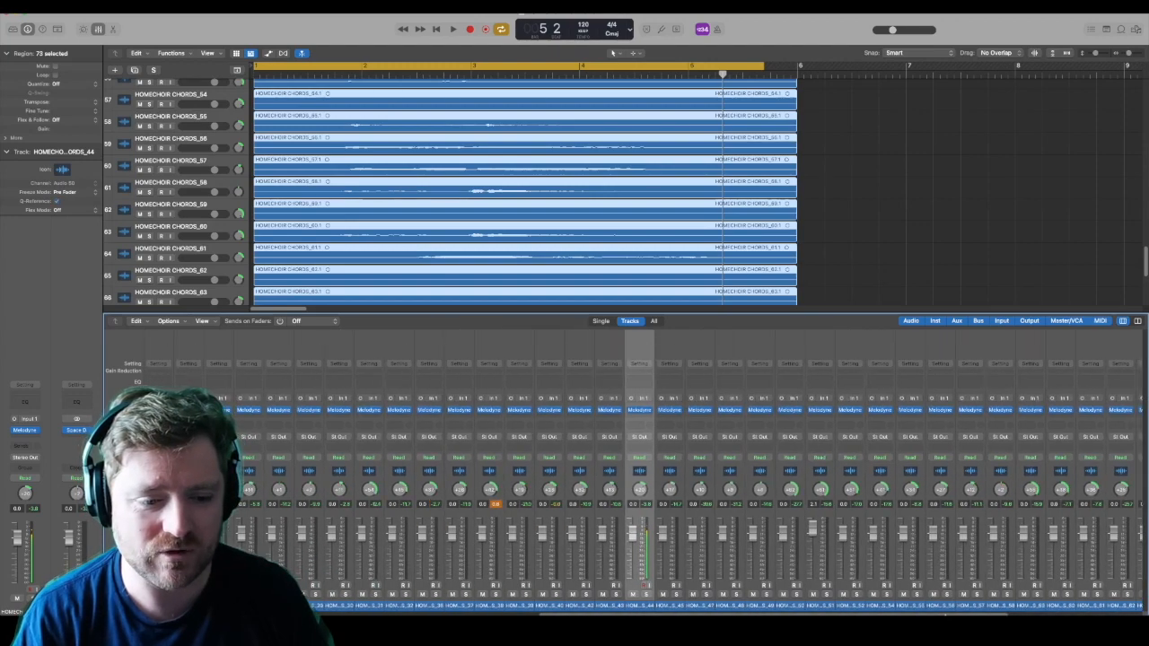
left_click_drag(667, 599, 1091, 602)
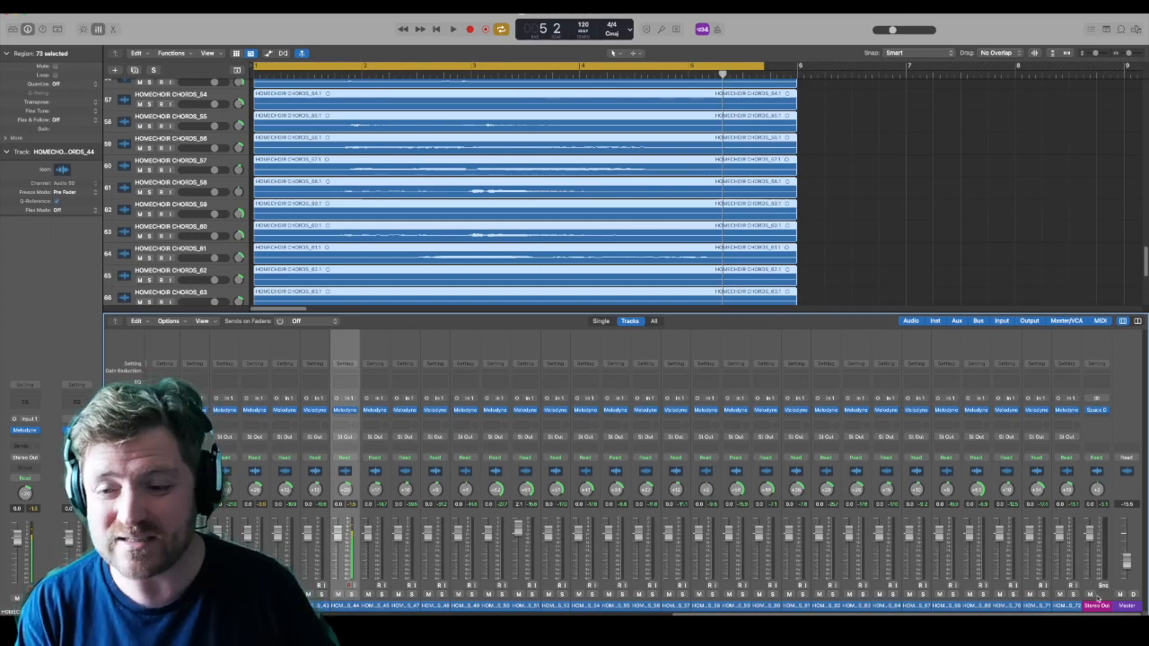
Step: Open Space Designer on the Stereo Out channel, mute its wet level and play back the dry choir
left_click(1097, 410)
left_click_drag(719, 133, 902, 78)
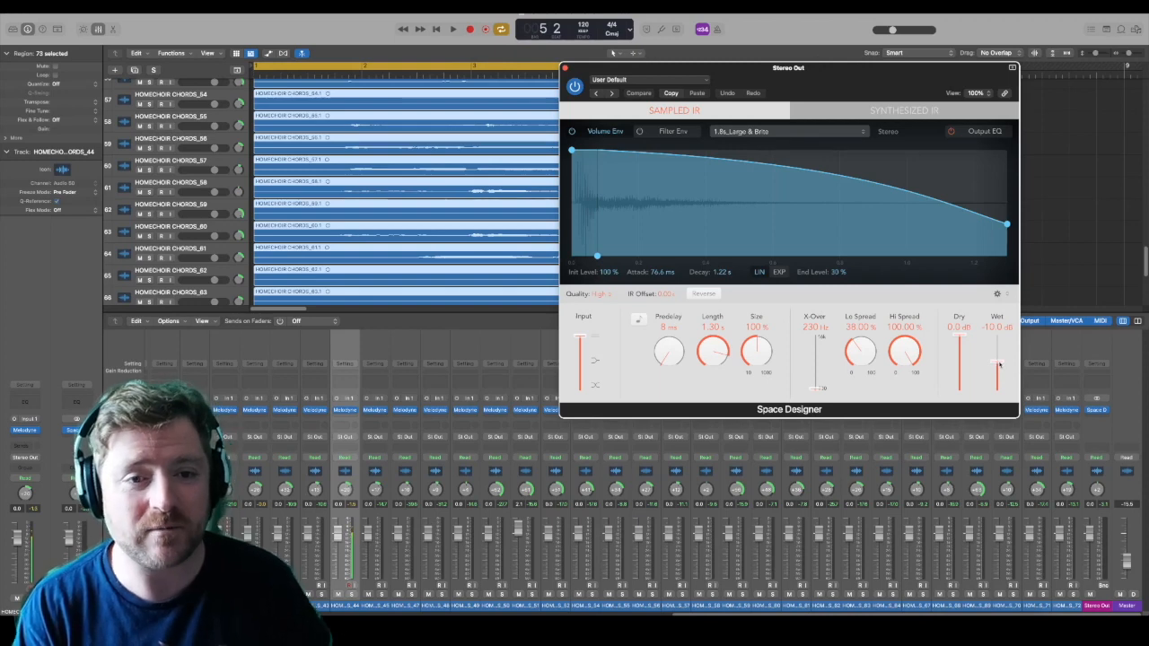
left_click_drag(999, 364, 1005, 415)
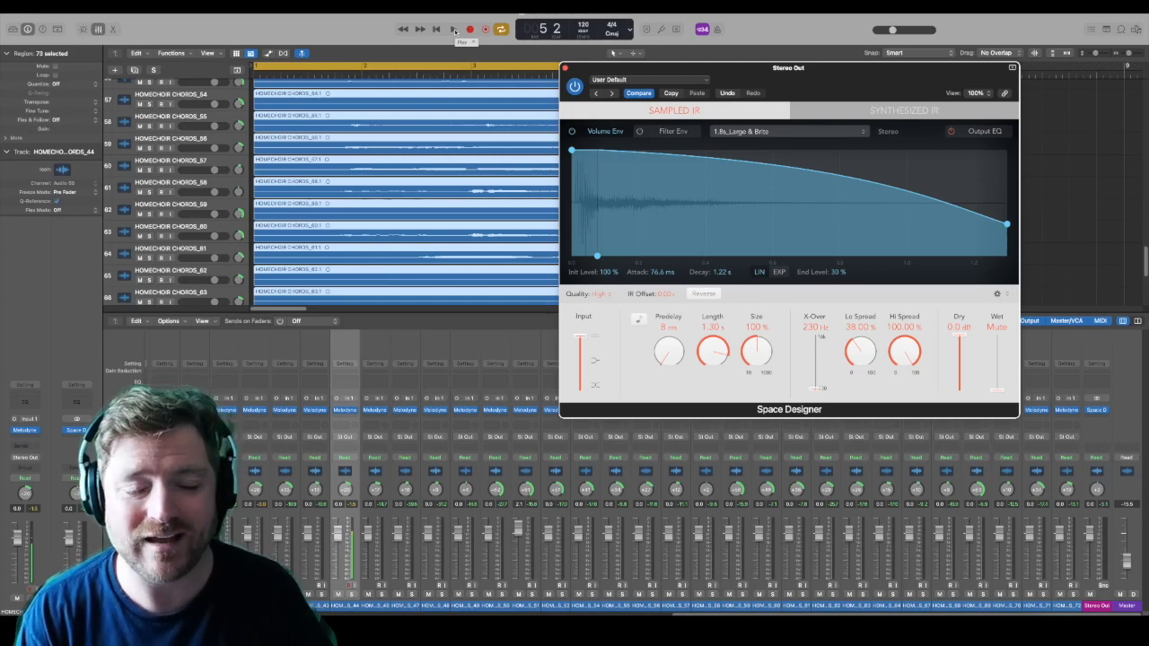
left_click(455, 29)
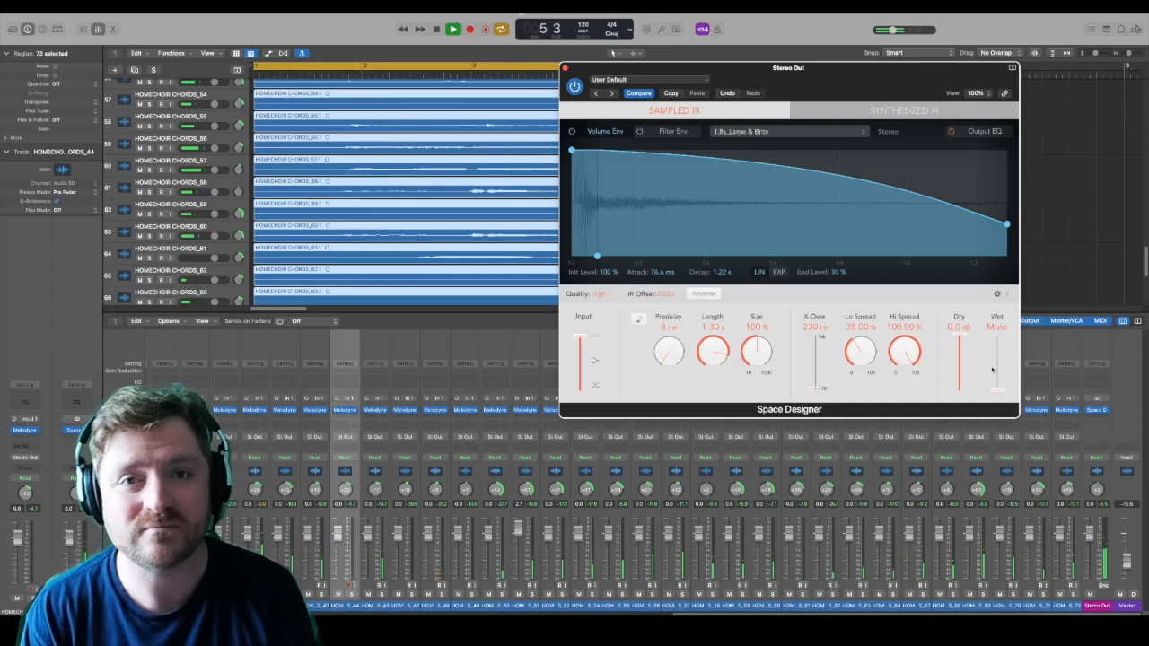
Step: Raise Space Designer's wet level in stages to -3.2 dB during playback and lower the Stereo Out fader to about -3.4 dB
left_click_drag(996, 391, 1000, 368)
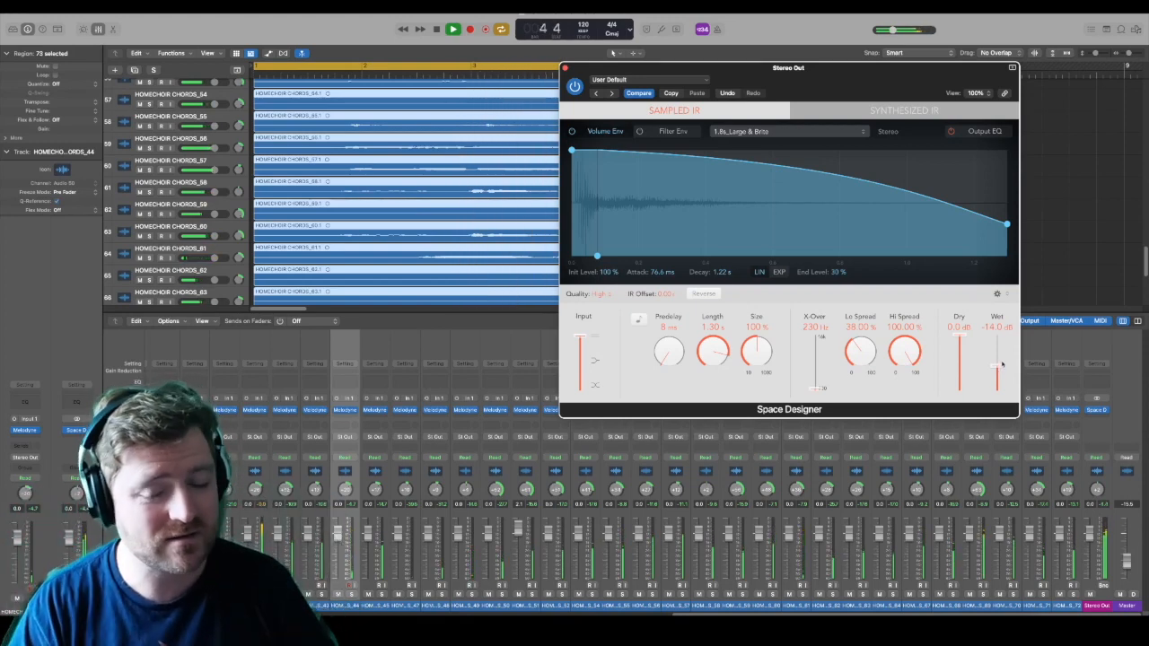
left_click_drag(1002, 364, 998, 338)
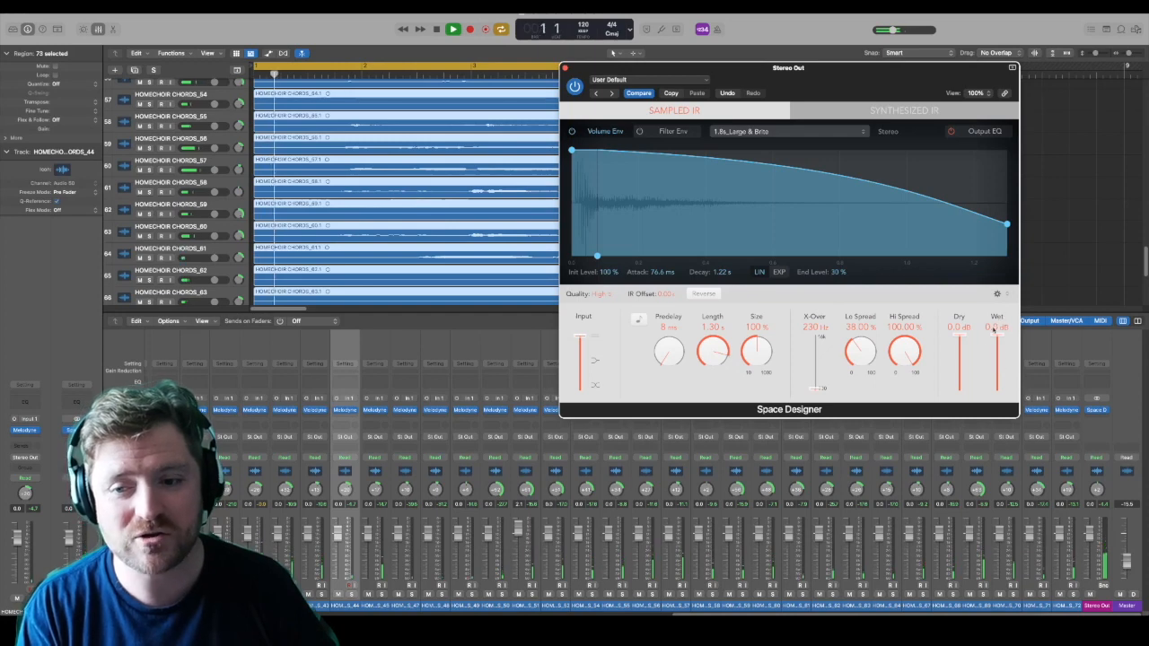
left_click_drag(998, 339, 998, 346)
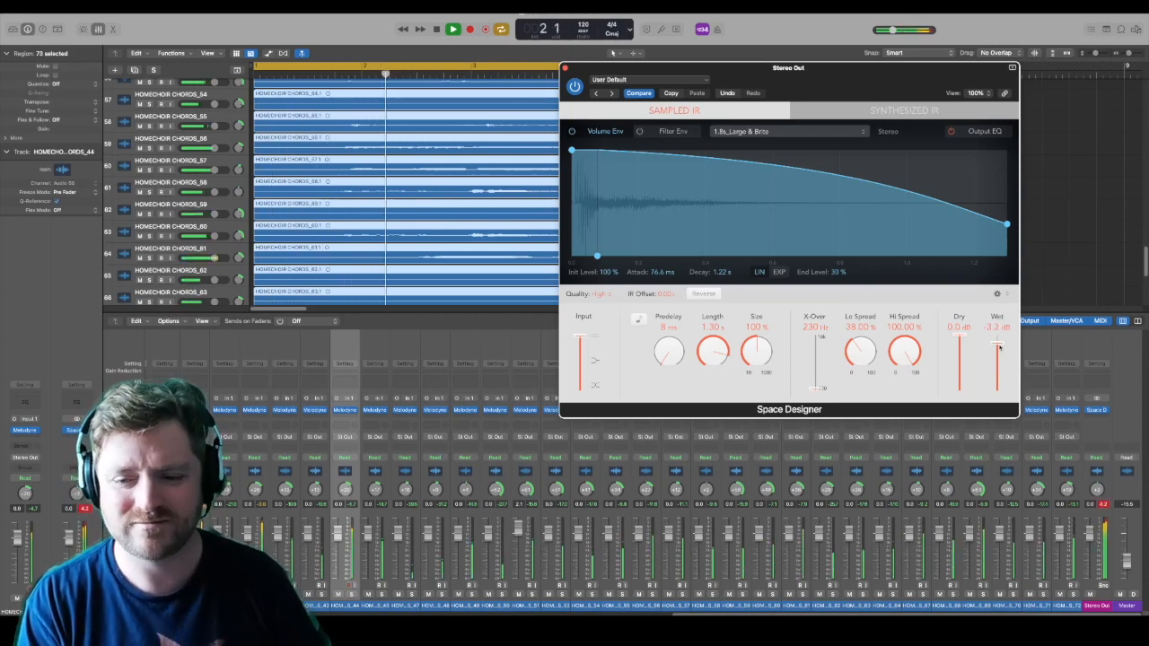
left_click_drag(1092, 542, 1093, 551)
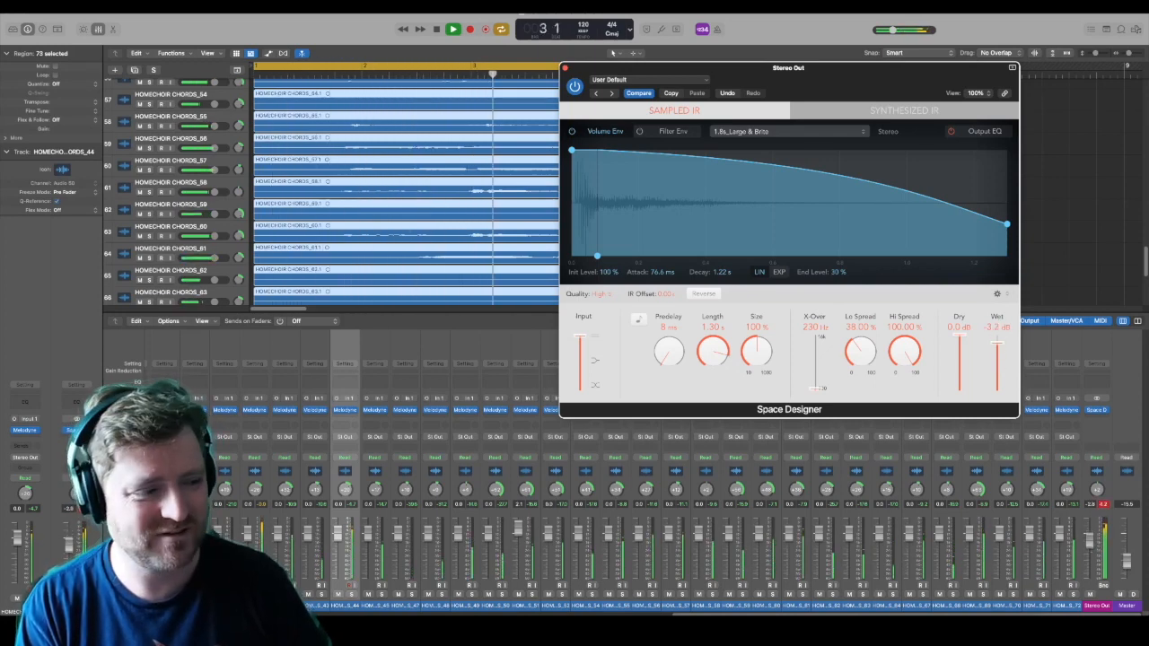
Step: Set Space Designer's wet level to -9.0 dB, stop playback and close the reverb
left_click_drag(999, 347, 1000, 361)
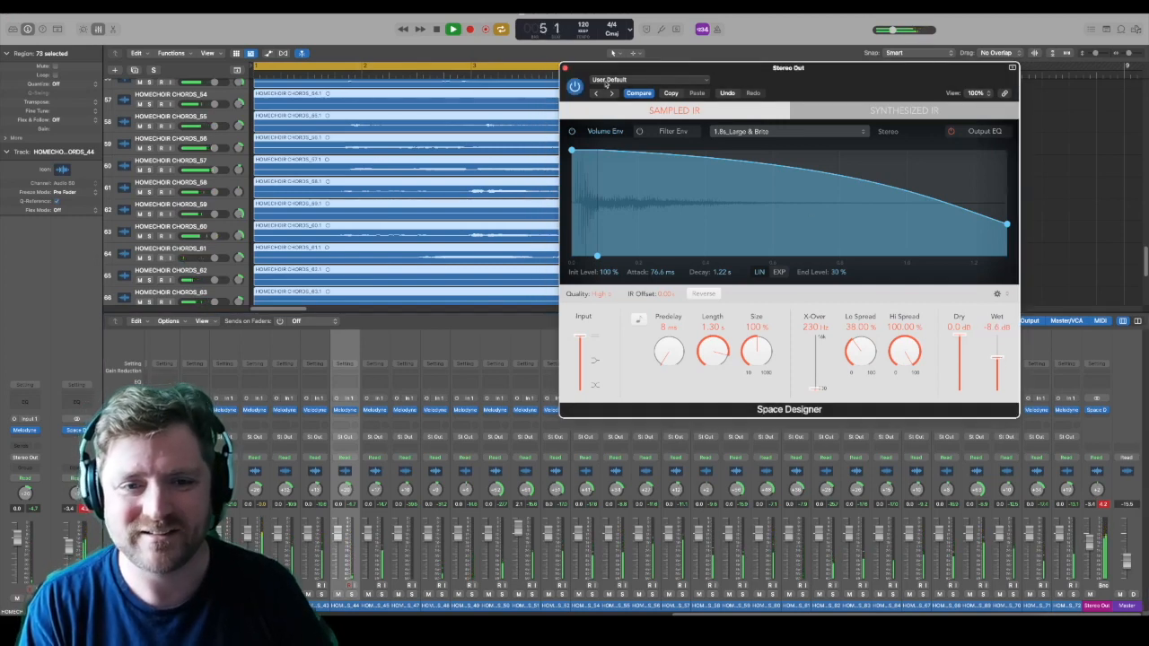
left_click(438, 29)
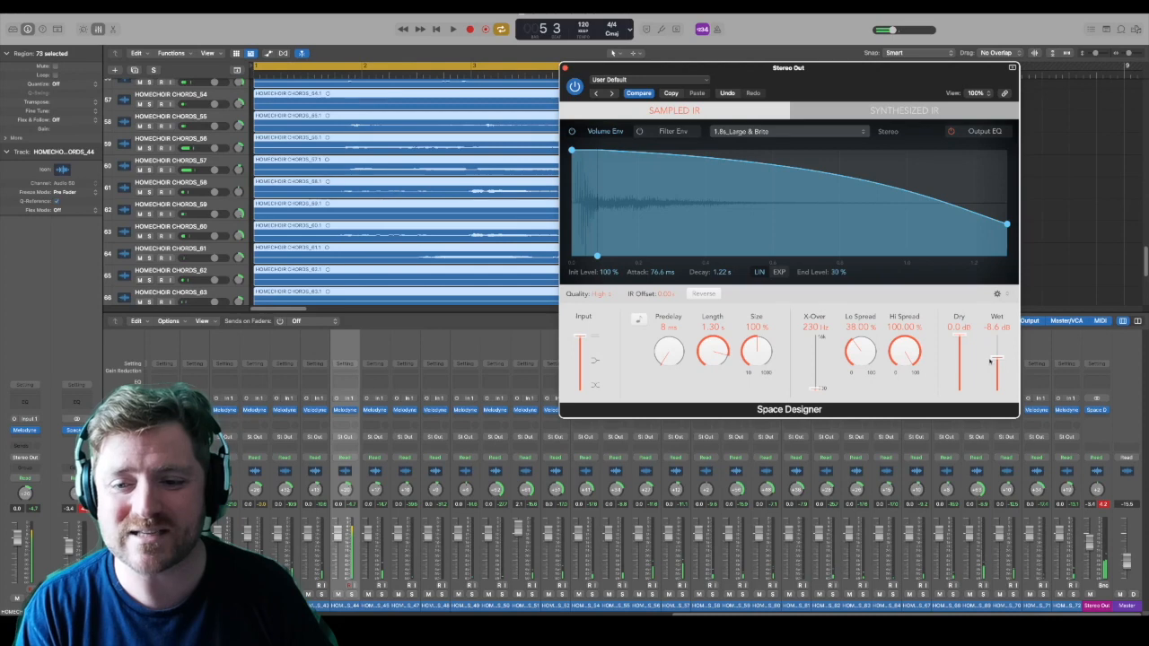
left_click_drag(997, 360, 997, 361)
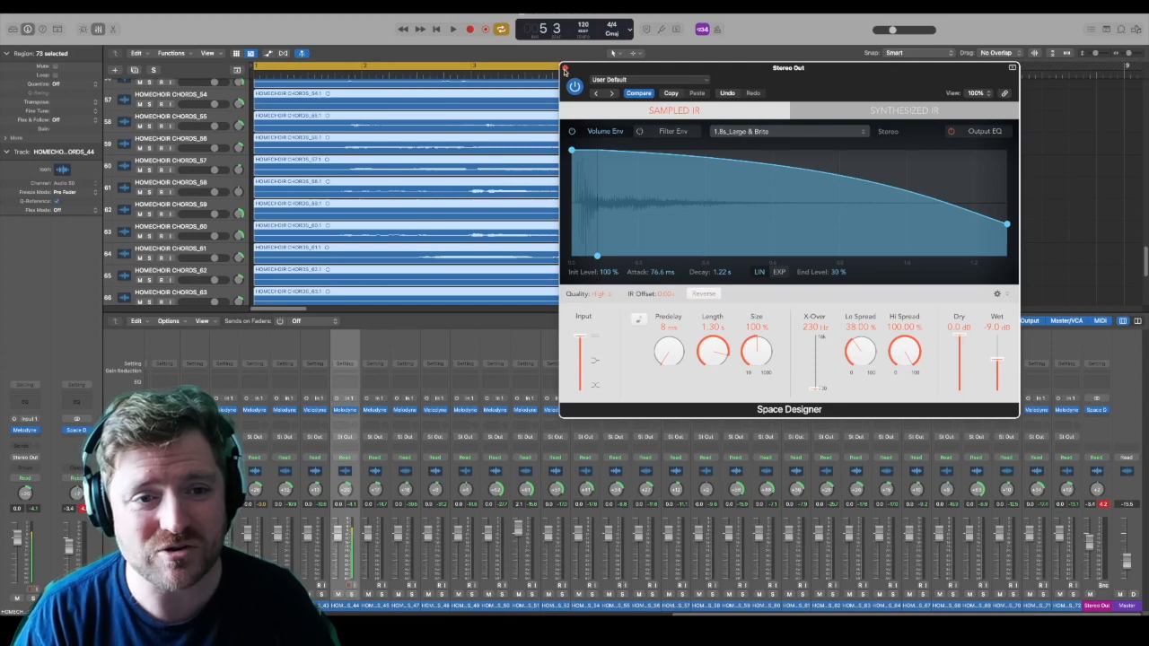
left_click(565, 68)
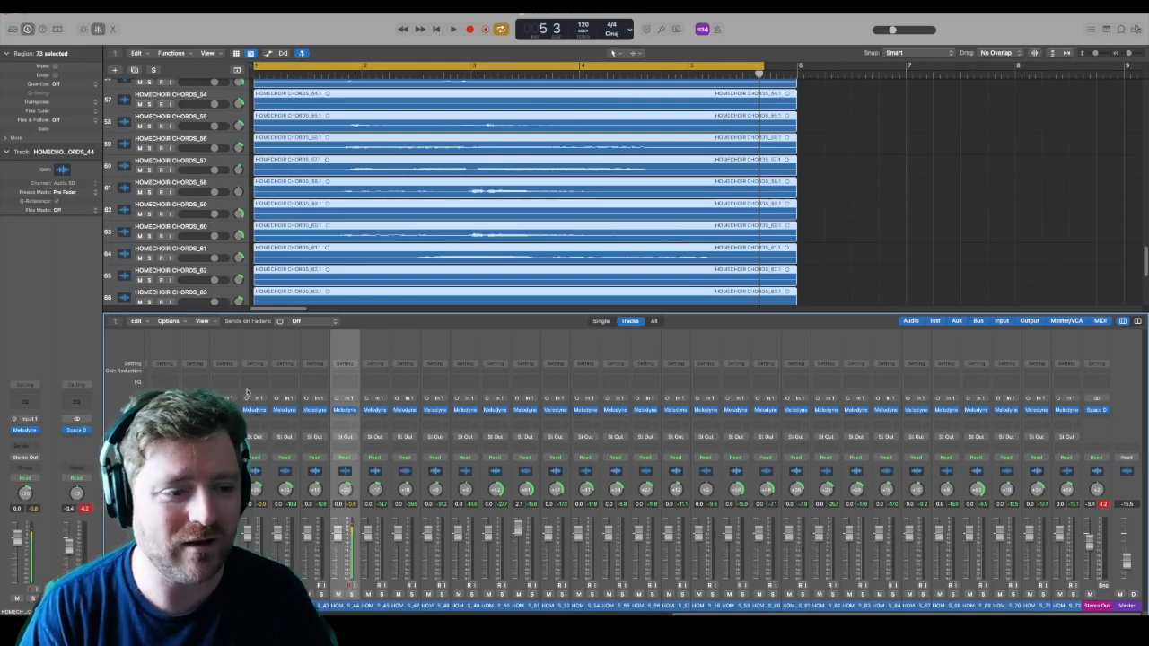
Step: View the Melodyne editor of HOMECHOIR CHORDS_43 and close it again
left_click(302, 412)
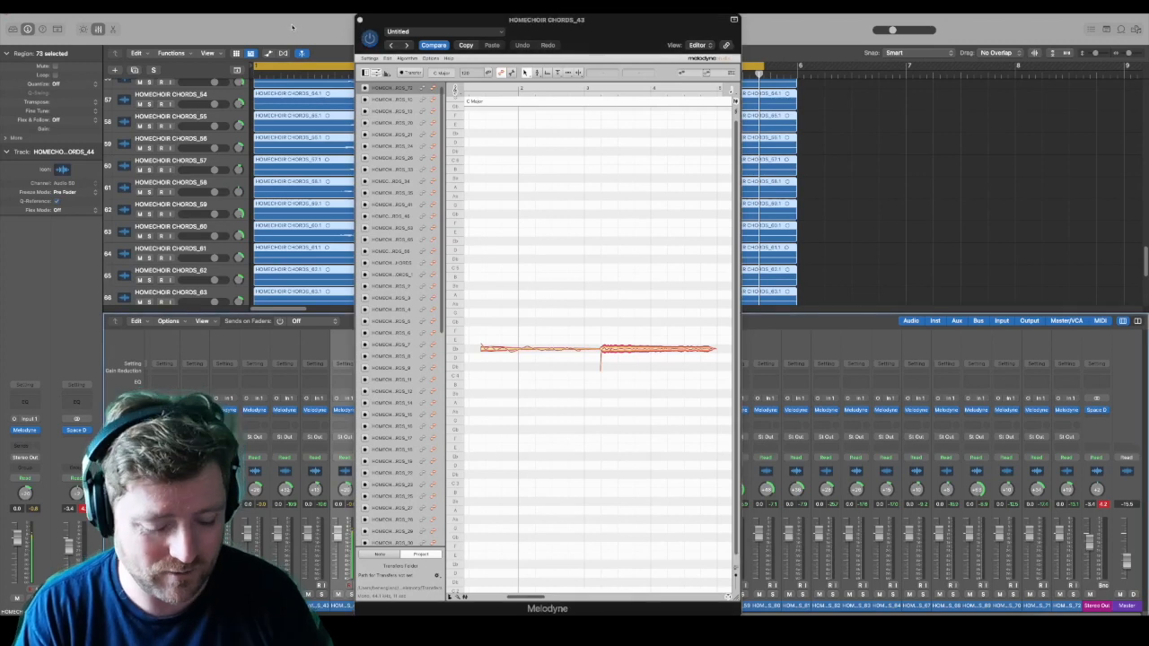
left_click(358, 20)
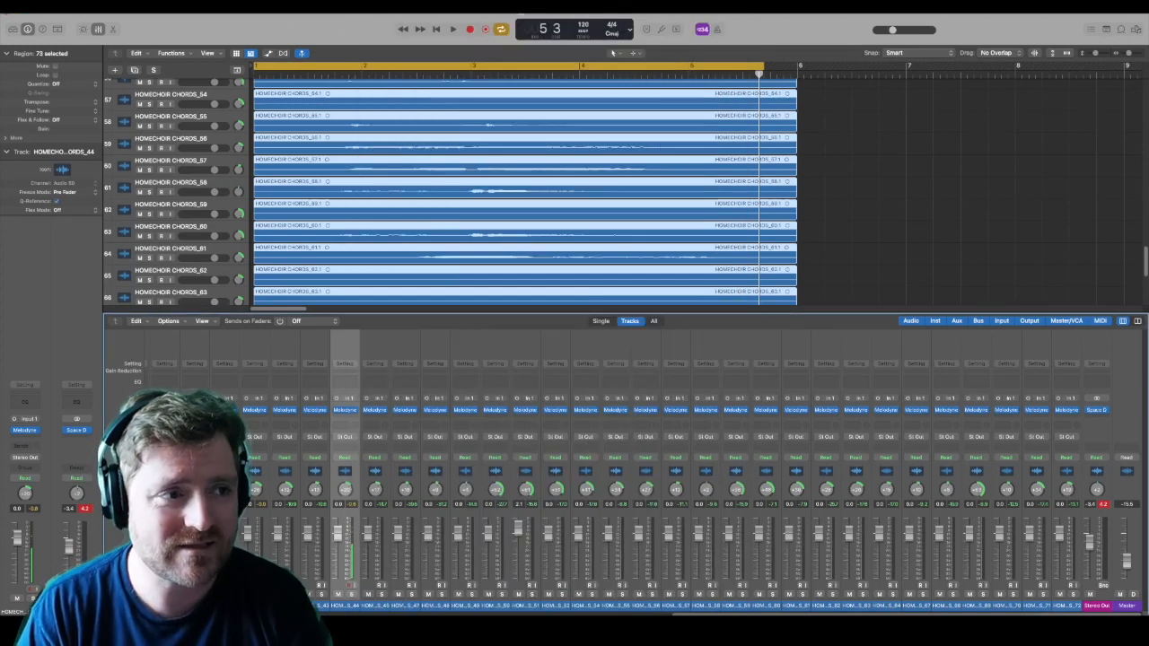
Step: Save a copy of the project in the Music folder as HOMECHOIR CHORD
left_click(68, 3)
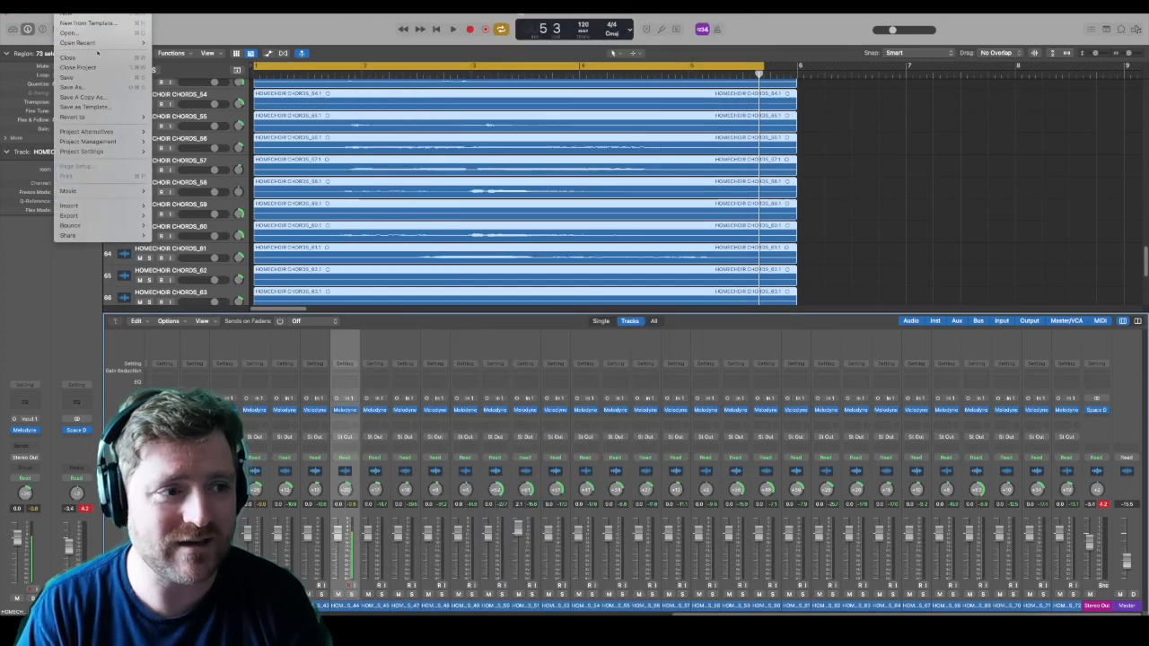
left_click(102, 87)
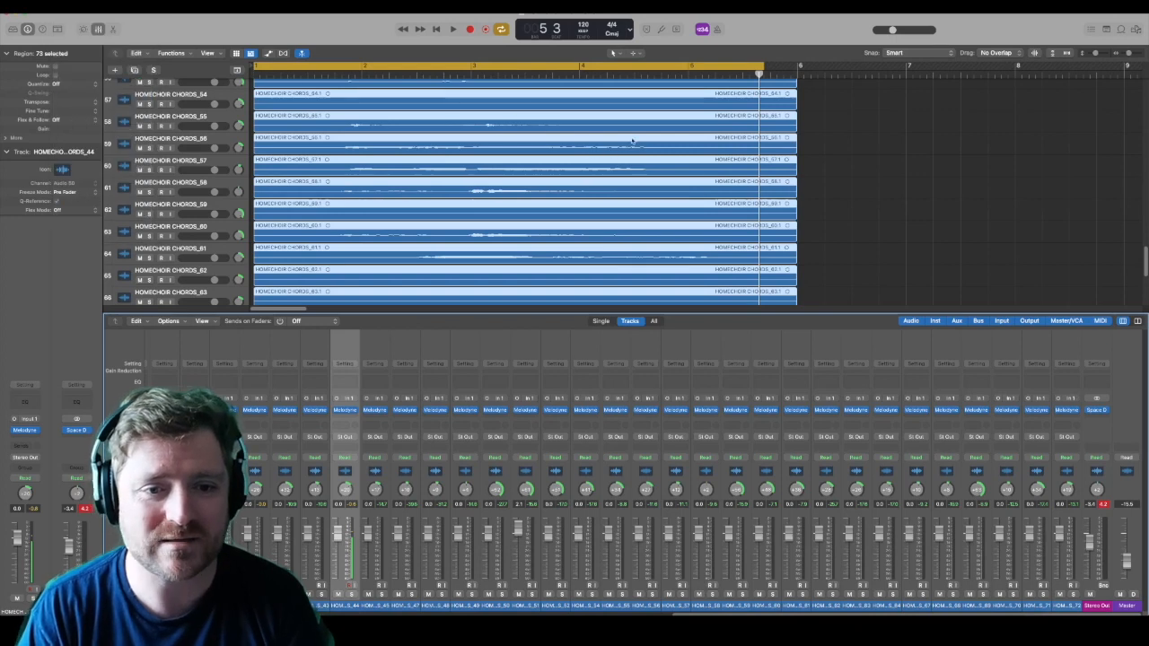
left_click_drag(648, 113, 610, 113)
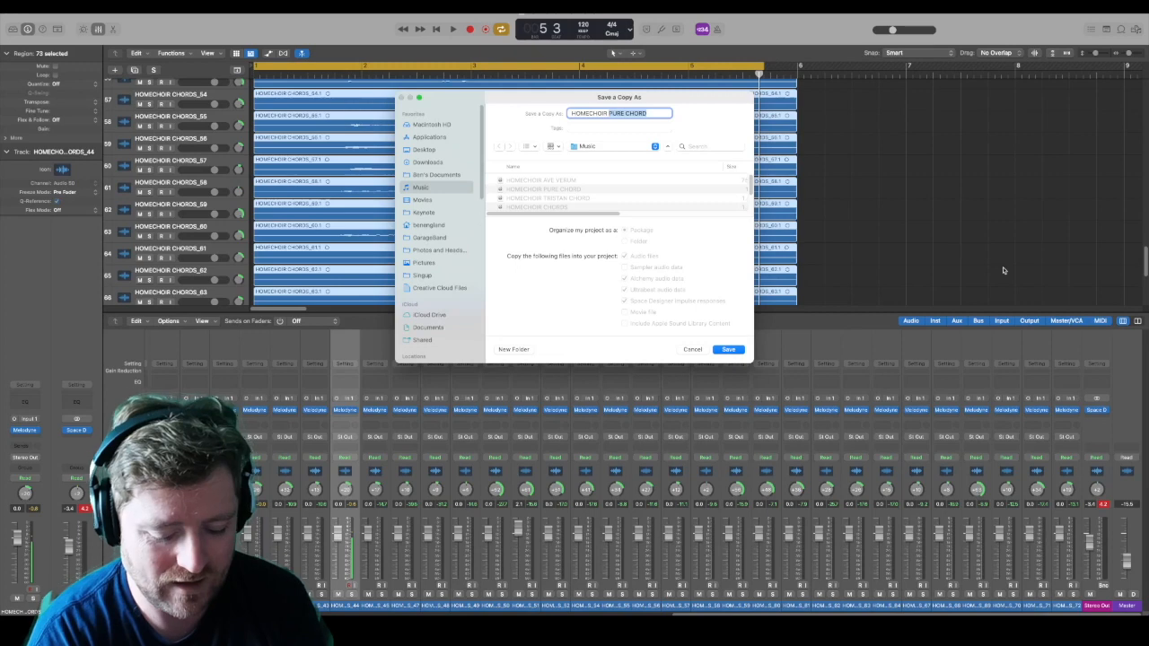
type("CH")
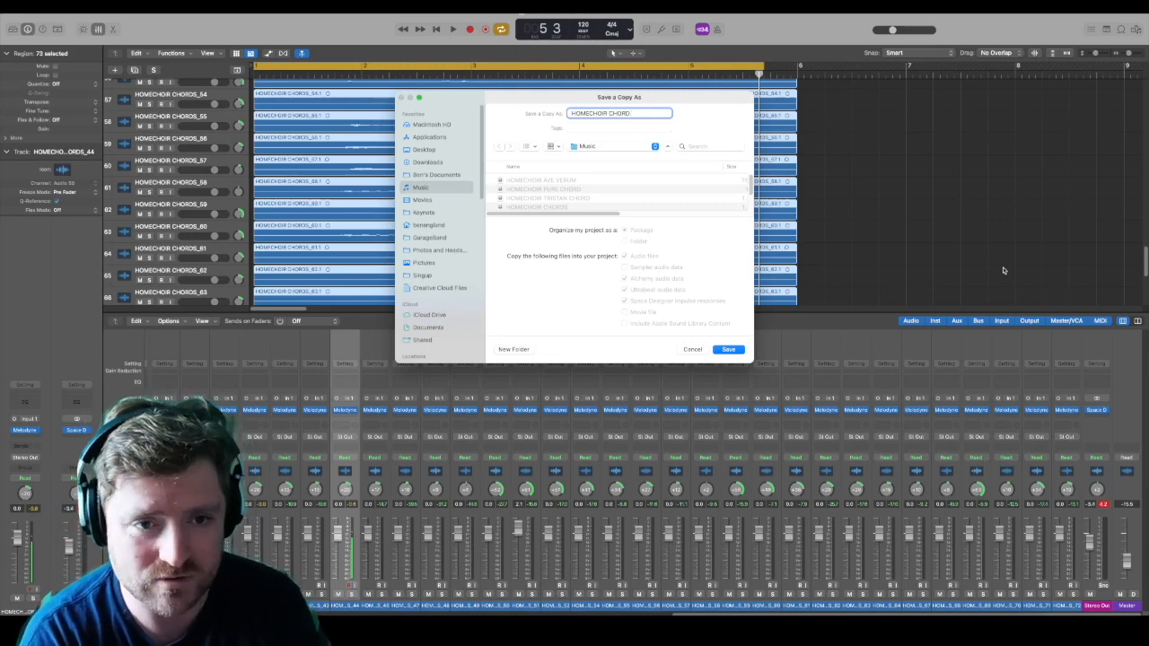
key("Return")
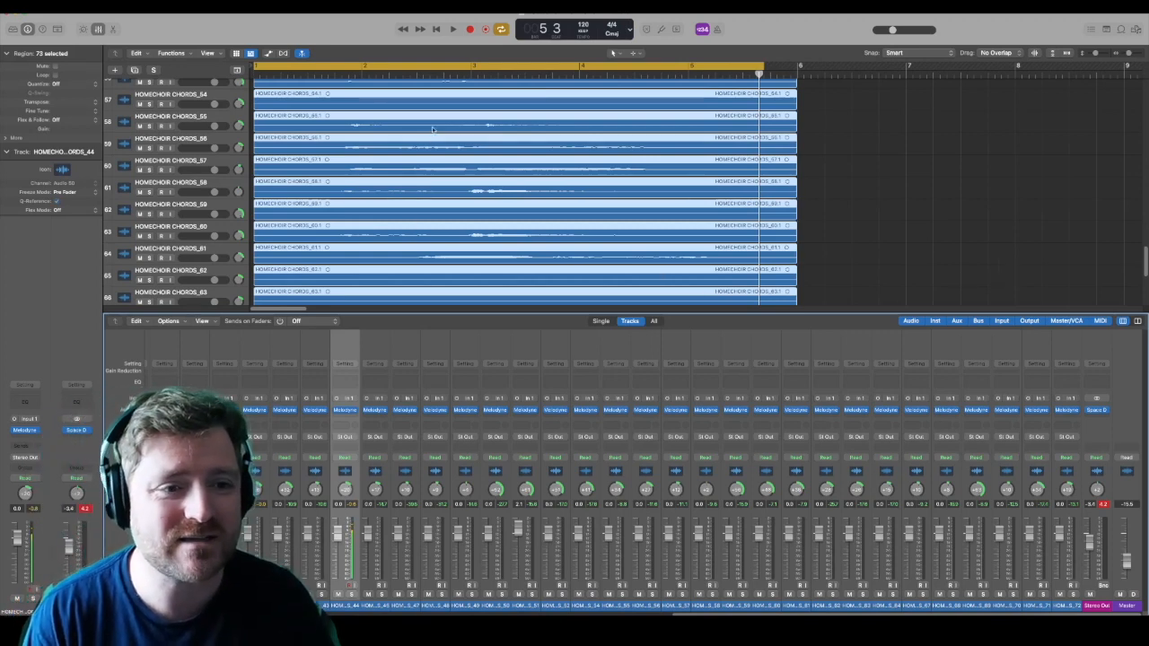
Step: Open the Melodyne editor of HOMECHOIR CHORDS_42, solo that track and listen to it
left_click(285, 411)
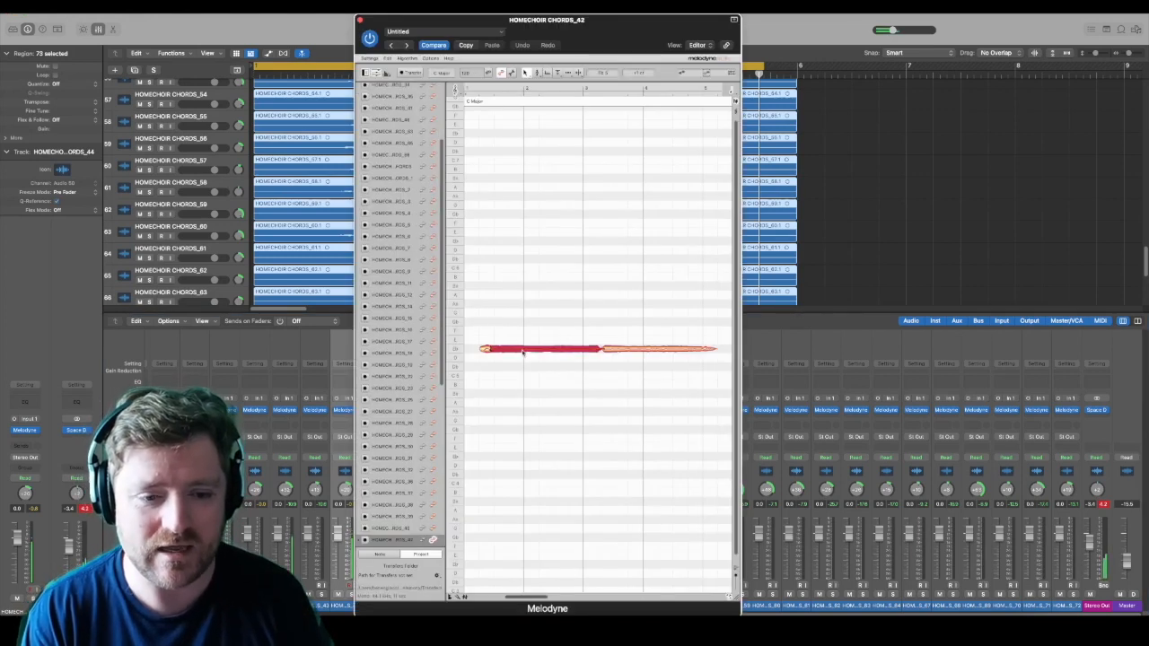
left_click(660, 352)
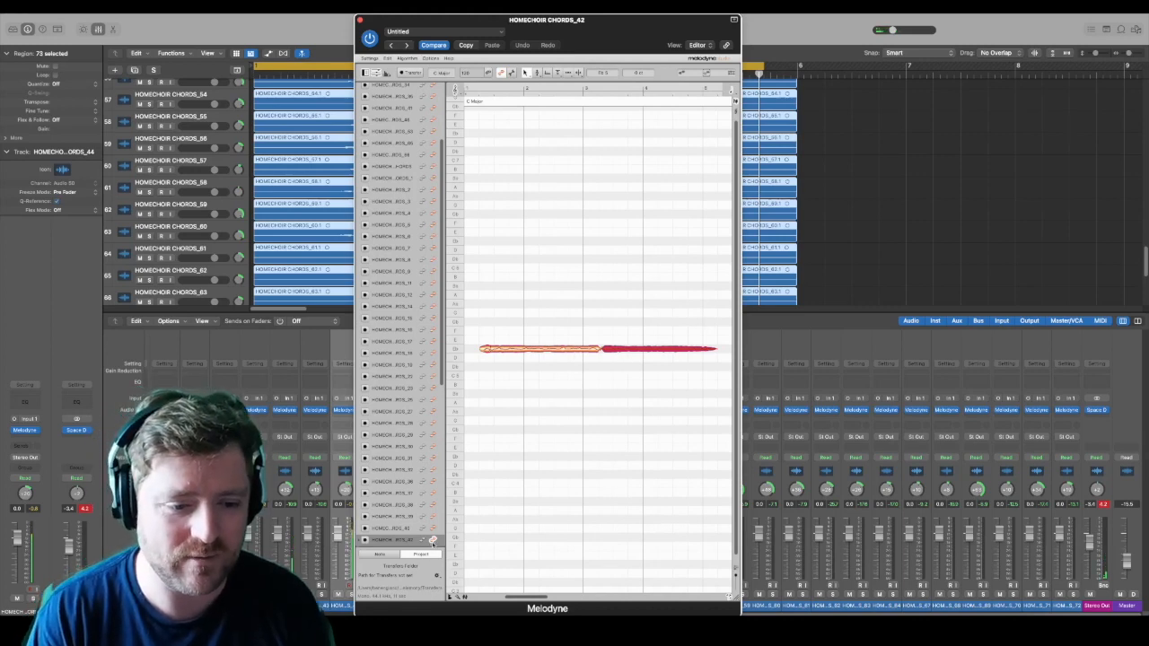
scroll(203, 266, "up", 5)
scroll(205, 260, "up", 1)
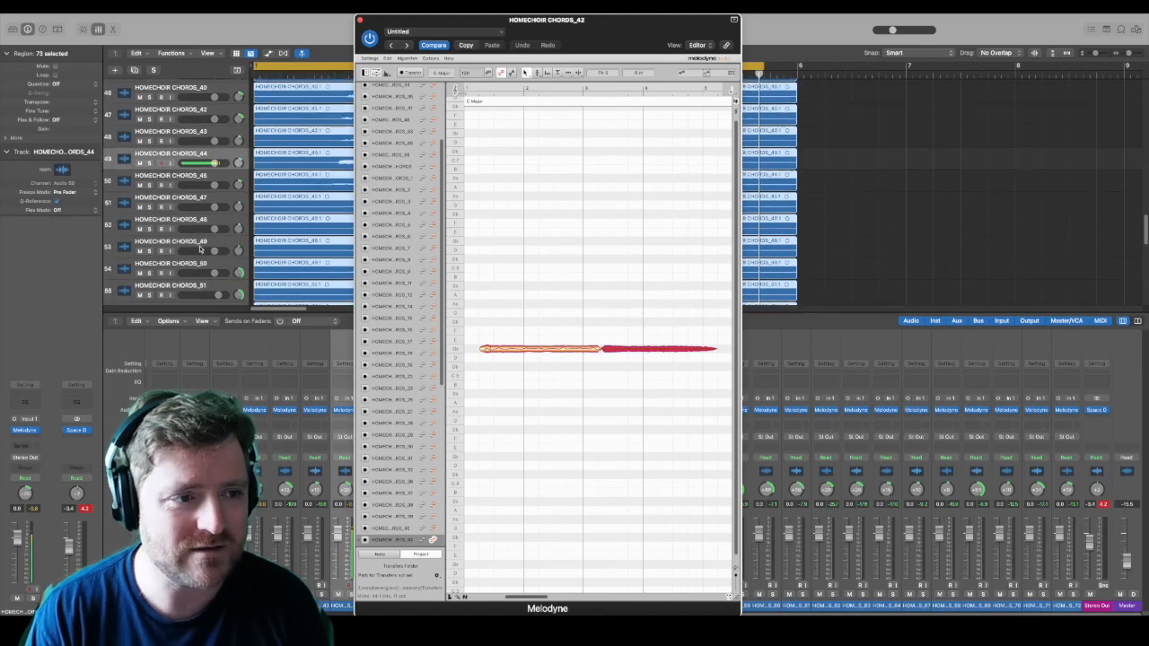
left_click(154, 120)
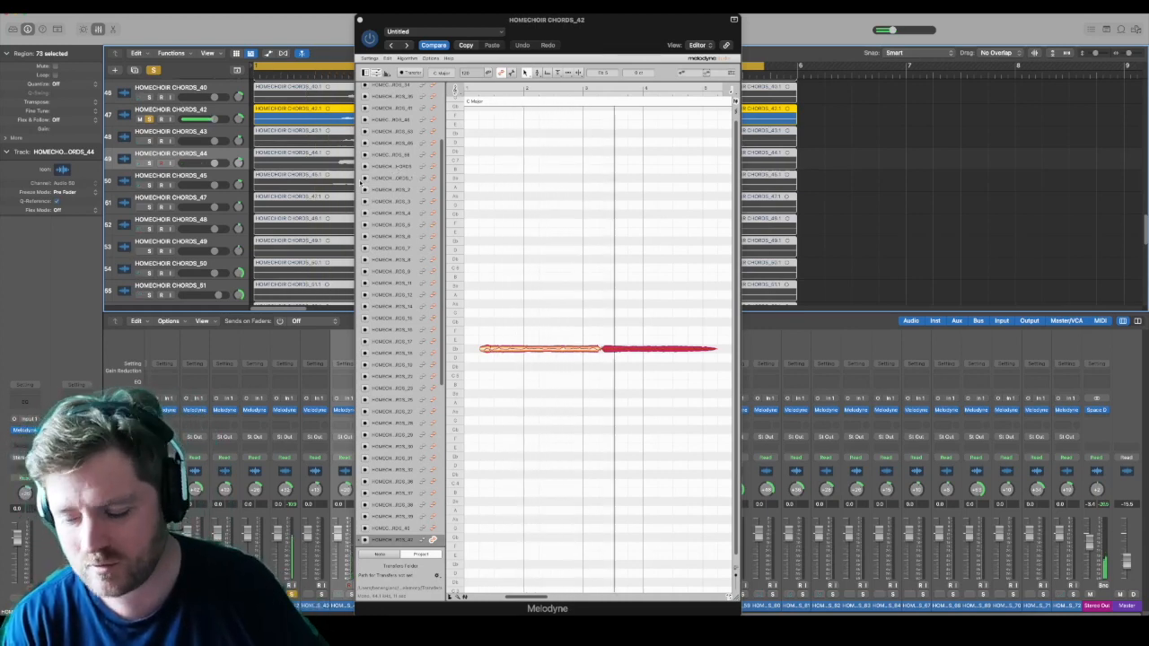
key("space")
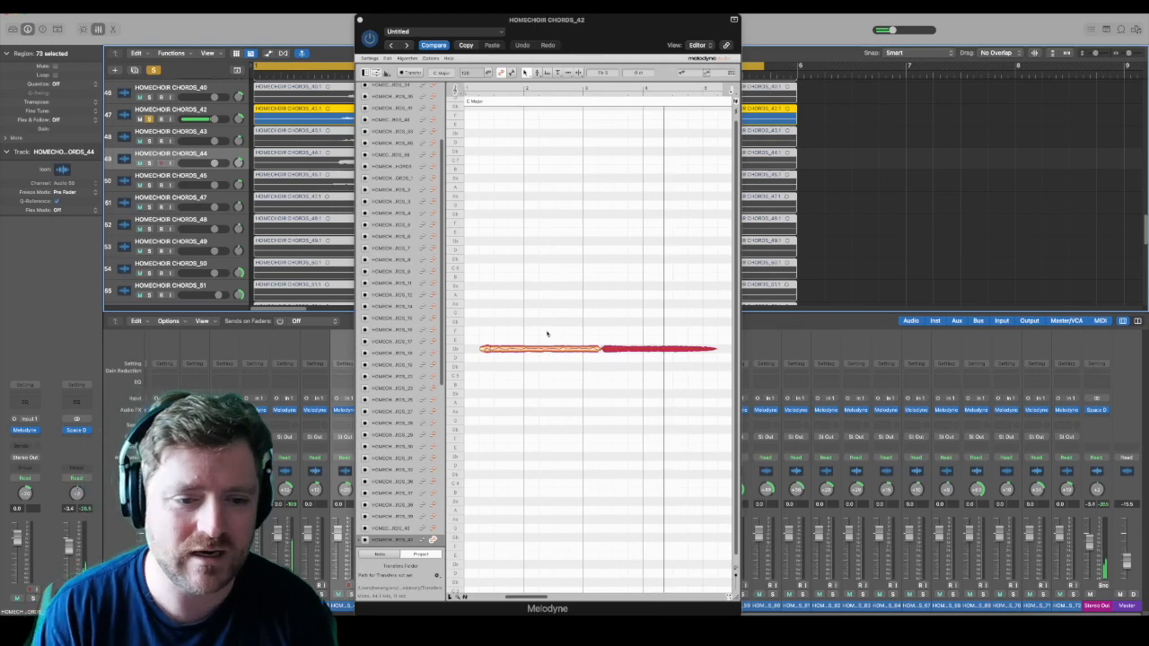
Step: Raise all notes of HOMECHOIR CHORDS_42 together to F 6 and play back the soloed voice
left_click(528, 328)
left_click_drag(476, 323, 675, 350)
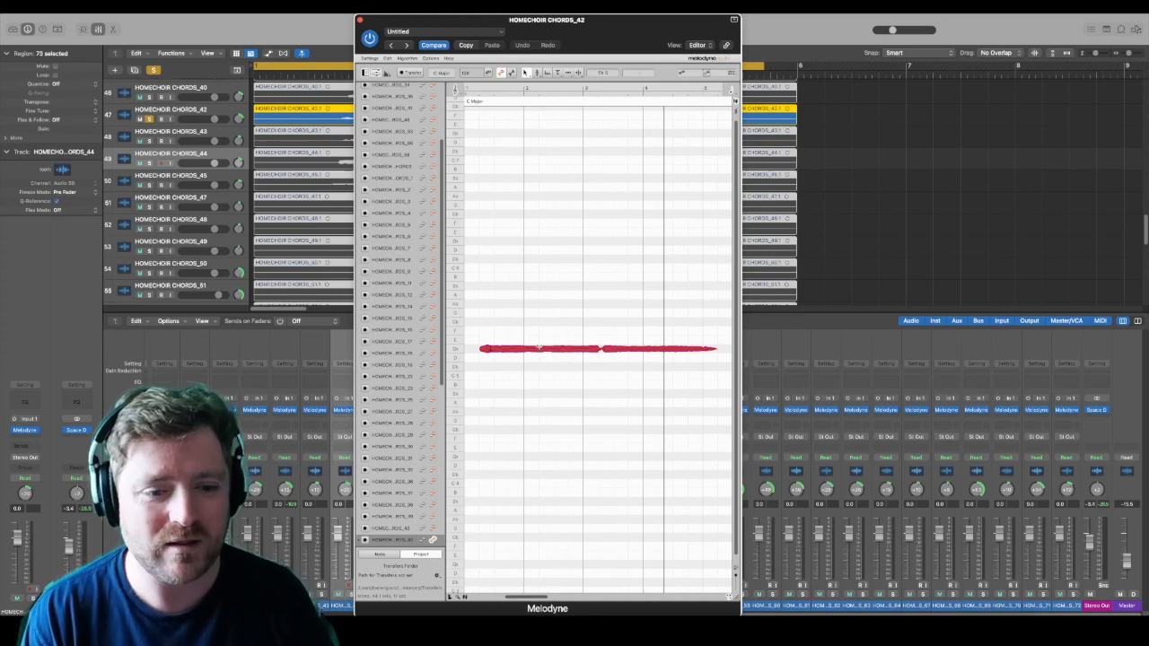
left_click_drag(541, 352, 542, 227)
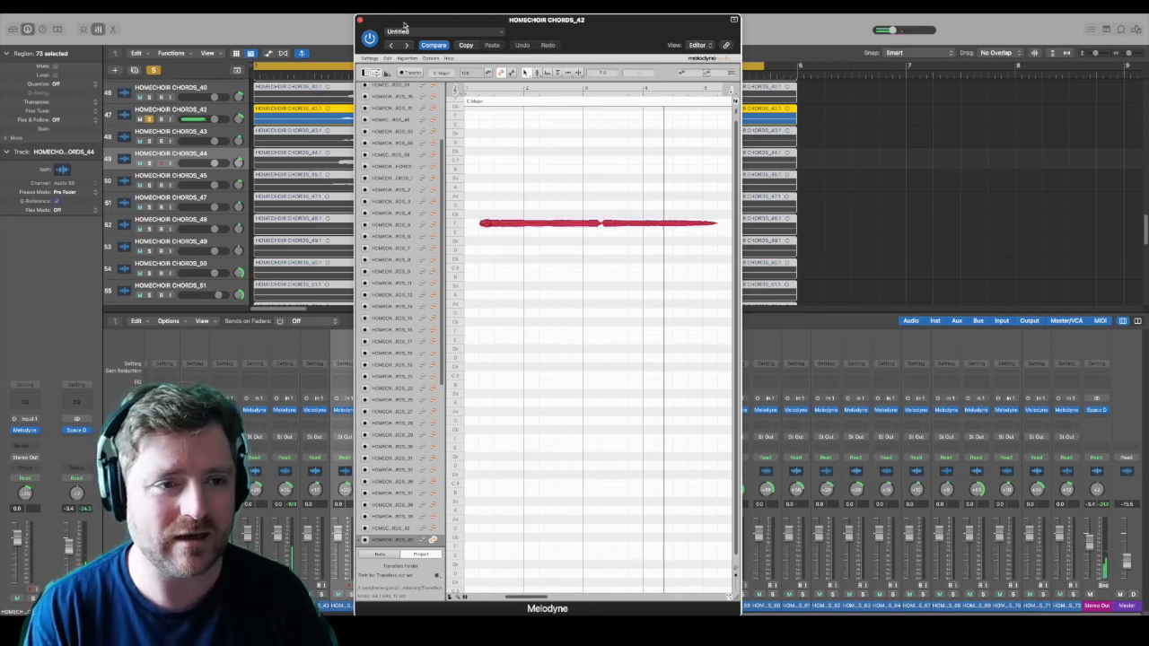
left_click_drag(404, 24, 398, 118)
left_click(454, 28)
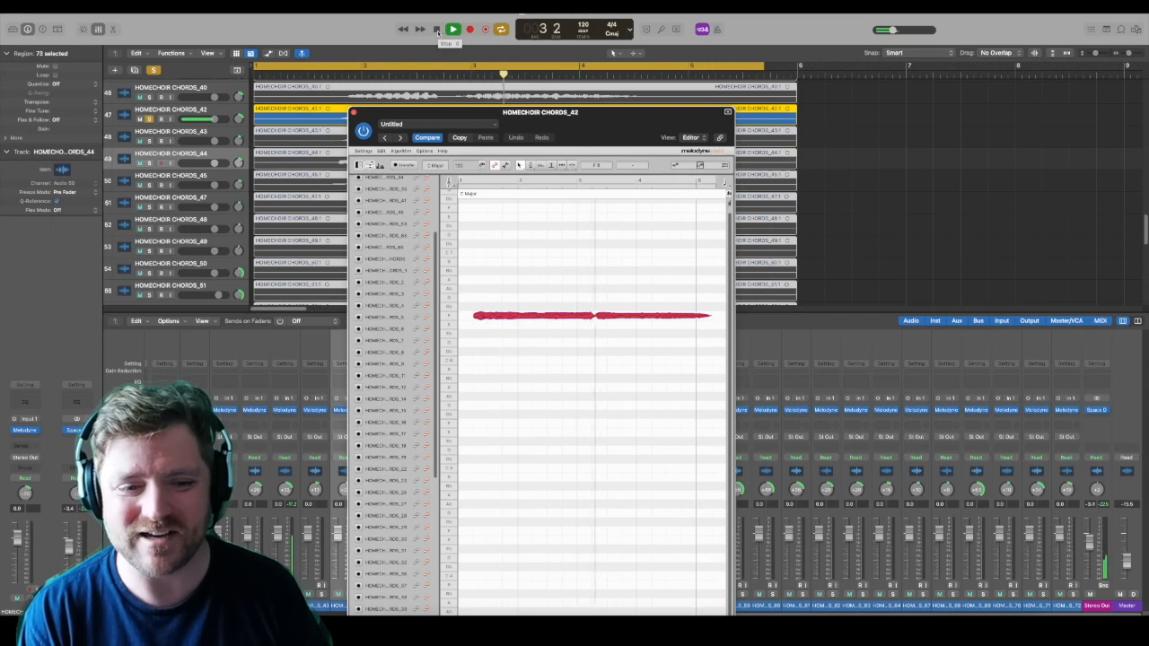
left_click(437, 30)
Step: Lower all notes of HOMECHOIR CHORDS_42 together to Eb 3 and play back the soloed voice
left_click_drag(476, 286, 711, 359)
left_click_drag(674, 321, 663, 623)
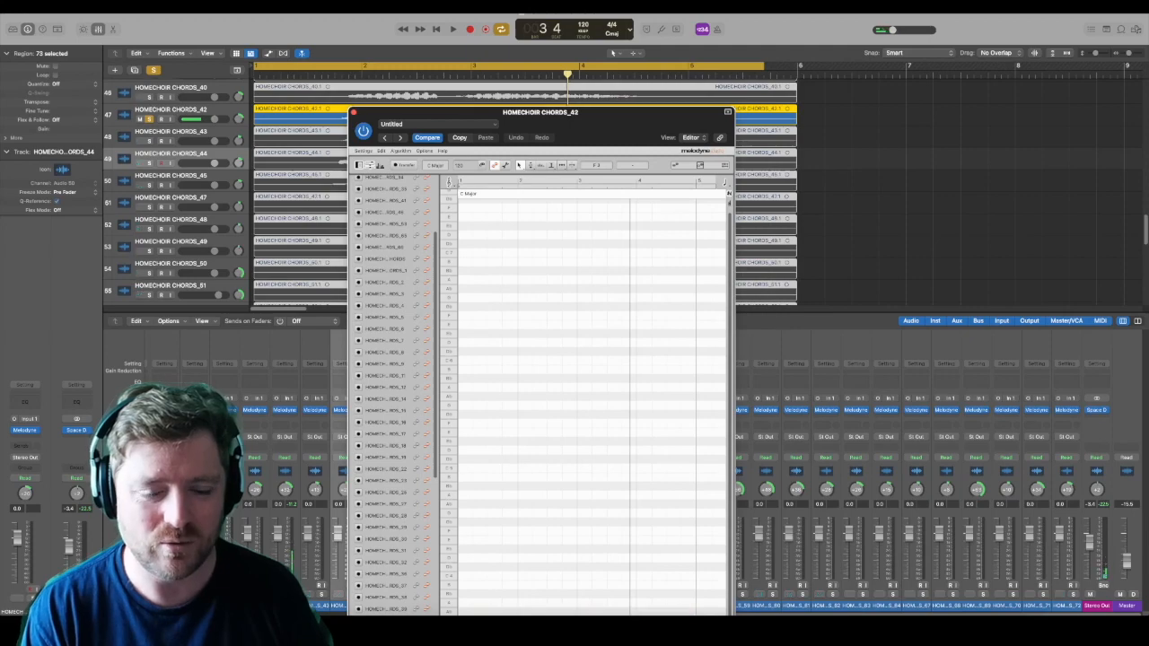
left_click_drag(650, 112, 697, 45)
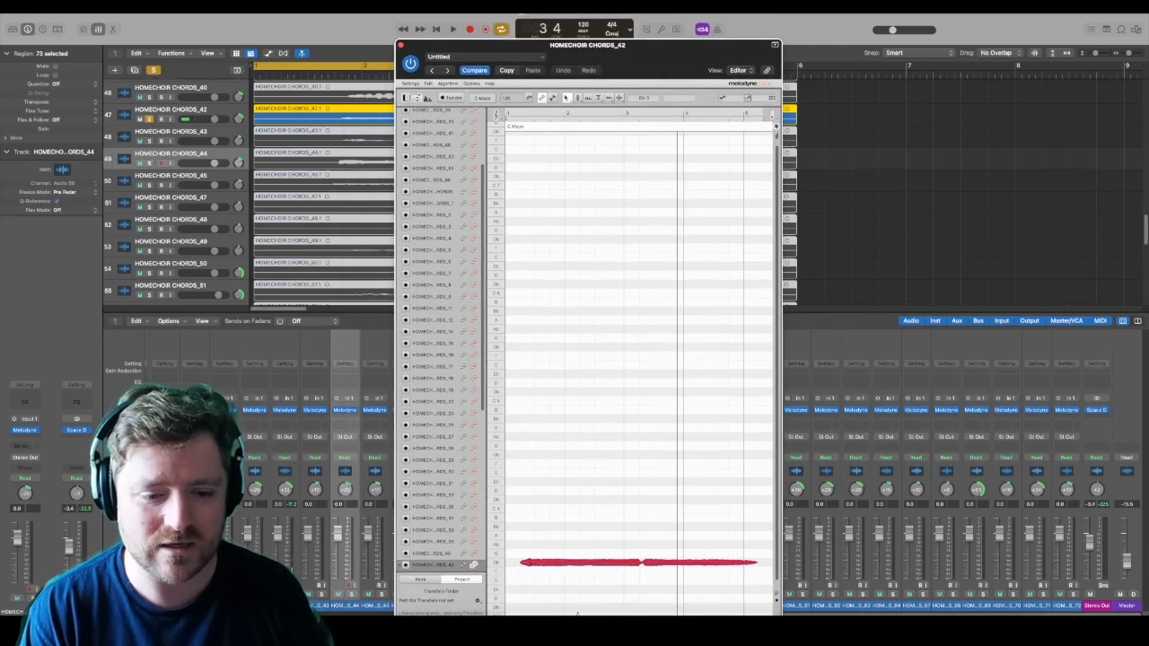
left_click_drag(572, 564, 572, 590)
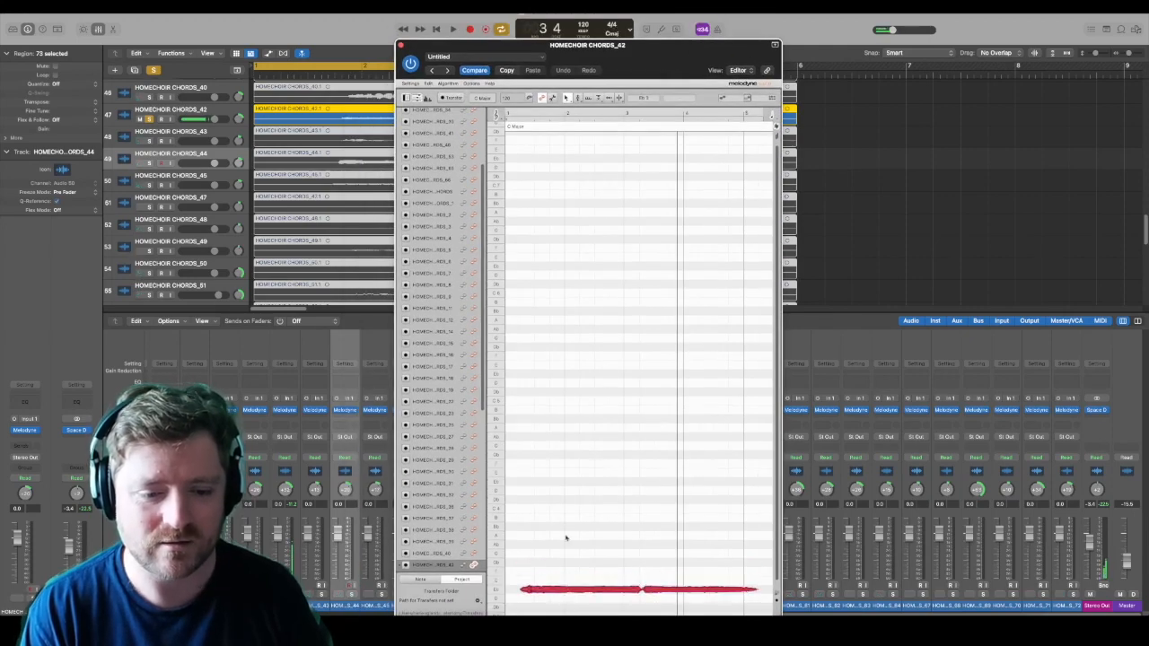
left_click(452, 30)
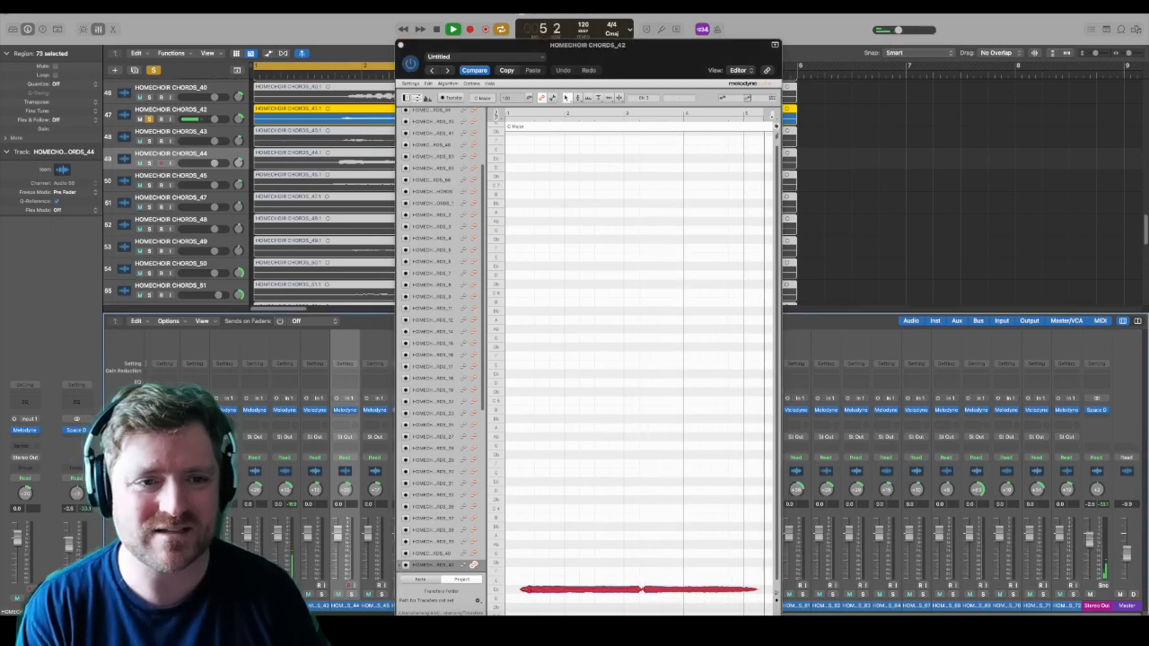
key("space")
Step: Play the lowered HOMECHOIR CHORDS_42 voice again, then move all its notes up to Eb 5 and on to F 5
left_click_drag(542, 506, 706, 589)
left_click(525, 561)
scroll(736, 582, "right", 6)
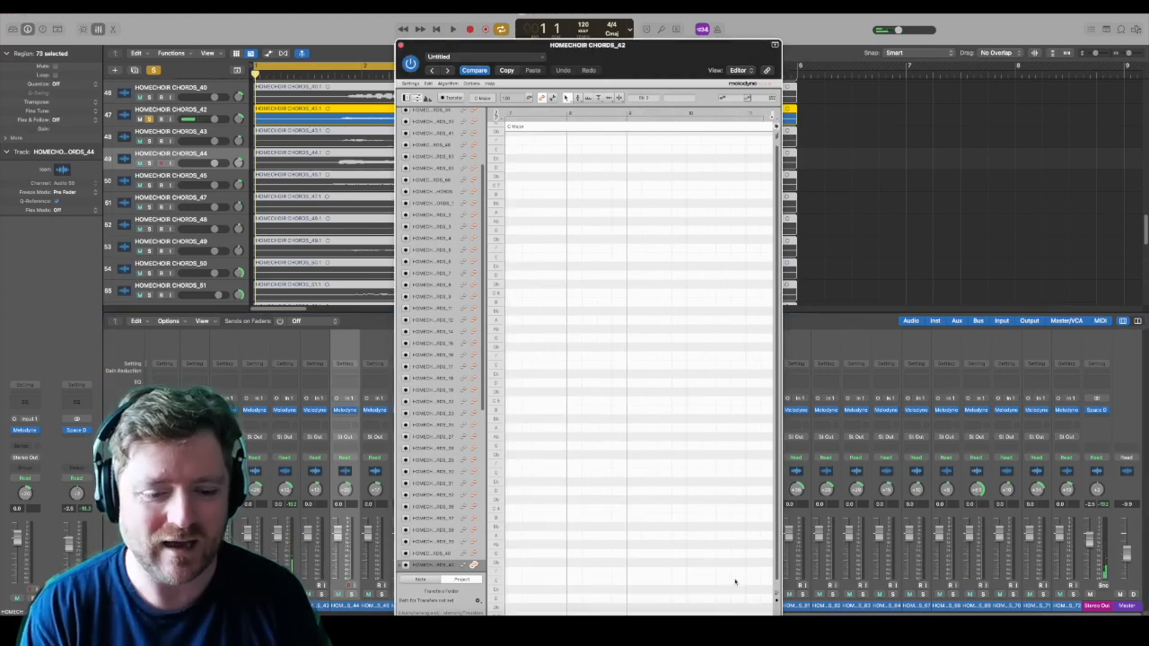
left_click(454, 29)
left_click_drag(626, 52, 654, 17)
left_click_drag(661, 591, 602, 597)
left_click_drag(543, 512, 789, 595)
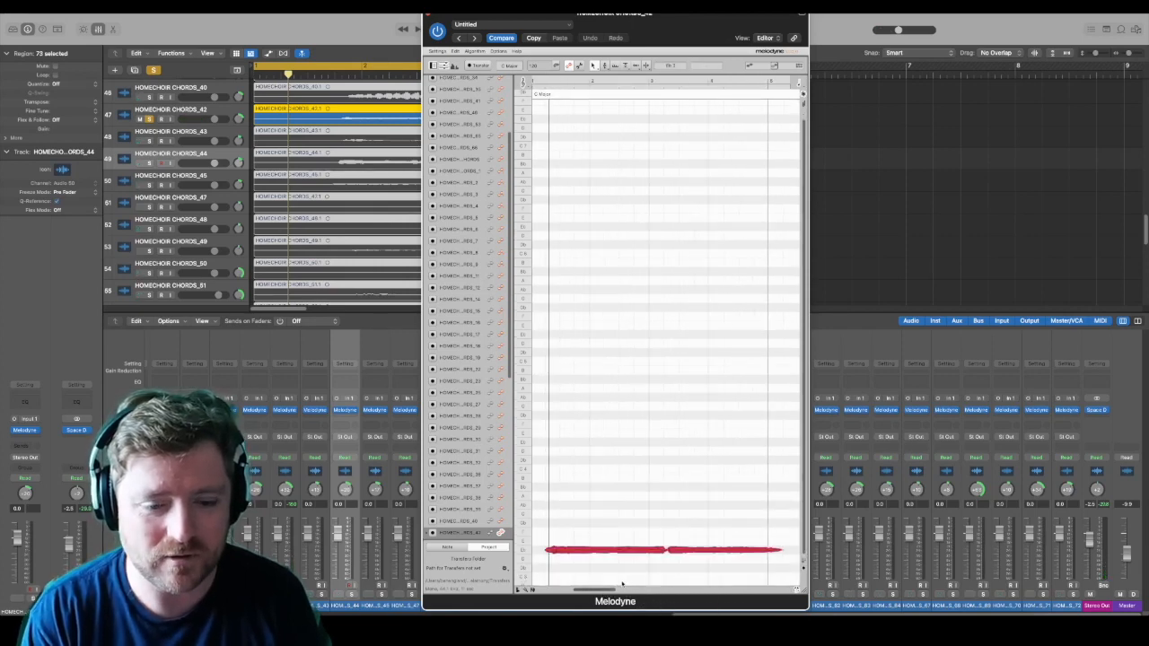
left_click_drag(607, 547, 598, 334)
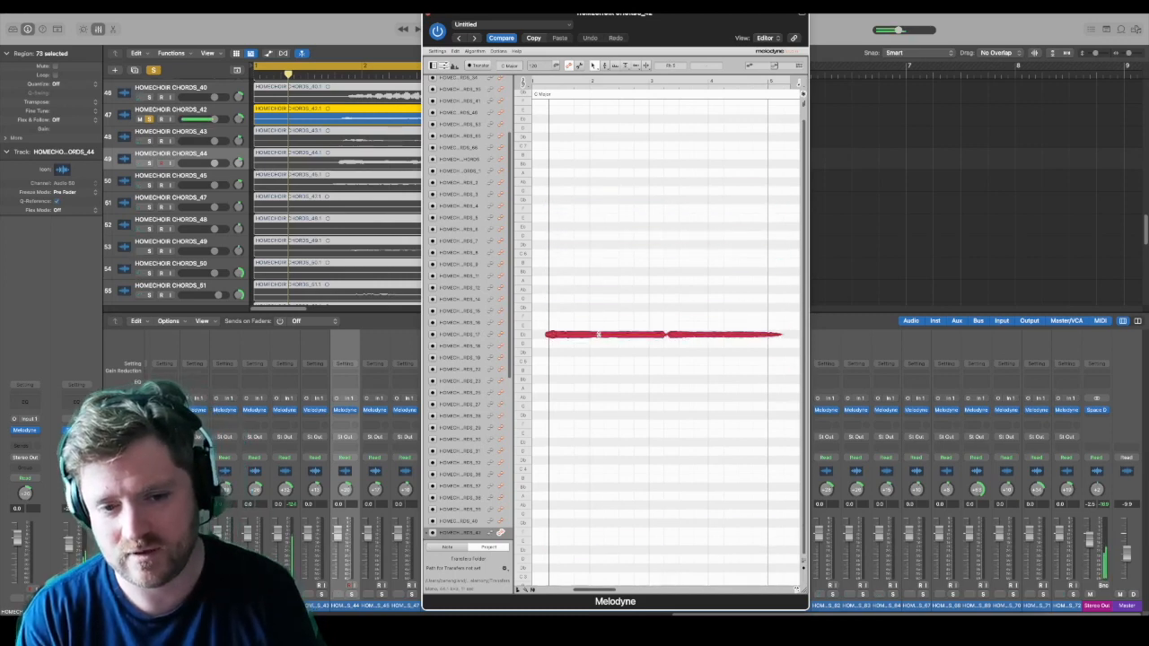
left_click_drag(554, 303, 725, 363)
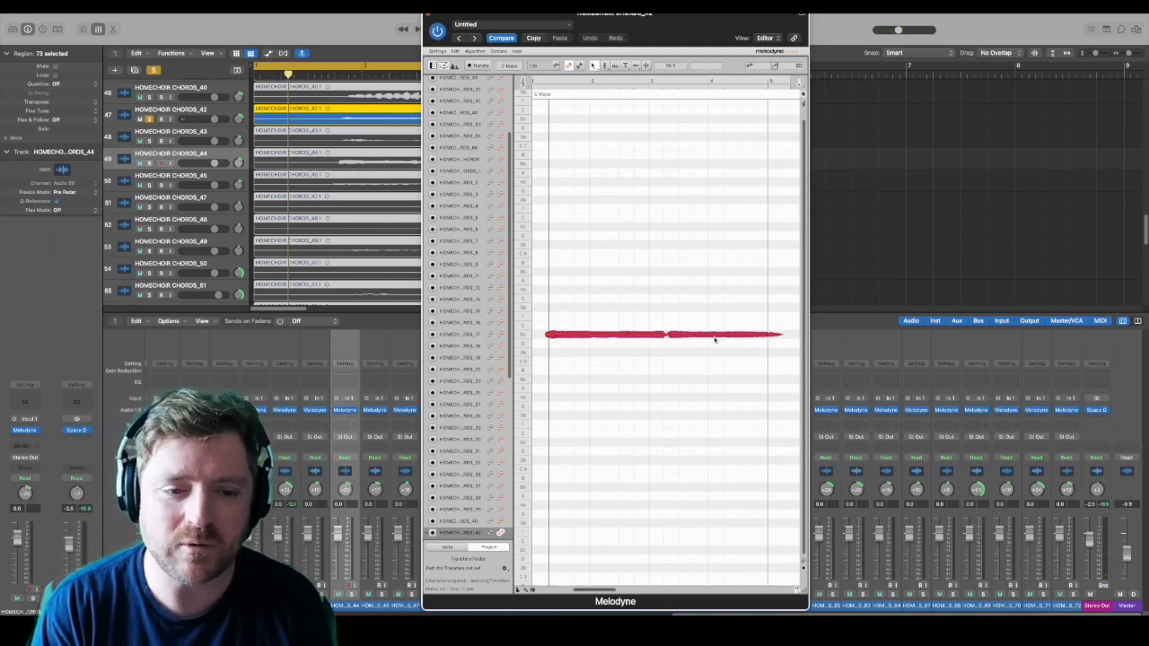
left_click_drag(715, 340, 704, 326)
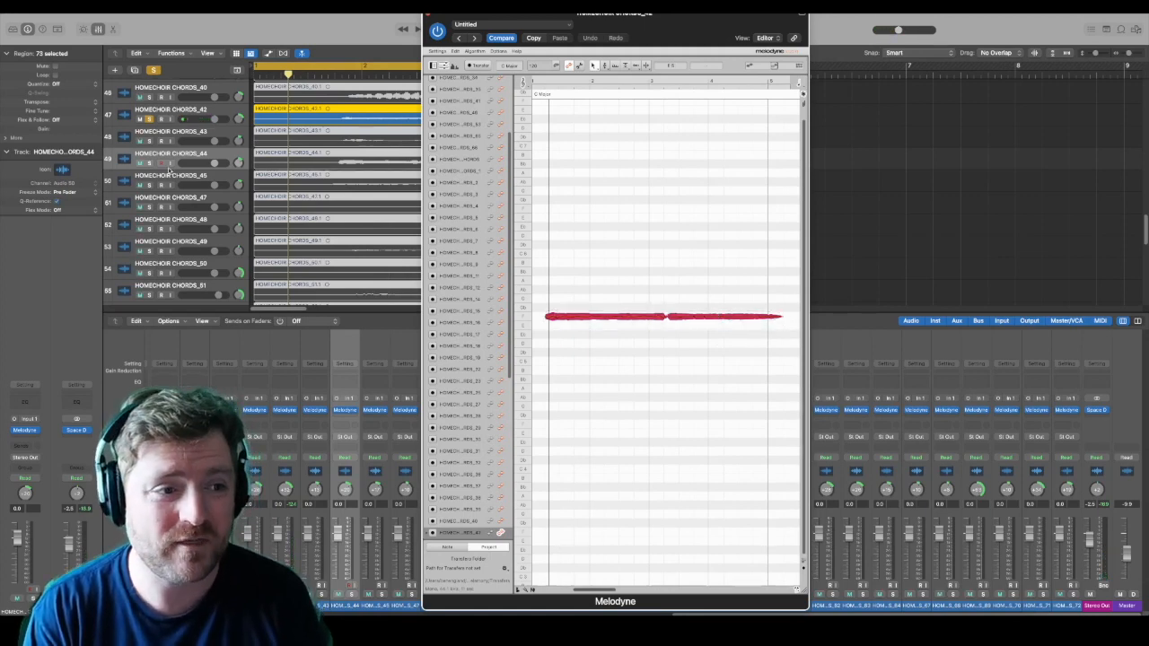
Step: Unsolo HOMECHOIR CHORDS_42, play back the full choir and lower the Stereo Out fader to -5.1 dB
left_click(150, 119)
key("space")
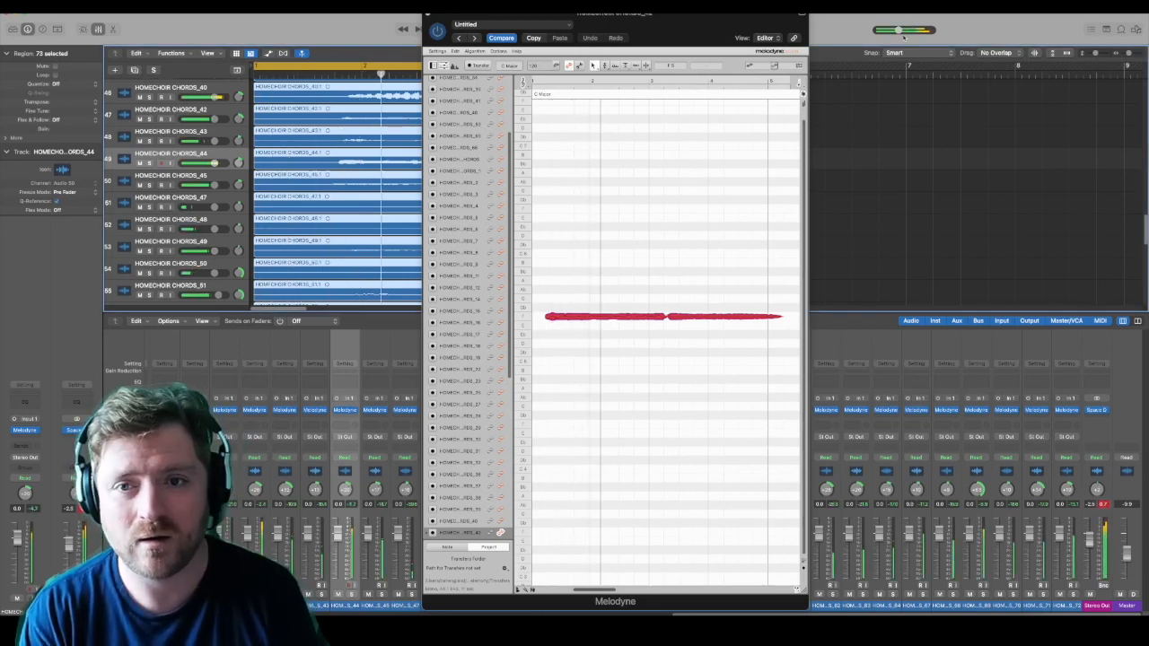
left_click(1095, 543)
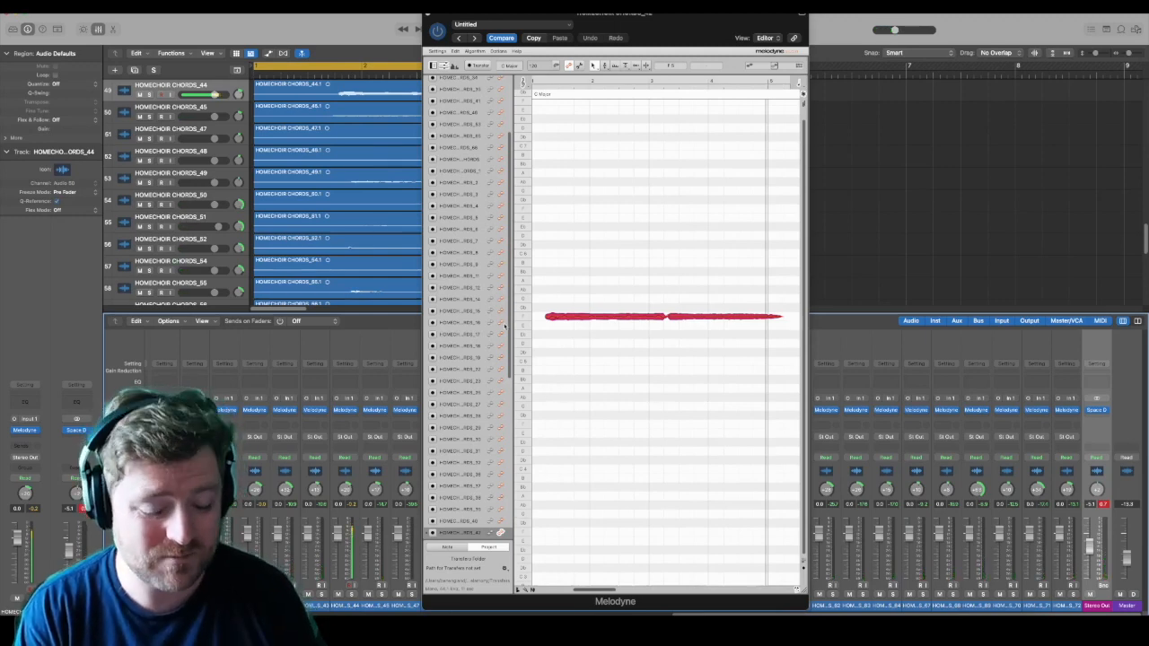
Step: Enable note editing for every choir track in Melodyne's track list so all voices share one editor
scroll(500, 299, "up", 4)
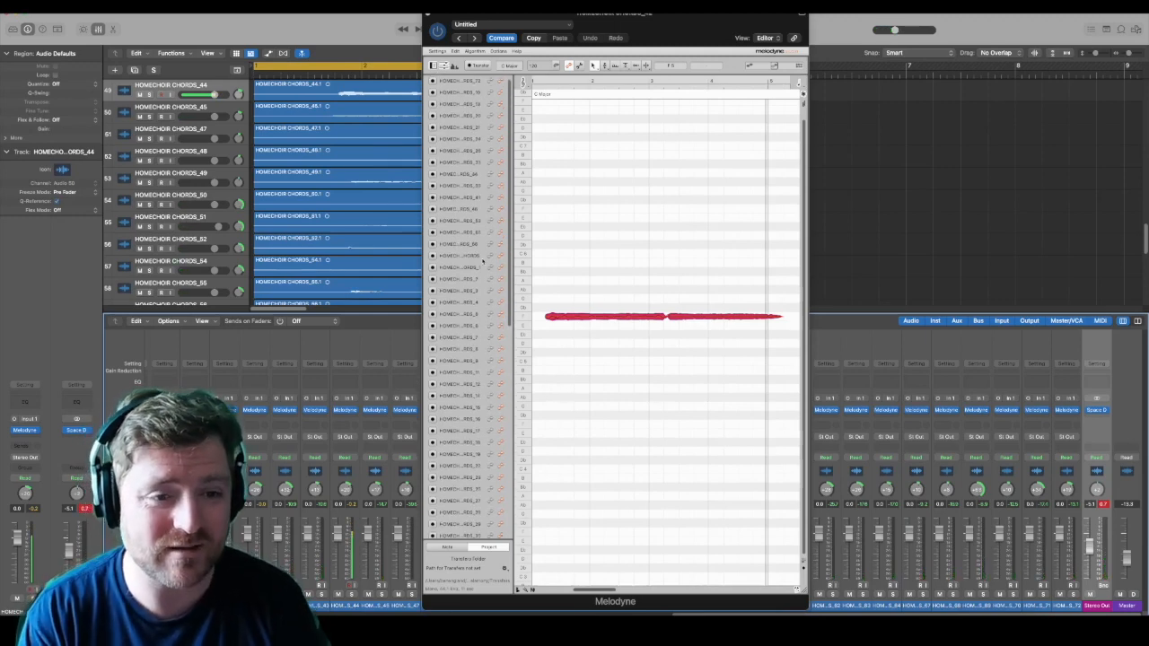
left_click(501, 82)
scroll(501, 323, "down", 15)
left_click(501, 533, "shift")
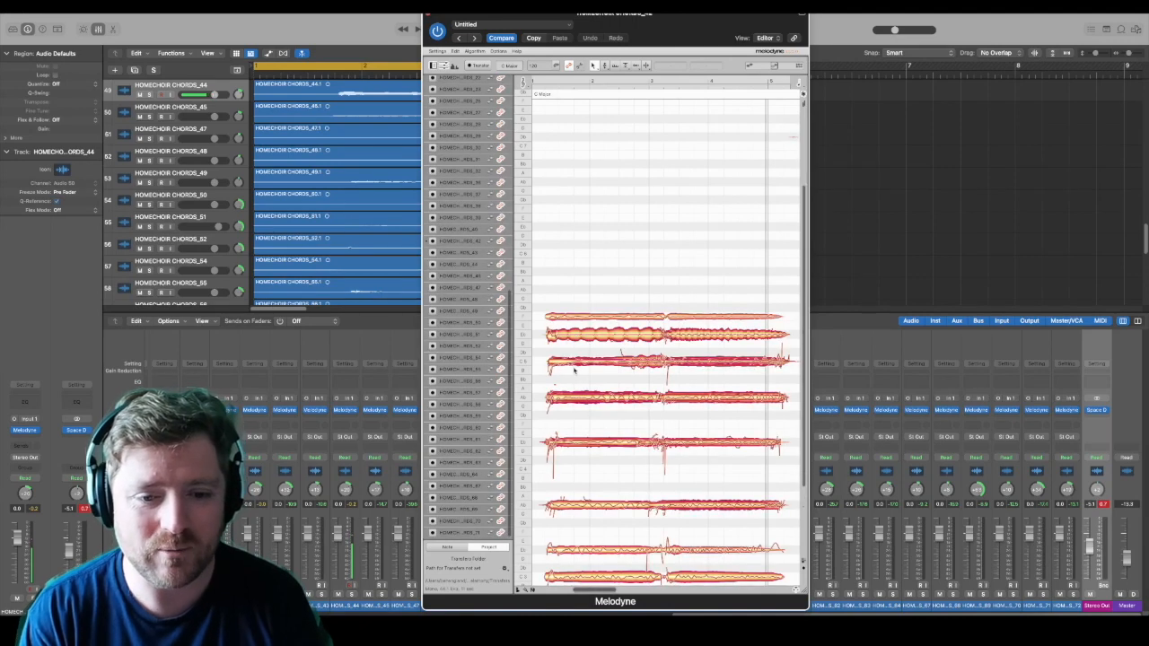
Step: Raise the long notes of HOMECHOIR CHORDS_40 from Eb 5 to F 5, including the short opening note
left_click(635, 331)
left_click(704, 336, "shift")
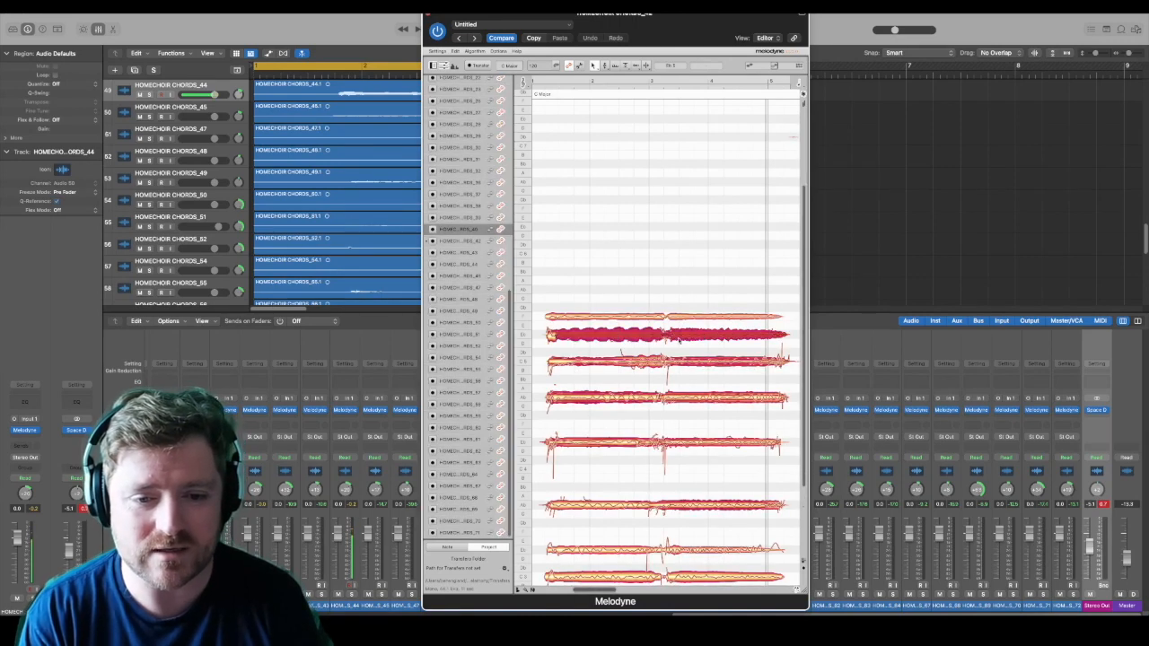
left_click_drag(647, 336, 647, 317)
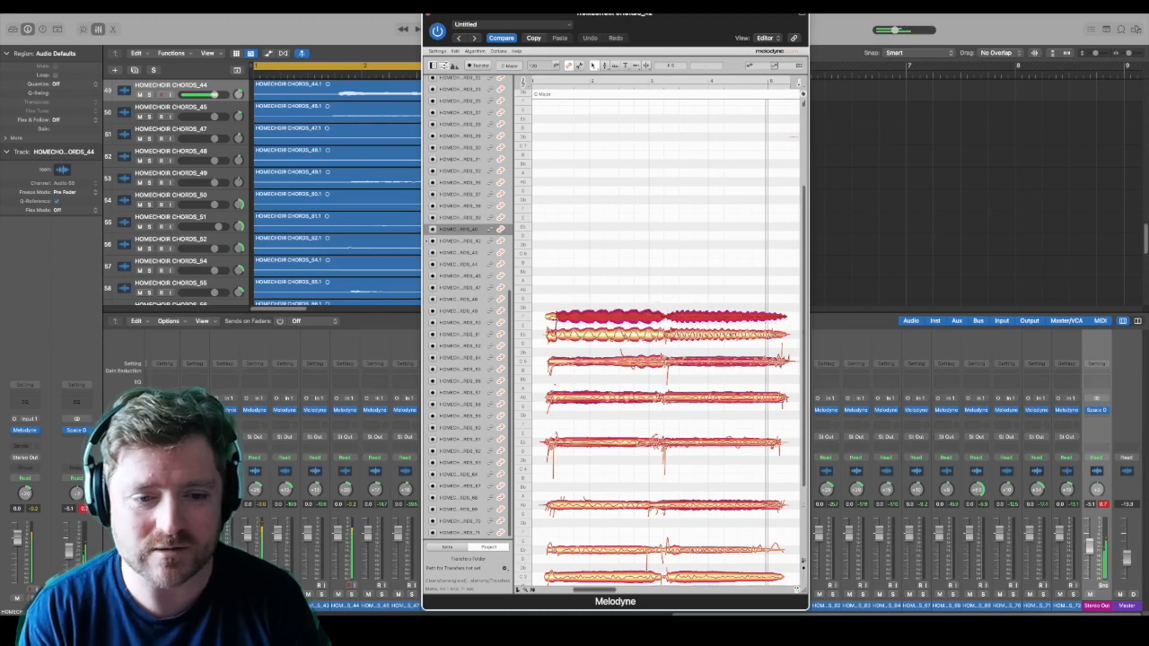
left_click(551, 316)
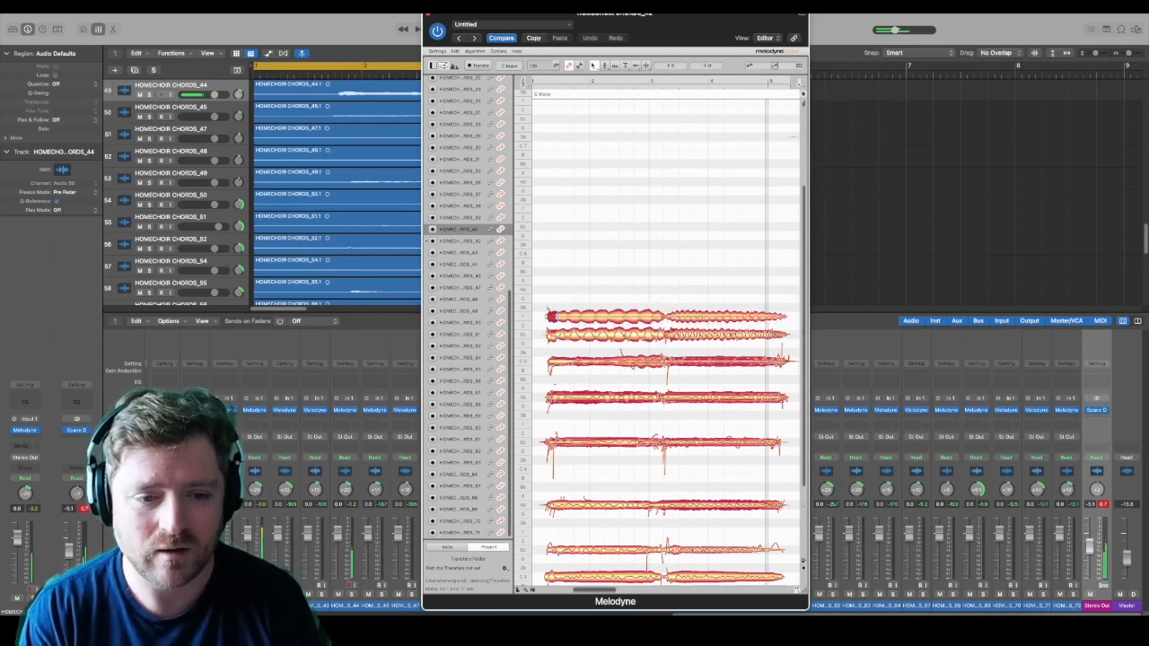
Step: Raise the notes of HOMECHOIR CHORDS_38 from Eb 5 to F 5, including its short opening note, and play back the altered chord
left_click(593, 402)
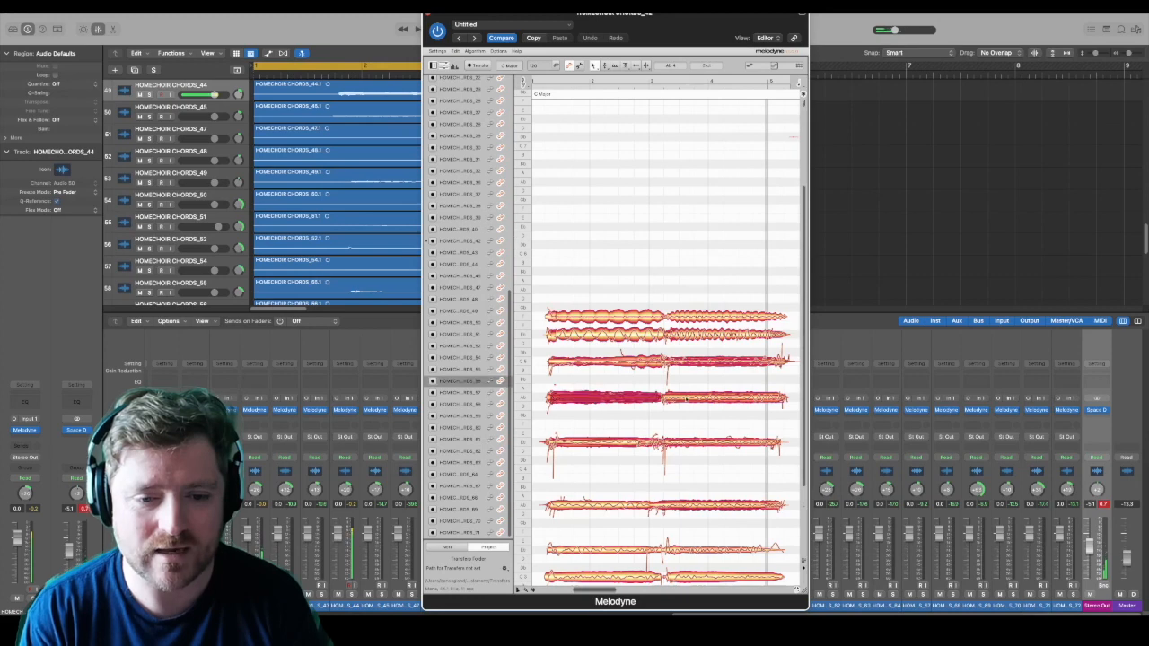
left_click(616, 360)
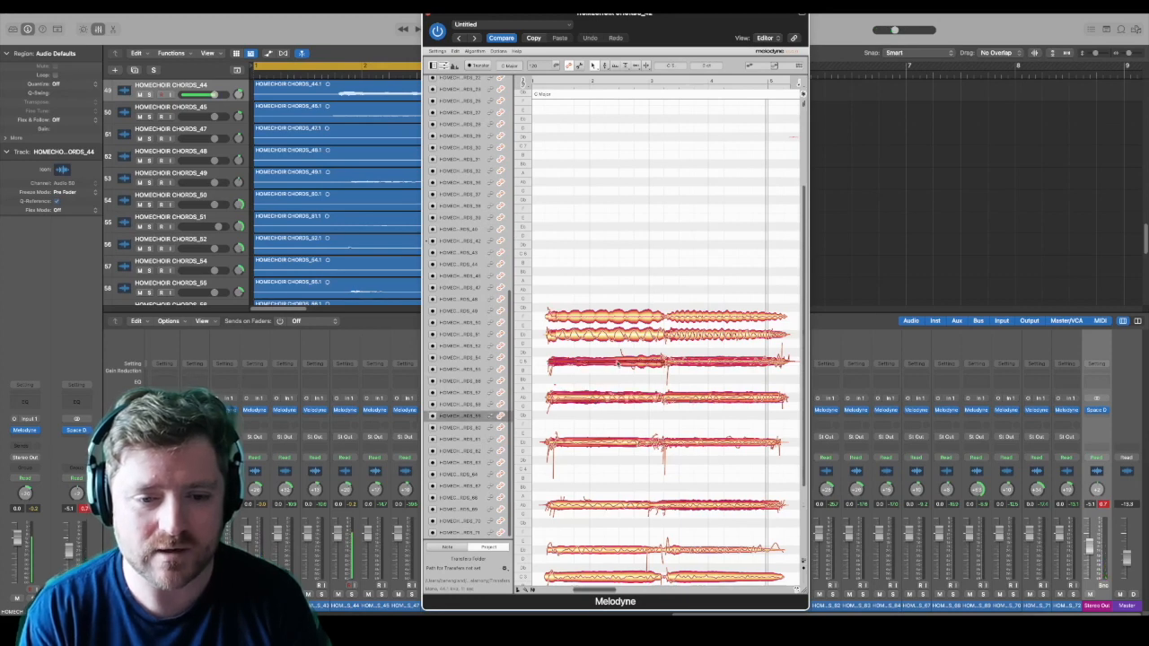
left_click(646, 338)
left_click(645, 318)
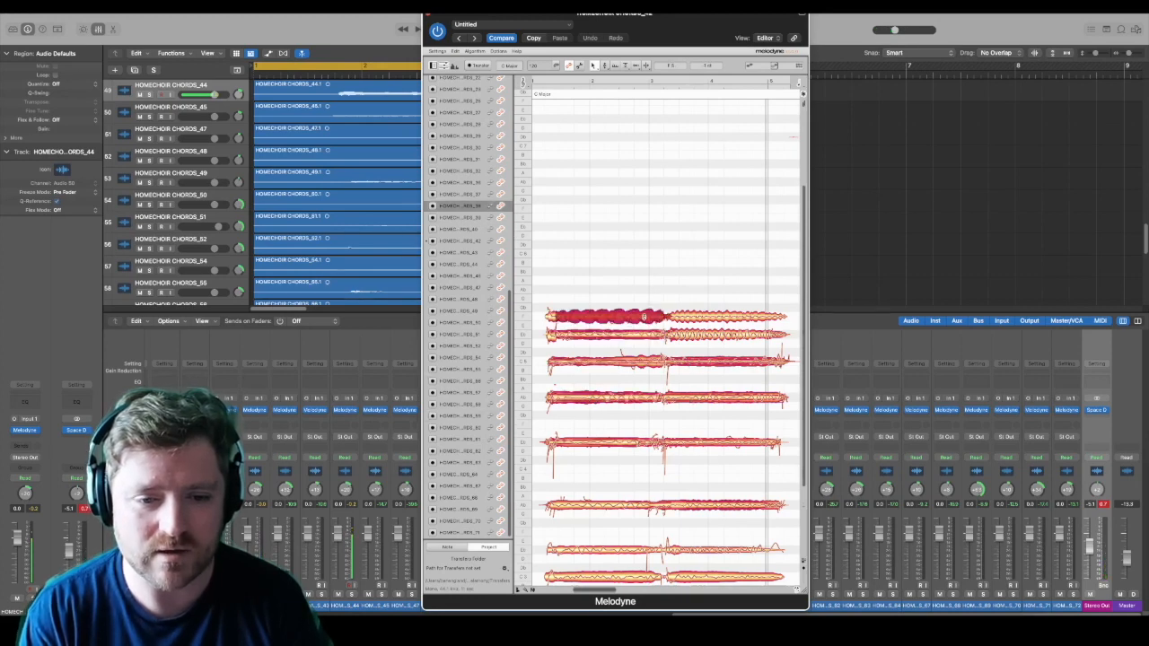
left_click(690, 337)
left_click_drag(690, 338, 688, 319)
left_click_drag(552, 339, 553, 317)
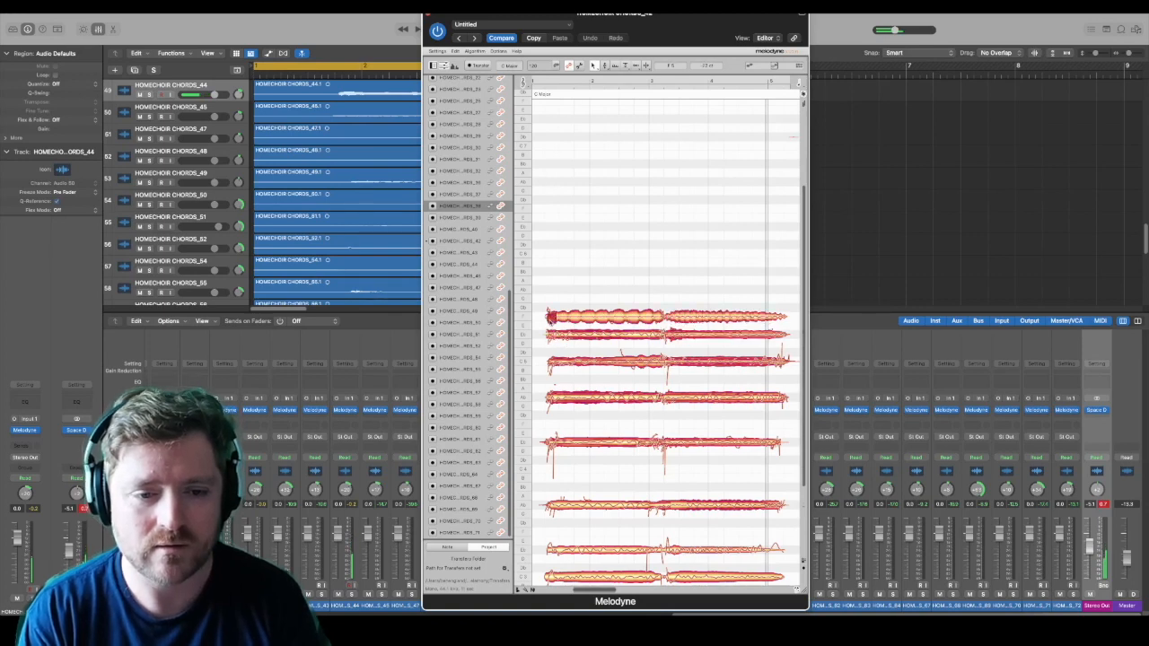
left_click_drag(570, 49, 536, 102)
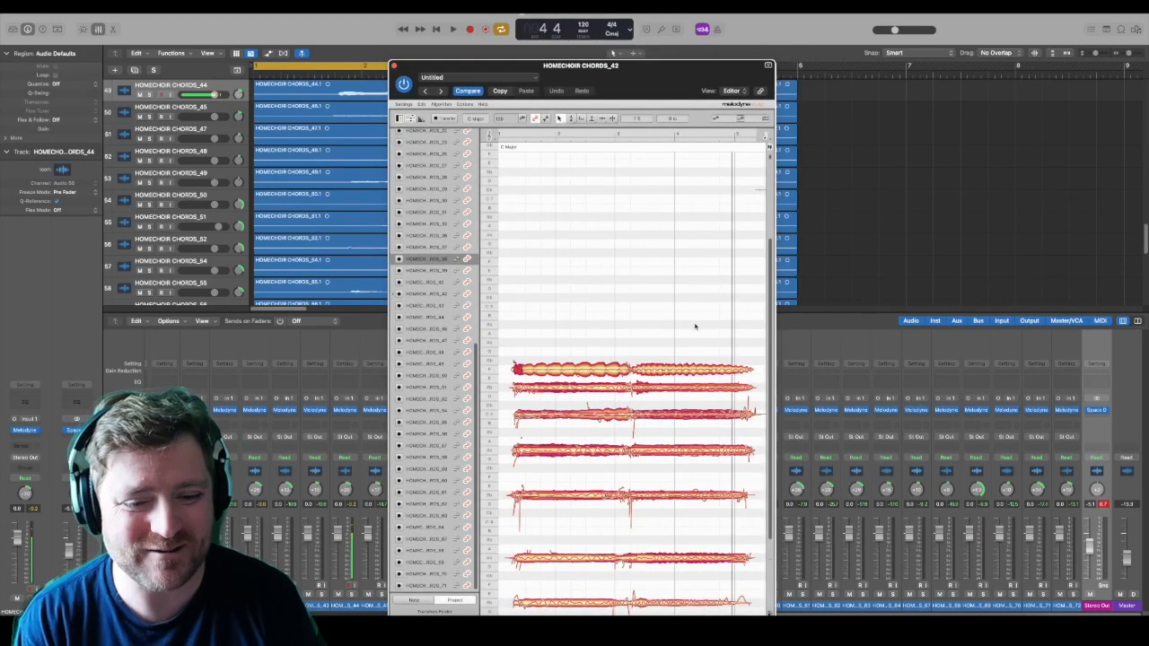
key("space")
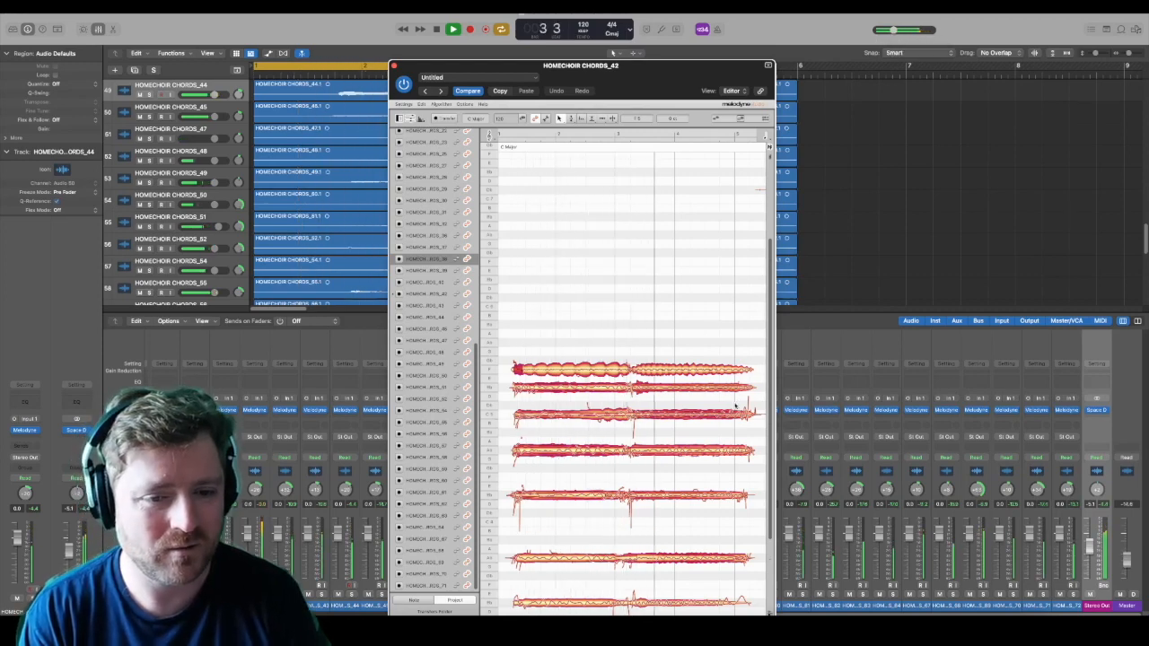
Step: Stop playback, return the F 5 notes to Eb 5, and raise all Eb 5 notes with their short opening notes to Ab 5
key("space")
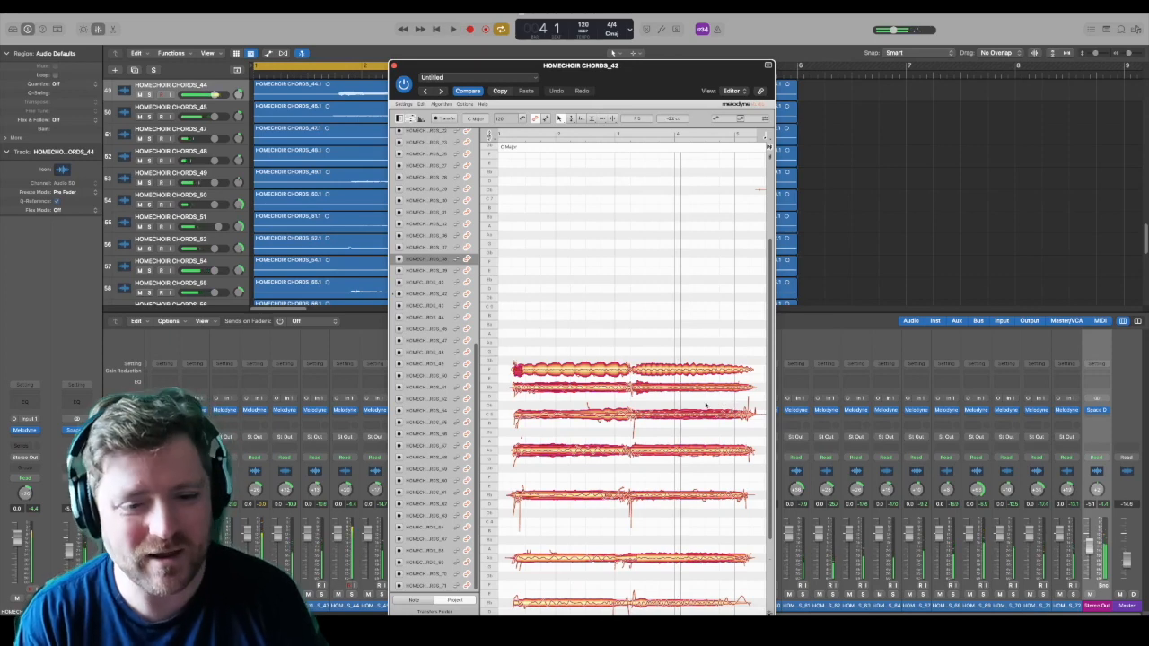
key("Down")
key("Down")
key("Down")
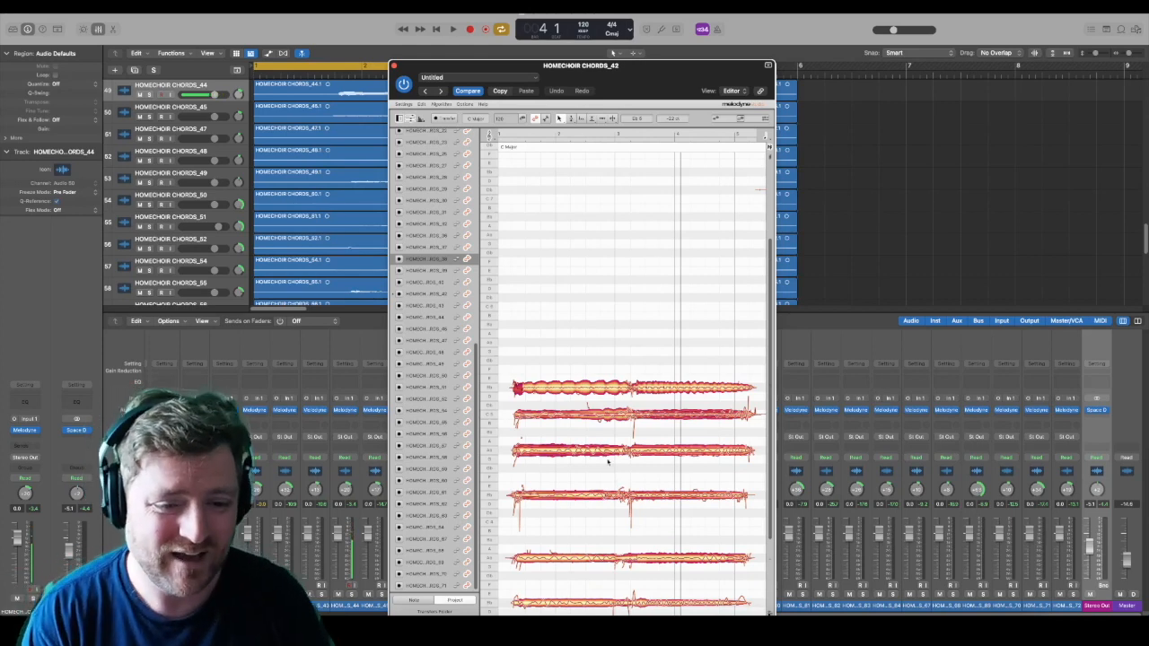
left_click(577, 394)
left_click_drag(544, 367, 677, 330)
left_click_drag(517, 378, 519, 342)
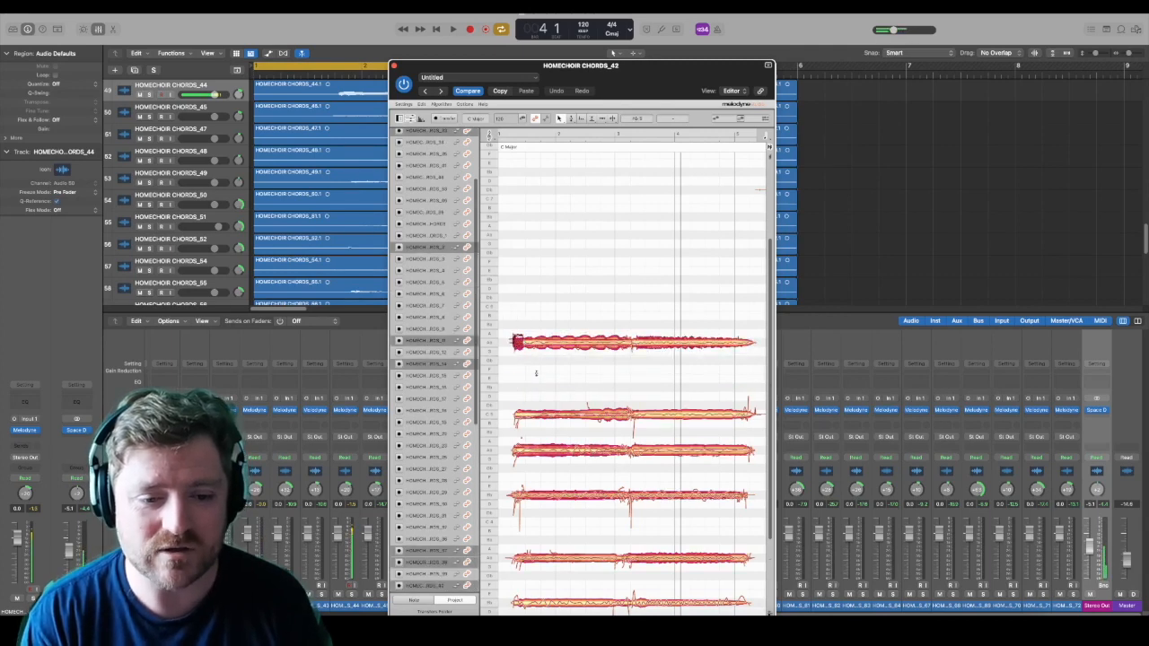
Step: Lower part of the stacked Ab 4 voices to F 4 in both phrases and play back the chord
left_click(555, 453)
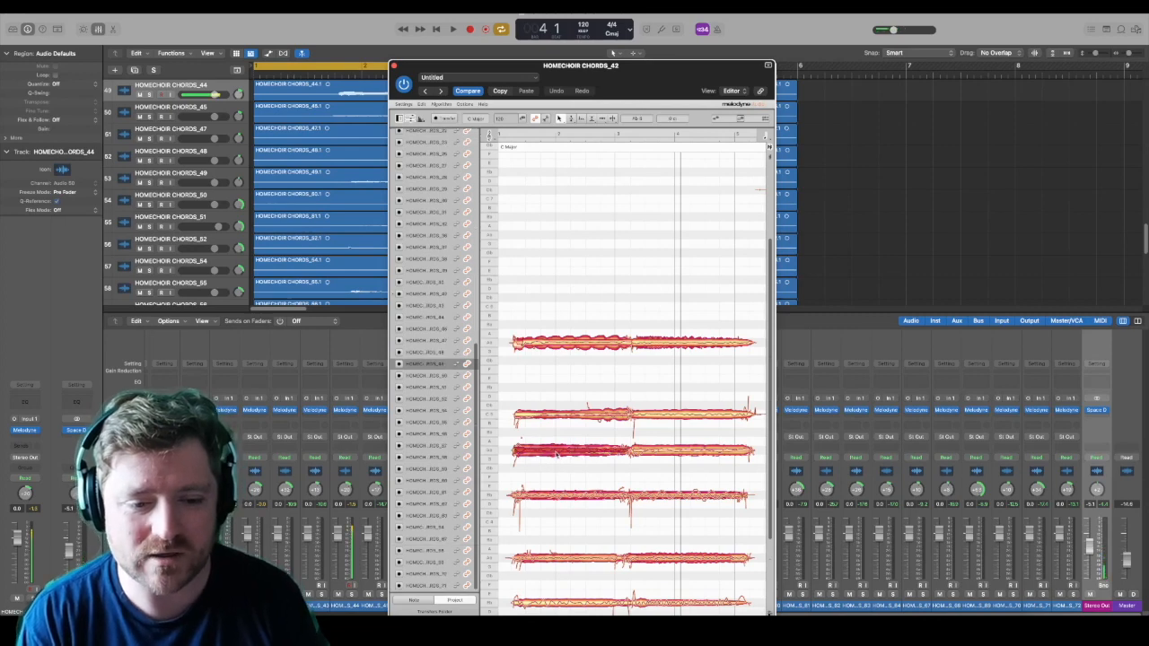
left_click(648, 455)
left_click(616, 453, "shift")
left_click_drag(620, 453, 619, 477)
left_click(612, 464)
left_click(601, 450)
left_click(642, 453, "shift")
left_click_drag(638, 454, 595, 477)
left_click(596, 451)
key("space")
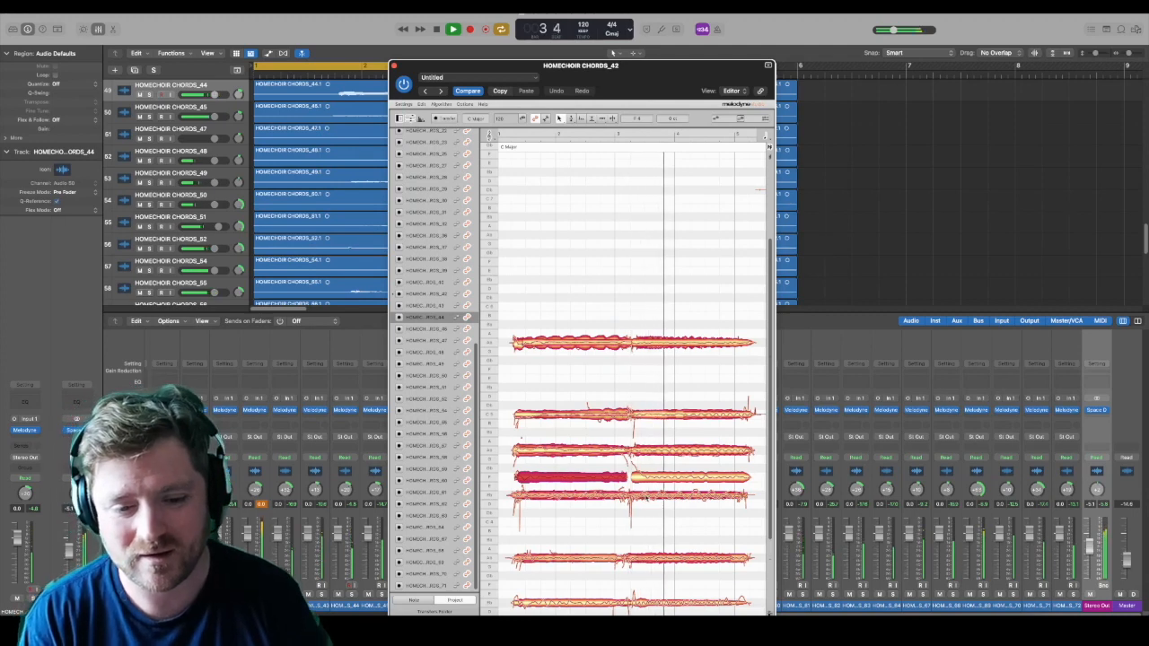
Step: Raise part of the stacked C 5 voices to Eb 5 and play back the chord from the start
left_click(639, 478)
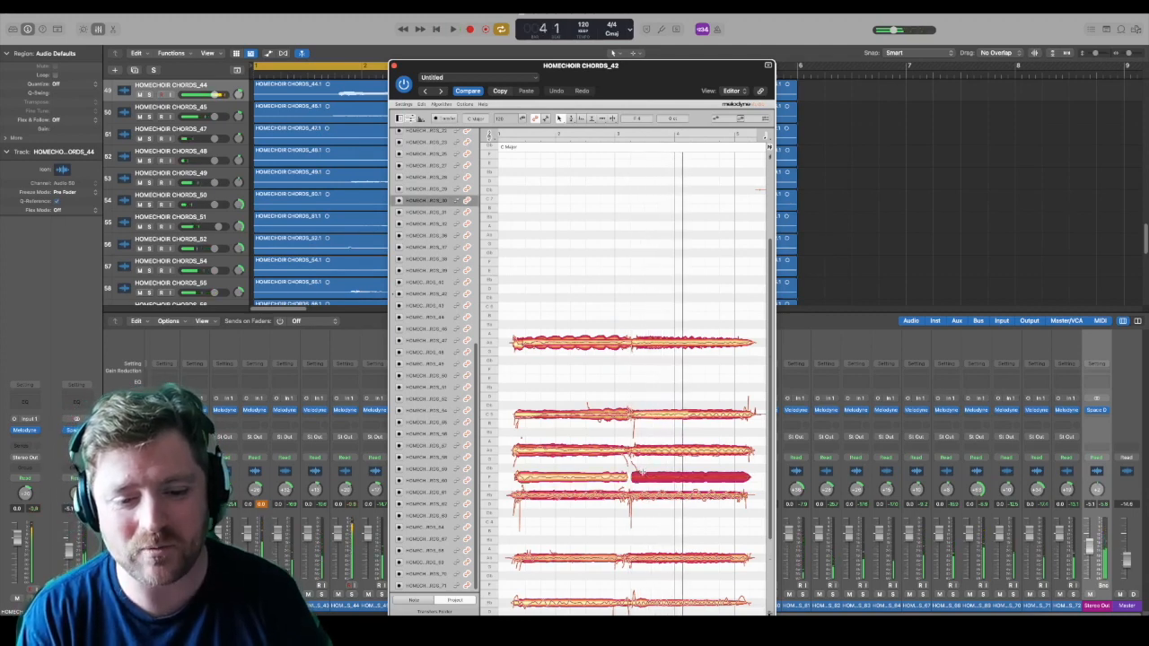
left_click(613, 451)
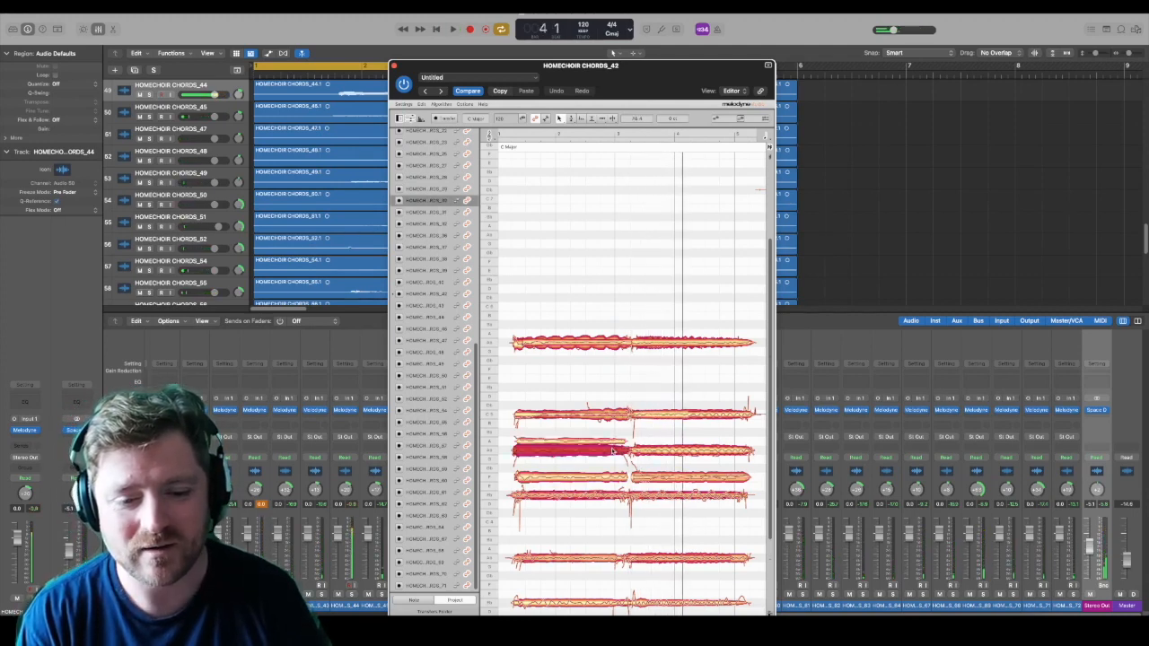
mouse_move(611, 455)
left_mouse_down()
mouse_move(612, 481)
mouse_move(614, 453)
left_mouse_up()
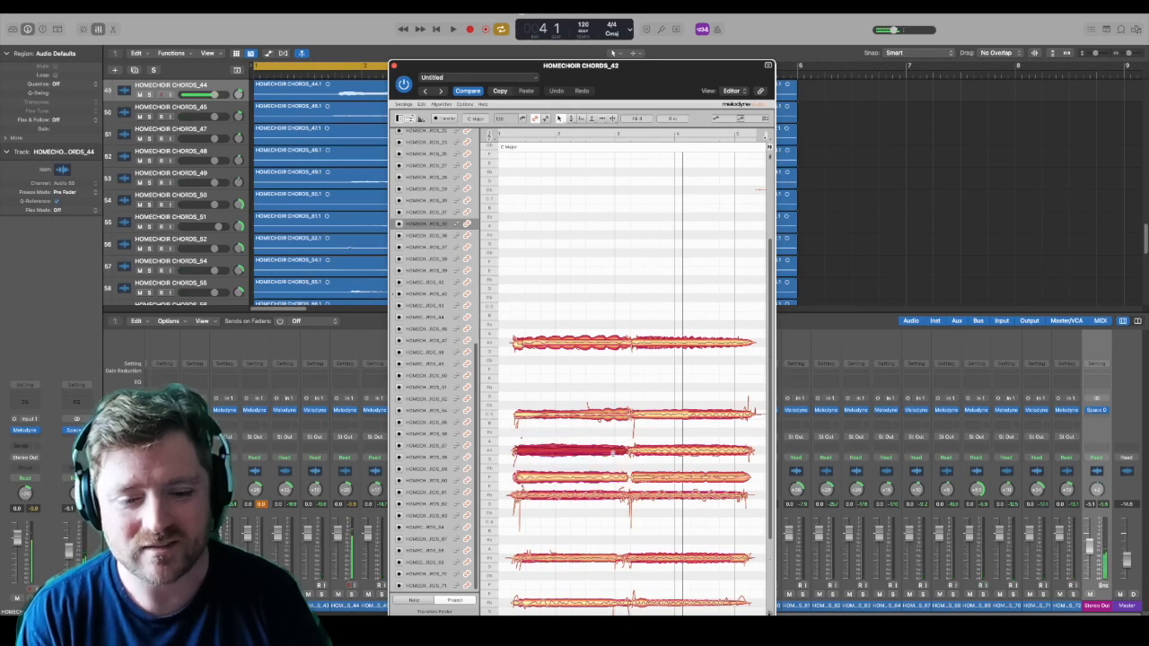
left_click(606, 416)
left_click_drag(606, 416, 613, 389)
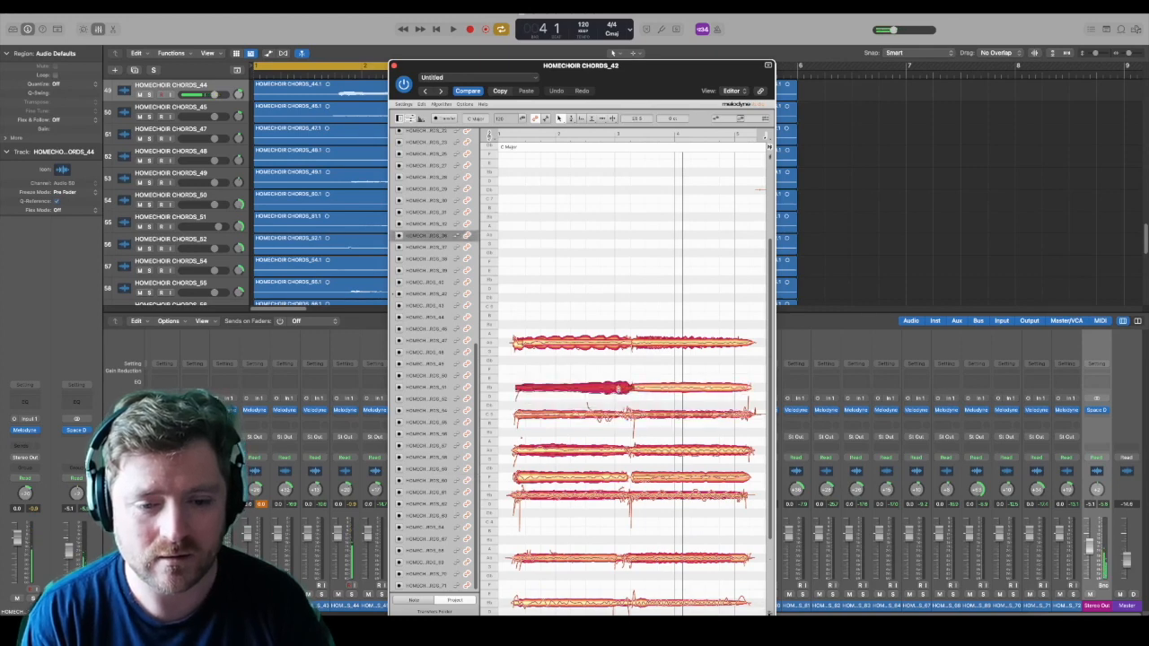
left_click(654, 416)
key("Return")
key("space")
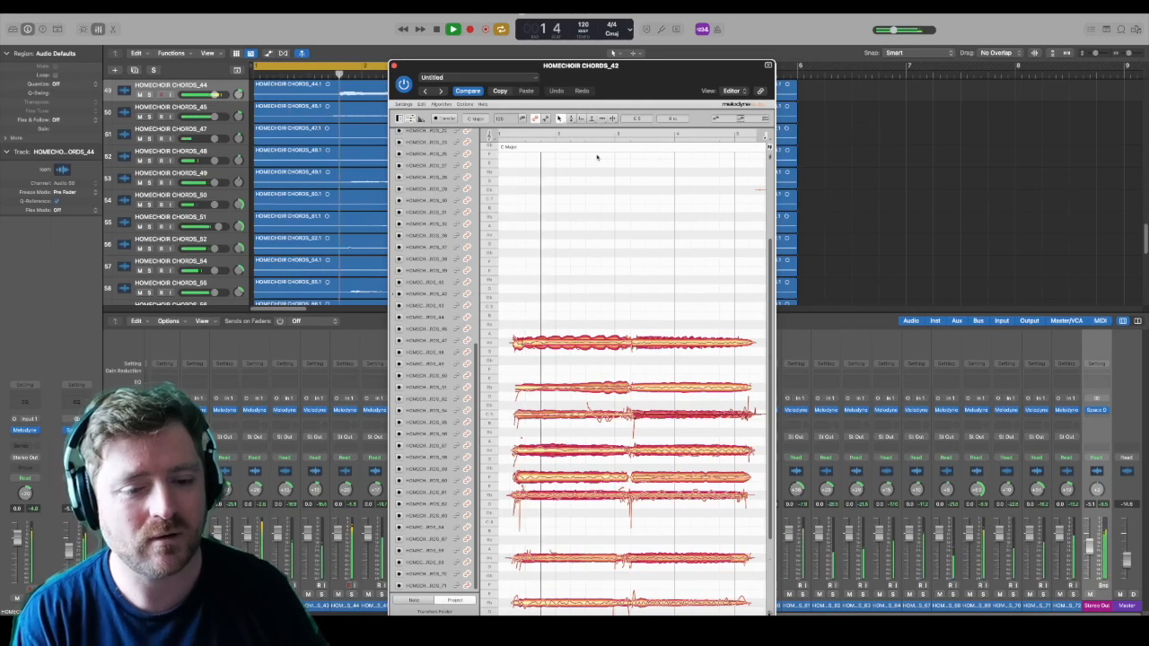
scroll(648, 338, "down", 4)
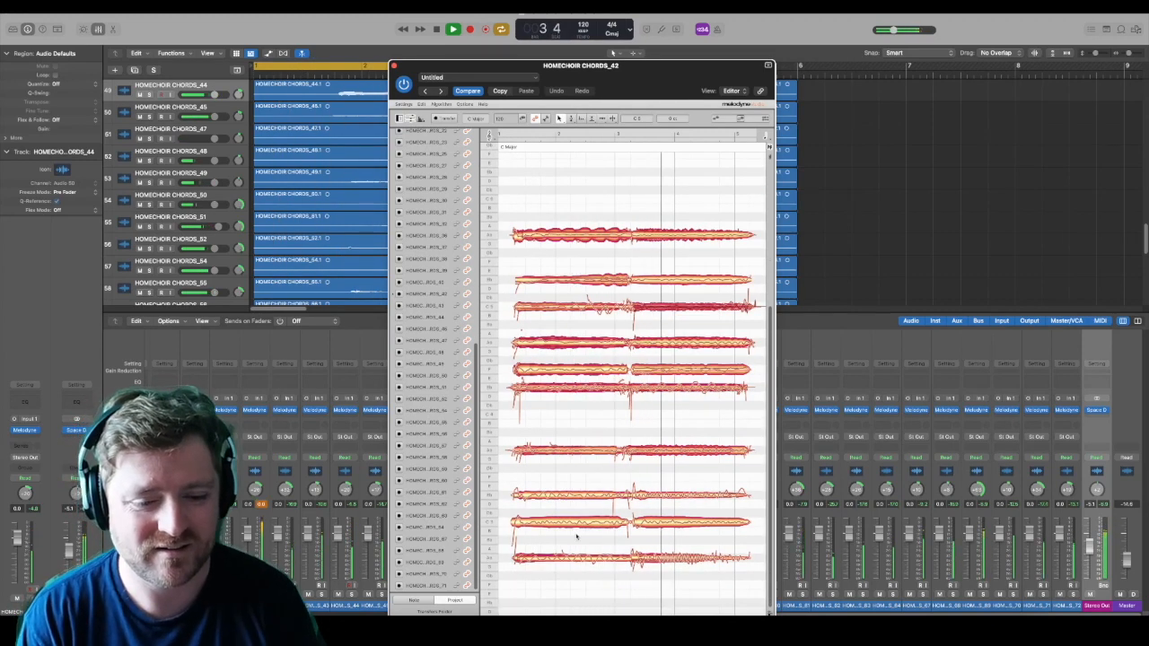
key("space")
Step: Raise both long C 3 notes to Eb 3 and play back the chord
left_click(678, 520)
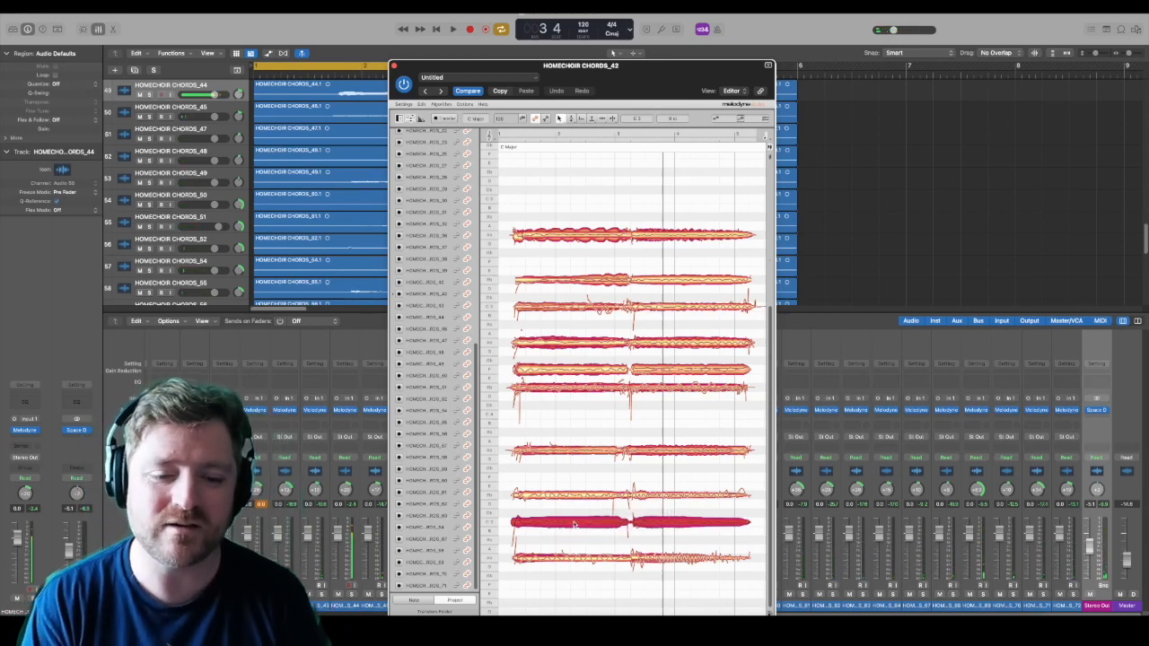
left_click(580, 561)
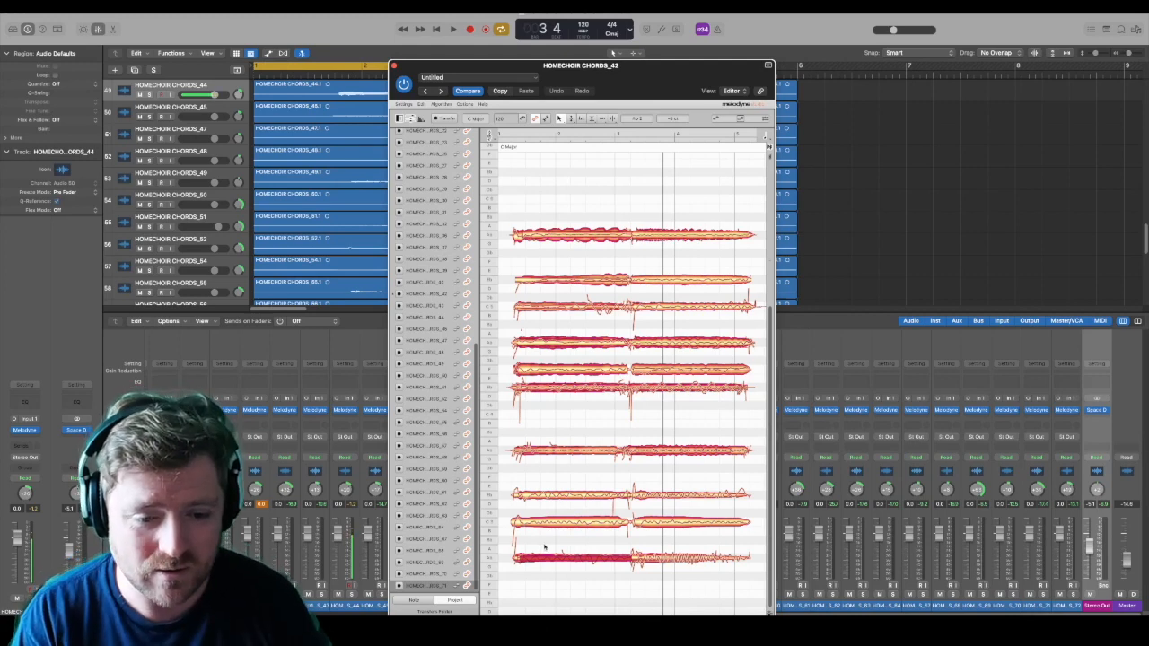
left_click(673, 524)
left_click_drag(673, 525, 673, 496)
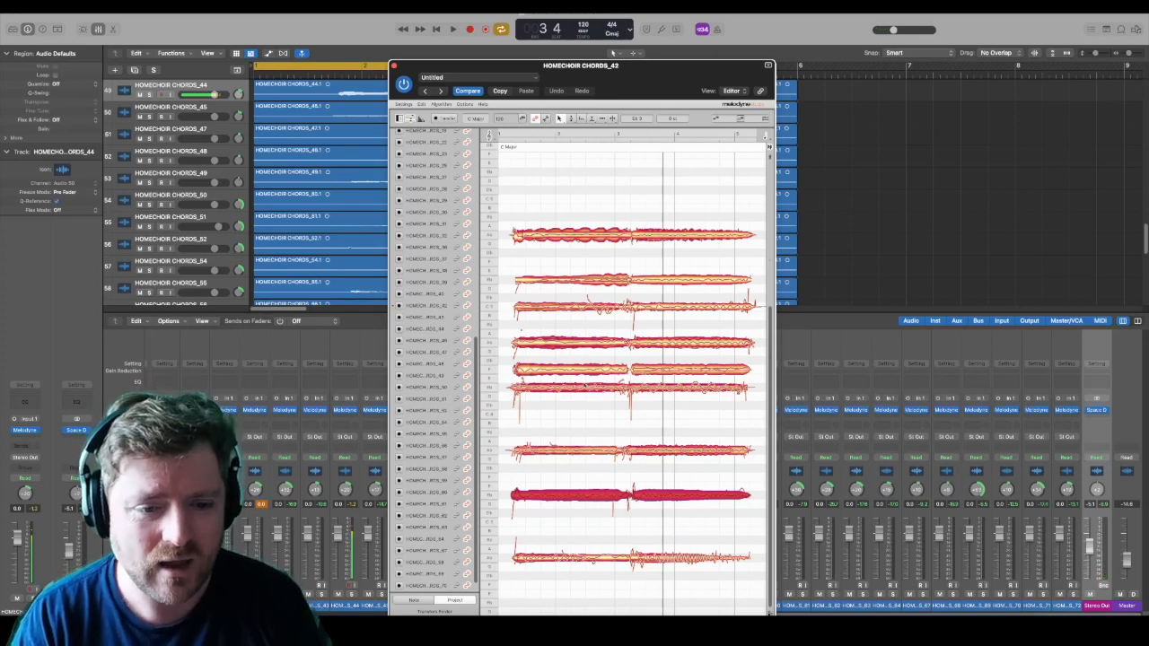
key("space")
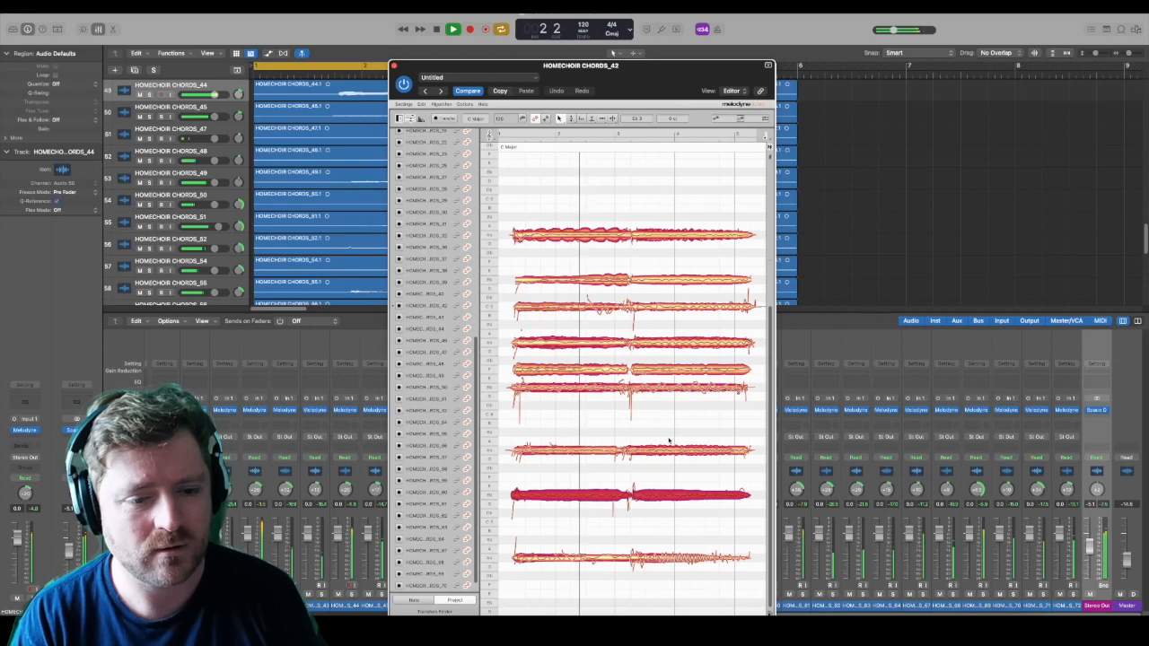
key("space")
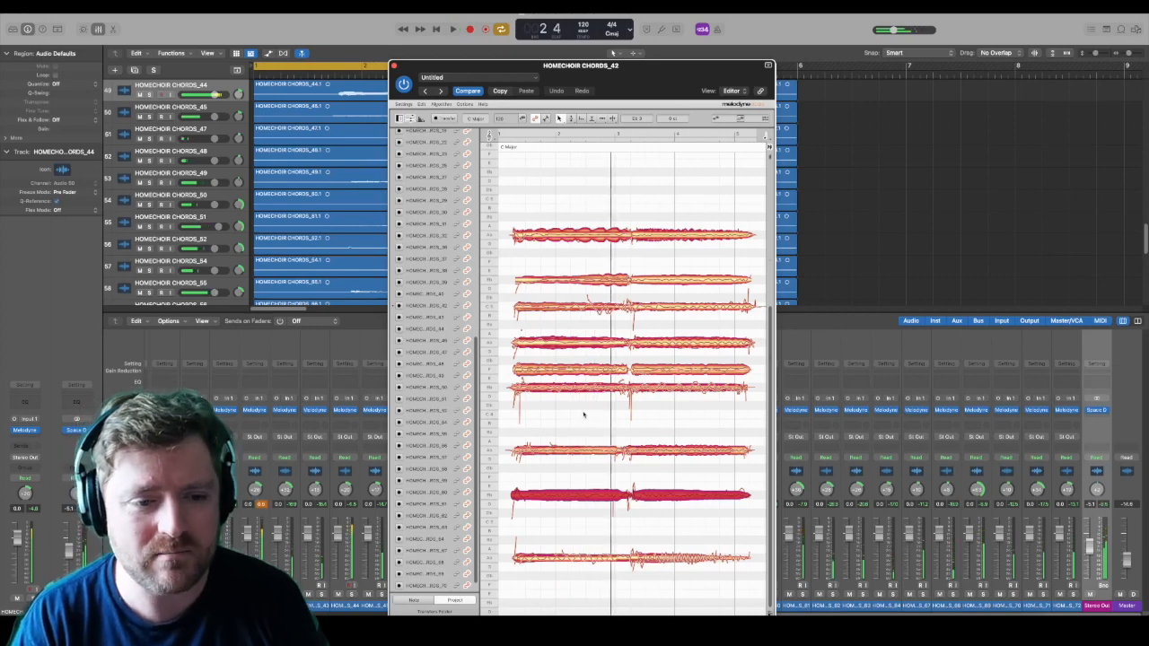
Step: Lower the Eb 4 voices to C 4 across both phrases
left_click(584, 414)
left_click(673, 389)
left_click_drag(673, 390, 674, 416)
Step: Raise the remaining C 5 voices to Eb 5 and play back the chord
left_click(566, 310)
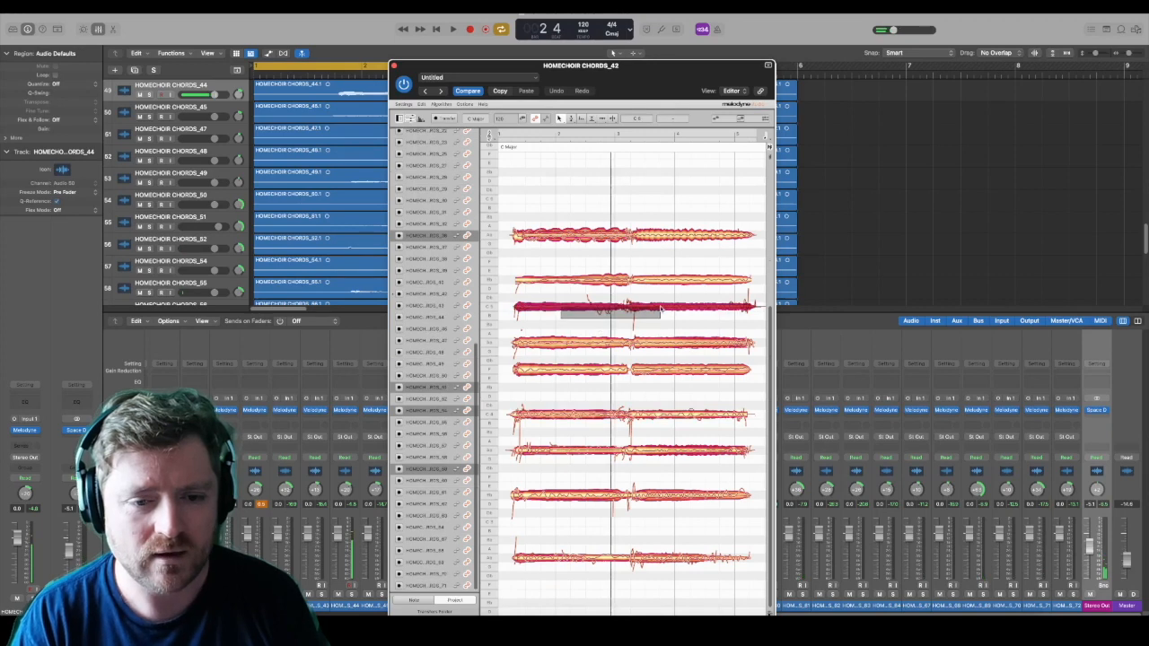
left_click_drag(678, 309, 680, 283)
key("space")
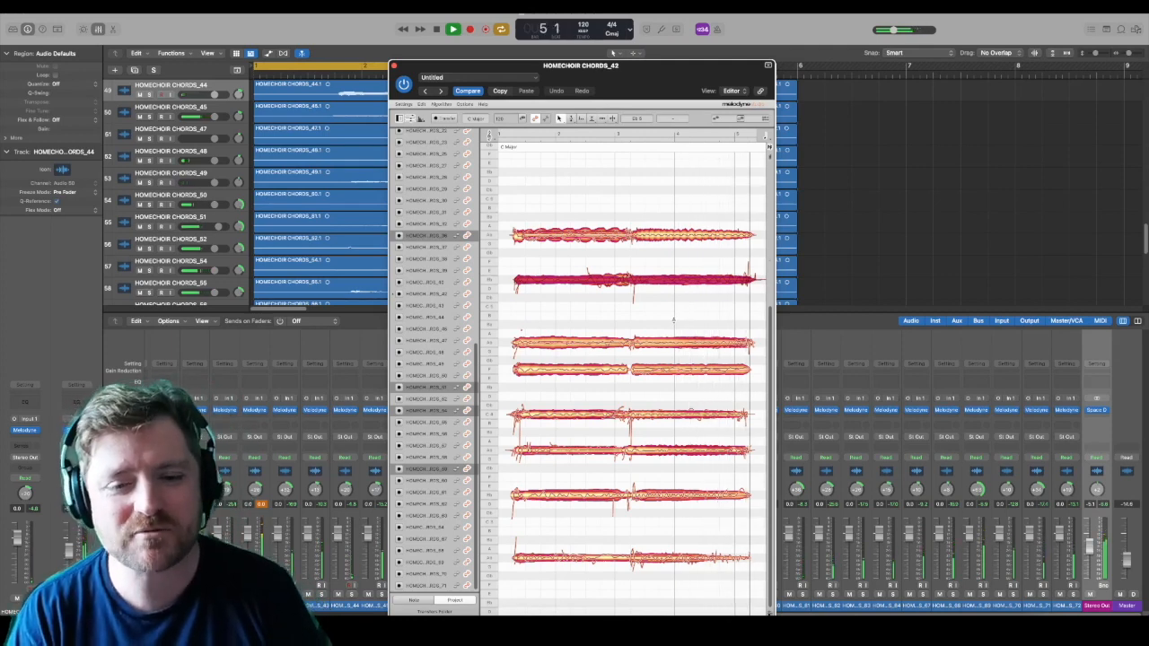
key("space")
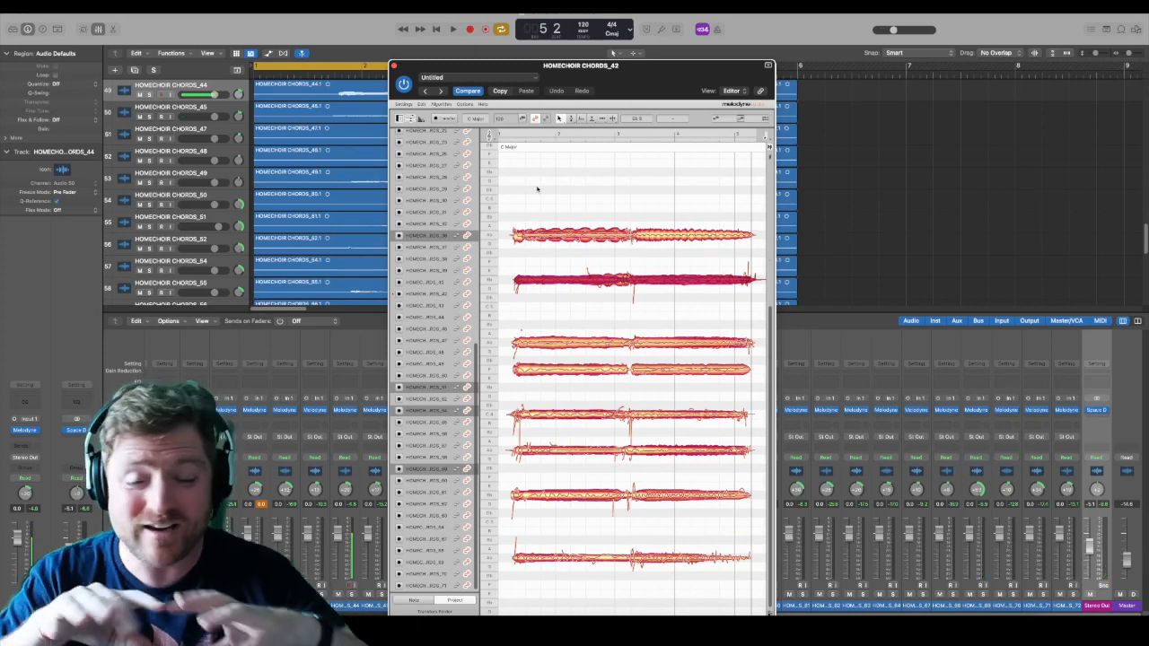
Step: Lower the whole chord by one semitone, including the stray short notes at the voice openings, and play it back
left_click_drag(533, 189, 754, 615)
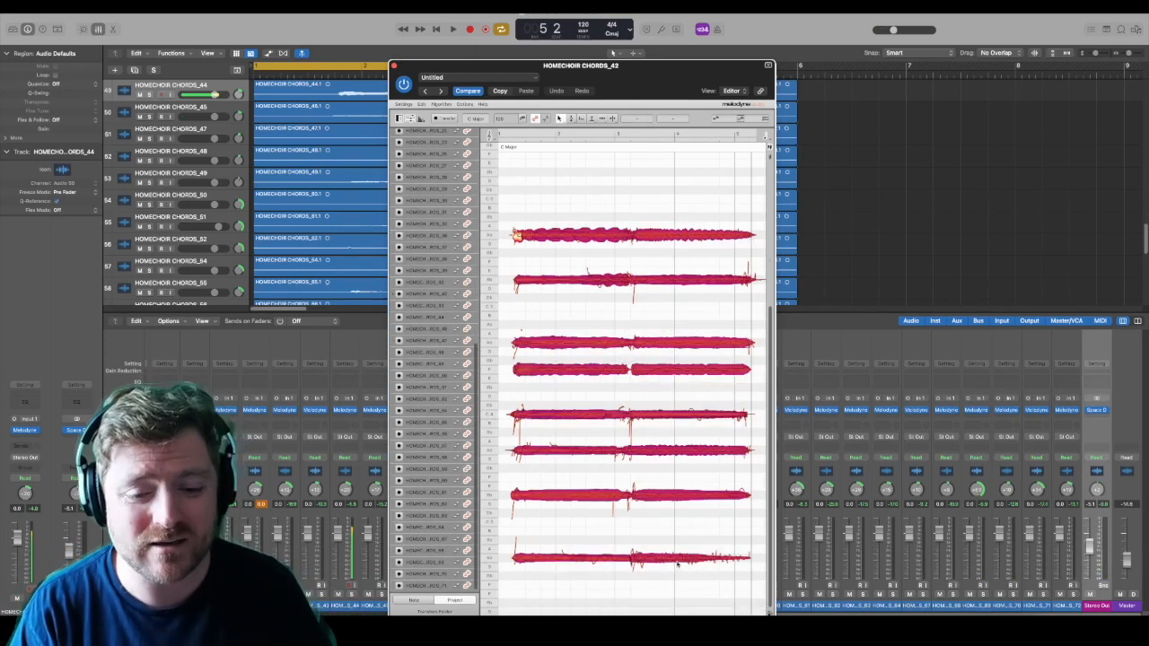
key("Down")
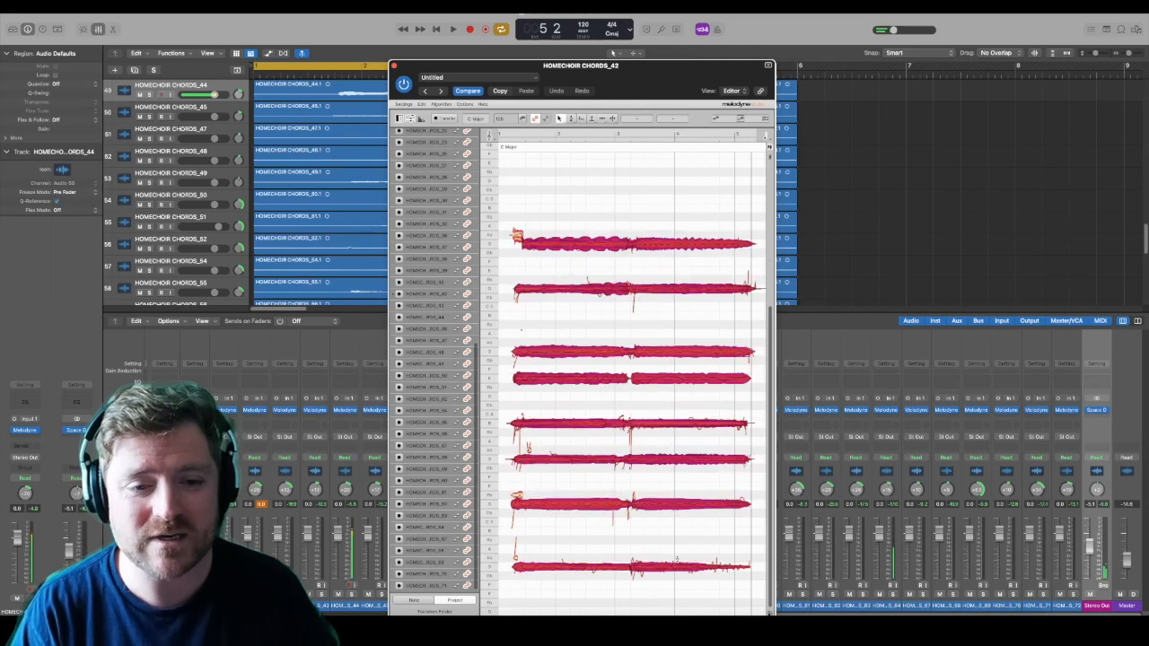
left_click(517, 240)
key("Down")
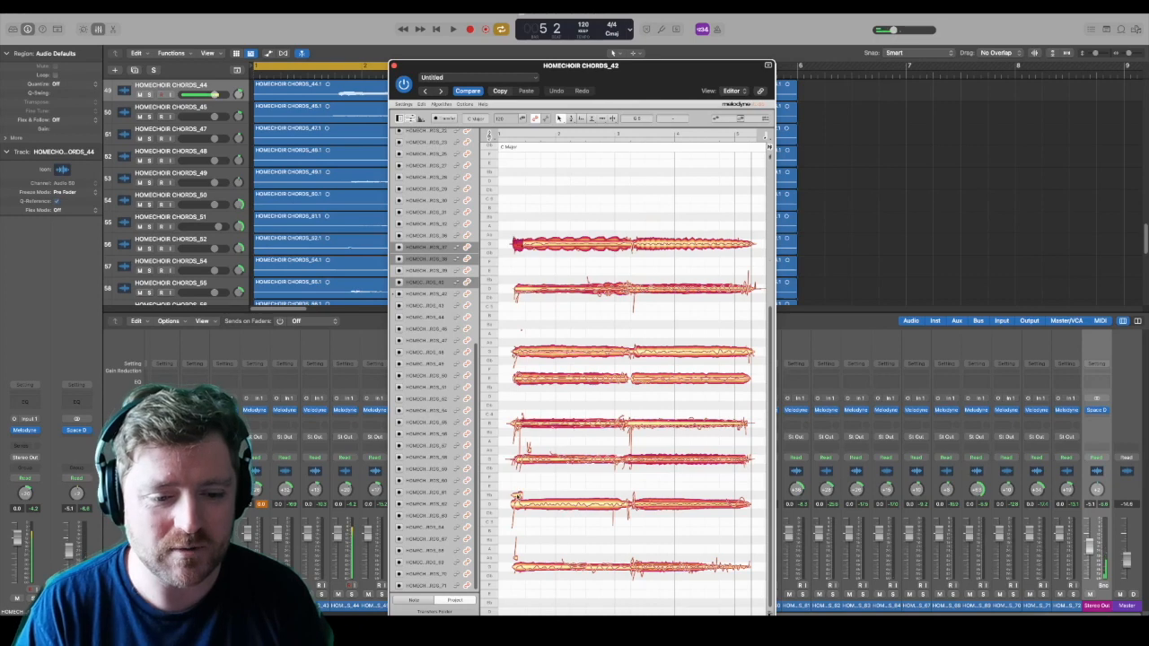
left_click(517, 497)
left_click(529, 452)
key("Down")
left_click(515, 559)
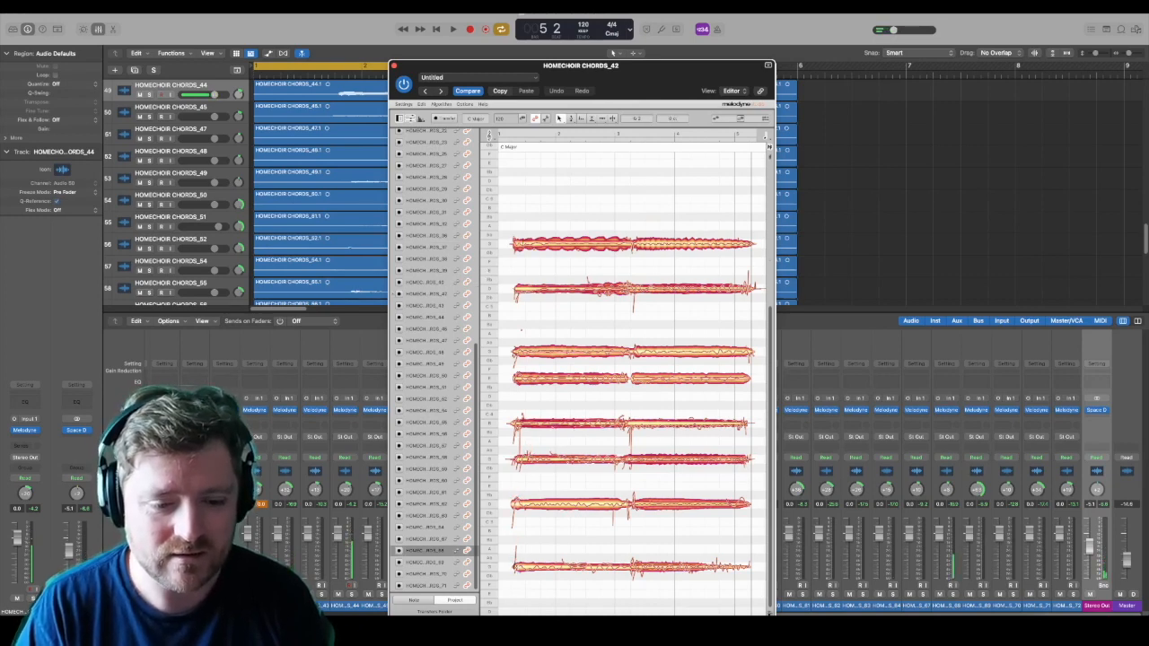
key("space")
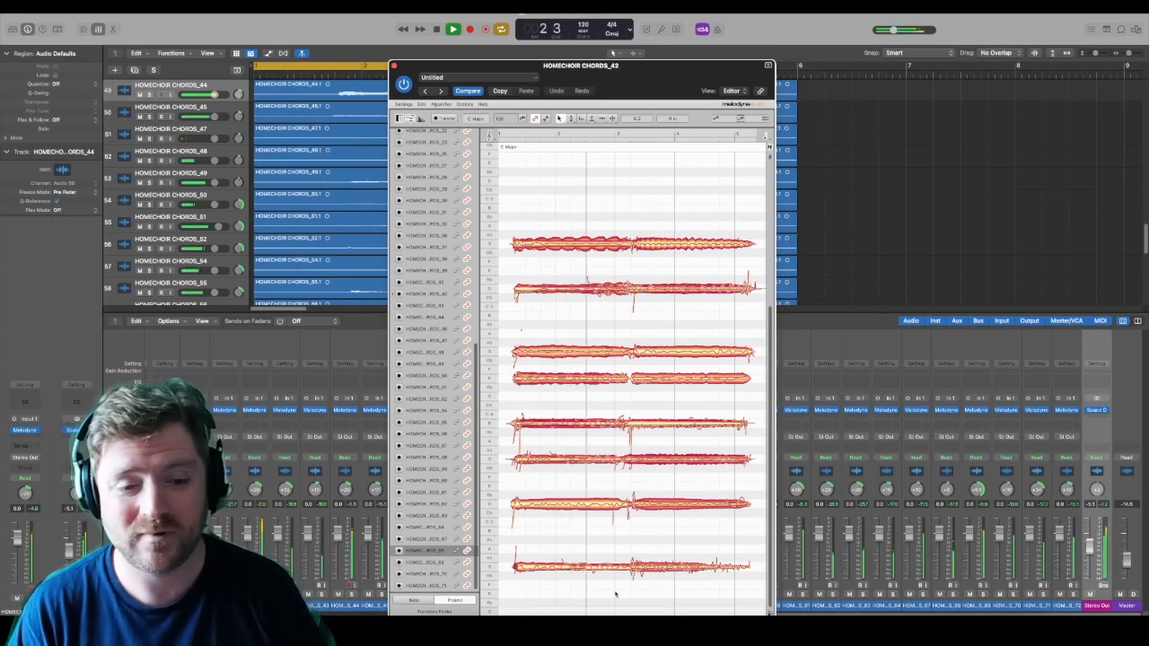
key("space")
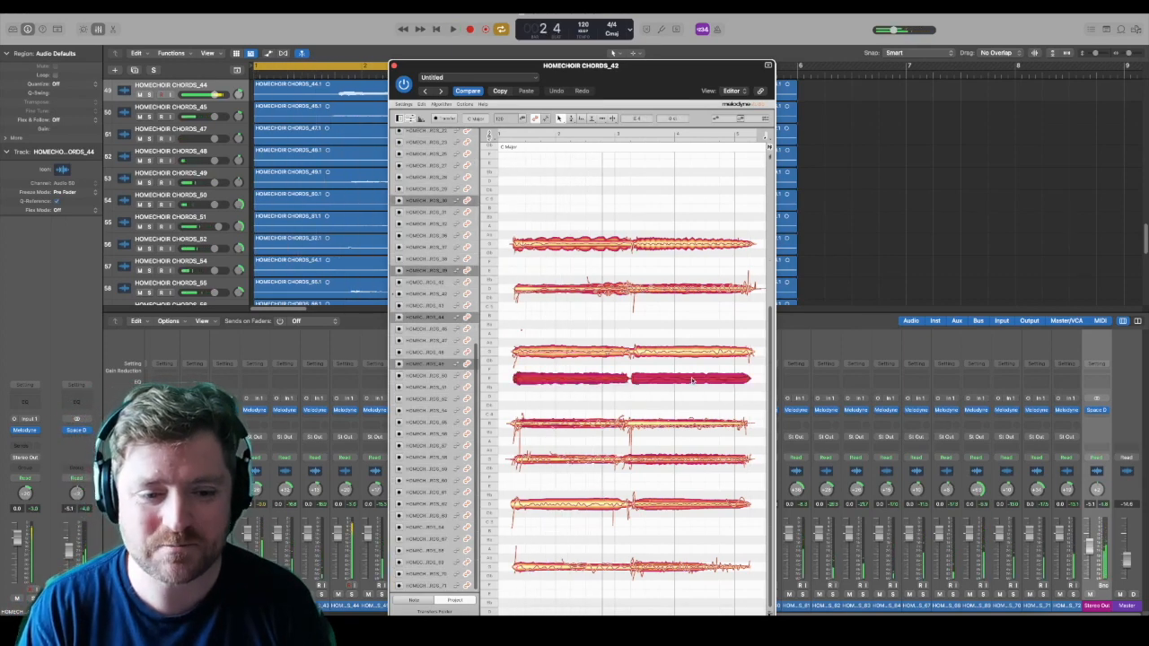
Step: Raise the E 4 voices to F 4 and on to Gb 4, playing back the chord after each change
left_click_drag(692, 381, 692, 370)
key("space")
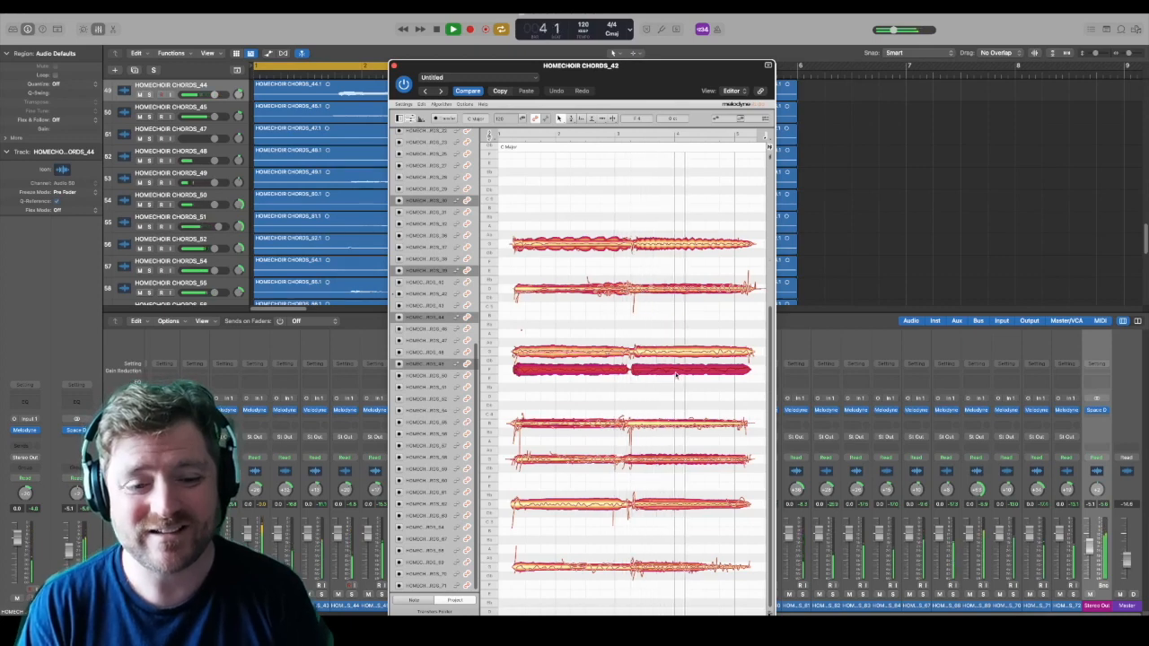
key("space")
left_click_drag(677, 373, 680, 363)
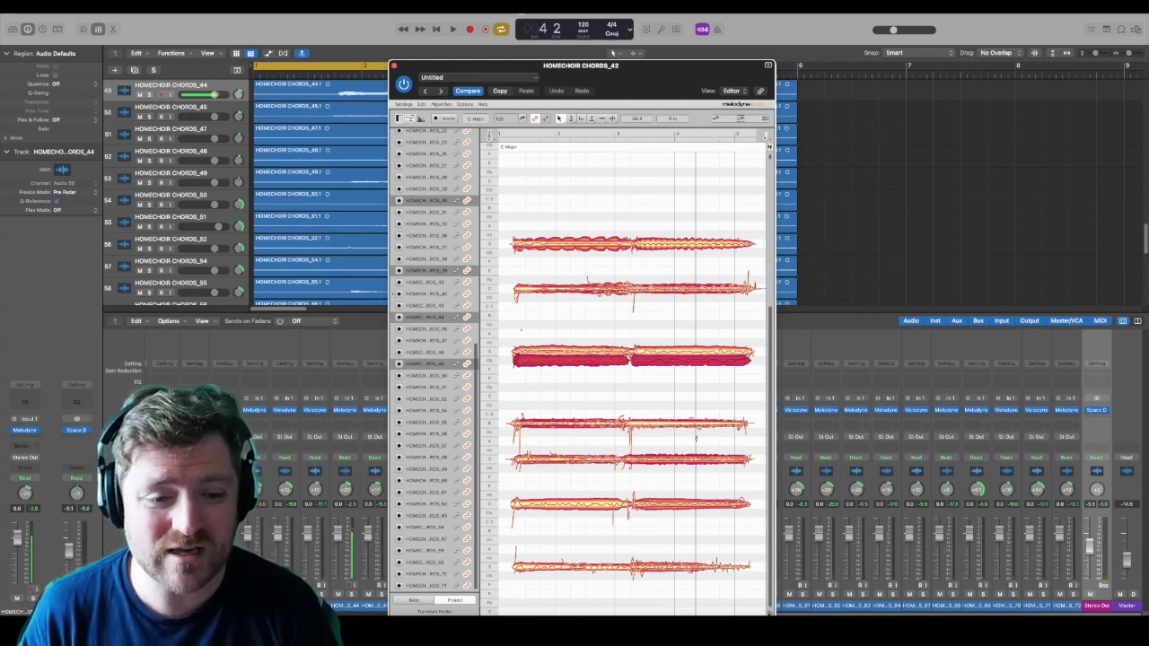
key("space")
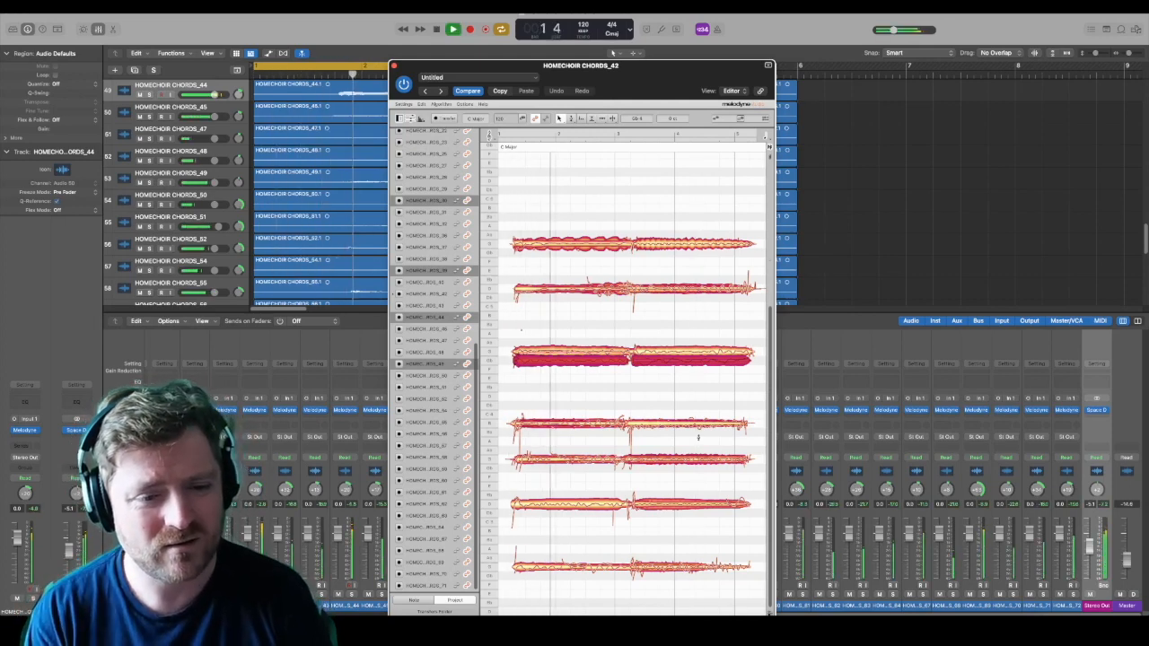
key("space")
Step: Raise the G 4 voices to B 4 and play back the chord
left_click_drag(578, 323, 674, 318)
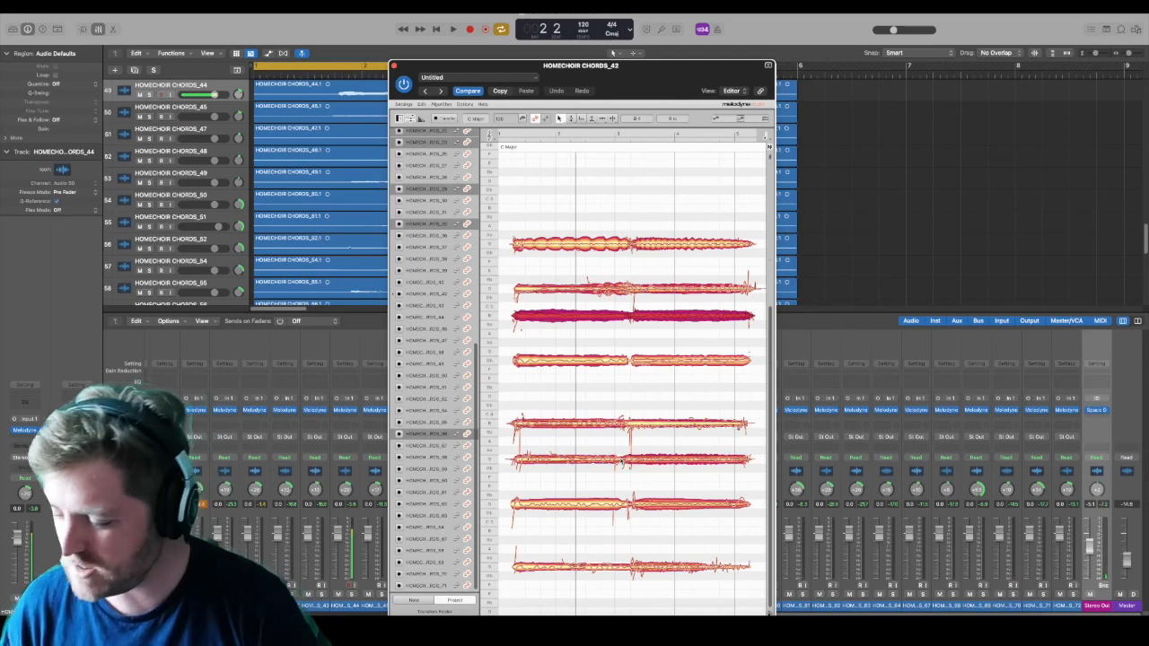
key("space")
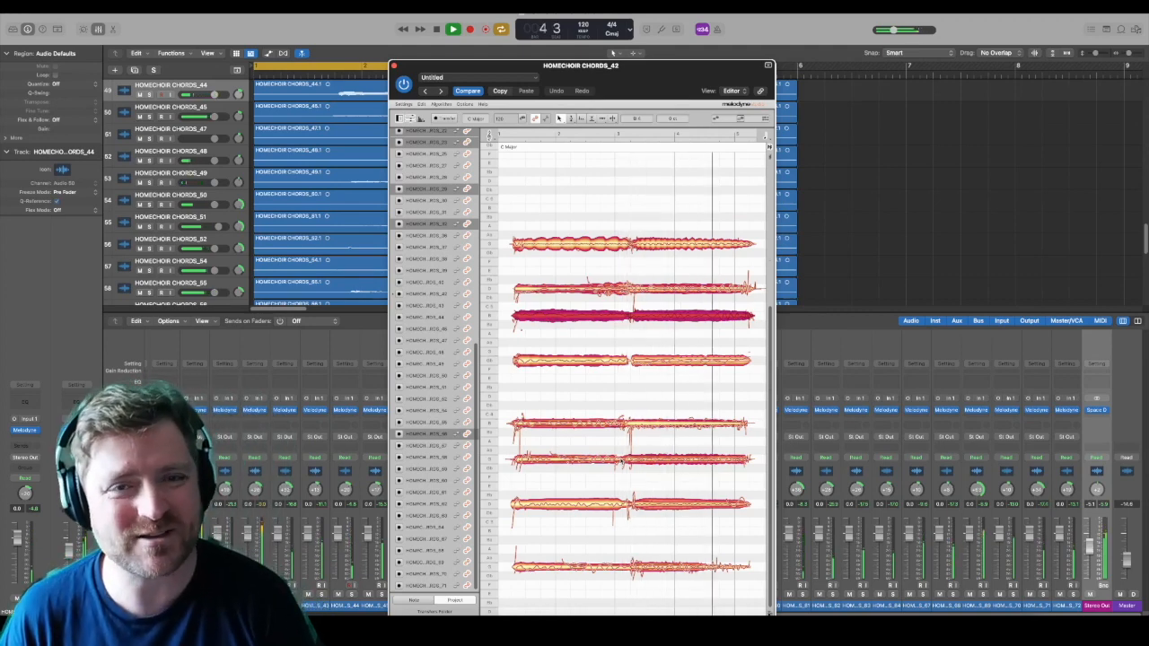
key("space")
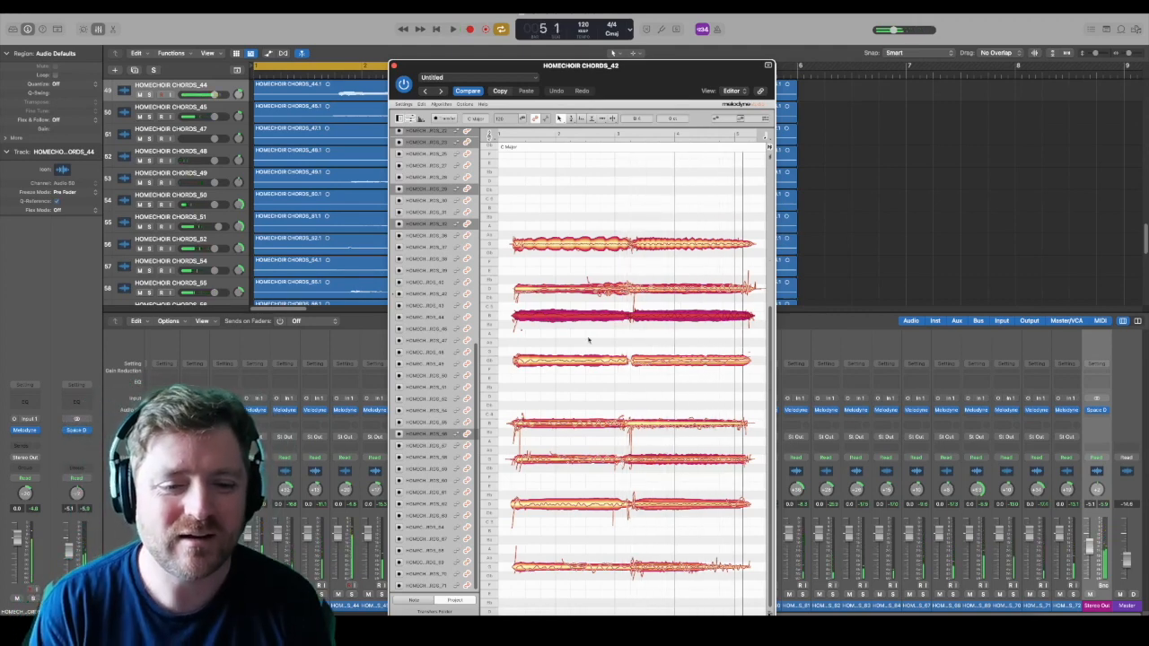
Step: Lower the B 4 voices to Bb 4 and the B 3 voices to Bb 3
left_click_drag(659, 315, 659, 325)
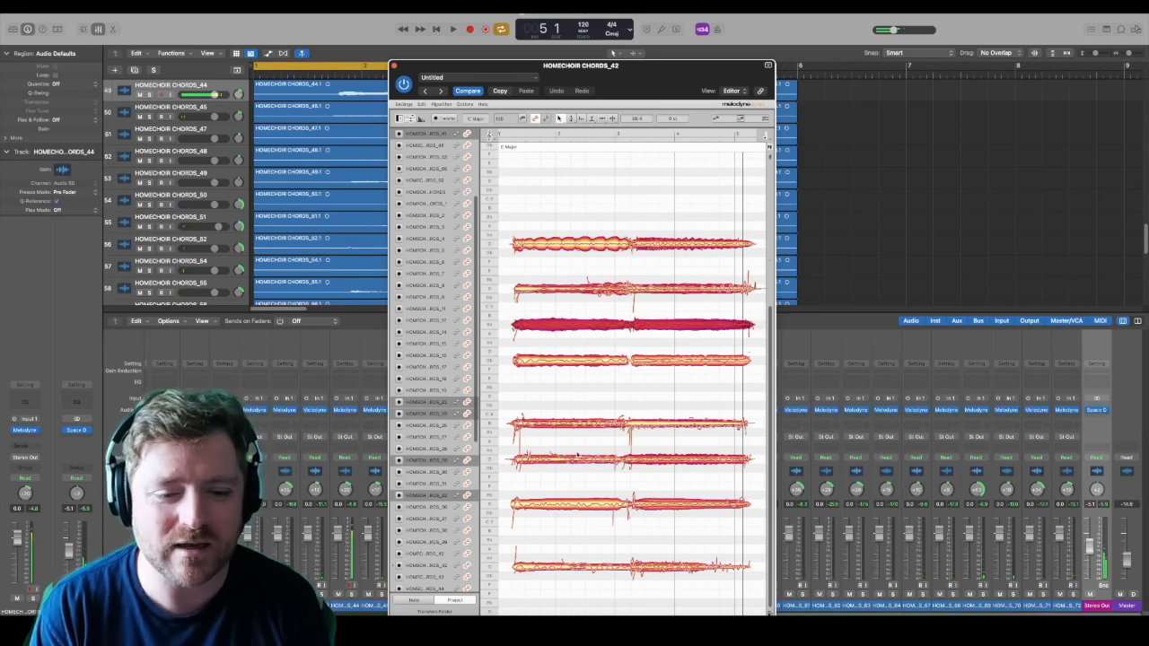
left_click_drag(576, 445, 677, 431)
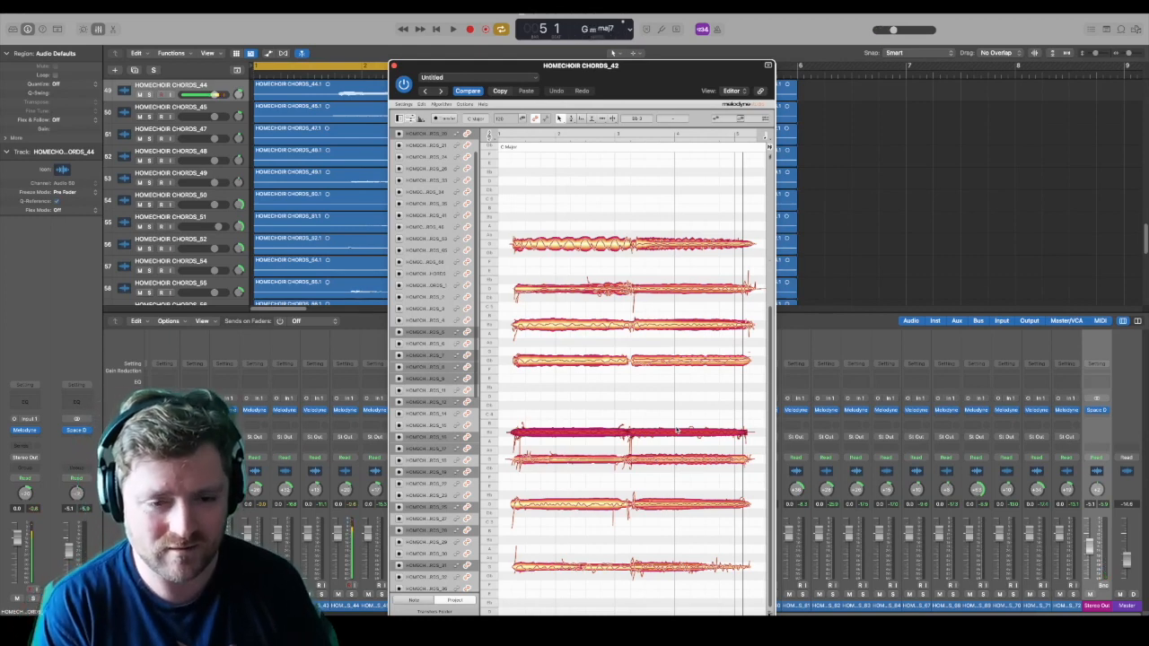
Step: Raise the whole chord three semitones, lower it one semitone, align the stray opening notes with their voices, and play it back
left_click_drag(531, 211, 670, 539)
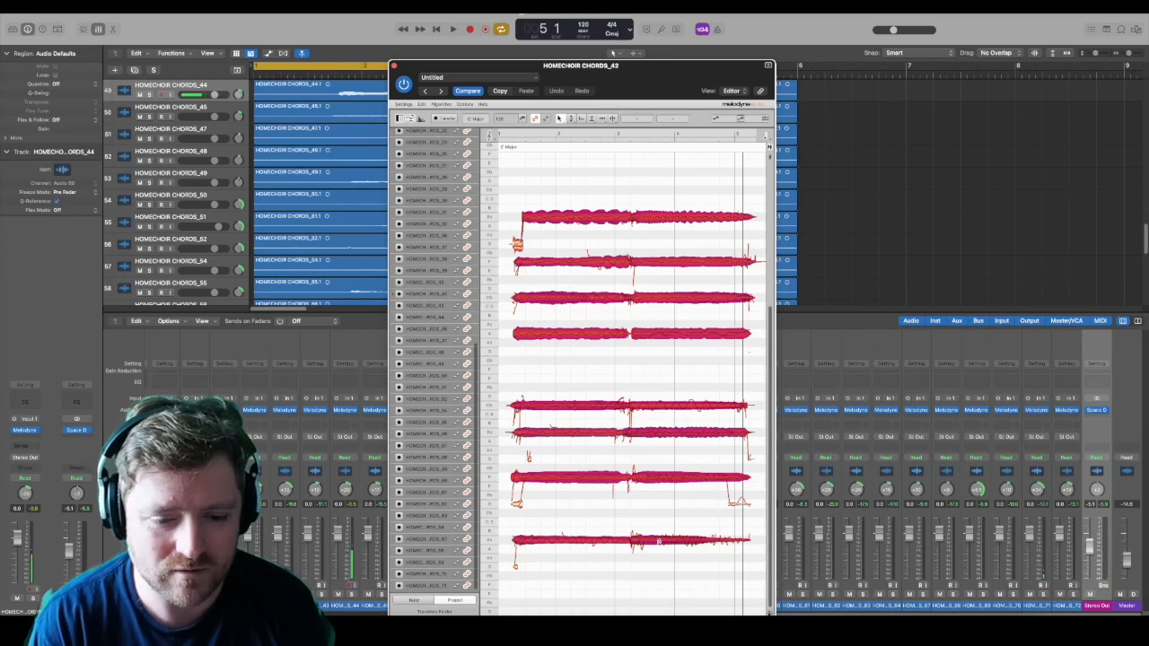
left_click_drag(669, 542, 669, 549)
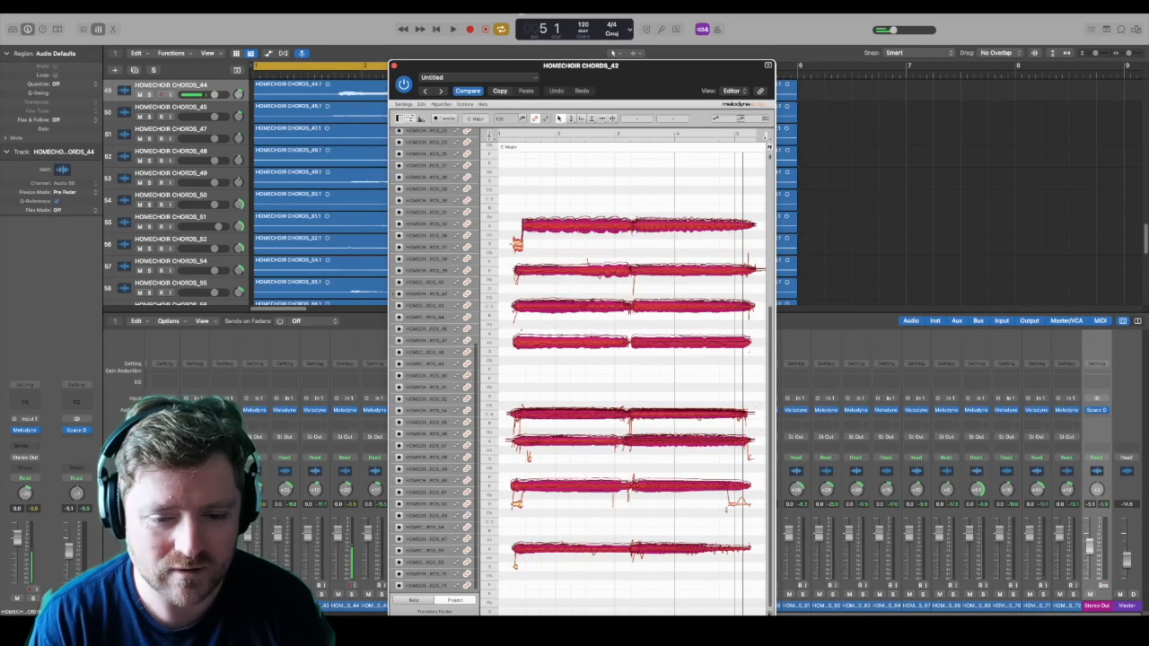
left_click(515, 564)
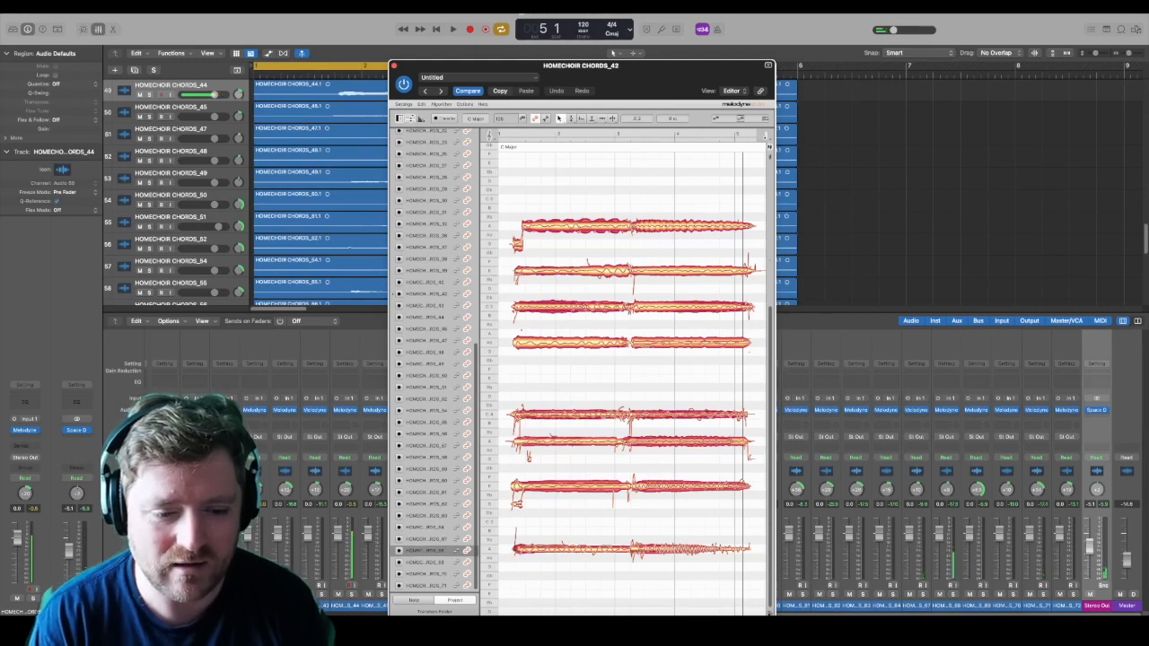
left_click(516, 503)
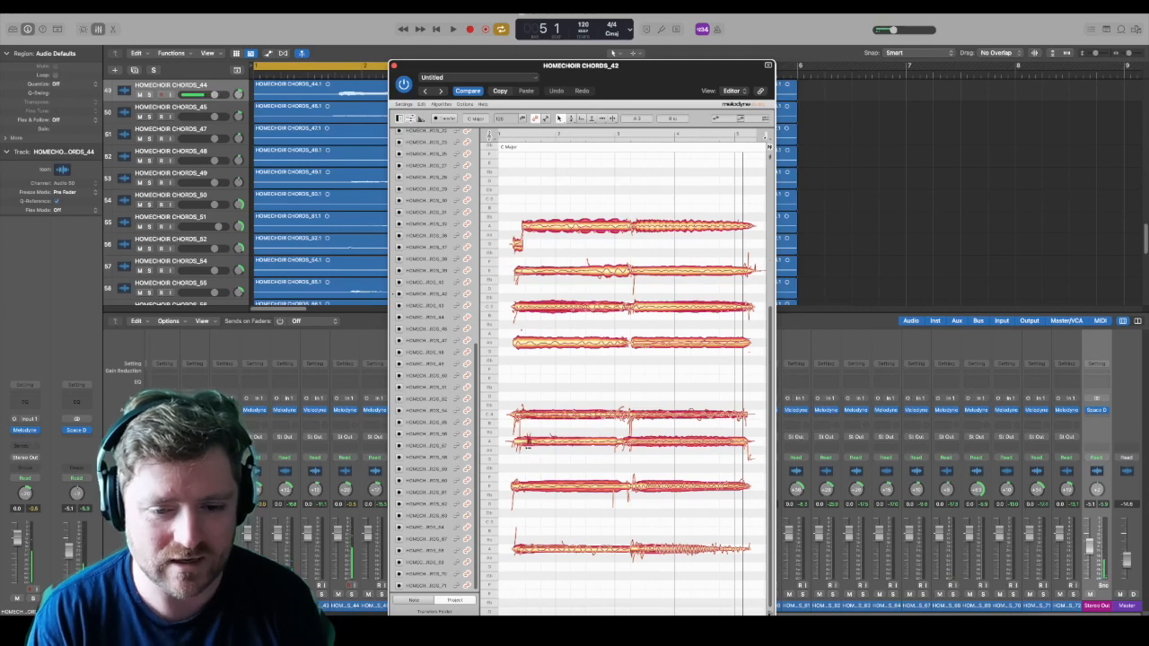
left_click_drag(516, 242, 513, 225)
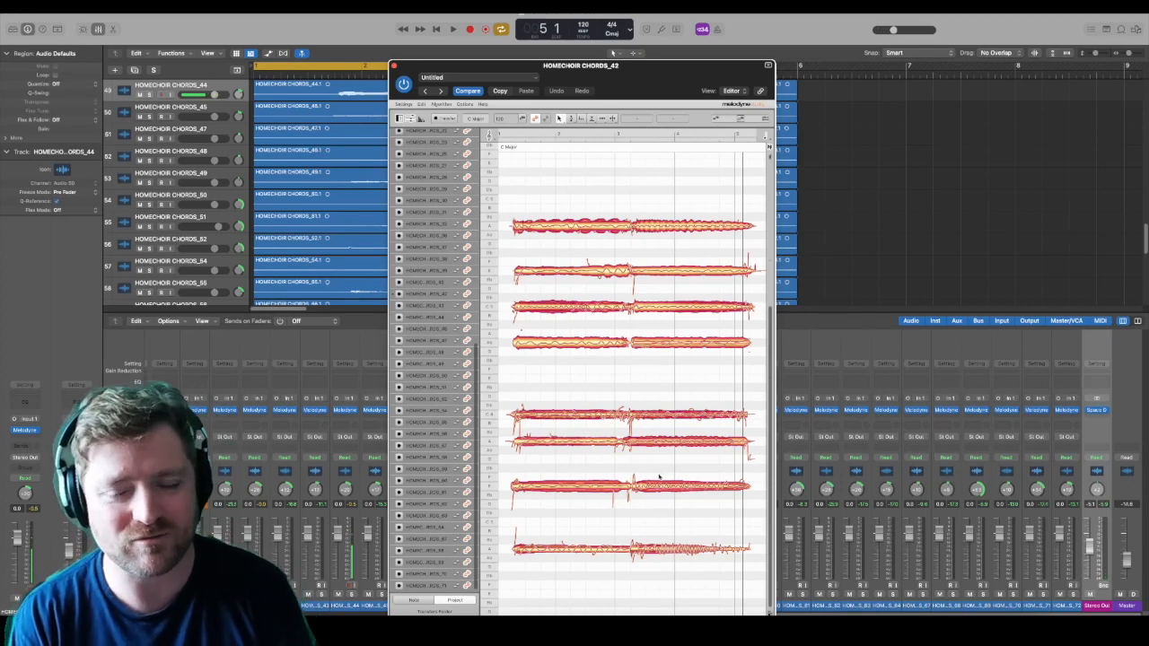
key("space")
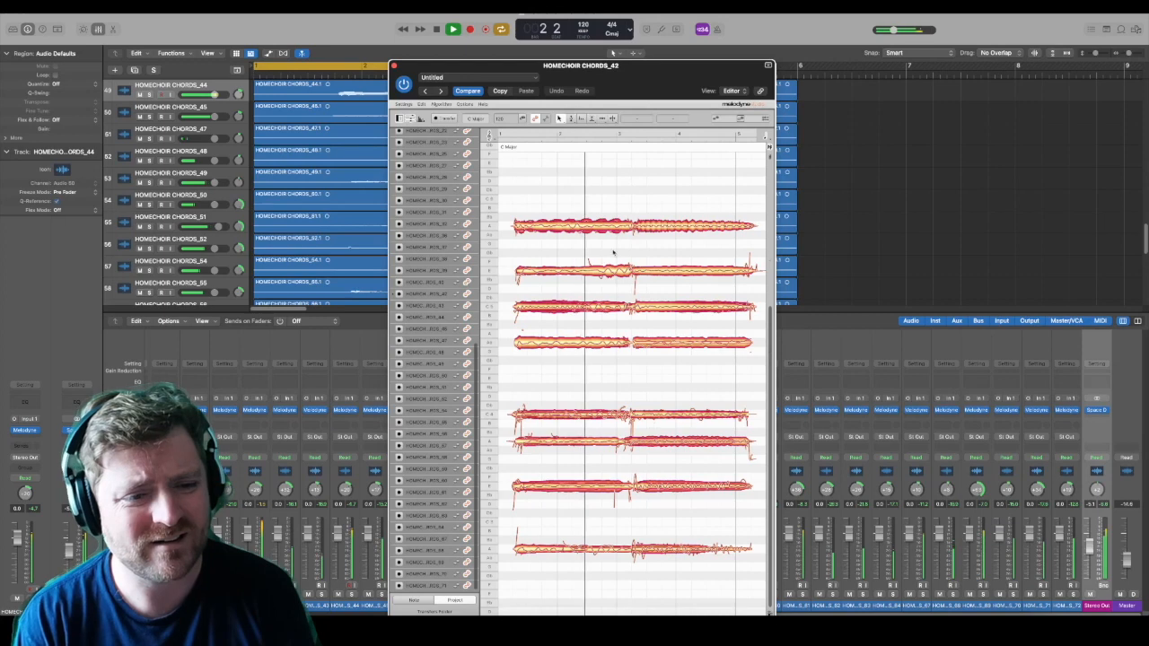
key("space")
Step: Lower the top voices to Ab 5, raise the Ab 4 voices to A 4, and play back the chord
left_click_drag(581, 242, 679, 221)
left_click_drag(509, 239, 696, 237)
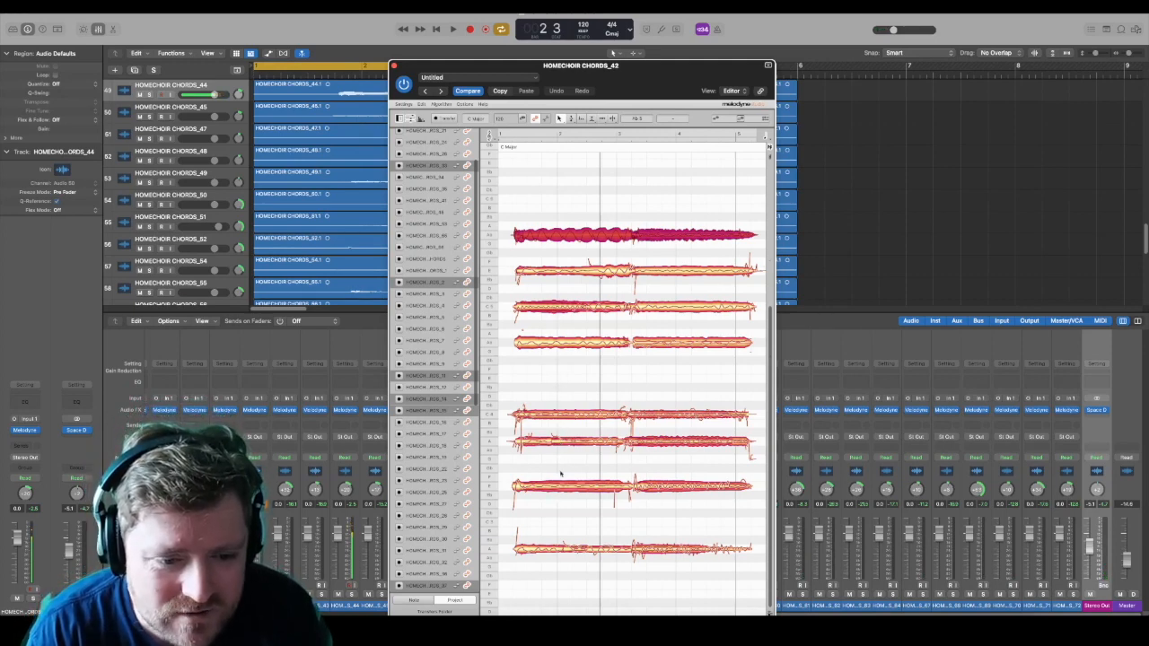
left_click(681, 342)
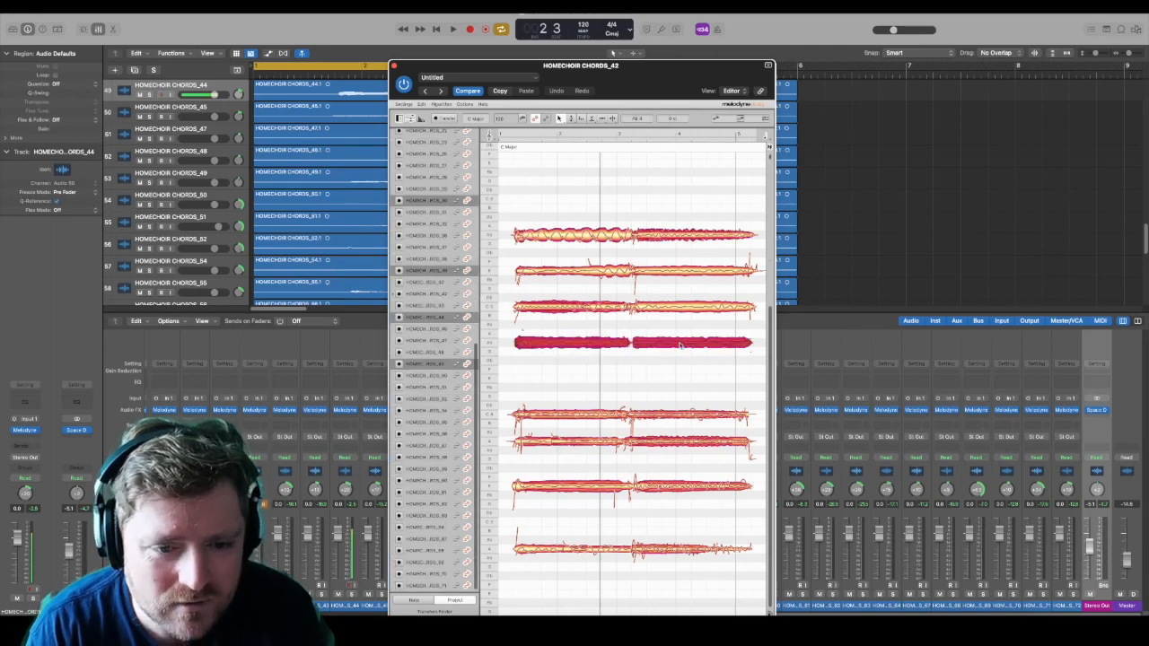
left_click_drag(680, 344, 681, 335)
key("space")
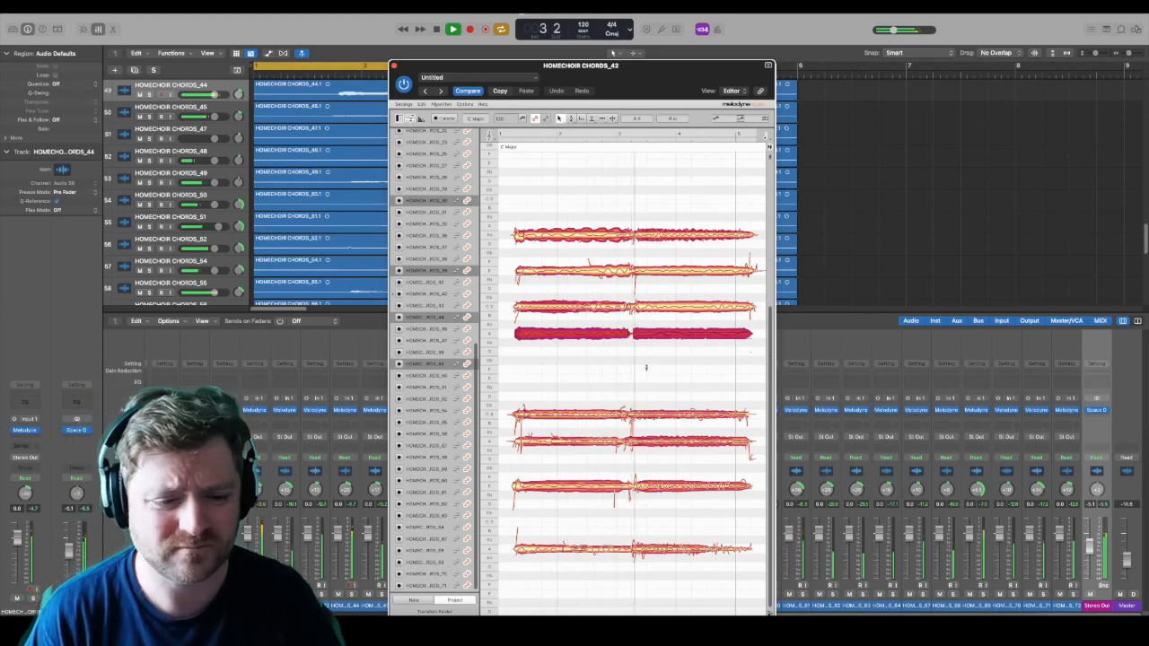
Step: Raise the C 4 voices to E 4 and play back the chord
left_click_drag(549, 386, 665, 427)
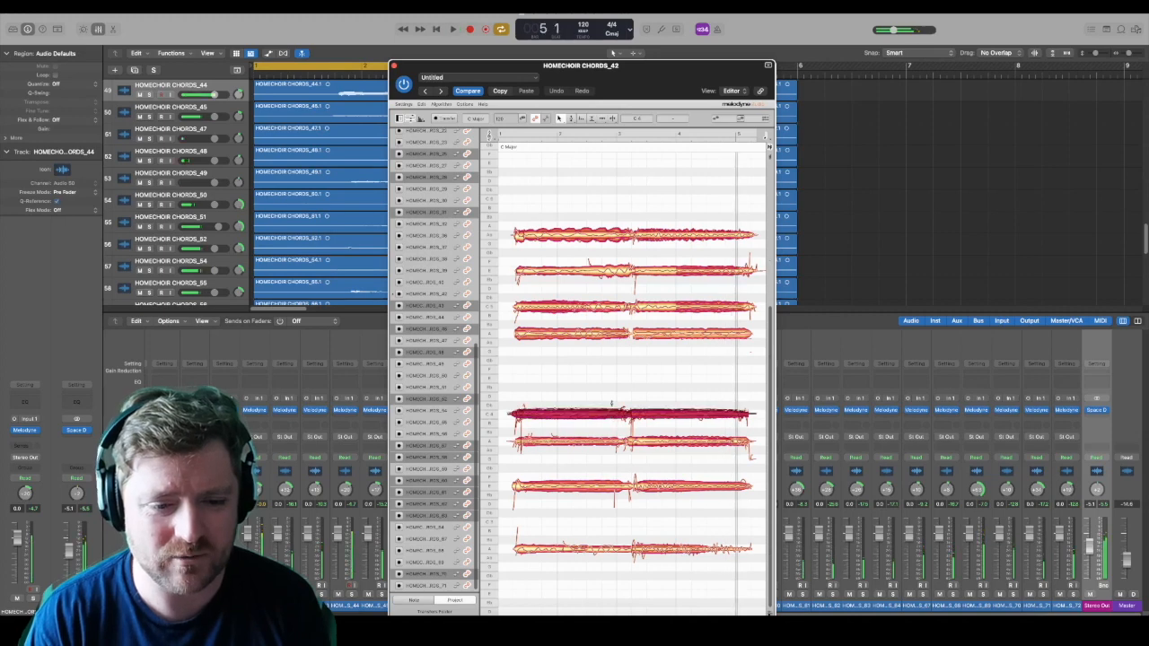
key("Up")
key("Up")
key("Up")
key("Up")
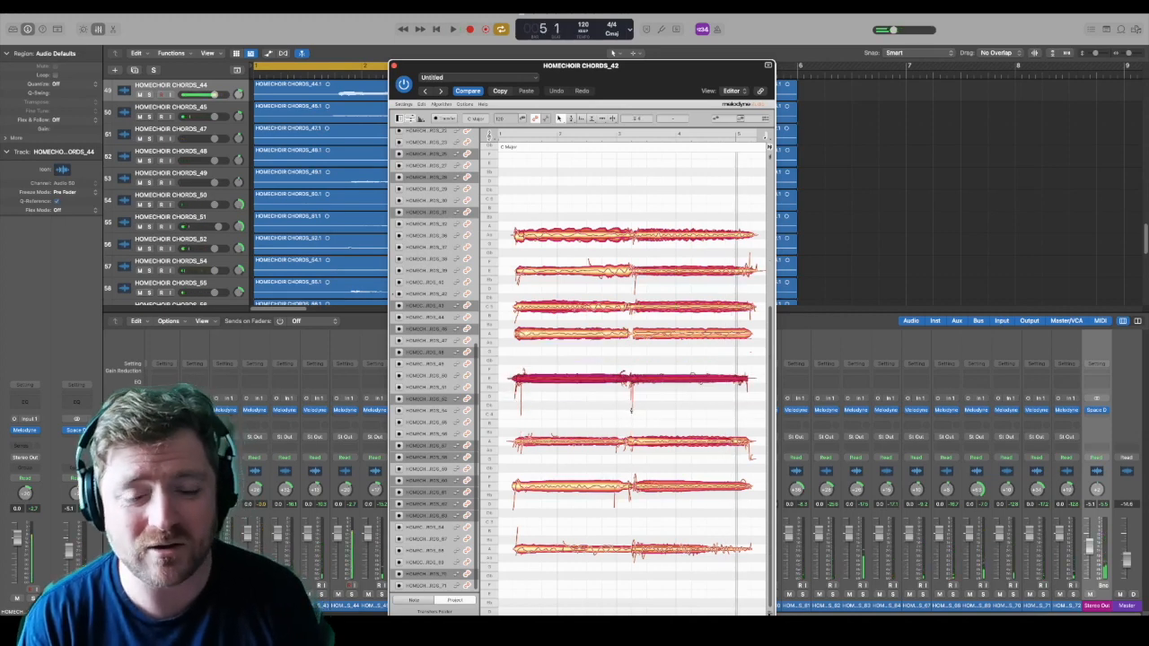
key("space")
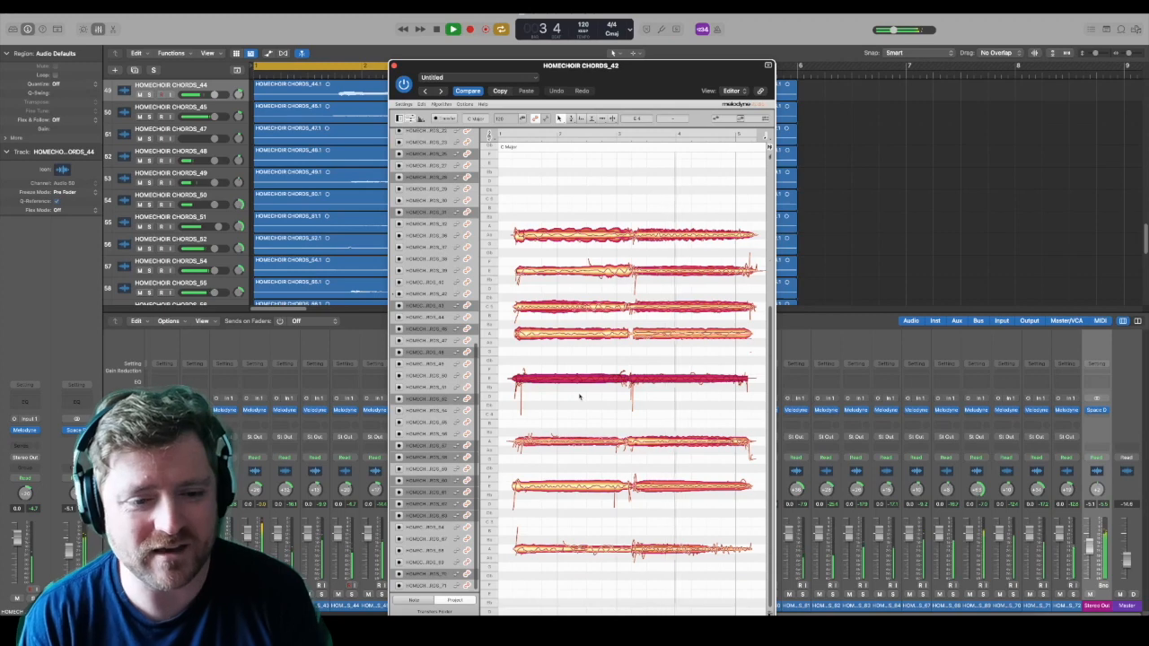
key("space")
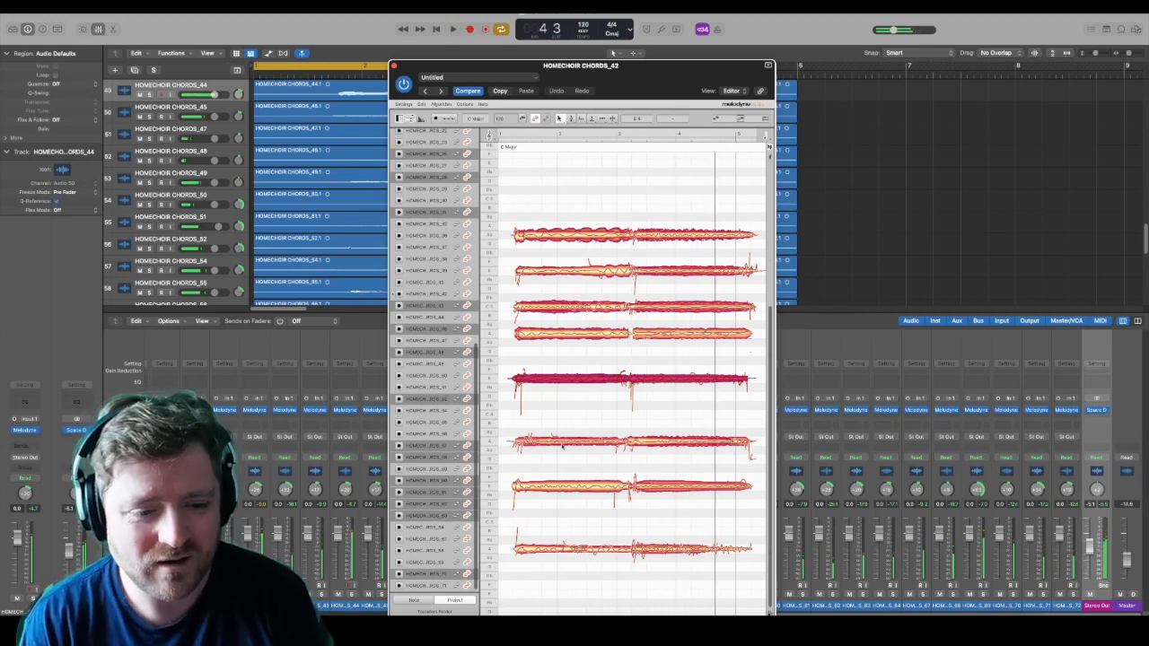
Step: Raise the A 3 voices to B 3 and play back the chord
left_click(664, 440)
left_click_drag(665, 442, 668, 426)
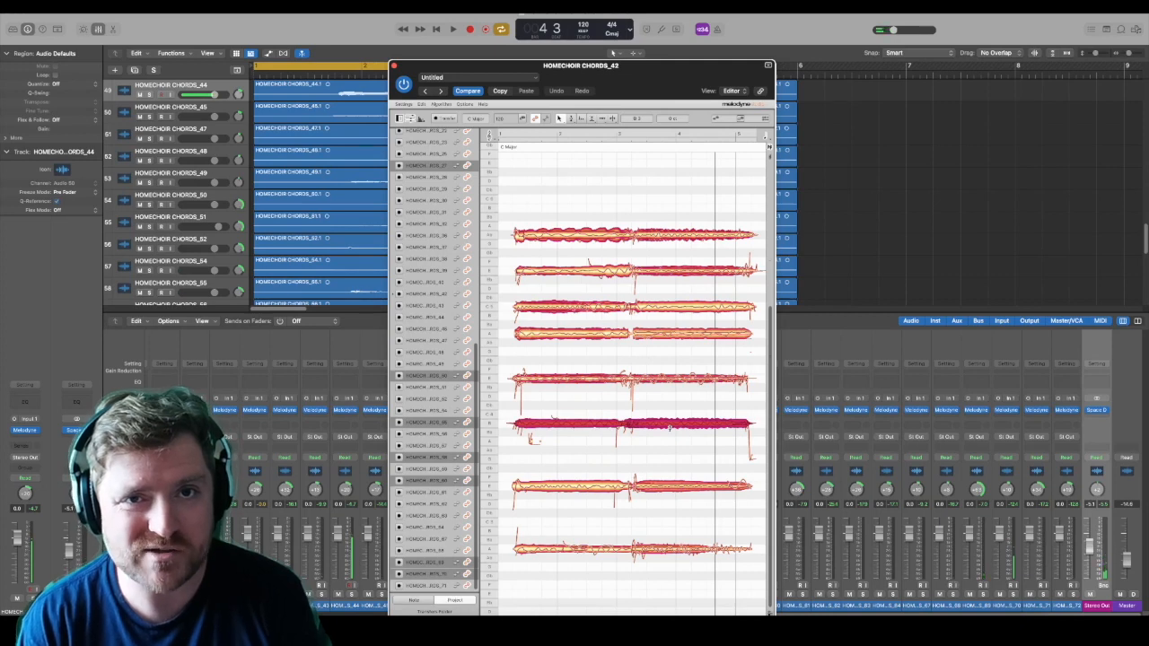
key("space")
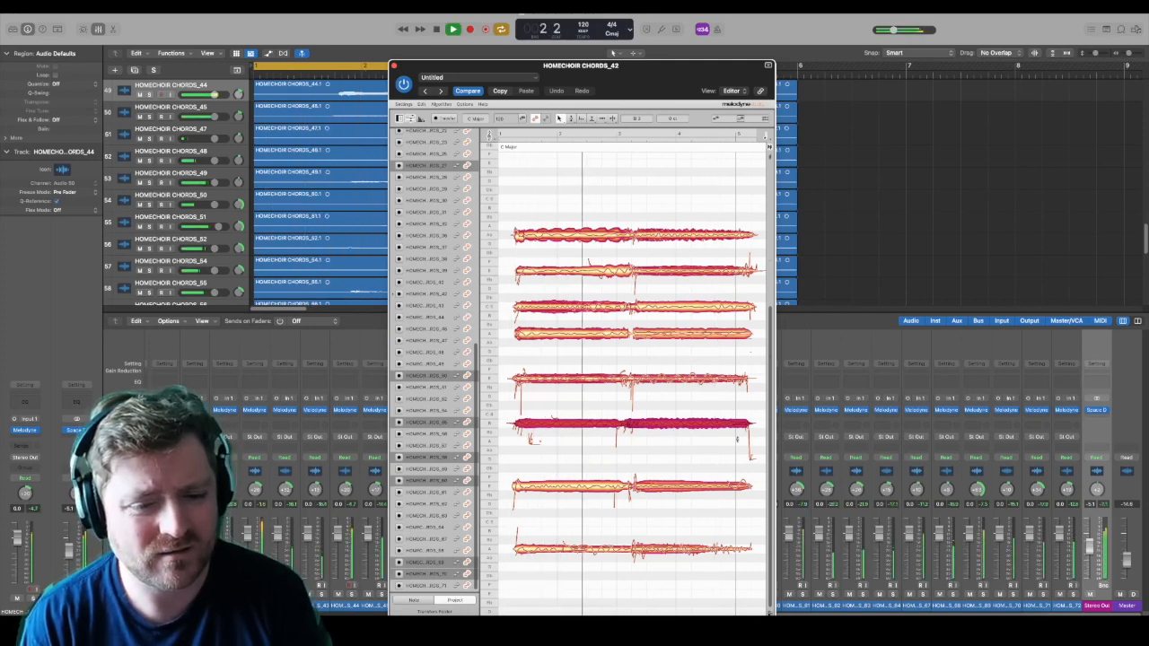
key("space")
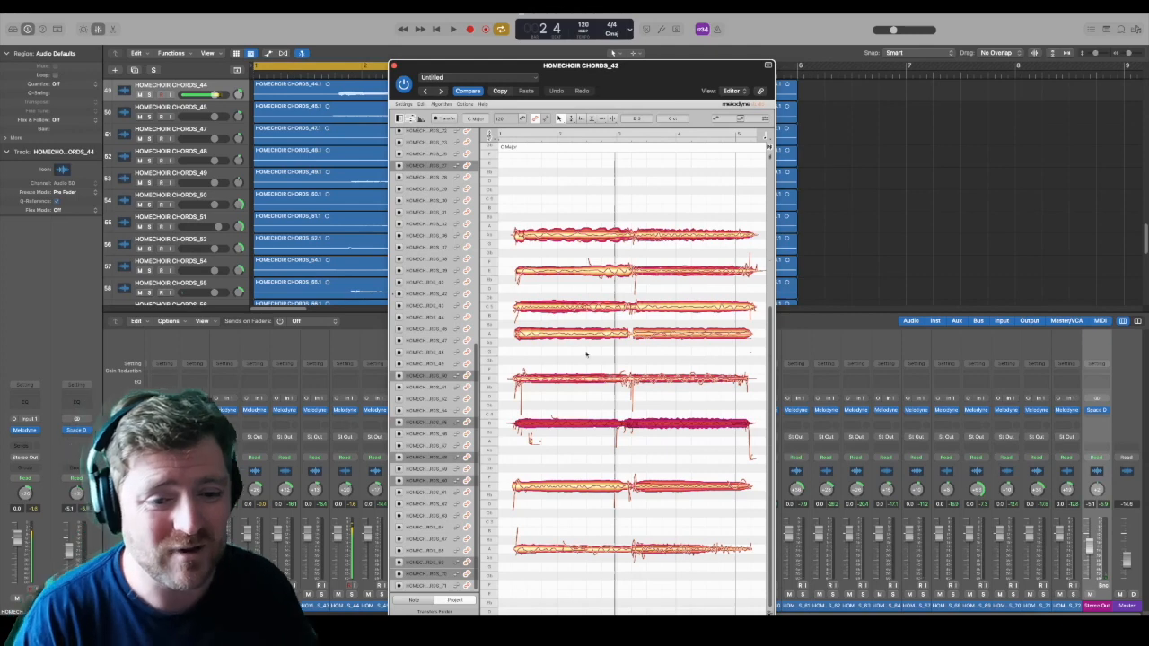
Step: Move individual notes in the first half of the chord to G 4, A 3 and G 3
left_click_drag(591, 337, 592, 353)
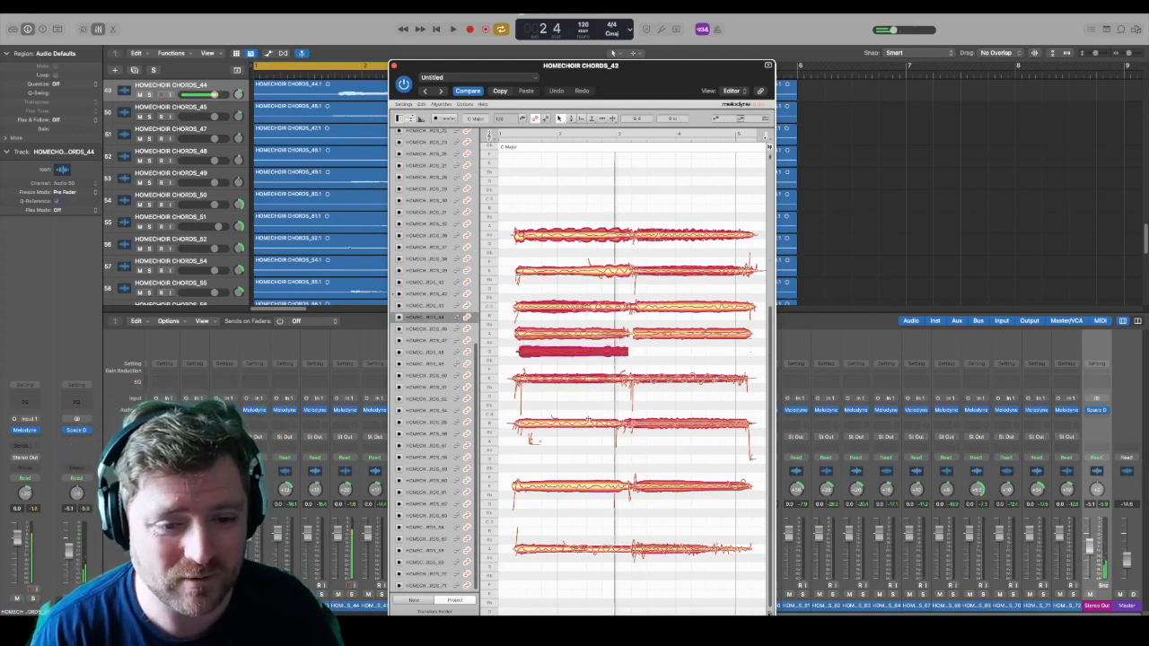
left_click_drag(588, 427, 581, 501)
mouse_move(584, 441)
left_mouse_down()
mouse_move(584, 474)
mouse_move(584, 461)
left_mouse_up()
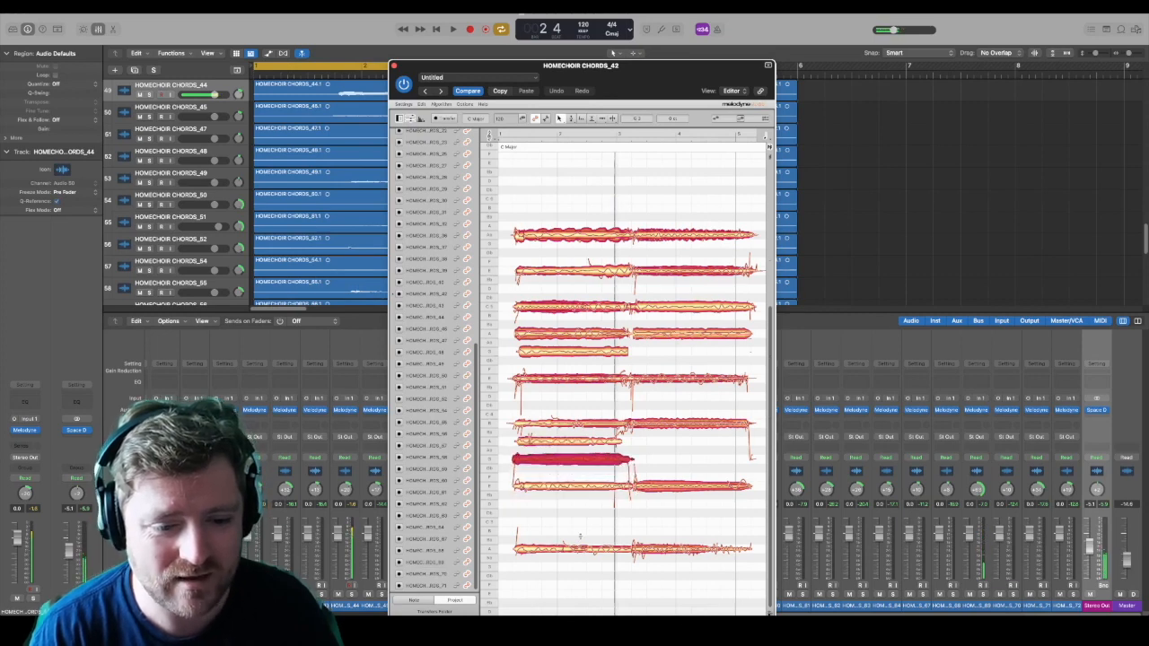
Step: Raise one A 2 voice in the first half to C 3 and play back from the start
left_click_drag(573, 553, 575, 541)
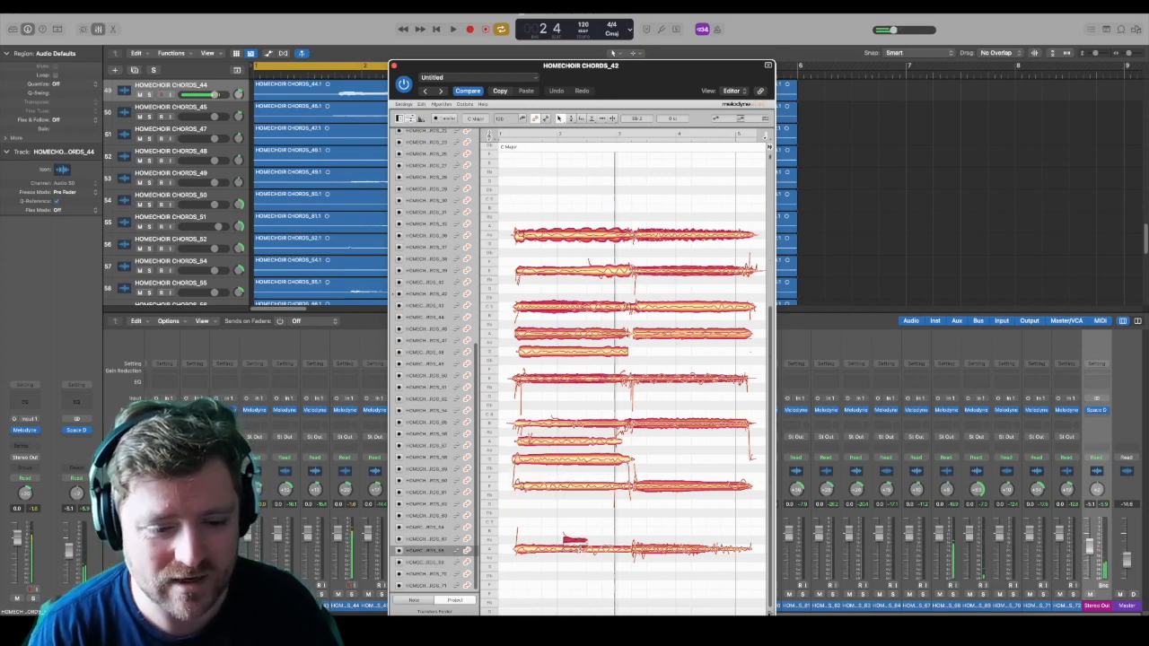
left_click(549, 550)
left_click_drag(581, 548, 634, 557)
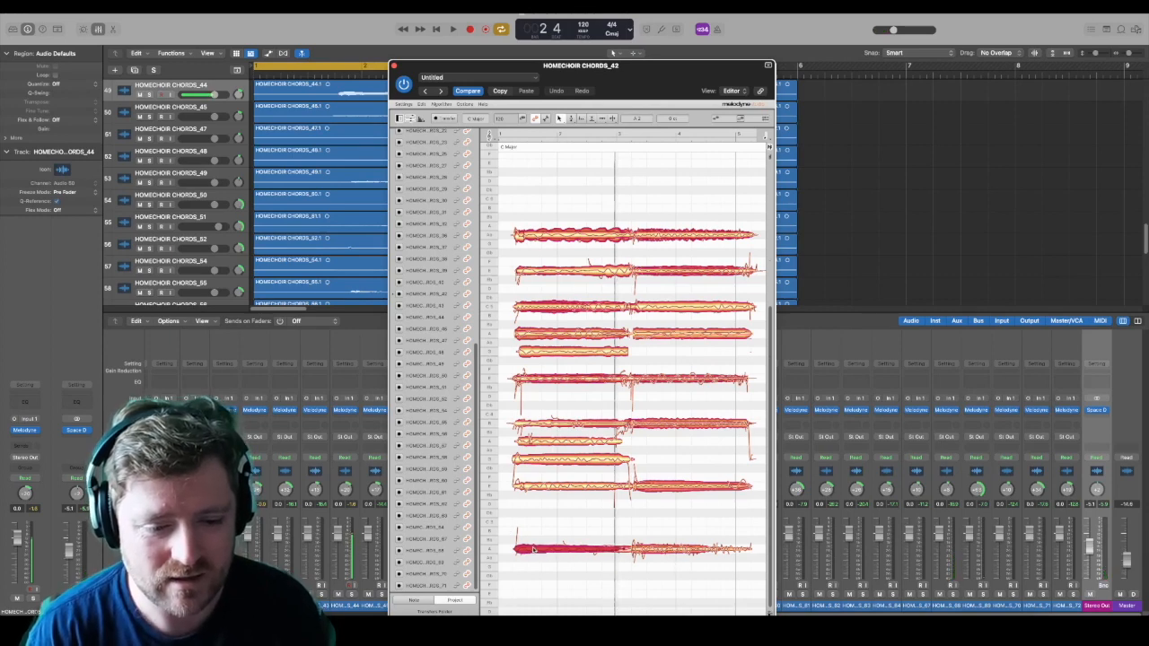
left_click_drag(534, 554, 535, 525)
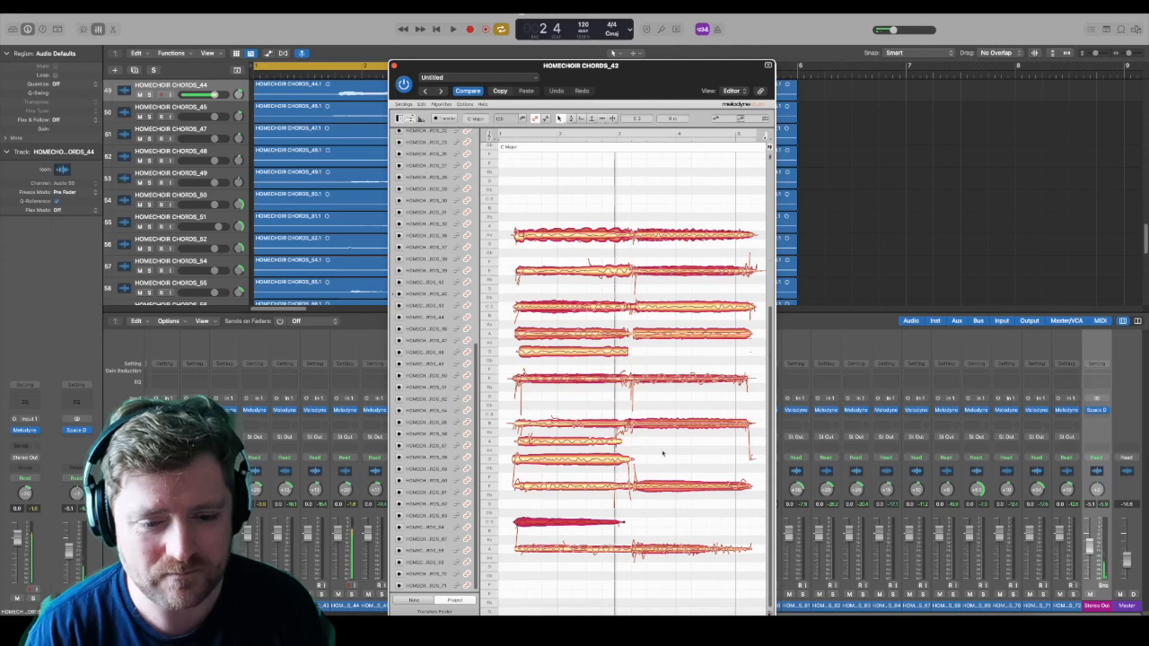
left_click_drag(666, 208, 694, 248)
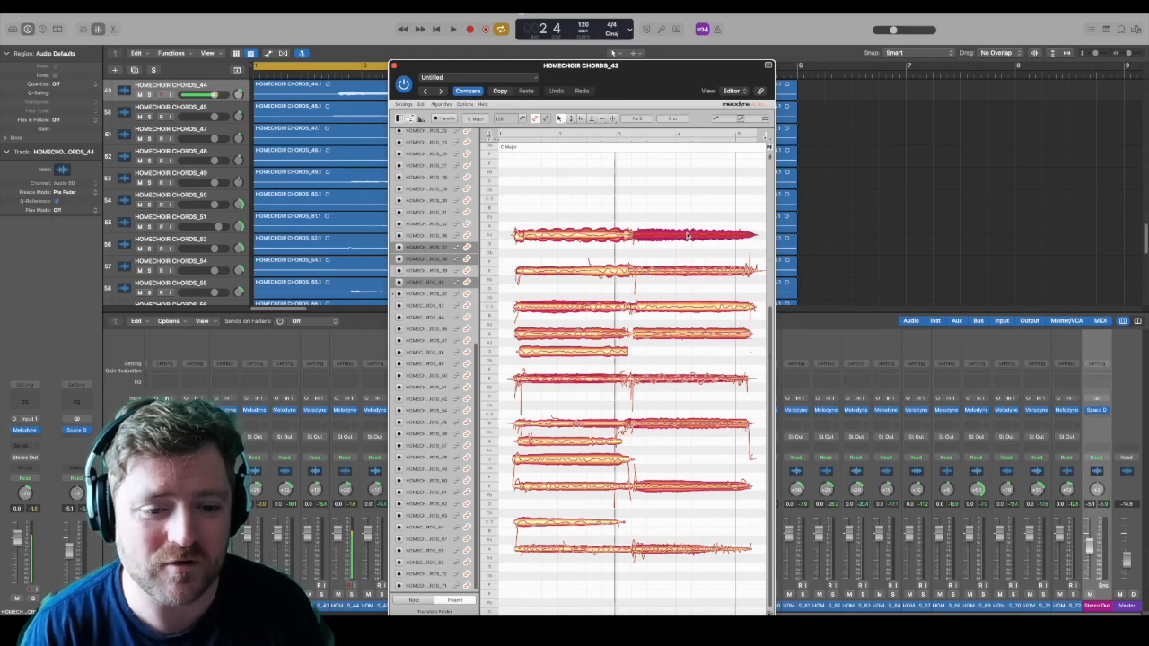
key("Return")
key("space")
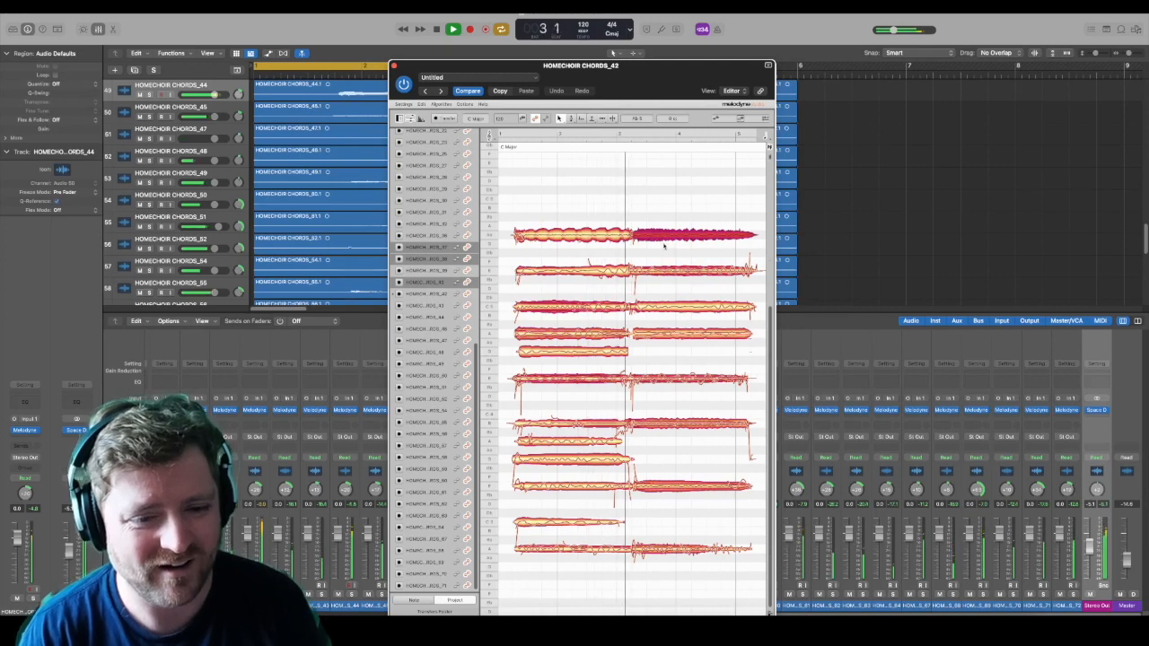
key("space")
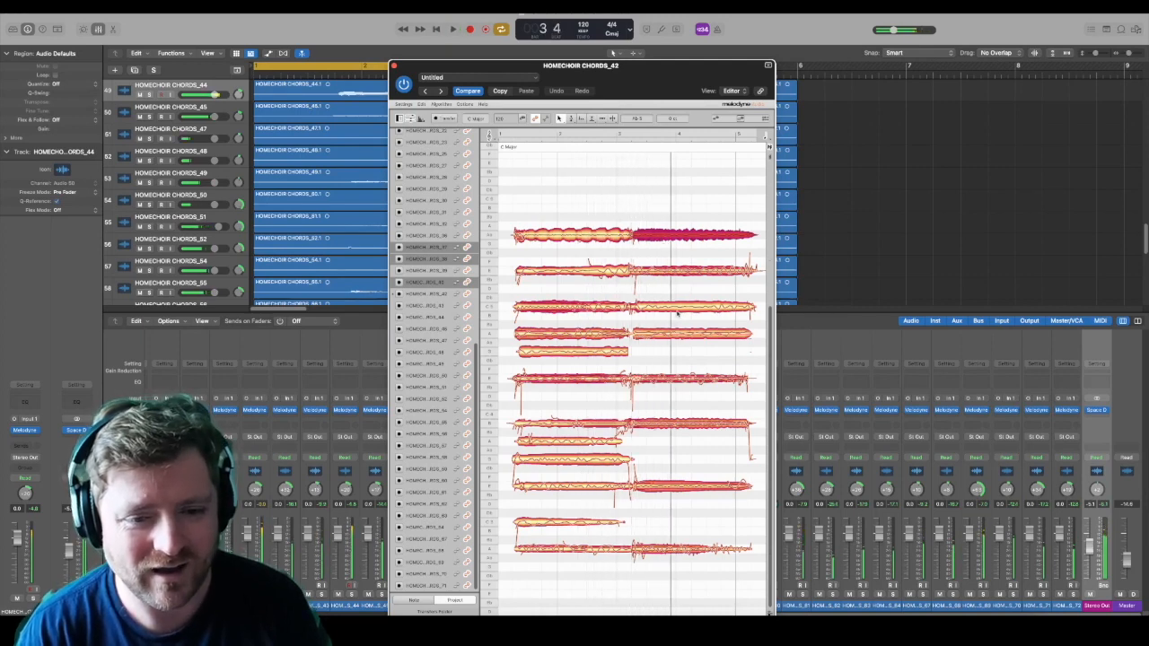
Step: Raise the C 5 voices in the second half to Db 5 and play back the result
left_click(681, 307)
left_click_drag(680, 310, 683, 301)
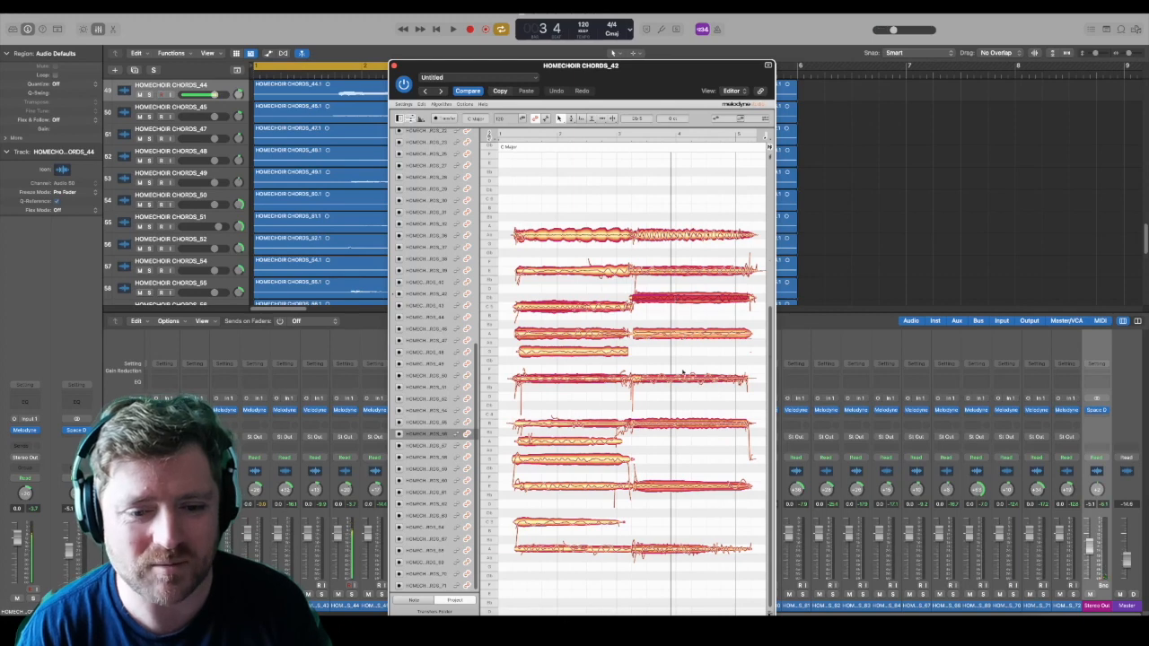
left_click(682, 427)
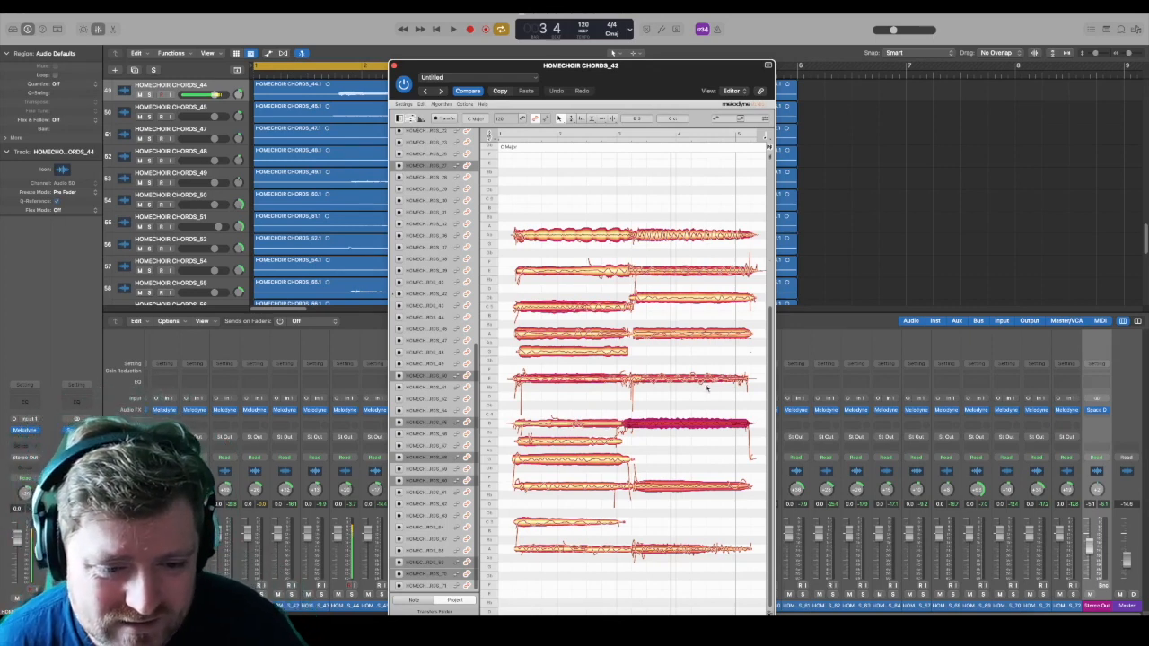
key("space")
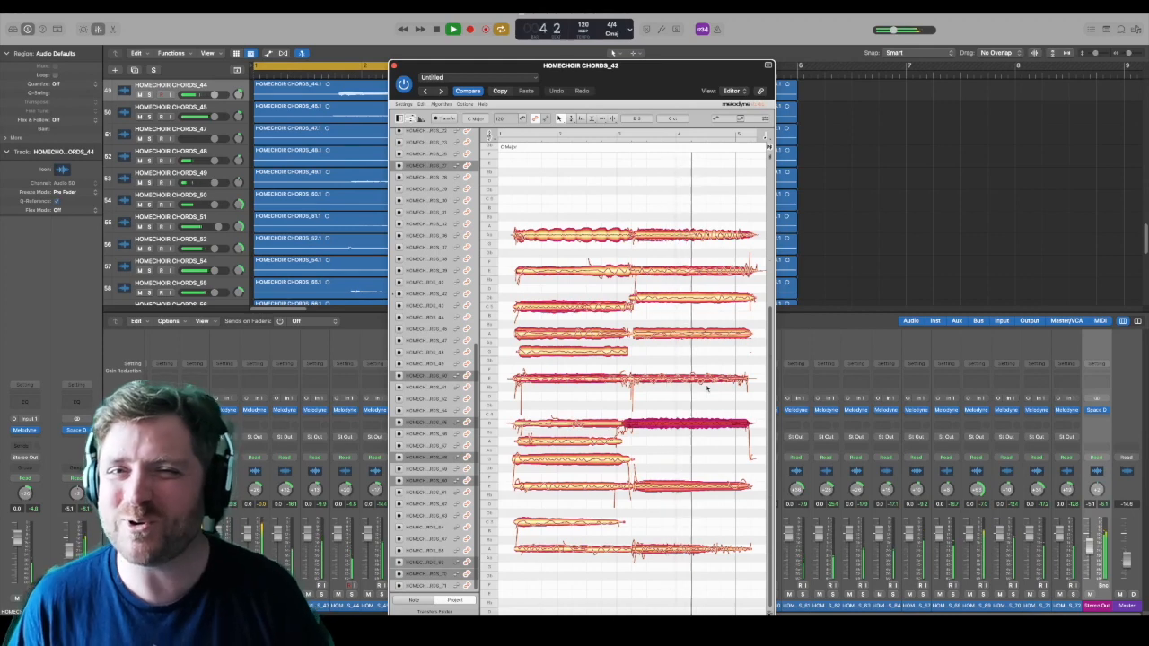
key("space")
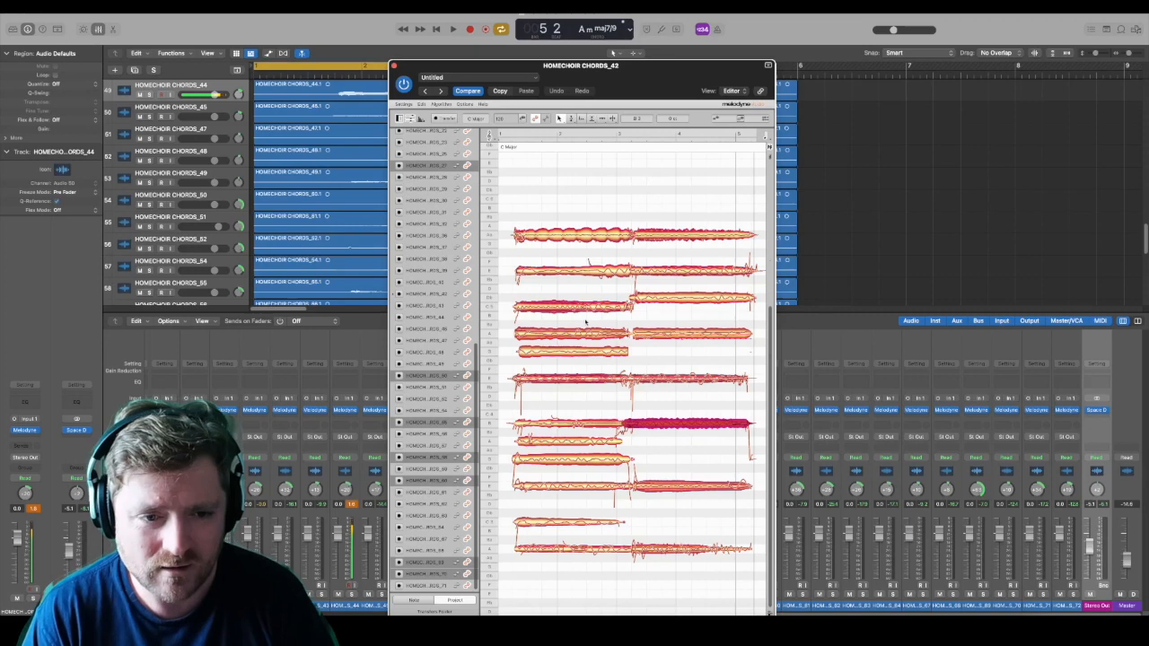
Step: Lower the Ab 5 voices in the first half to E 5, including their short opening notes
left_click(586, 237)
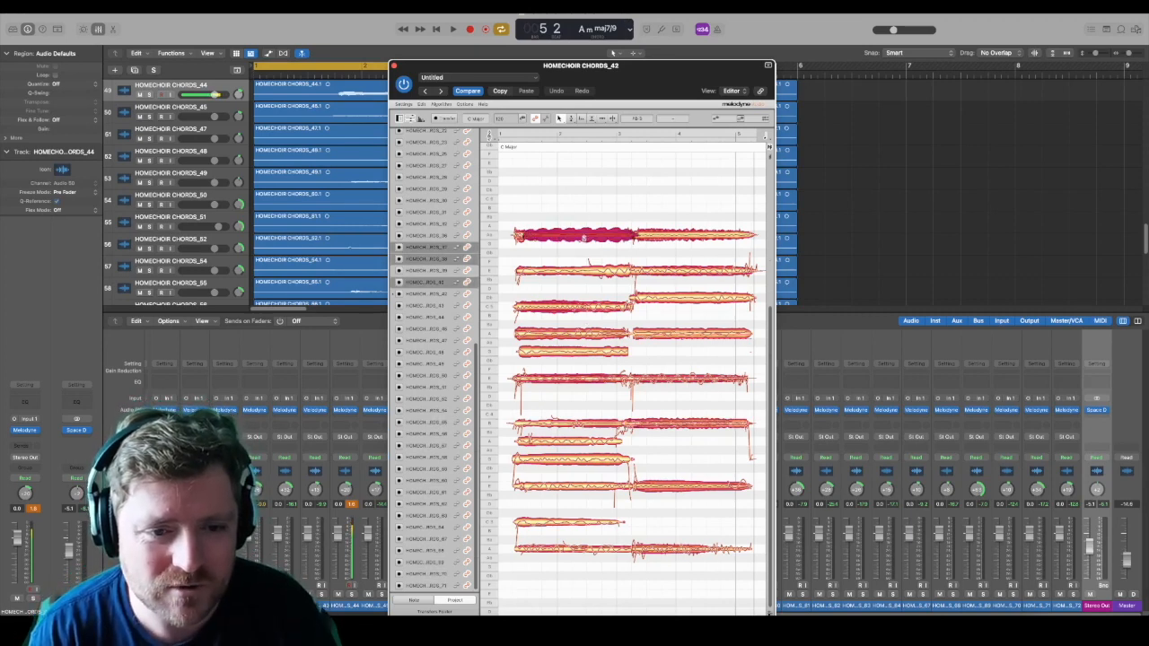
left_click_drag(584, 238, 584, 272)
left_click(517, 235)
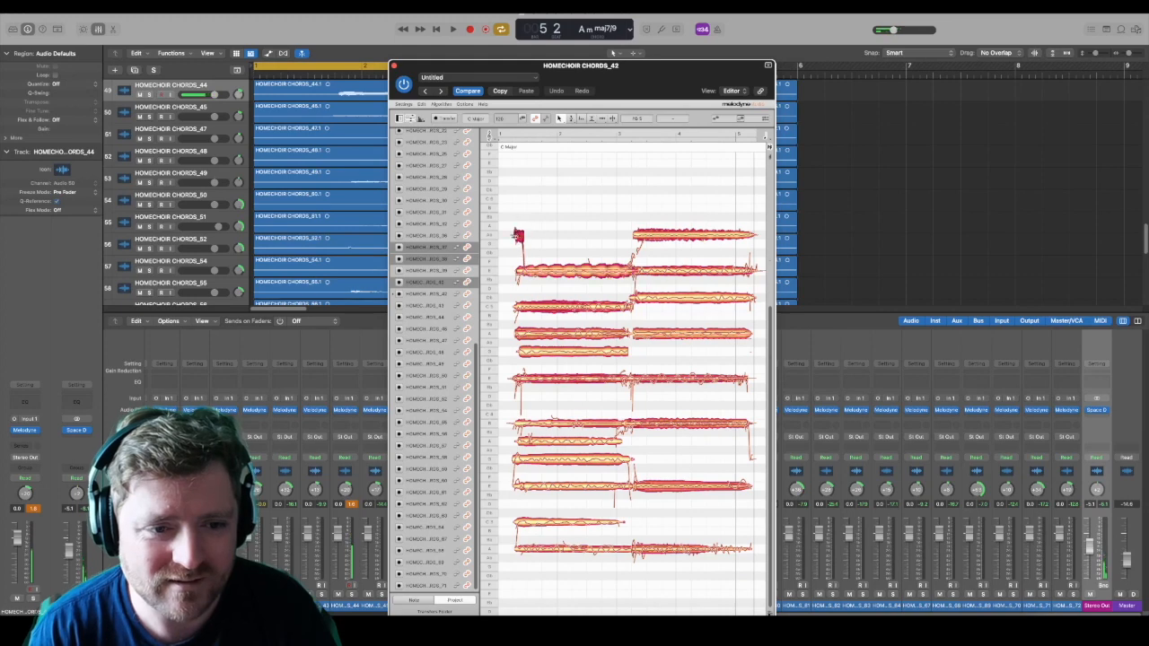
left_click_drag(518, 237, 518, 263)
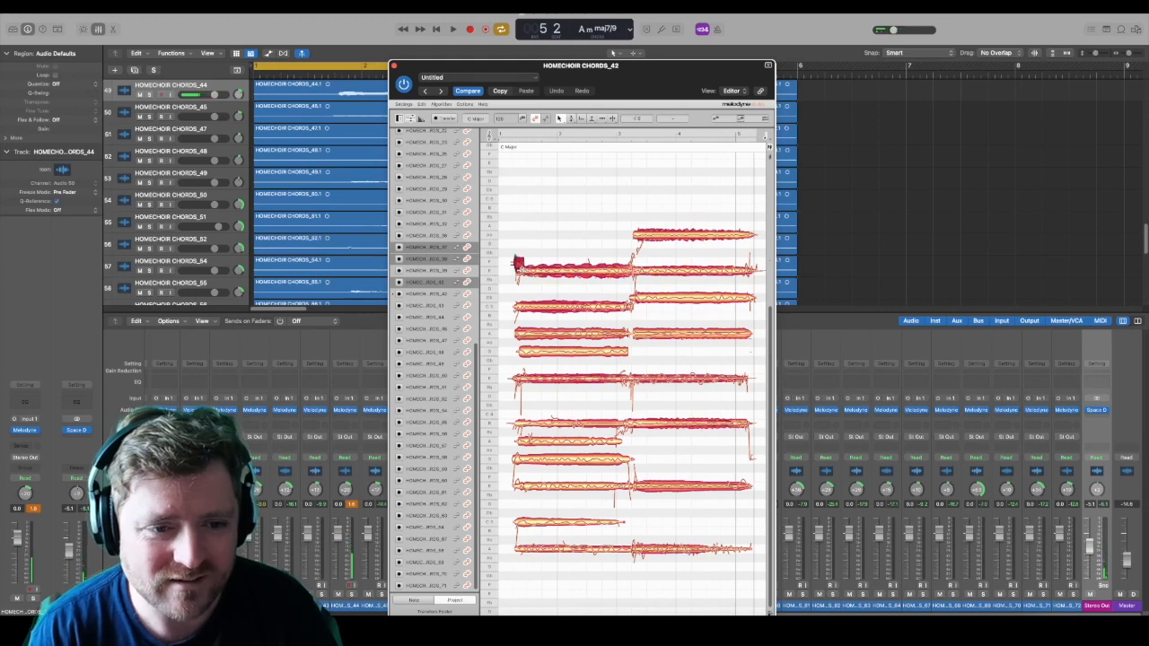
Step: In the first half, raise the G 4 note to Ab 4, the A 4 voices to B 4, and the G 3 note to A 3
left_click(570, 355)
left_click_drag(573, 354, 575, 342)
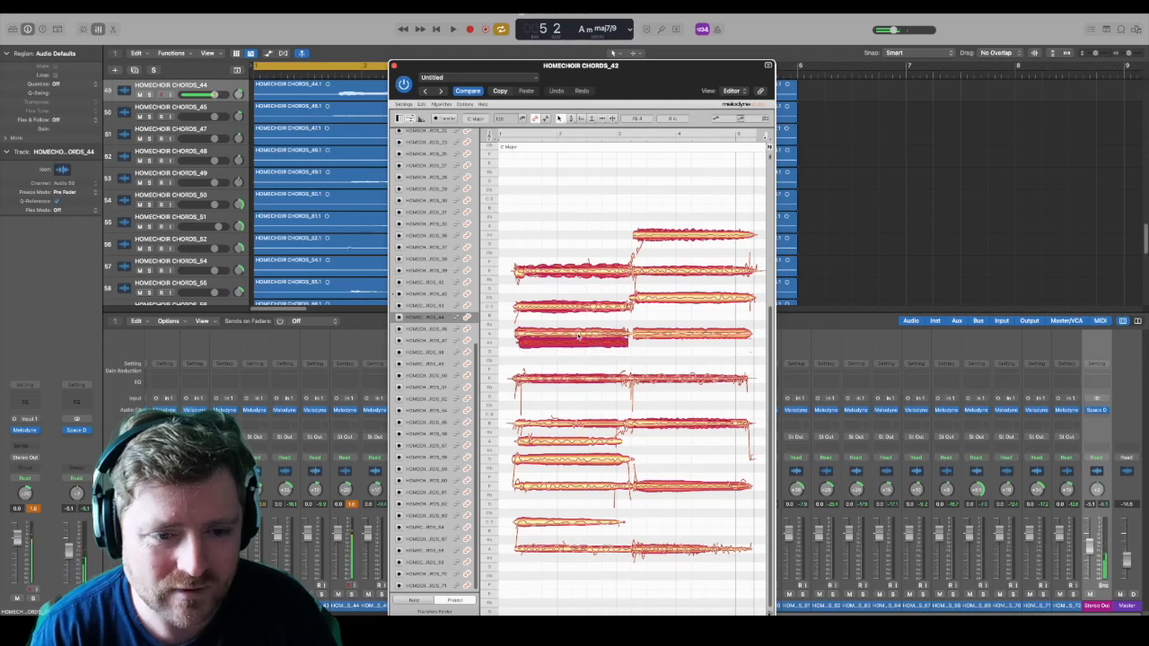
left_click_drag(576, 344, 586, 317)
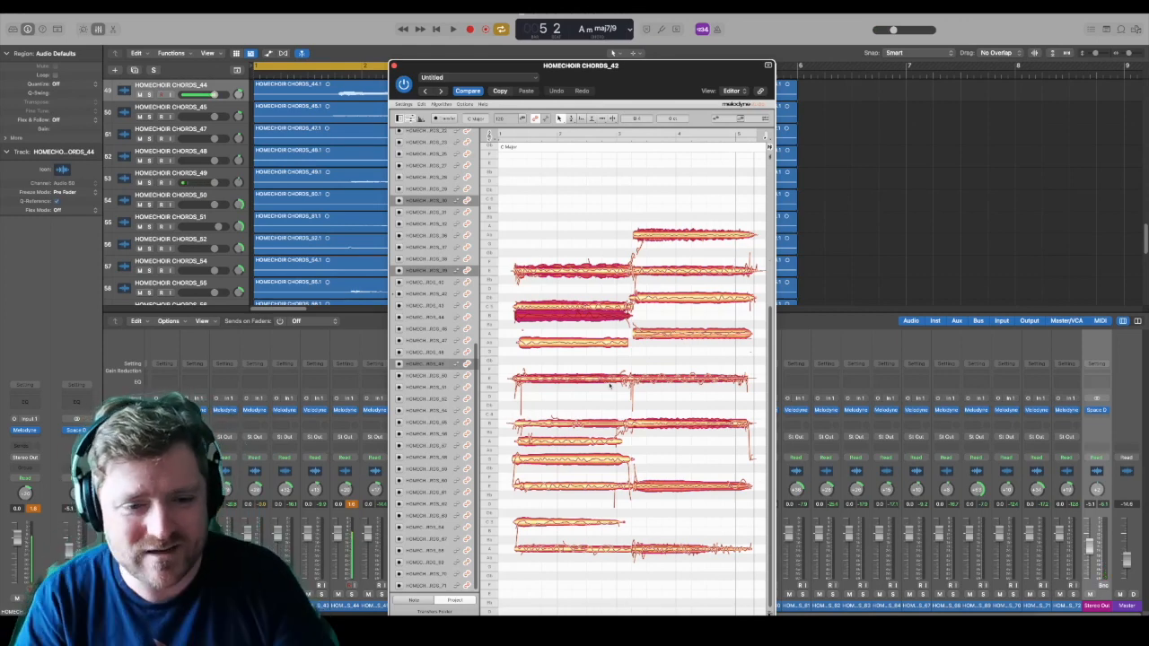
left_click(584, 467)
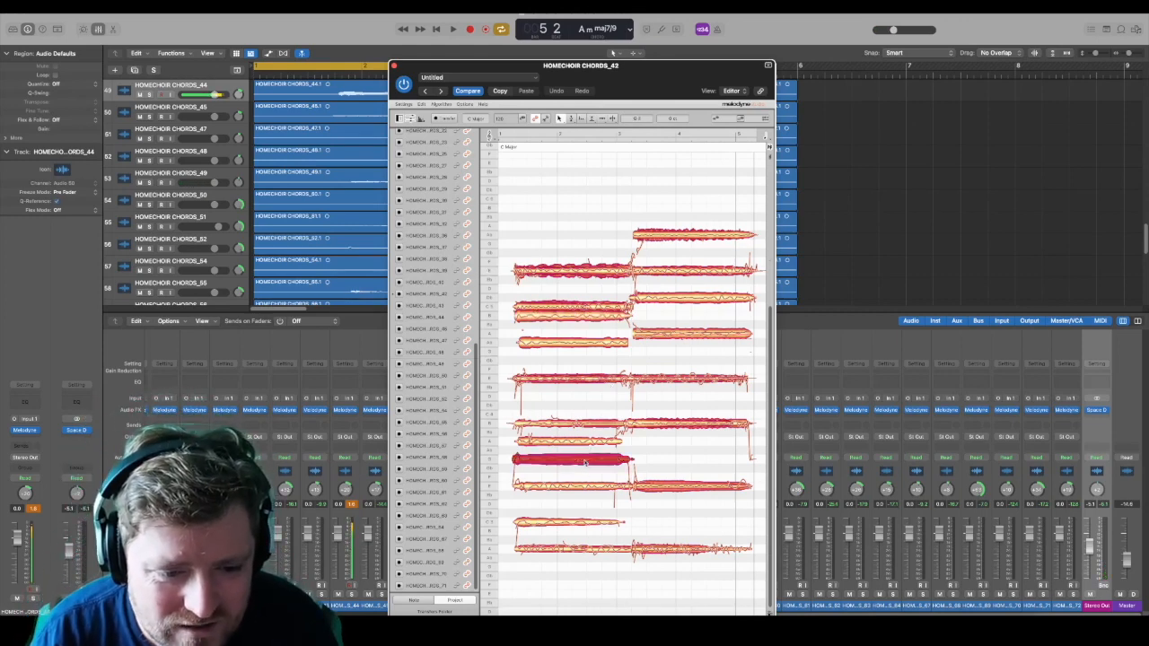
left_click_drag(583, 468, 588, 445)
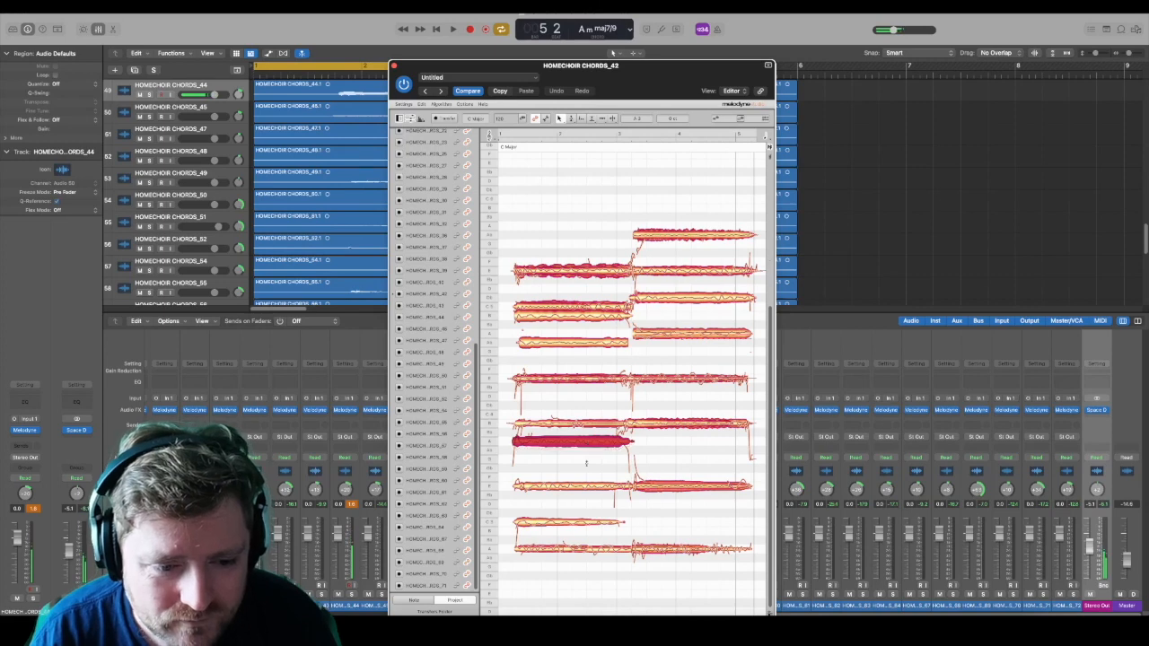
Step: Raise the C 3 voice in the first half to D 3 and play back the progression
left_click(575, 522)
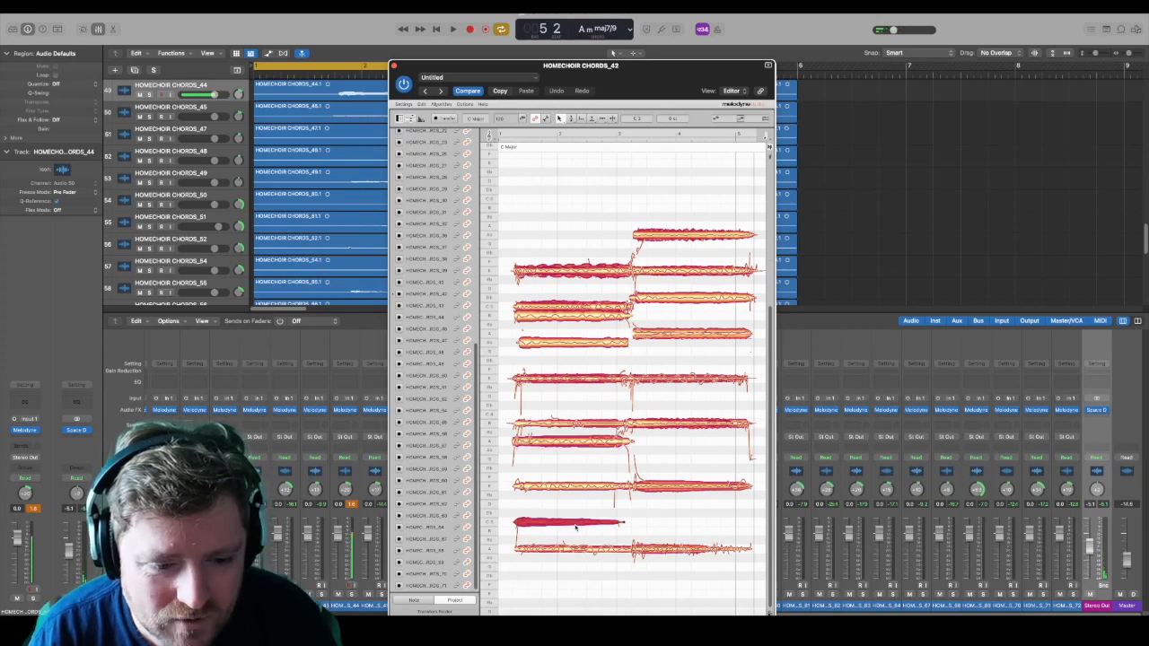
left_click_drag(575, 527, 575, 509)
key("space")
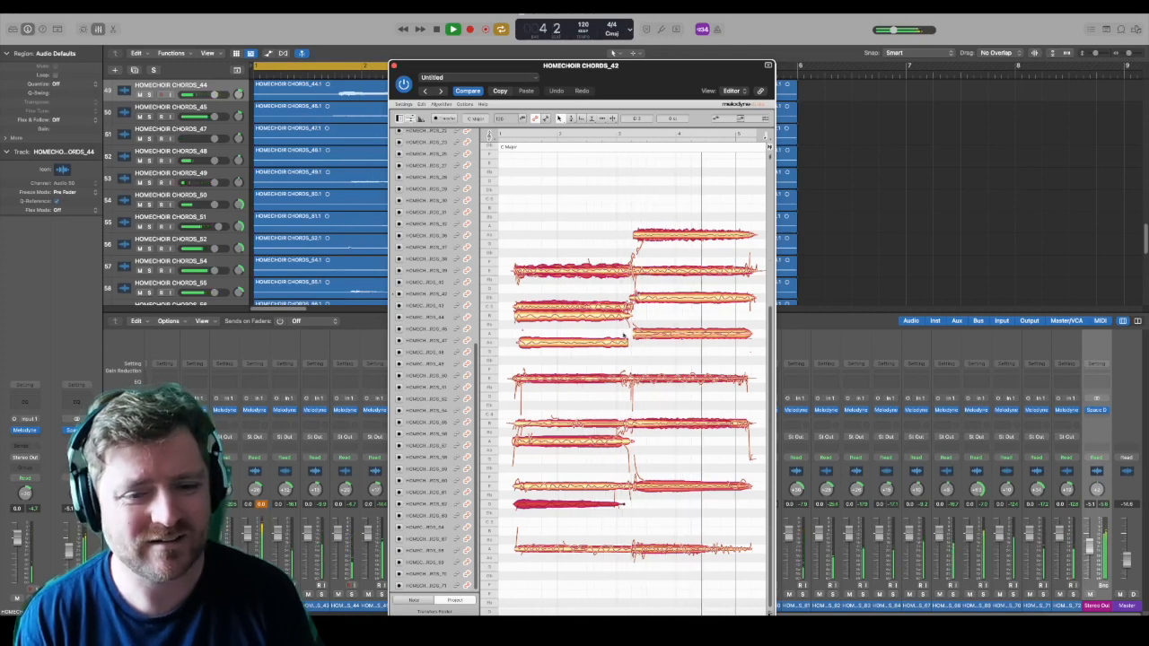
key("space")
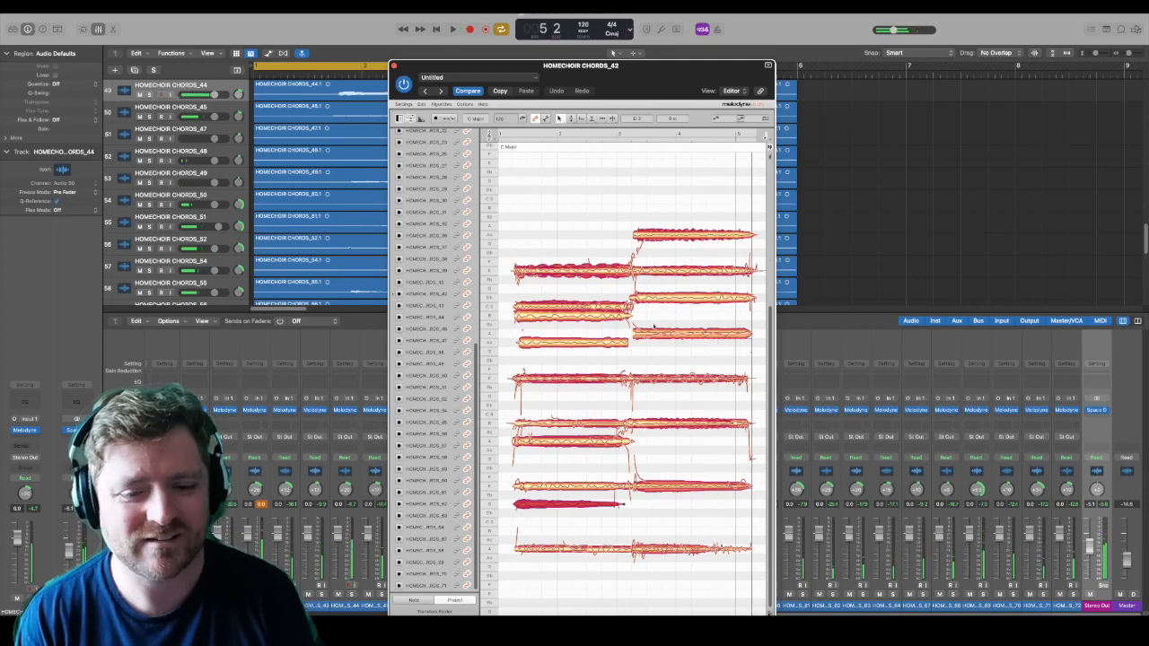
left_click(714, 552)
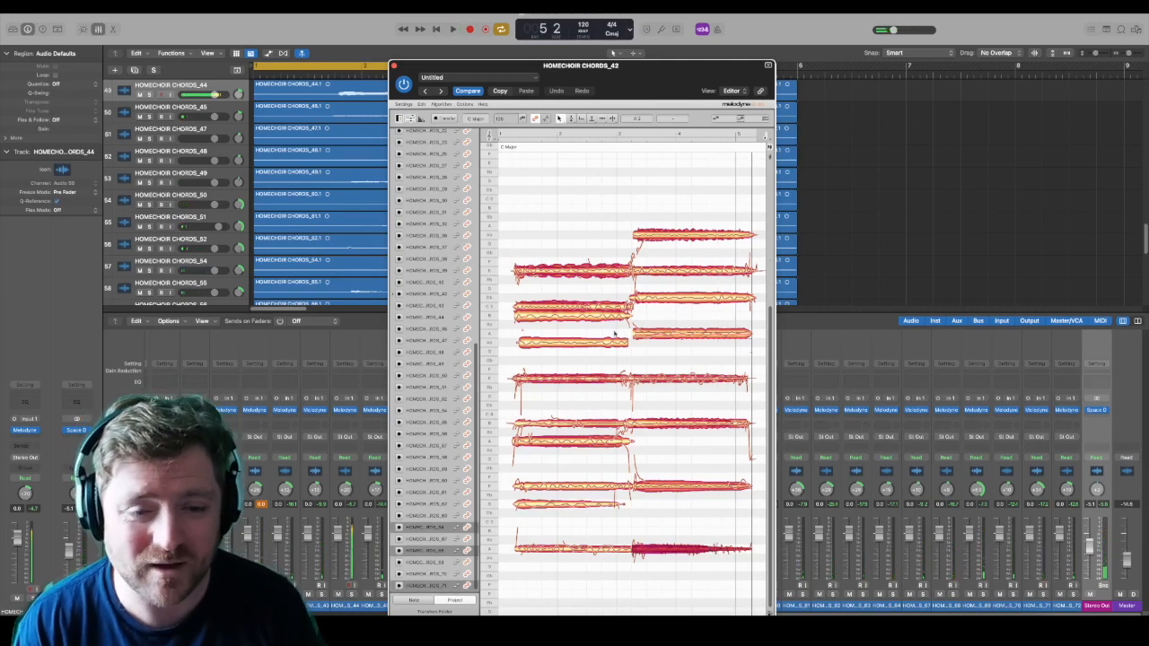
left_click(583, 195)
left_click_drag(426, 64, 460, 98)
left_click(64, 5)
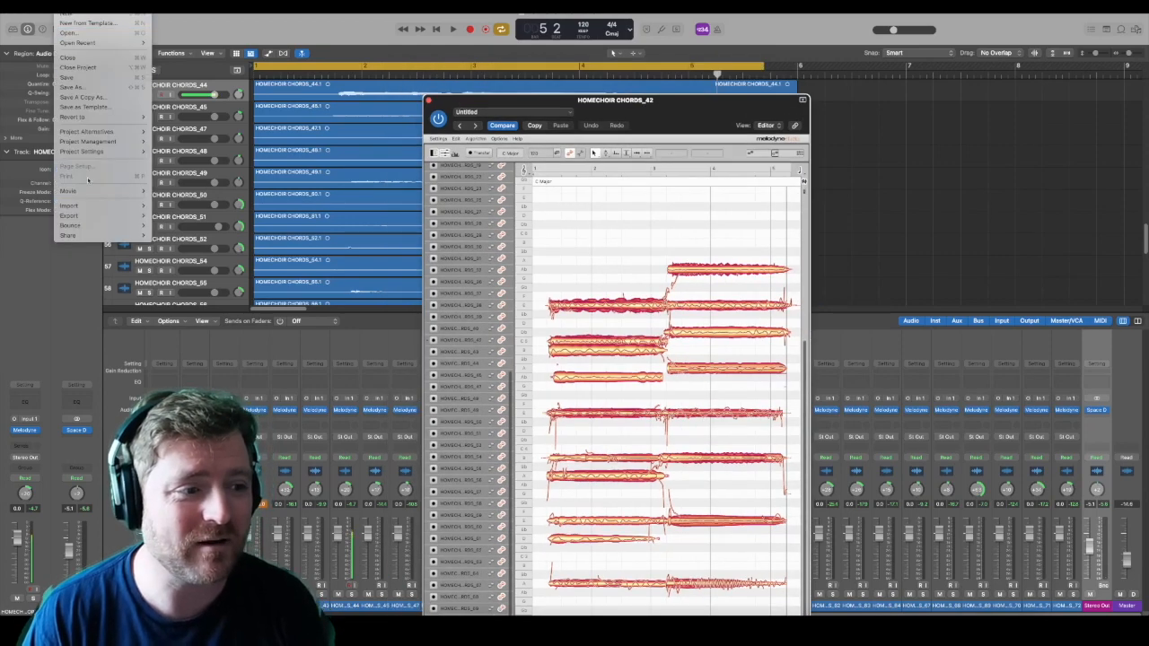
mouse_move(91, 225)
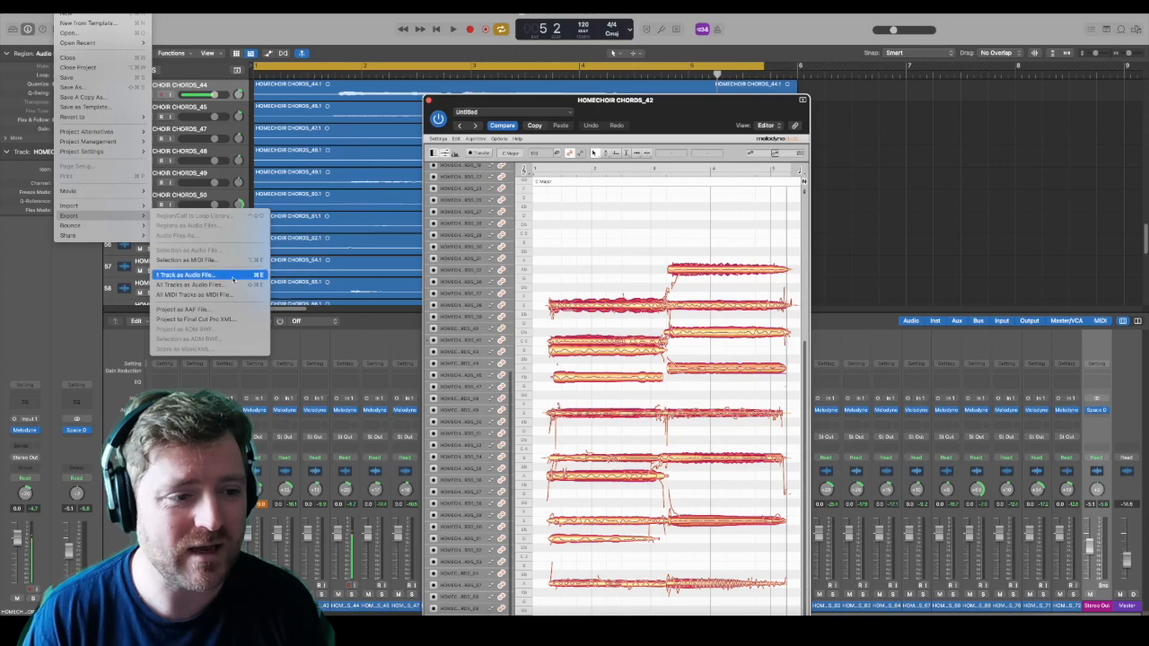
mouse_move(133, 226)
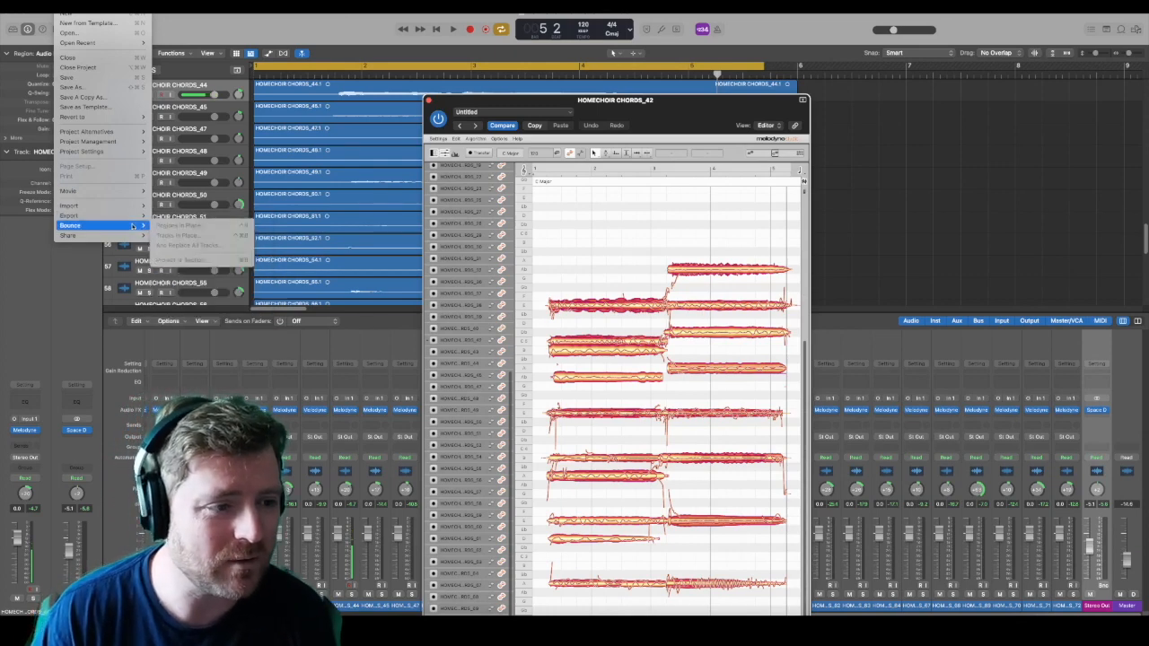
left_click(438, 29)
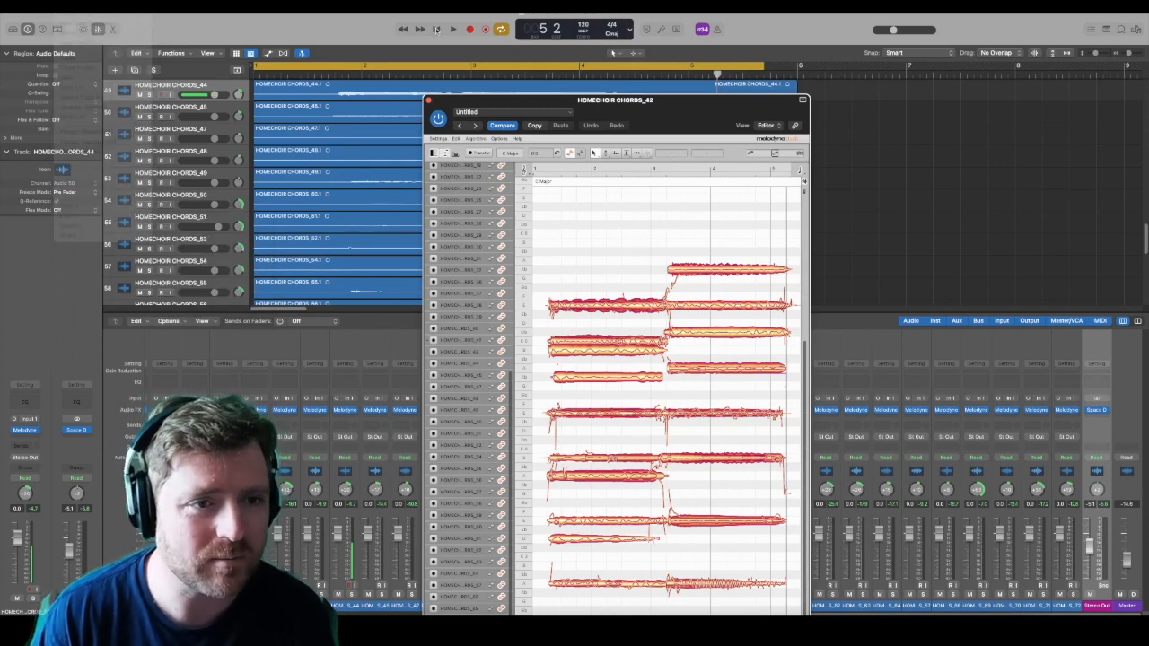
left_click(438, 32)
left_click(62, 2)
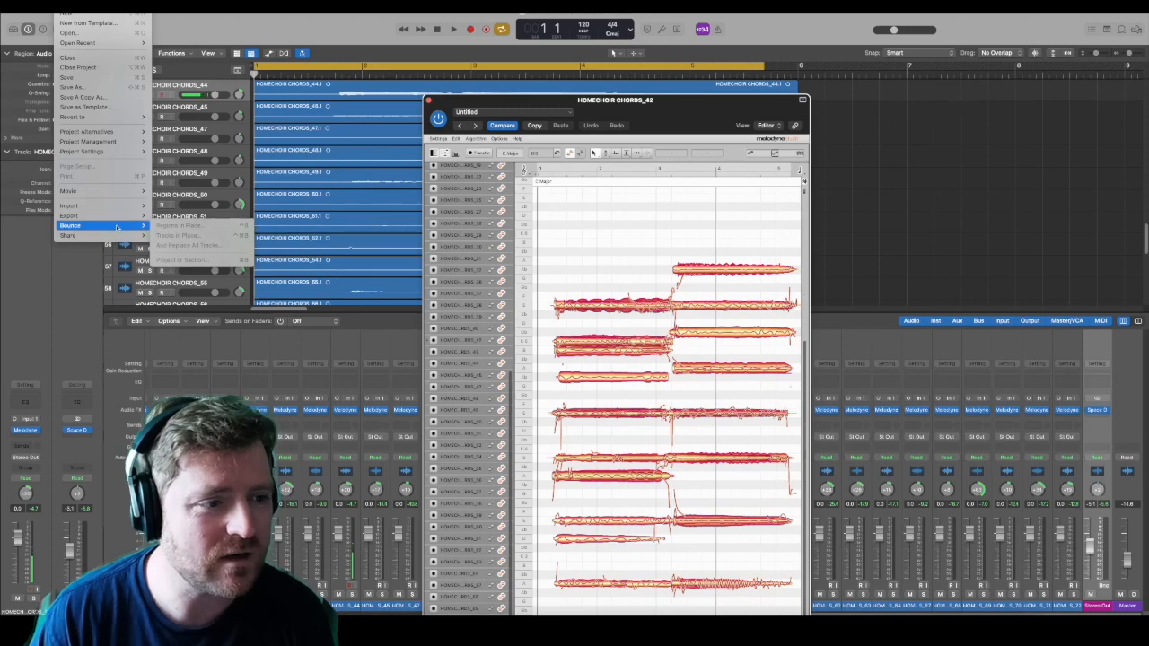
mouse_move(119, 236)
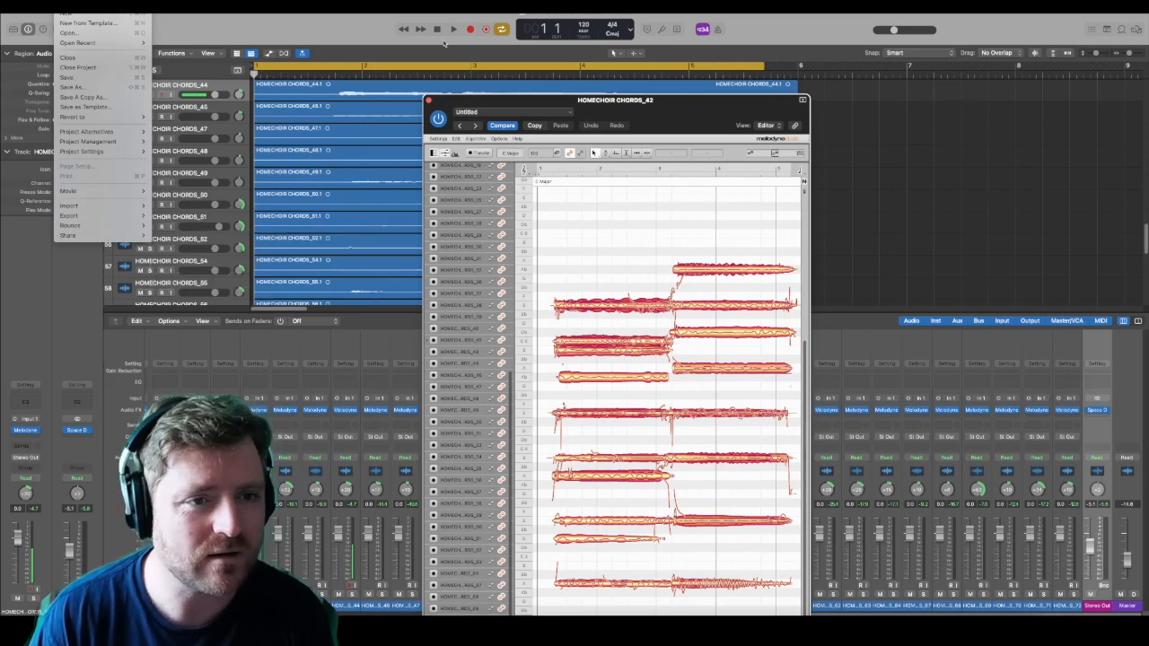
left_click(353, 19)
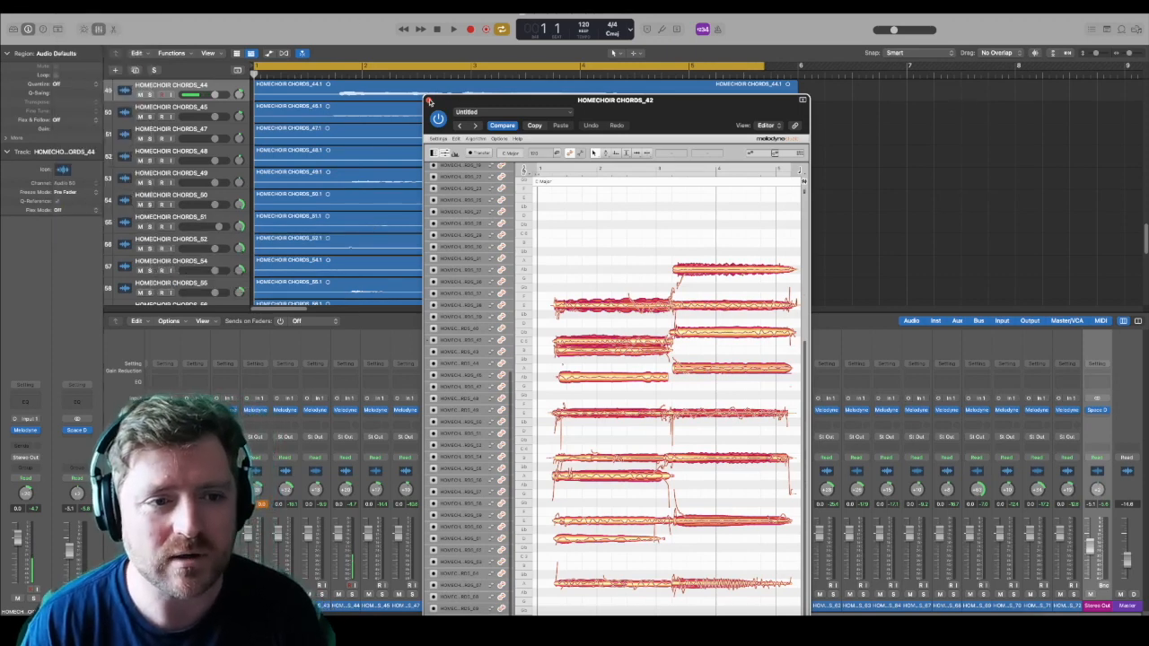
Step: Close the Melodyne editor and save the project under the new name HOMECHOIR CHORD 3 in the Music folder
left_click(429, 101)
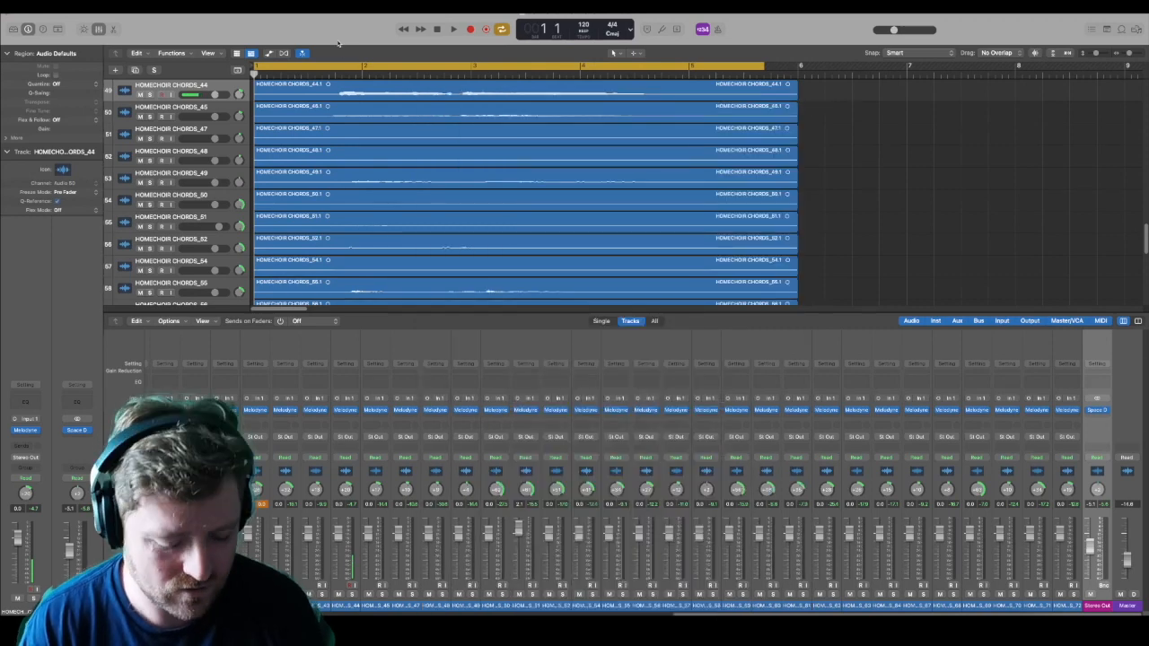
left_click(61, 6)
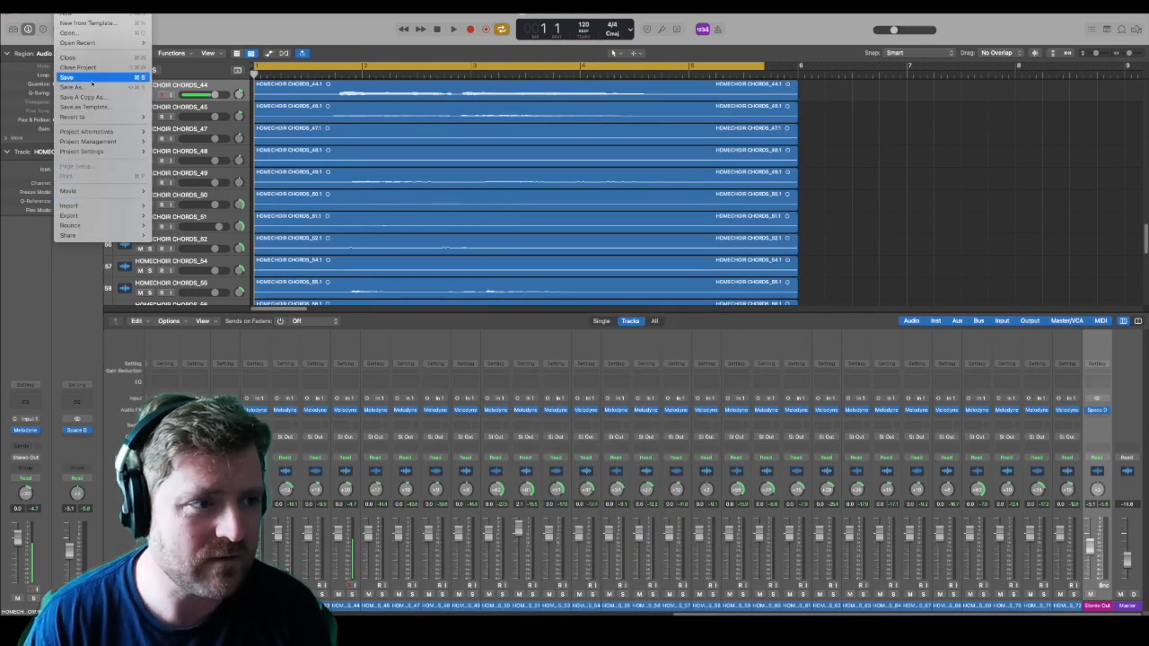
left_click(103, 87)
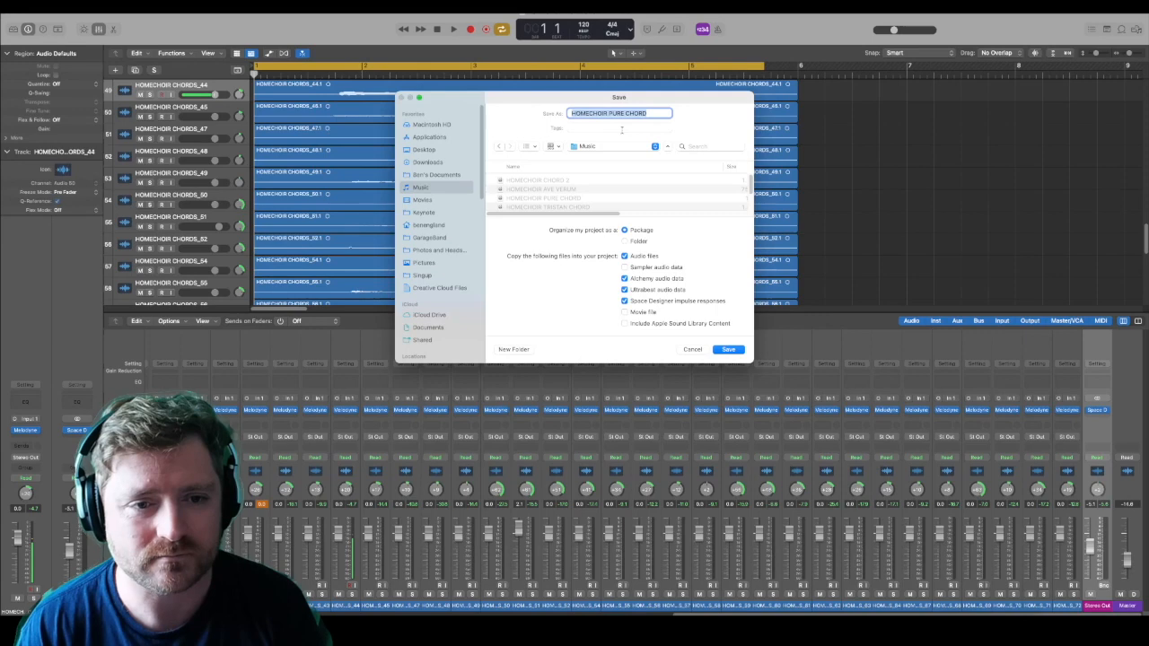
key("Right")
key("shift+alt+Left")
key("shift+alt+Left")
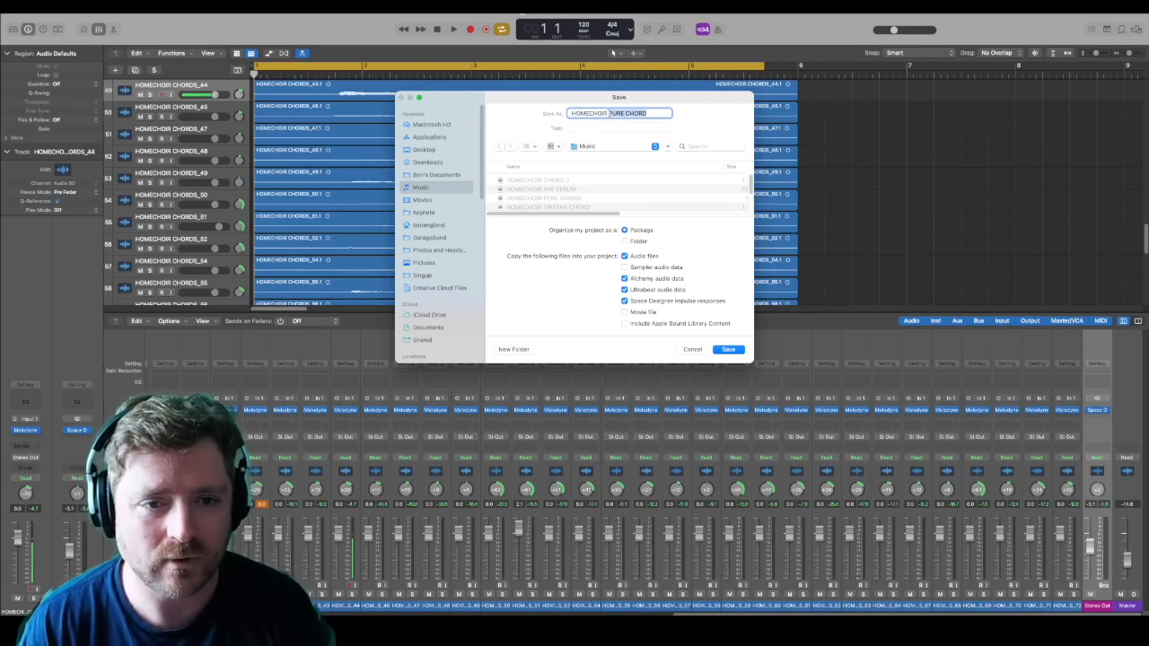
type("CHORD")
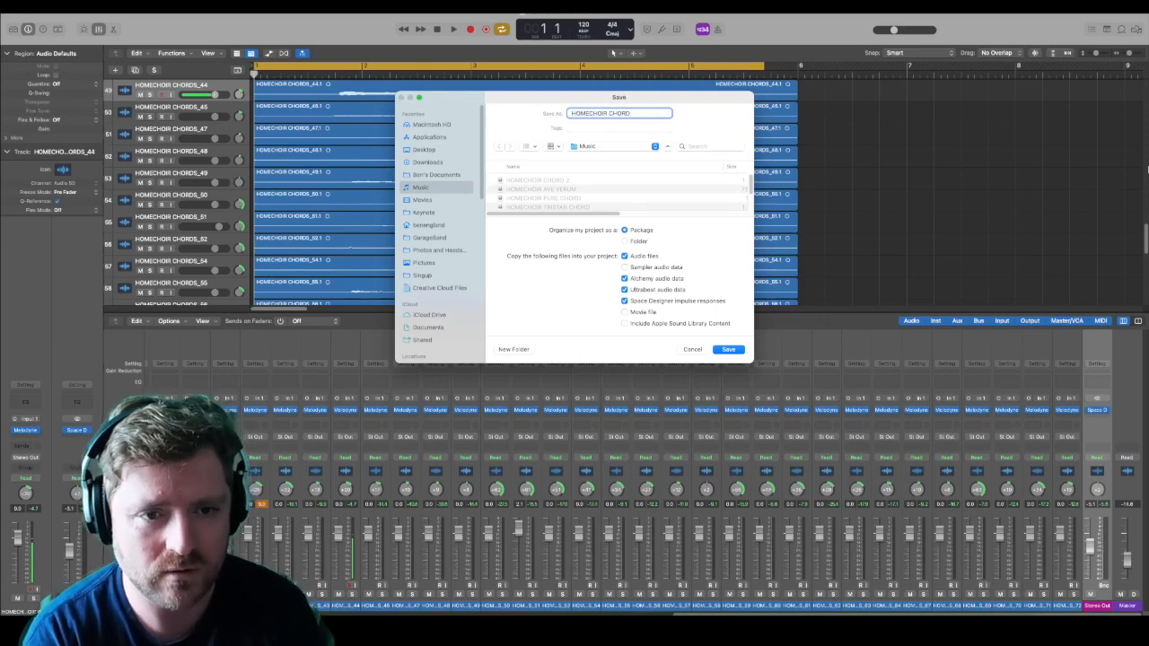
key("Return")
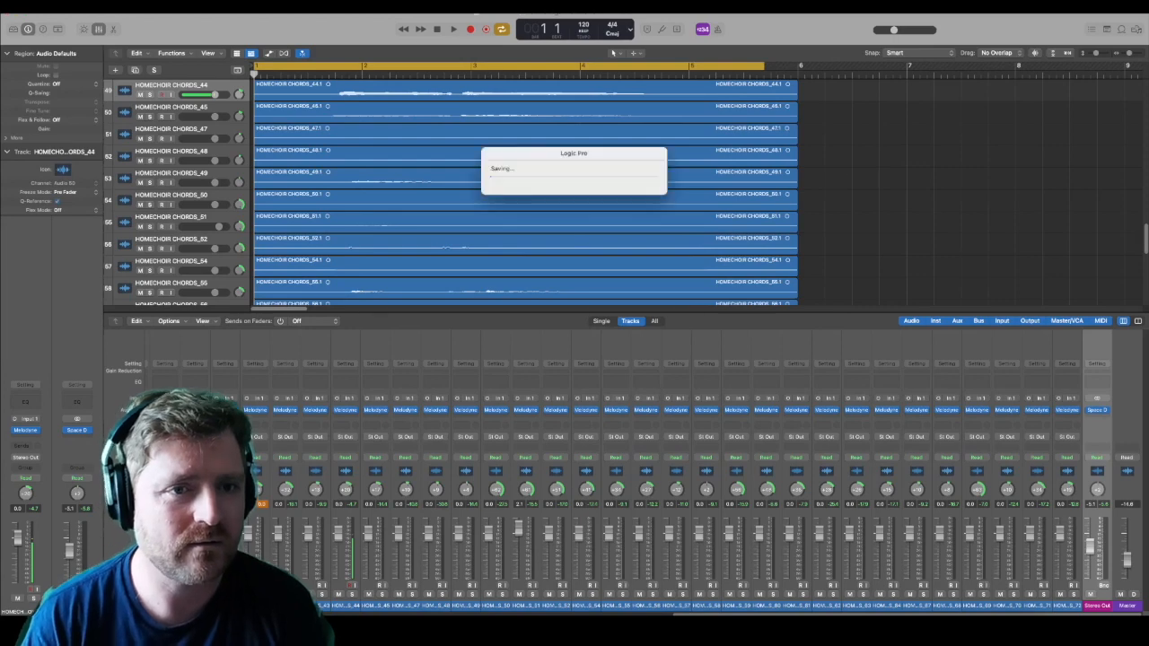
Step: Bounce the project offline to the Desktop as a 24-bit, 44100 PCM Wave file named HOMECHOIR CHORD 3
left_click(65, 5)
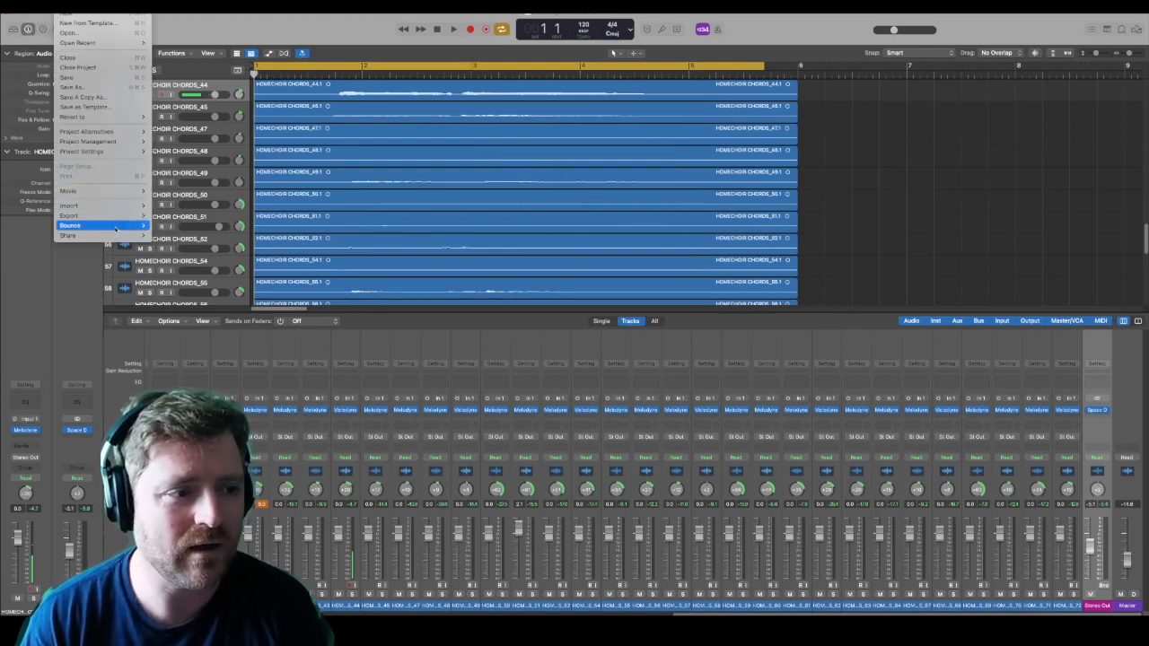
mouse_move(115, 230)
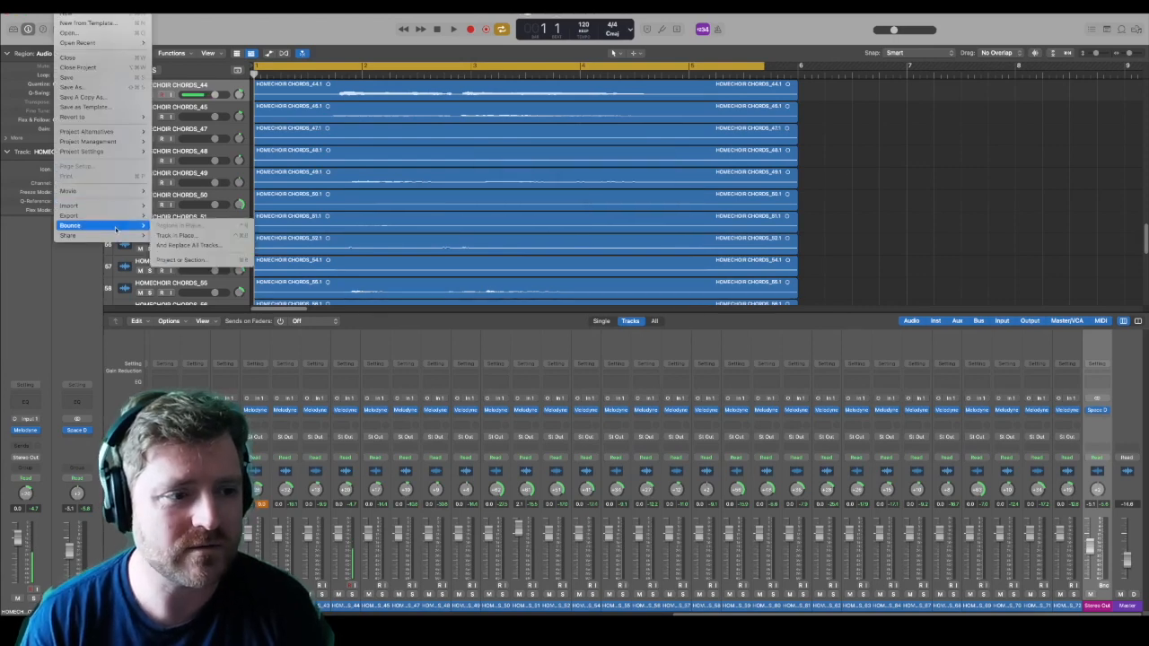
left_click(188, 260)
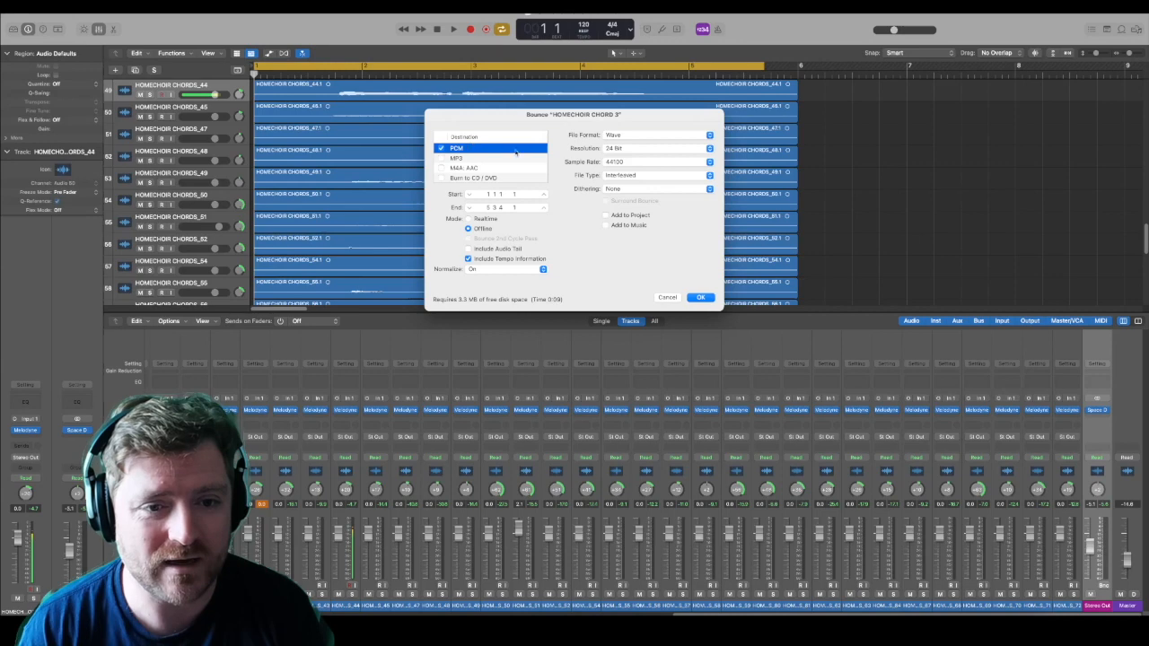
left_click(701, 298)
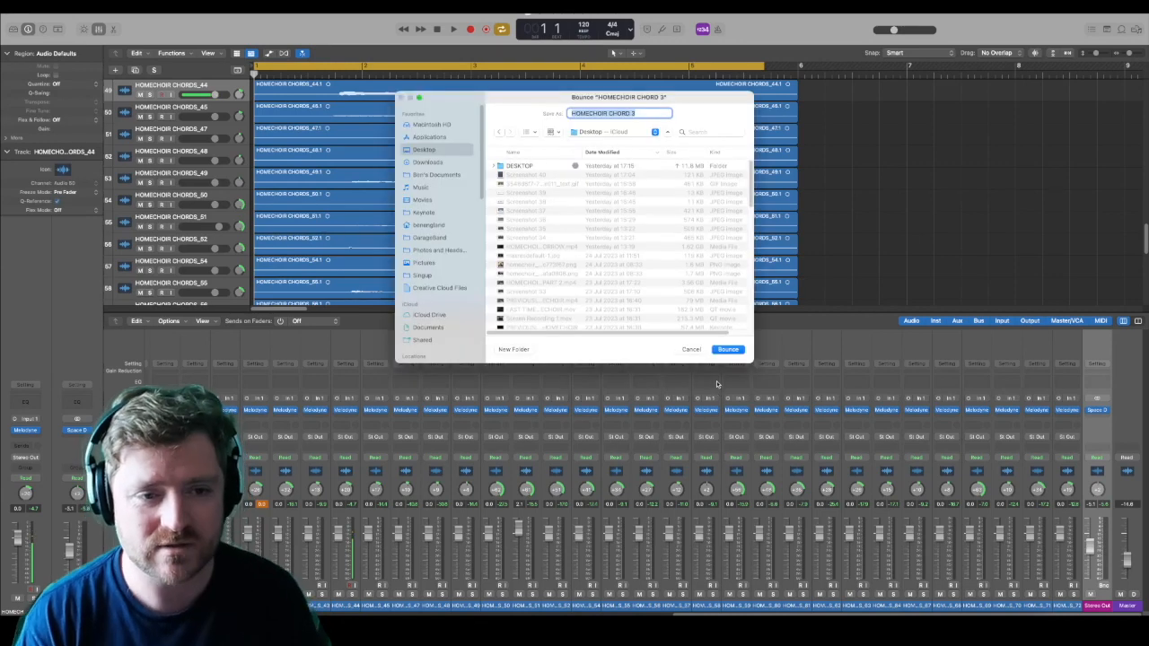
left_click(735, 351)
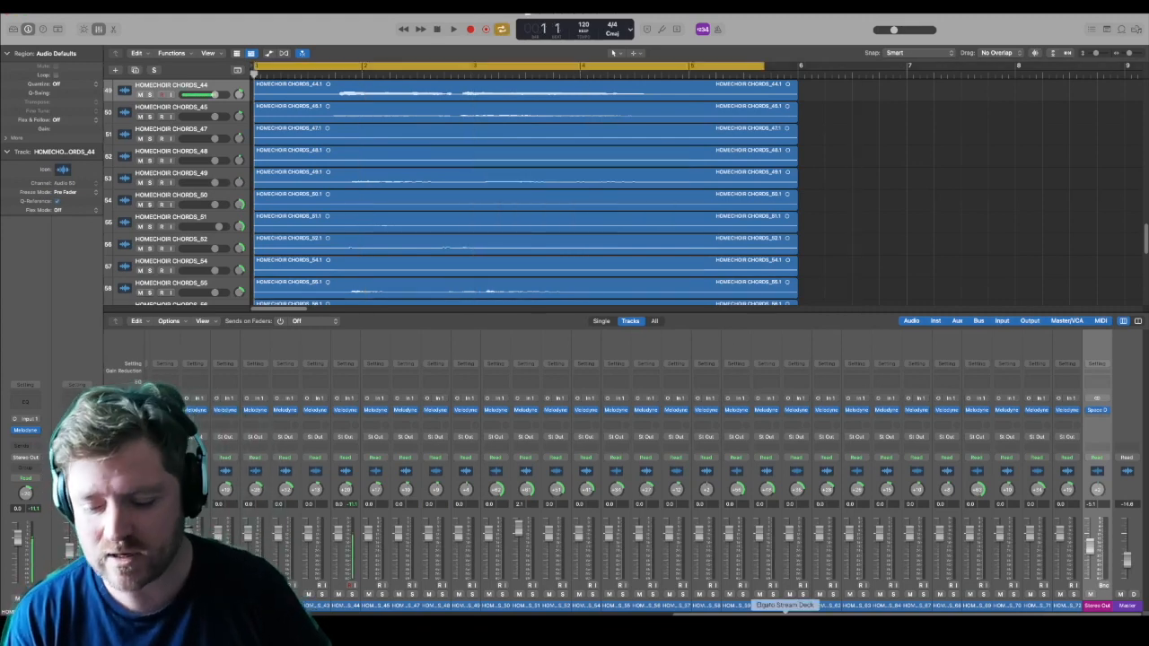
Step: Switch to Stream Deck and remove the visualizer action from the key beside HOMECHOIR TRISTAN
left_click(786, 629)
left_click_drag(334, 171, 768, 183)
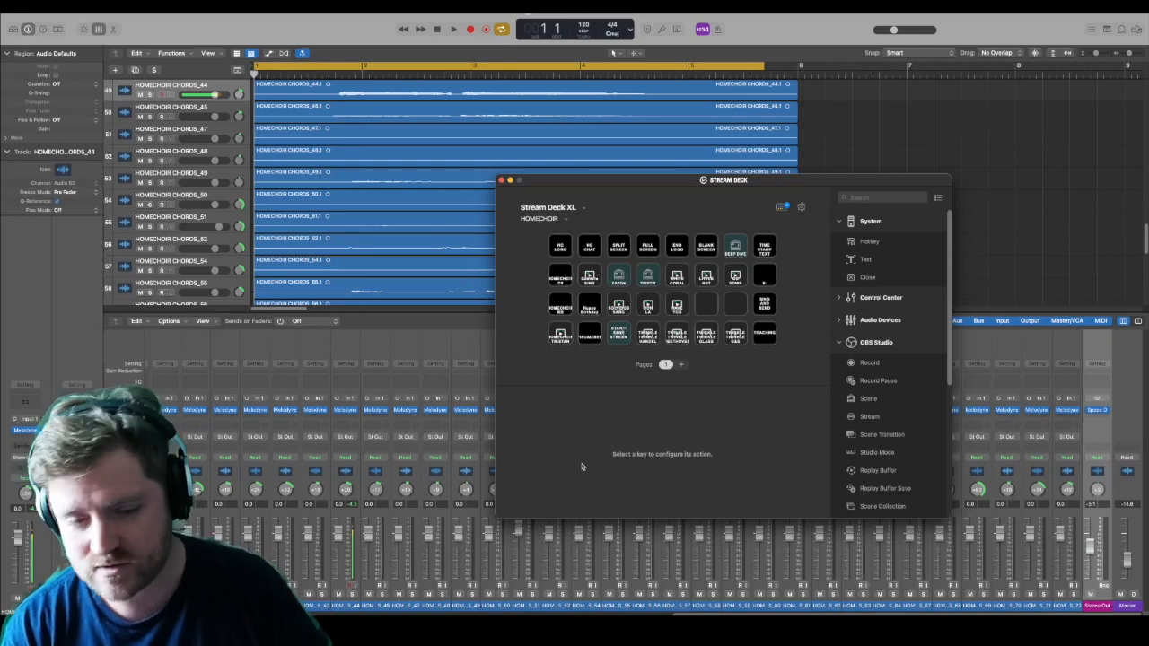
left_click(589, 333)
key("Delete")
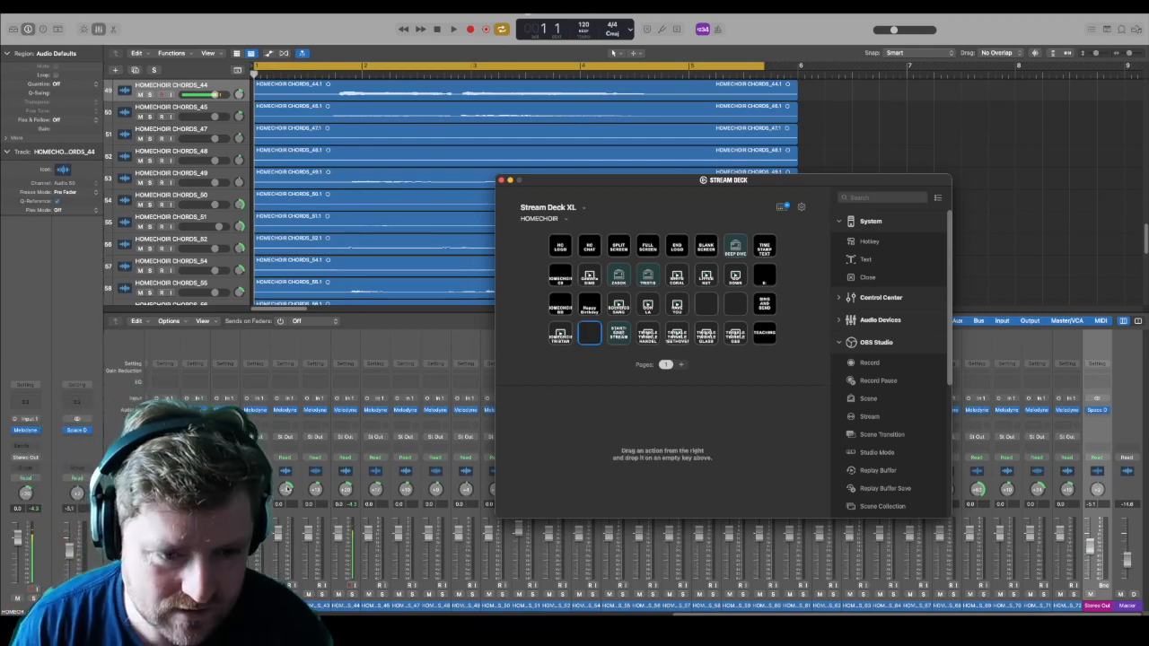
Step: Find the bounced HOMECHOIR CHORD 3 wav on the Desktop in Finder and assign it to the empty Stream Deck key
key("super+Tab")
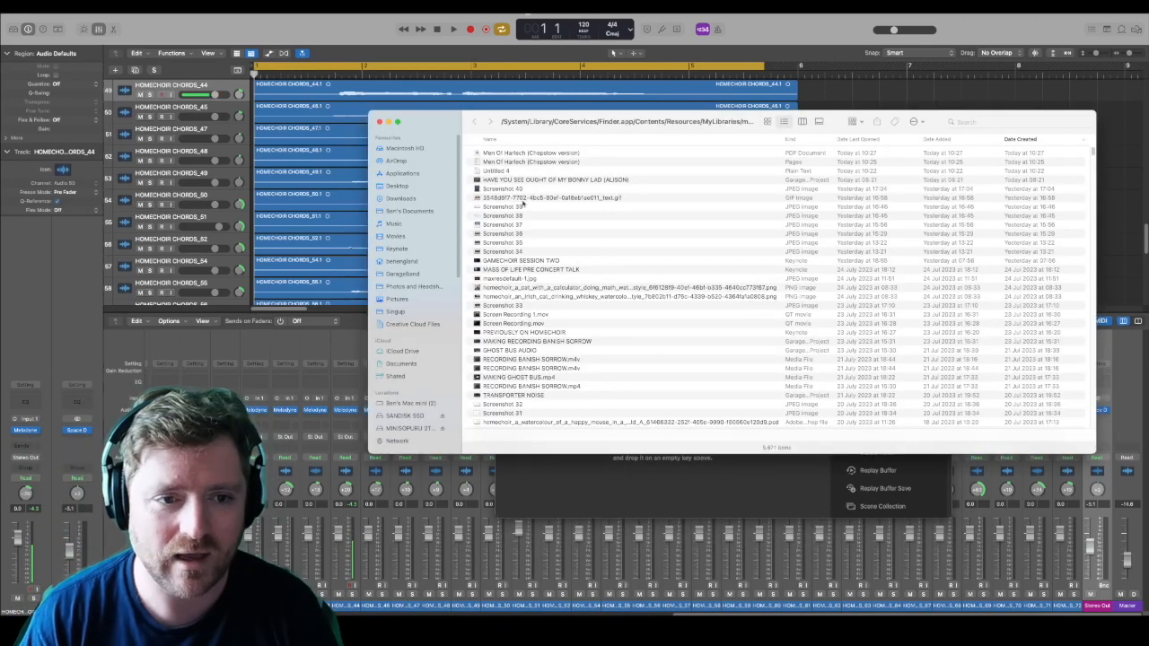
left_click_drag(372, 114, 827, 200)
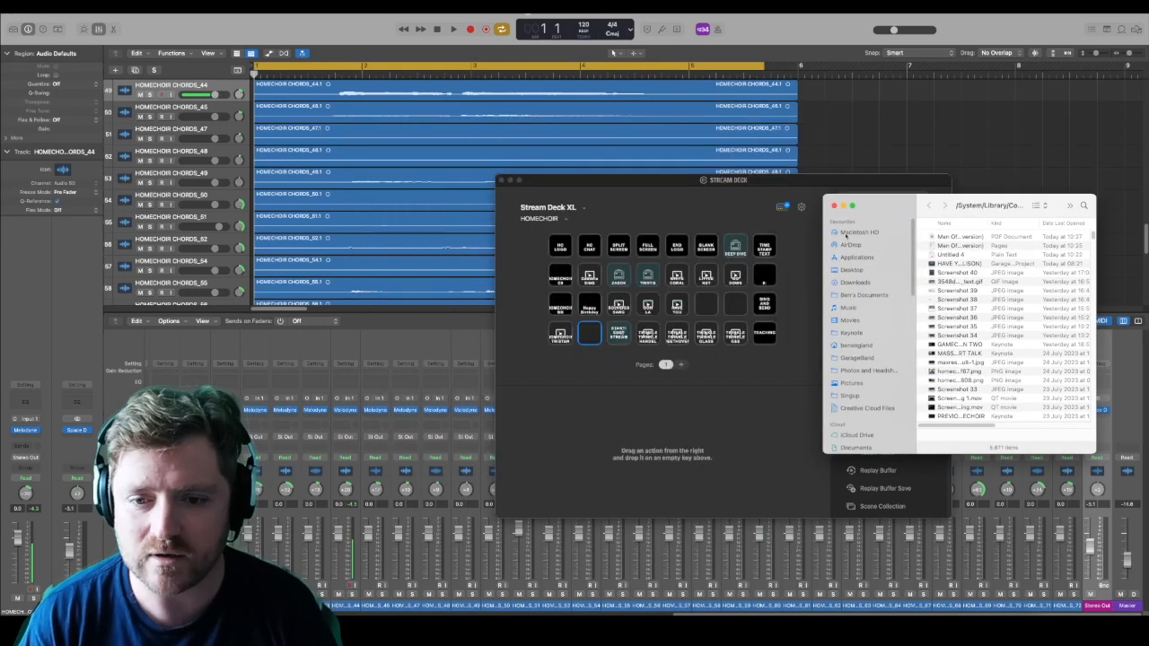
left_click(855, 269)
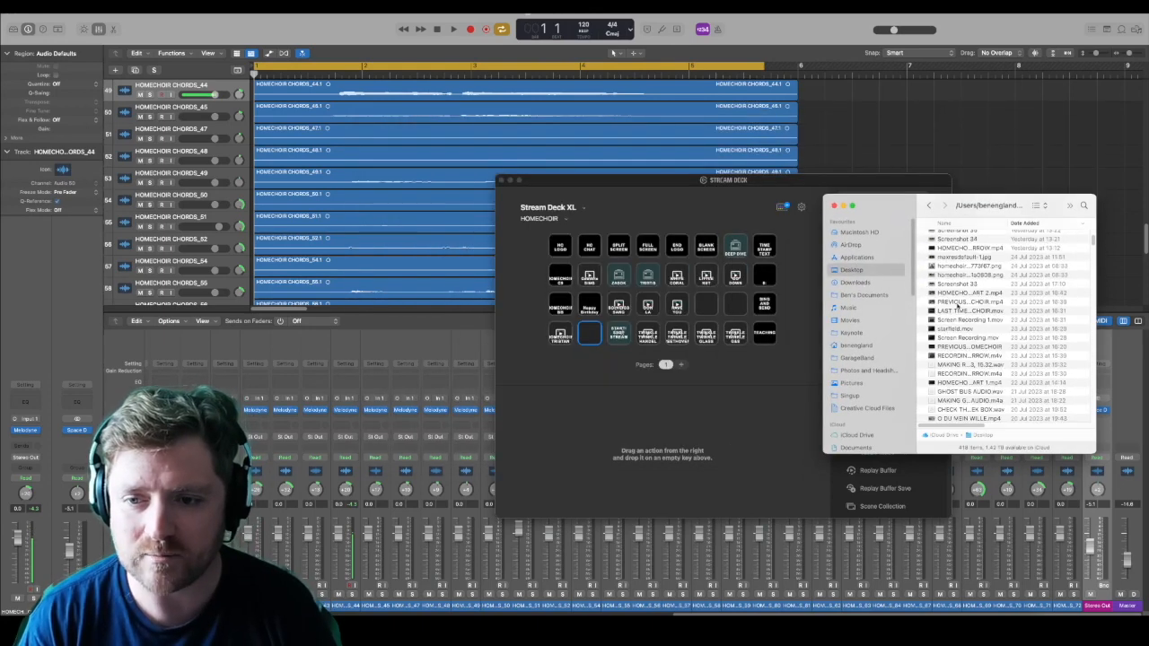
left_click_drag(970, 236, 589, 334)
Step: Set the new soundboard key to Fade Out, lower its volume slightly, and close the Finder and Stream Deck windows
left_click(763, 456)
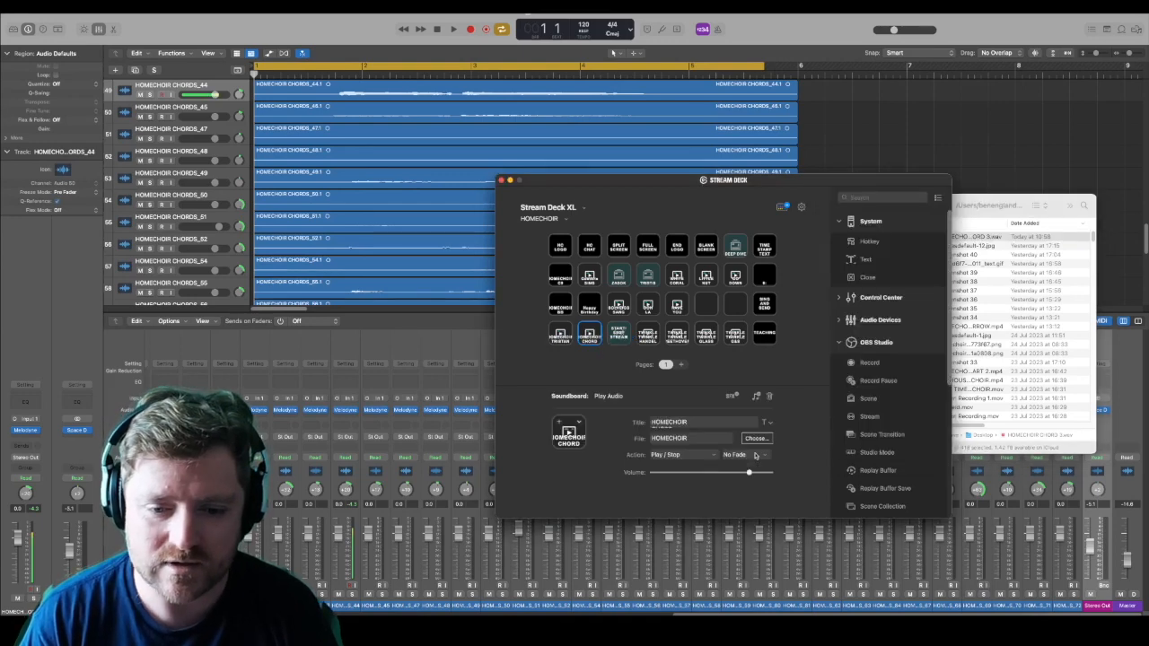
left_click(757, 456)
left_click(755, 483)
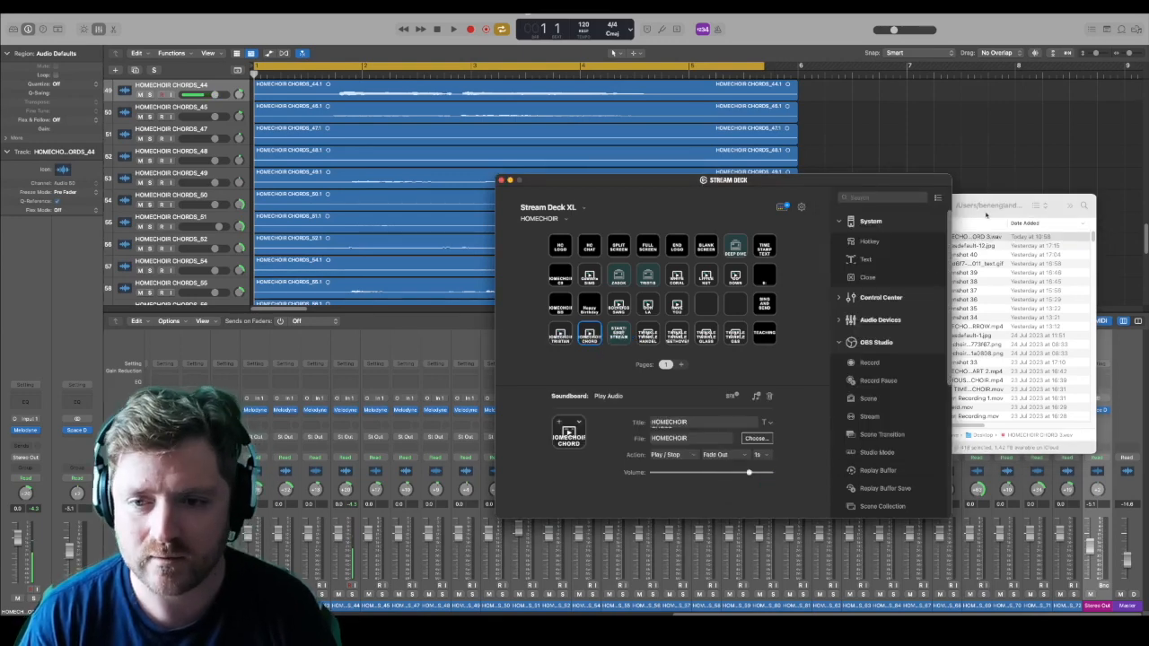
left_click(834, 206)
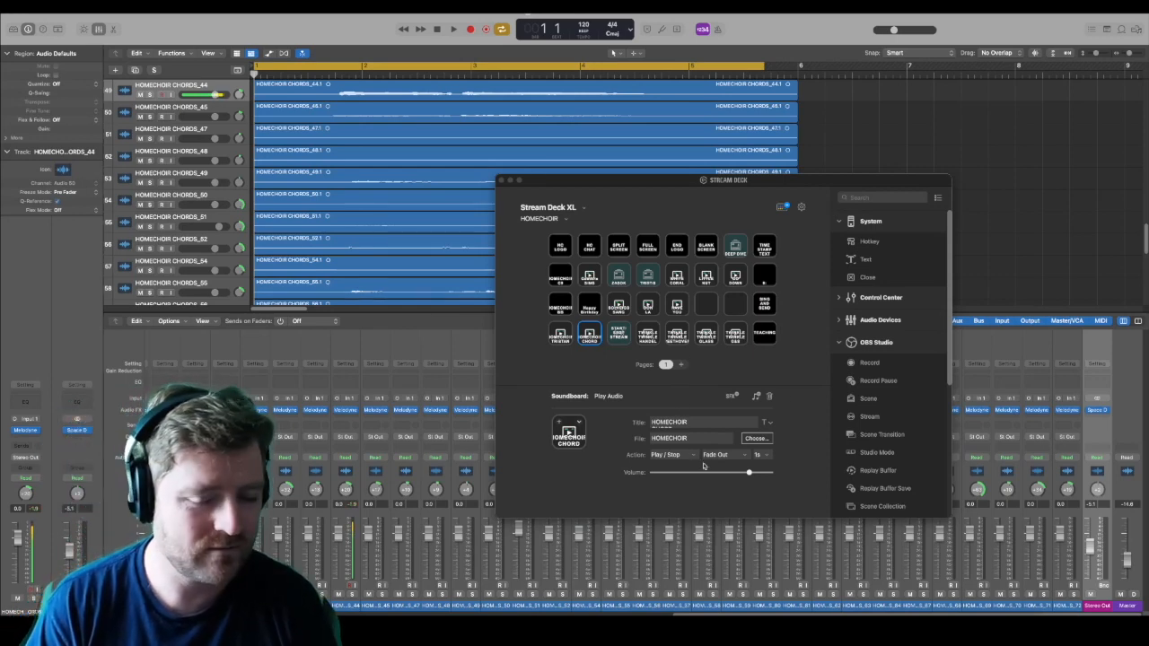
left_click_drag(749, 477, 734, 476)
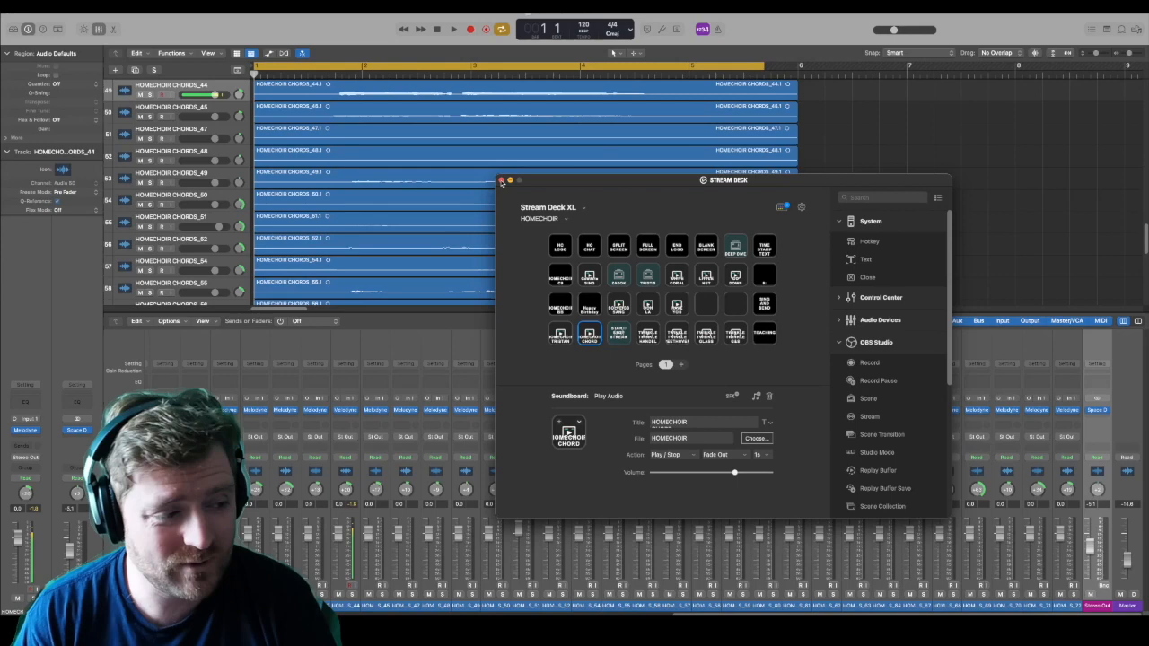
left_click(501, 181)
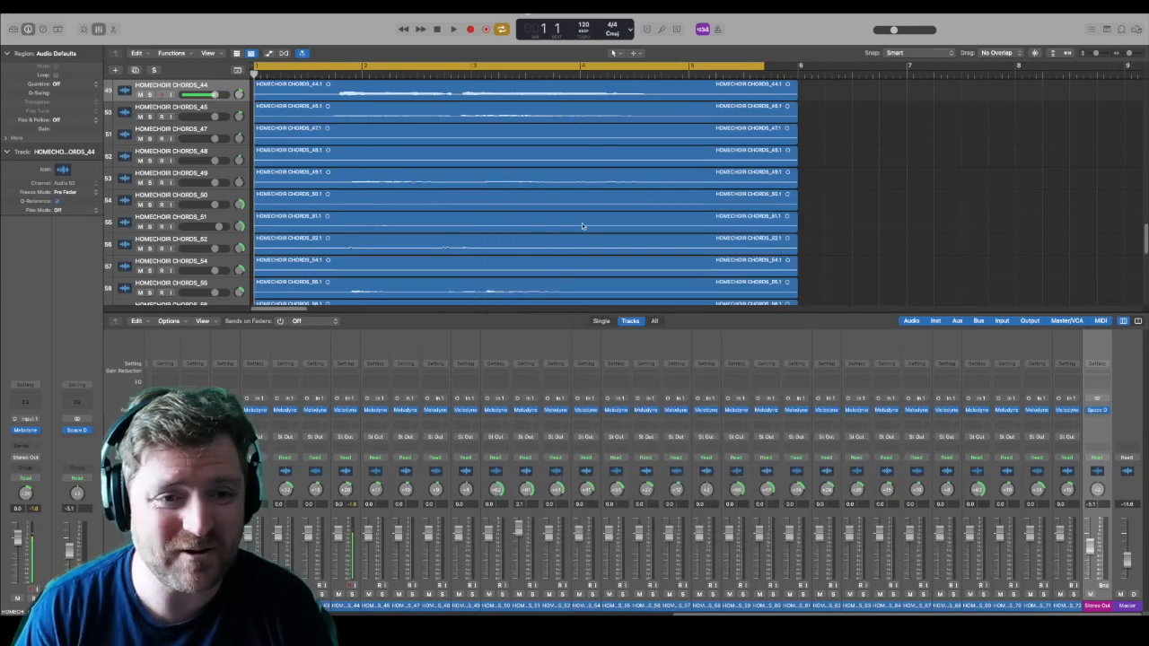
Step: Enlarge Logic Pro's tracks area and open the Melodyne editor for the HOMECHOIR CHORDS_45 track
left_click_drag(743, 312, 743, 386)
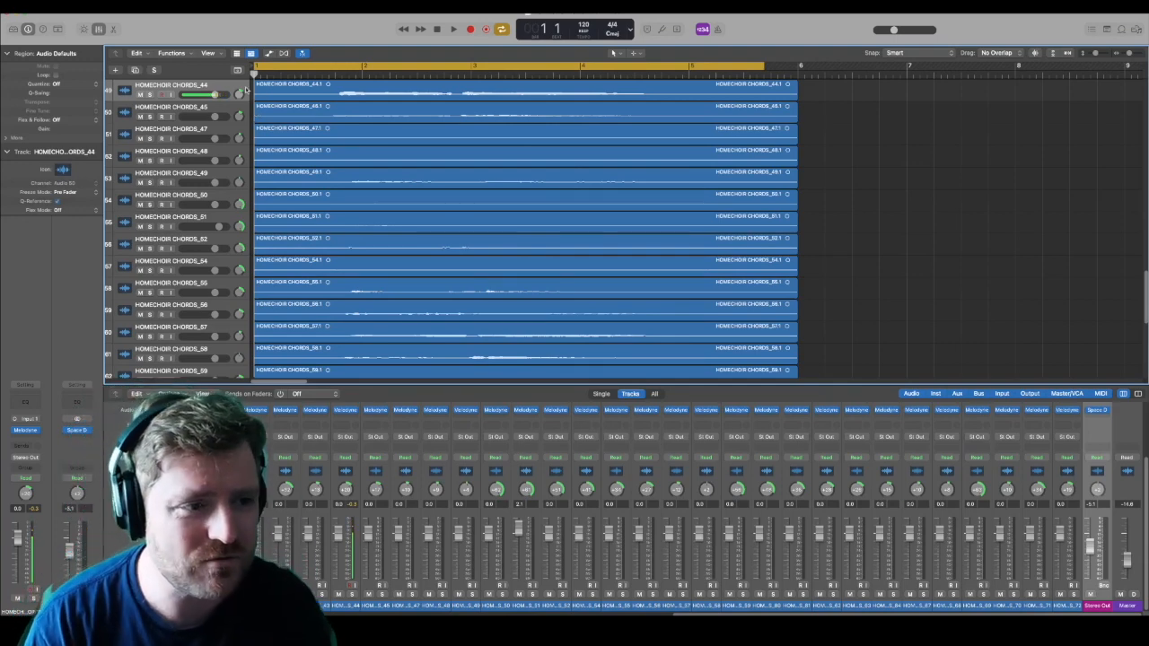
left_click(275, 91)
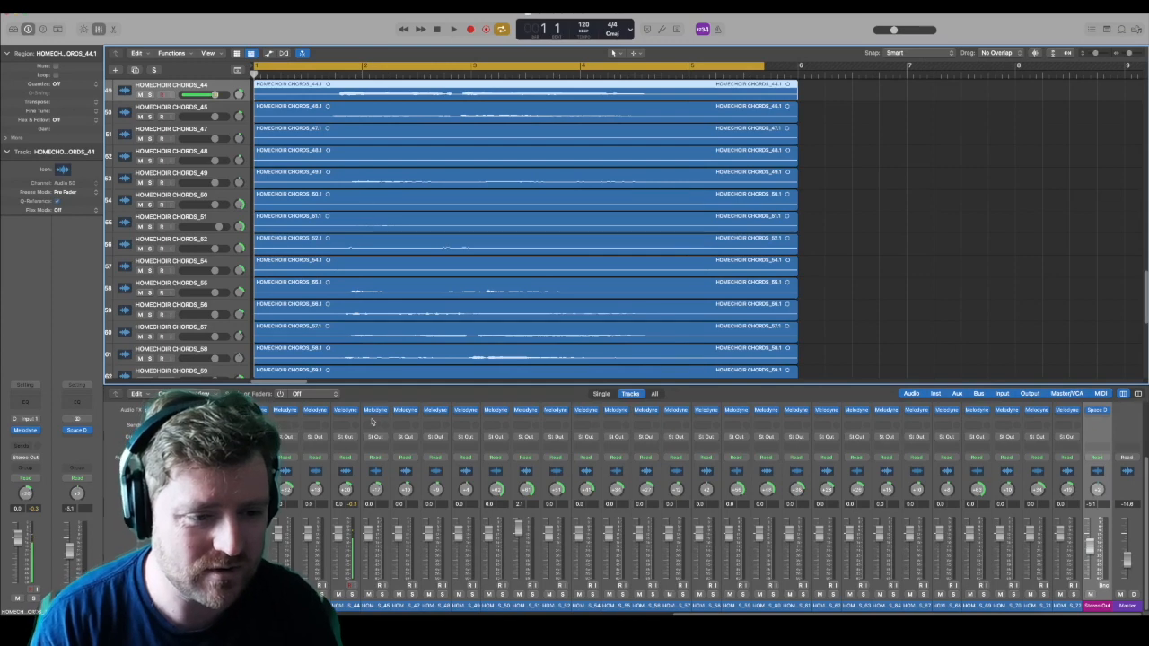
left_click(375, 410)
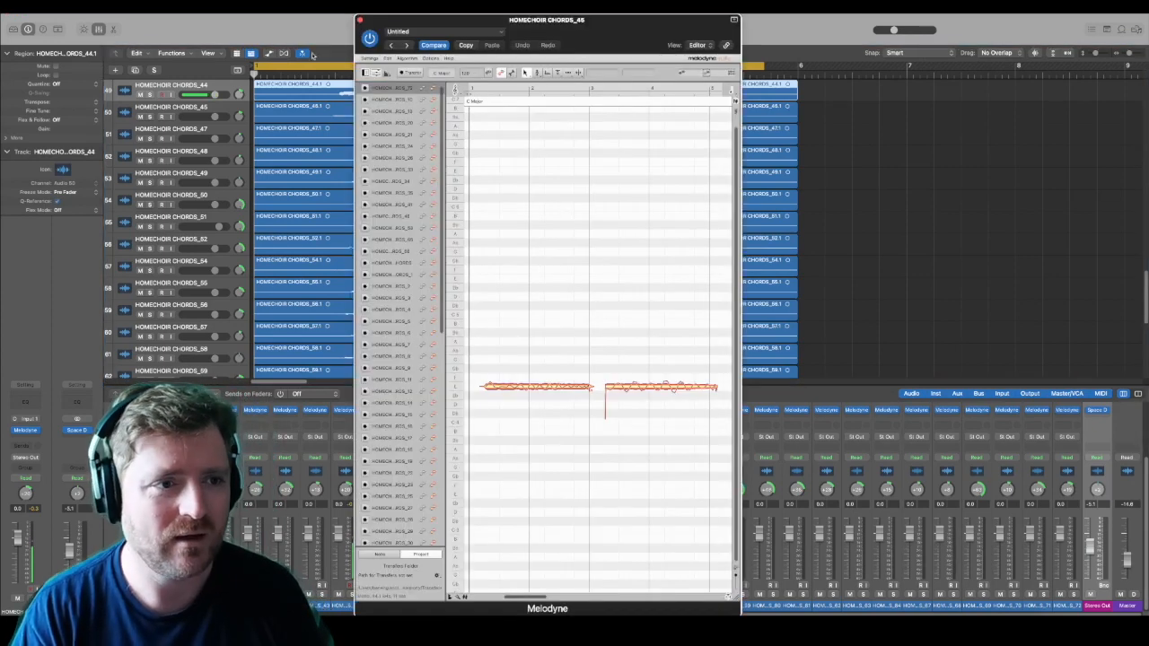
Step: Save a copy of the project as HOMECHOIR CHORD 4 in the Music folder
key("super+s")
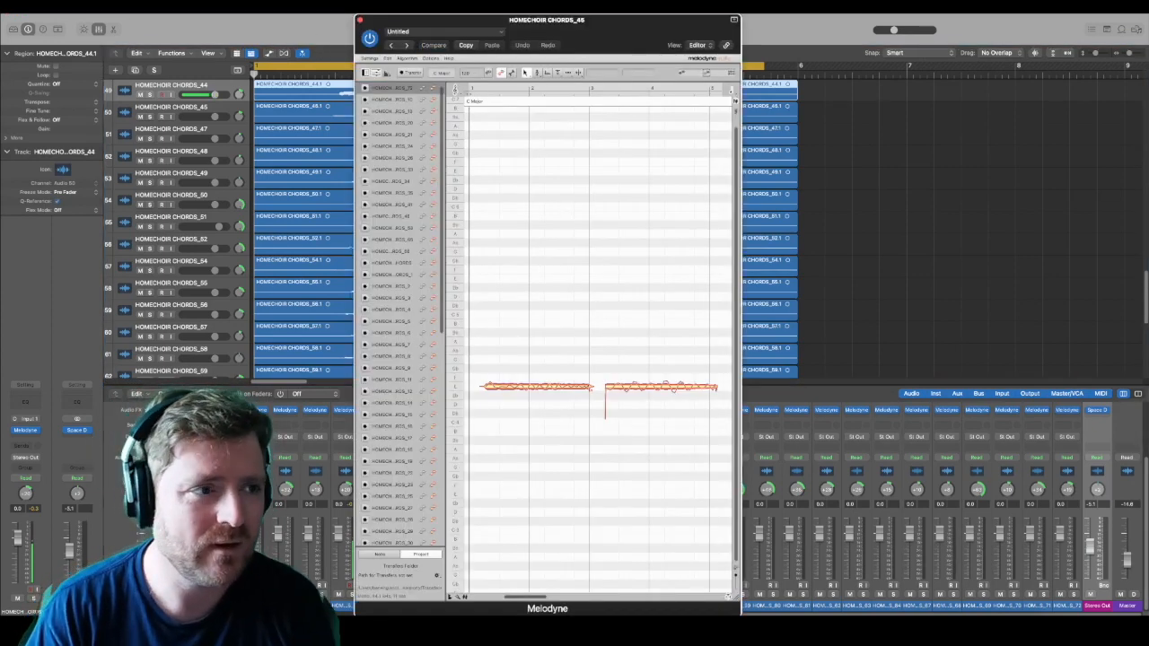
left_click(61, 8)
left_click(79, 88)
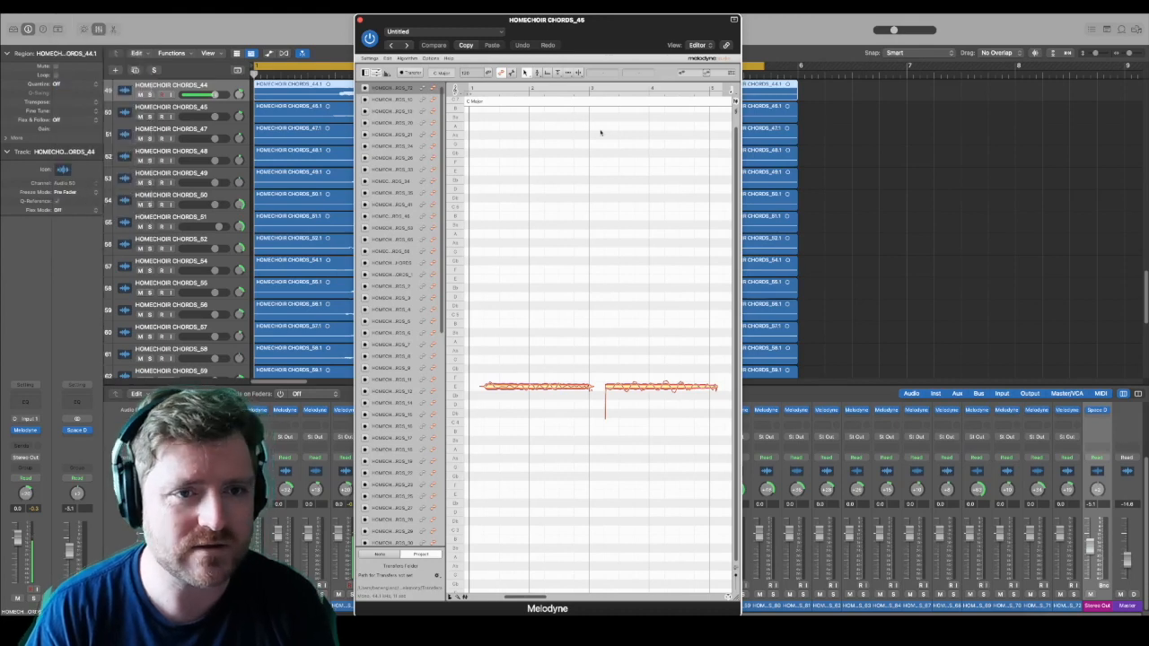
left_click(640, 115)
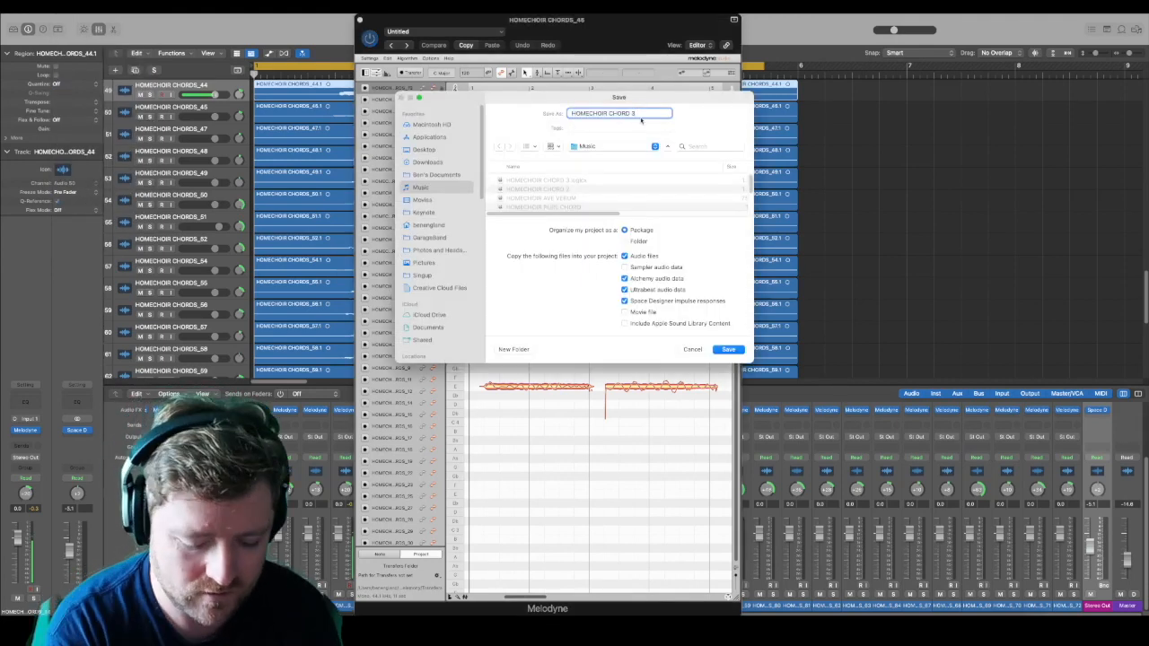
key("F4")
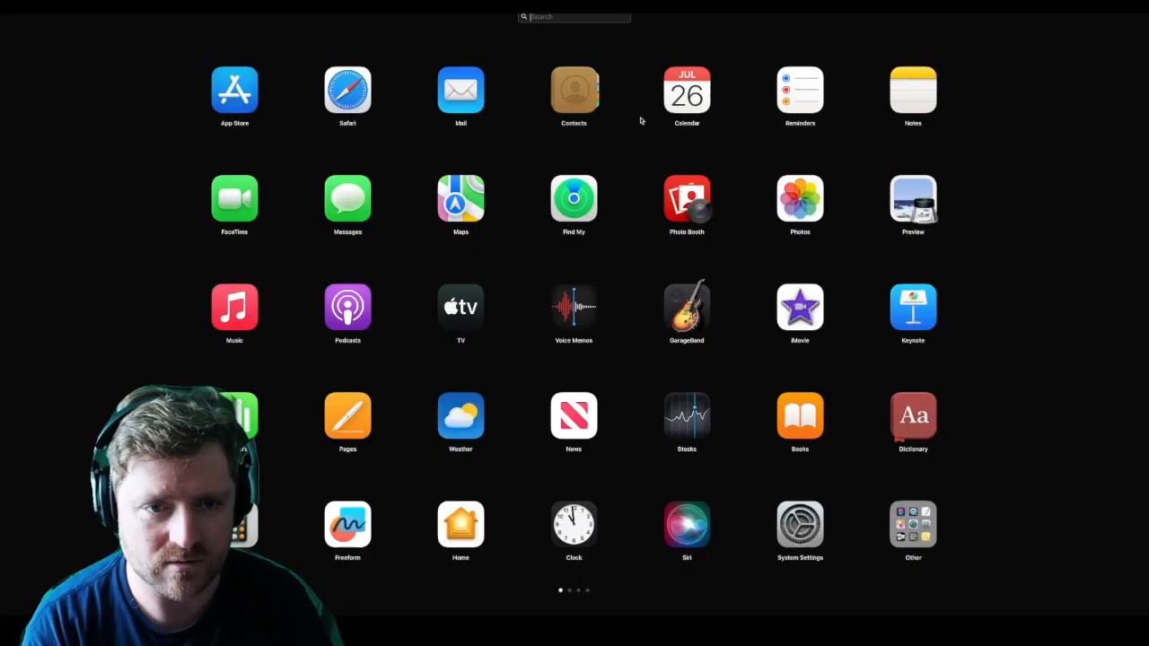
left_click(660, 159)
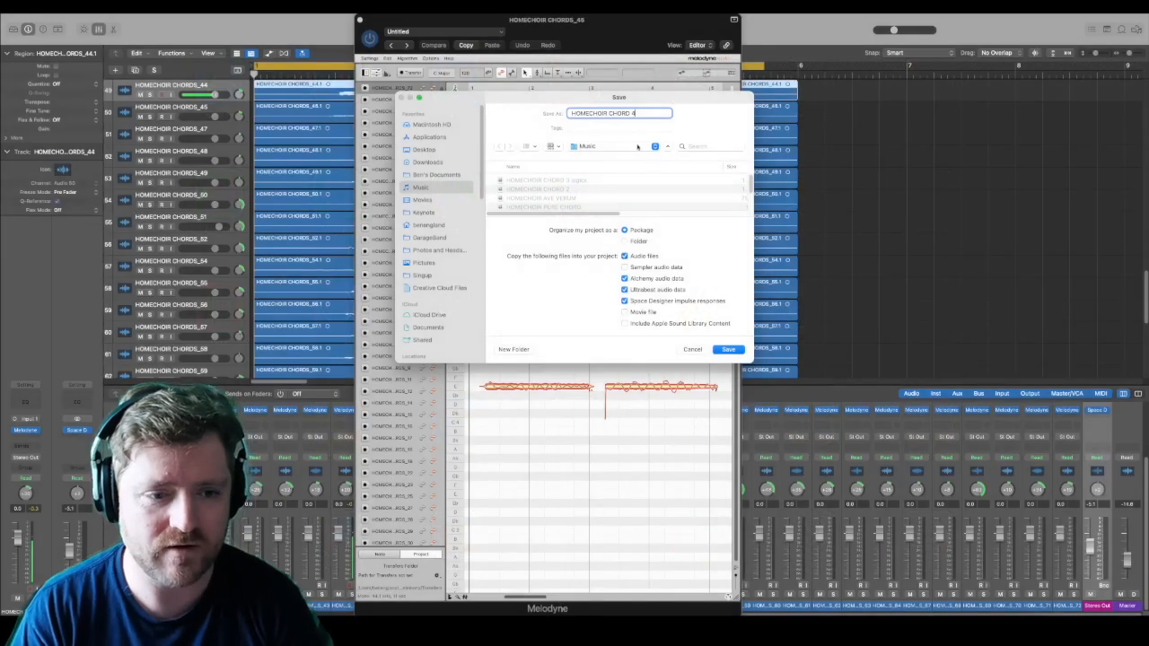
left_click(739, 352)
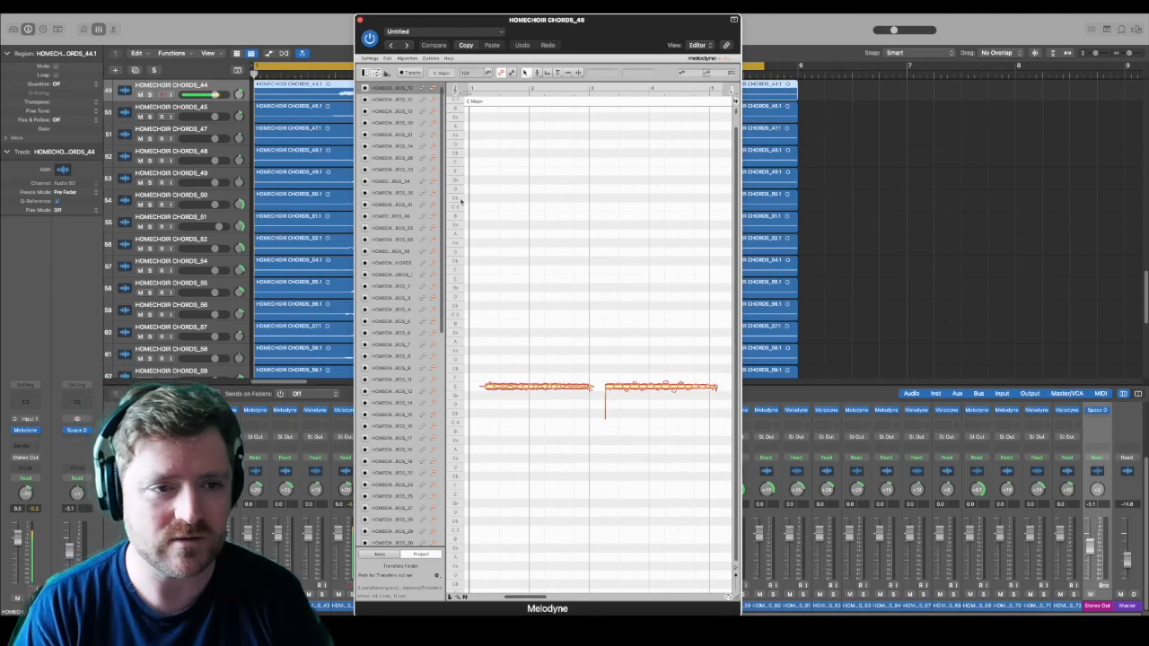
Step: Show the notes of all the choir tracks together in the Melodyne editor and close its window
left_click(435, 87)
scroll(428, 274, "down", 10)
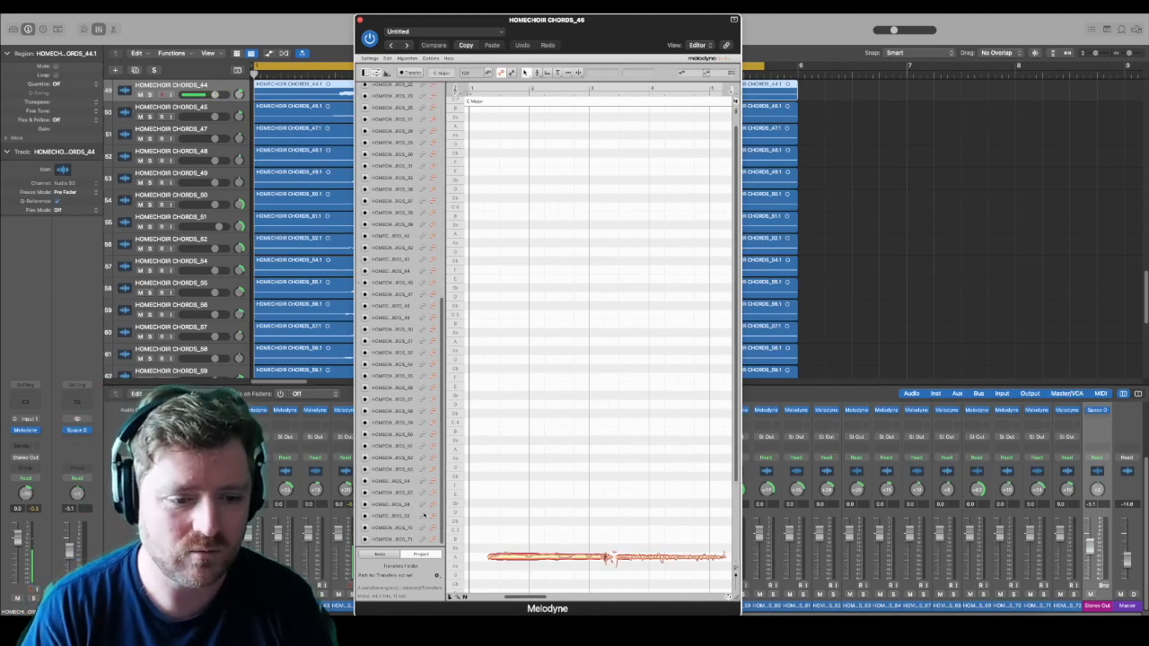
left_click(433, 541, "shift")
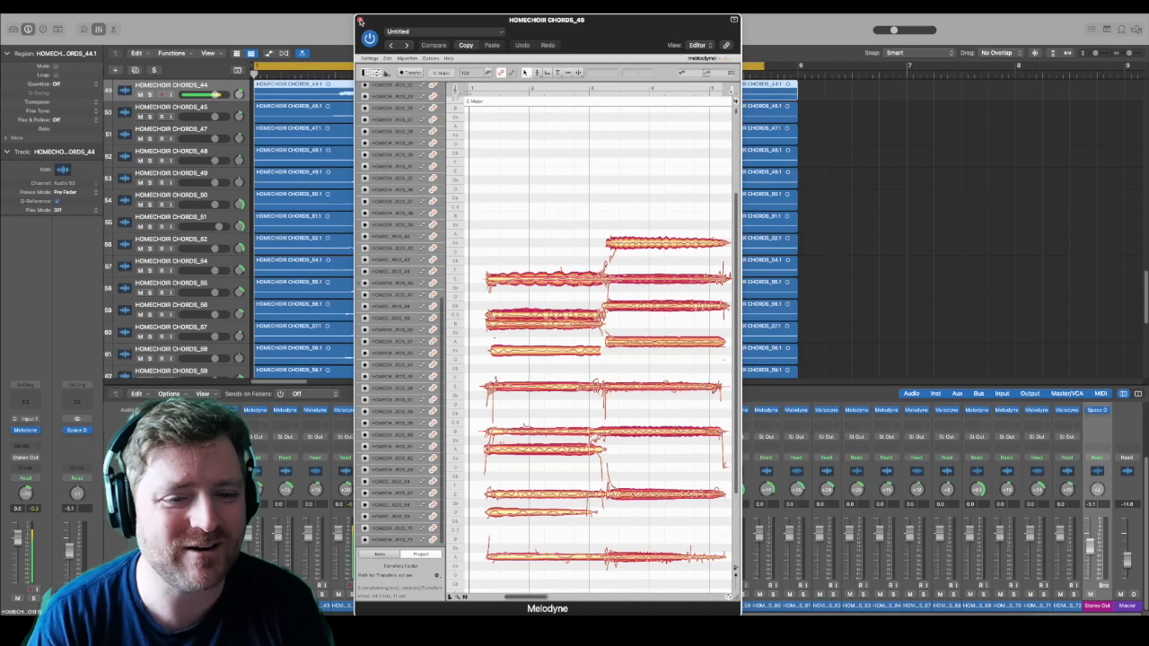
left_click(359, 20)
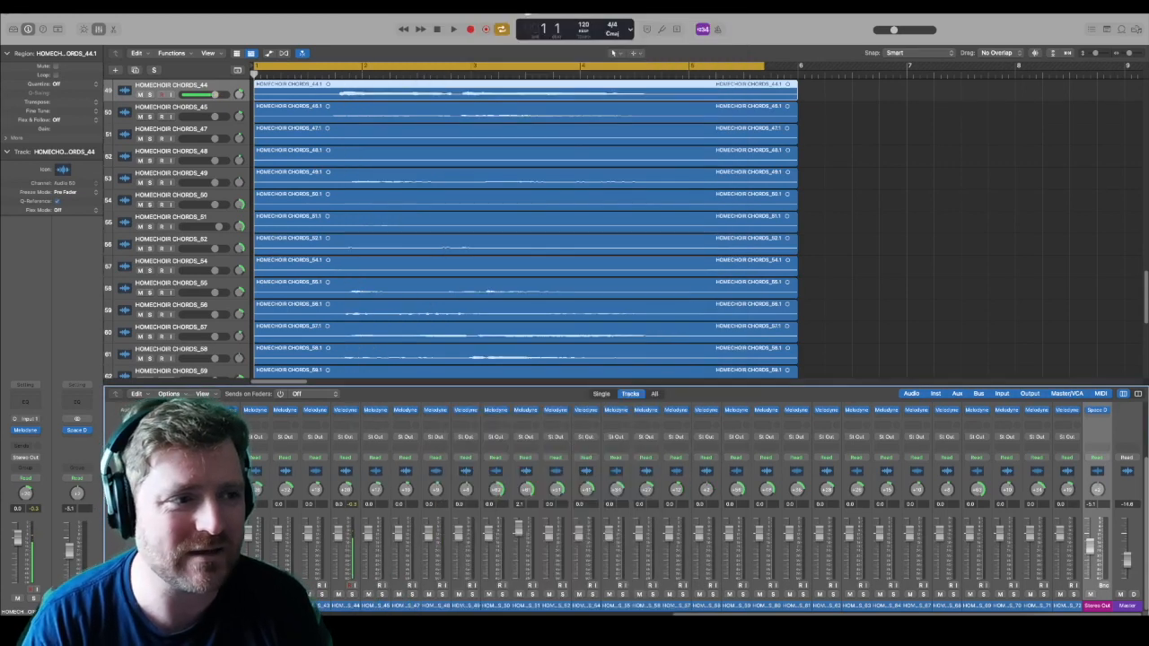
Step: Open the HOMECHOIR FUSE CHORD project
left_click(67, 6)
mouse_move(90, 42)
left_click(198, 63)
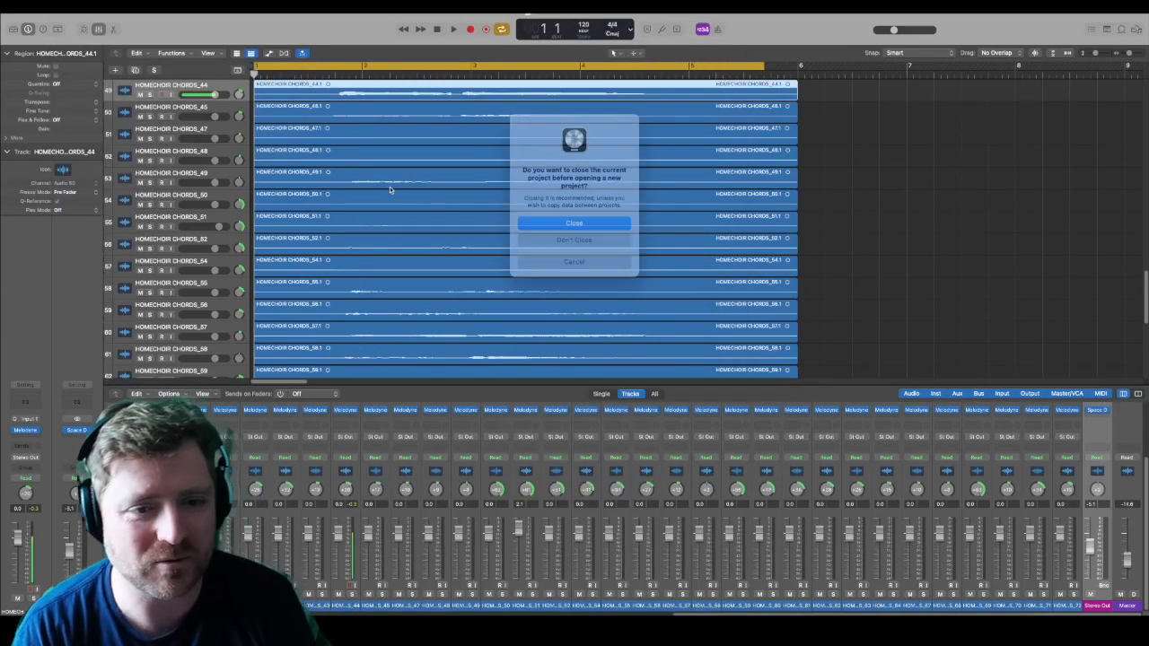
left_click(588, 236)
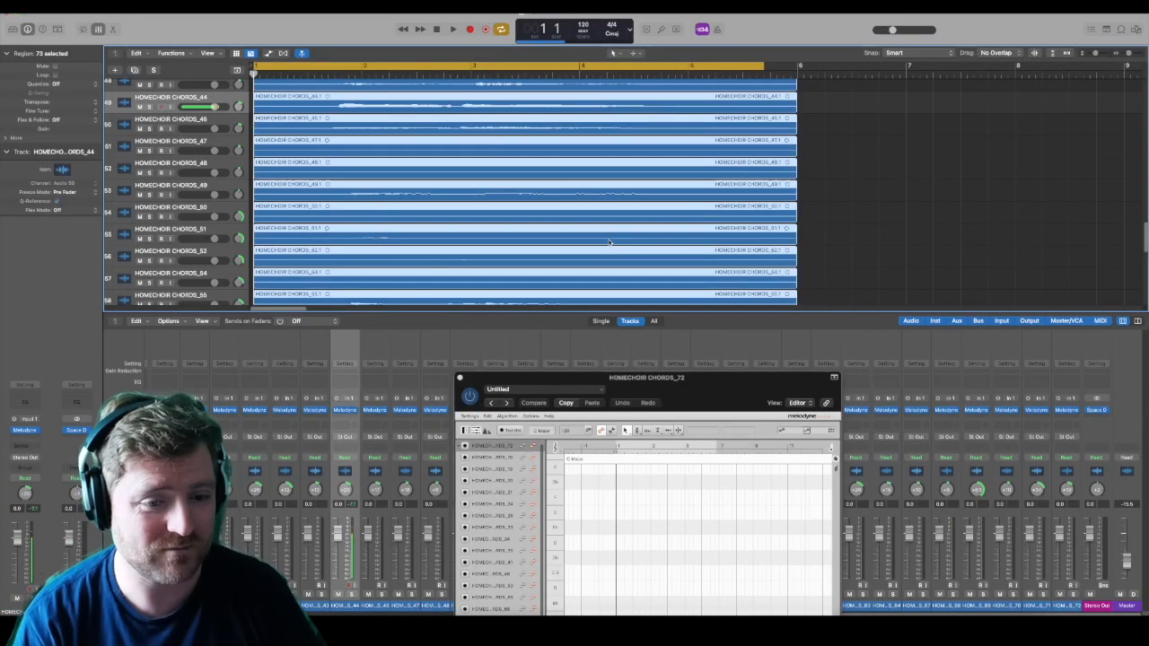
Step: Reposition and widen the HOMECHOIR CHORDS_72 Melodyne window, show the notes of all choir tracks, and play the chords
left_click_drag(602, 379, 510, 27)
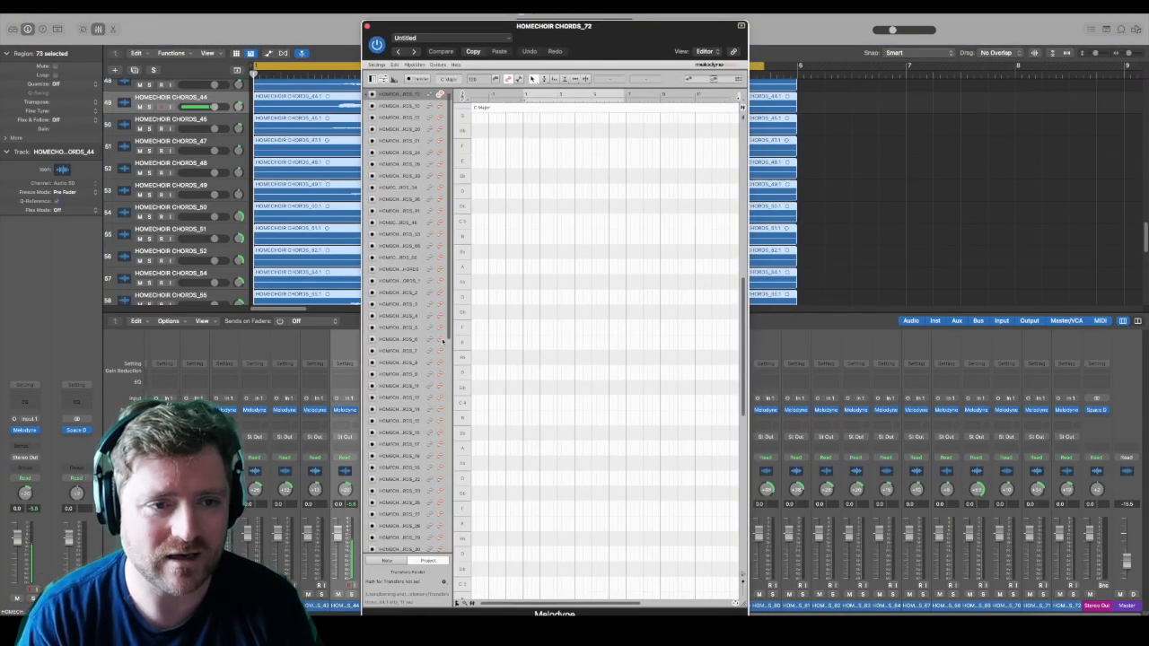
scroll(438, 409, "down", 10)
left_click(440, 548, "shift")
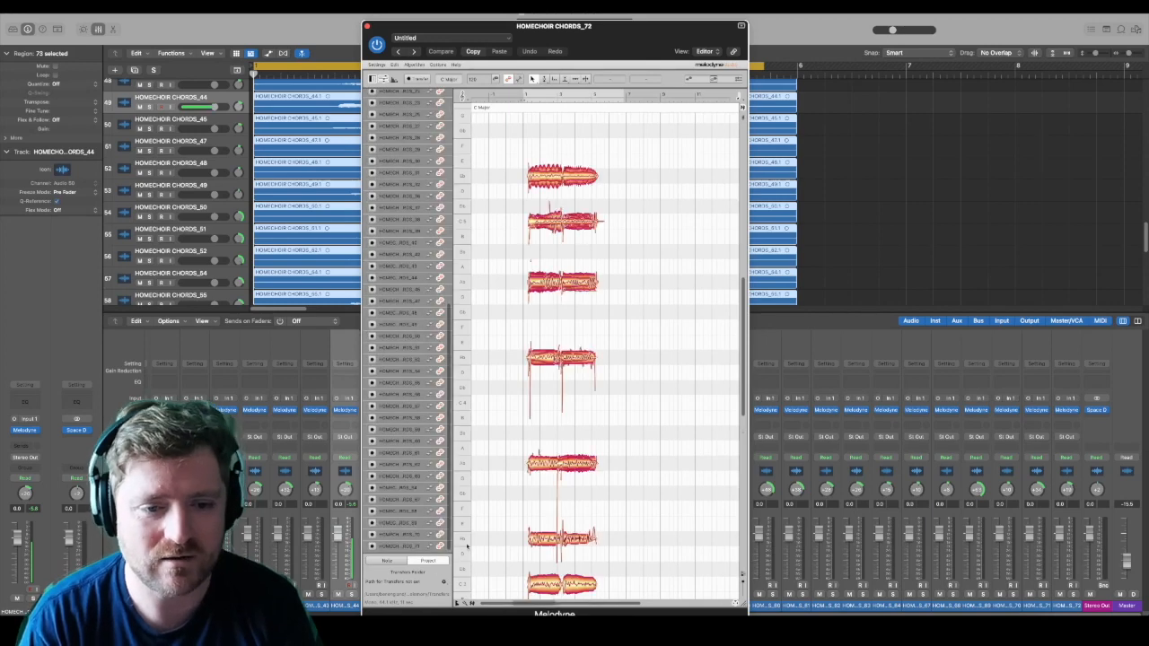
left_click_drag(736, 602, 841, 602)
key("space")
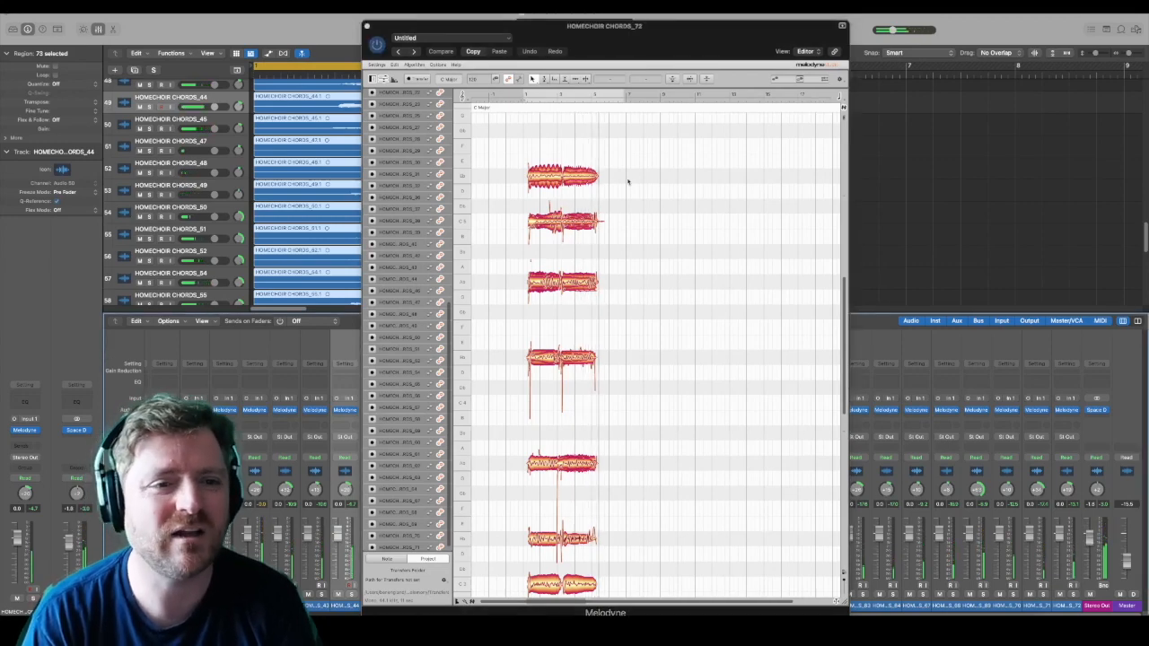
Step: Select every voice's second-chord notes in Melodyne and stretch their ends to about halfway through bar 6
left_click_drag(665, 25, 765, 22)
left_click_drag(895, 597, 749, 606)
left_click_drag(783, 144, 814, 576)
left_click_drag(832, 139, 759, 591)
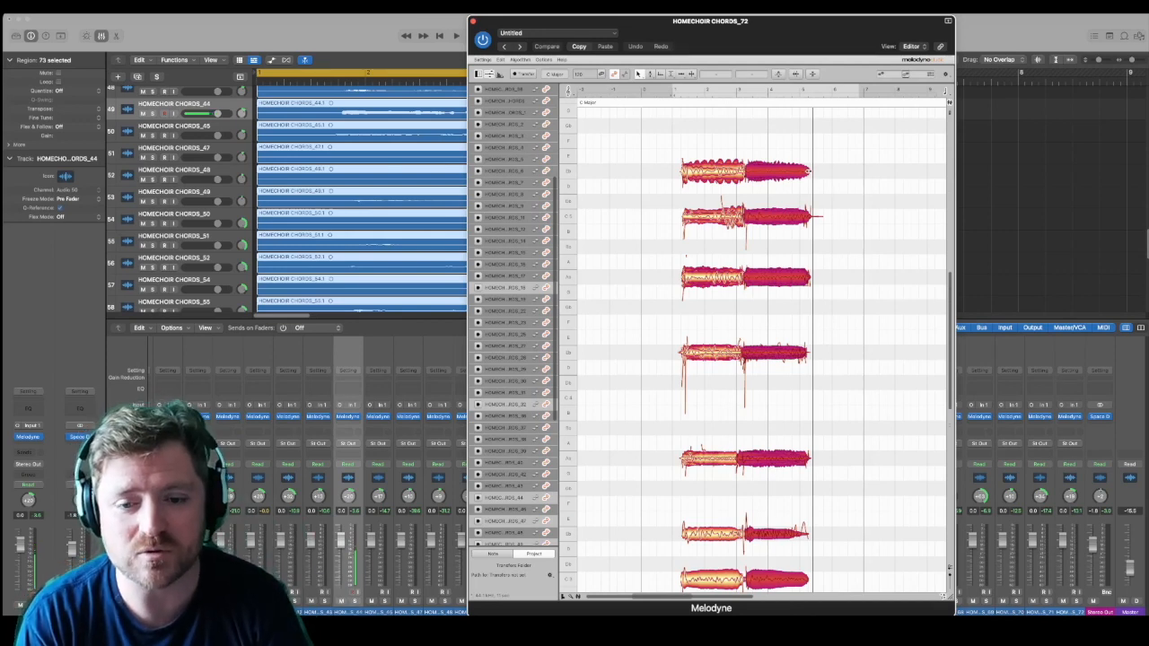
left_click_drag(811, 170, 854, 171)
Step: Uncover the Logic Pro ruler, extend the cycle range to bar 7, and play the lengthened chords
left_click_drag(824, 42, 822, 116)
left_click_drag(768, 77, 912, 79)
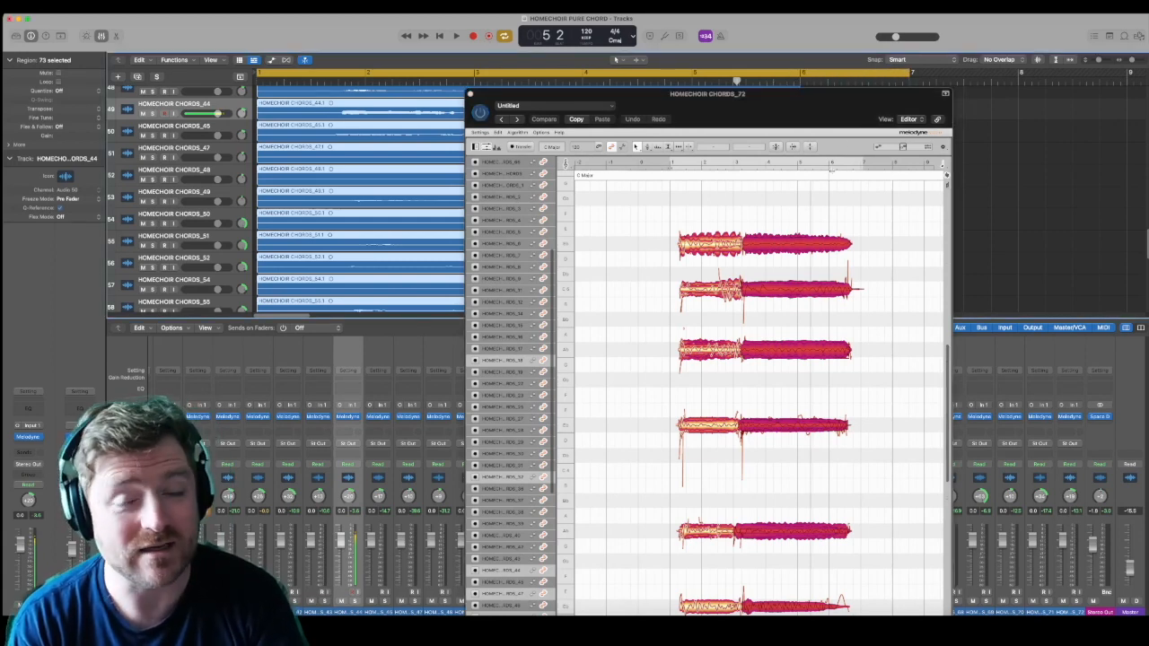
key("space")
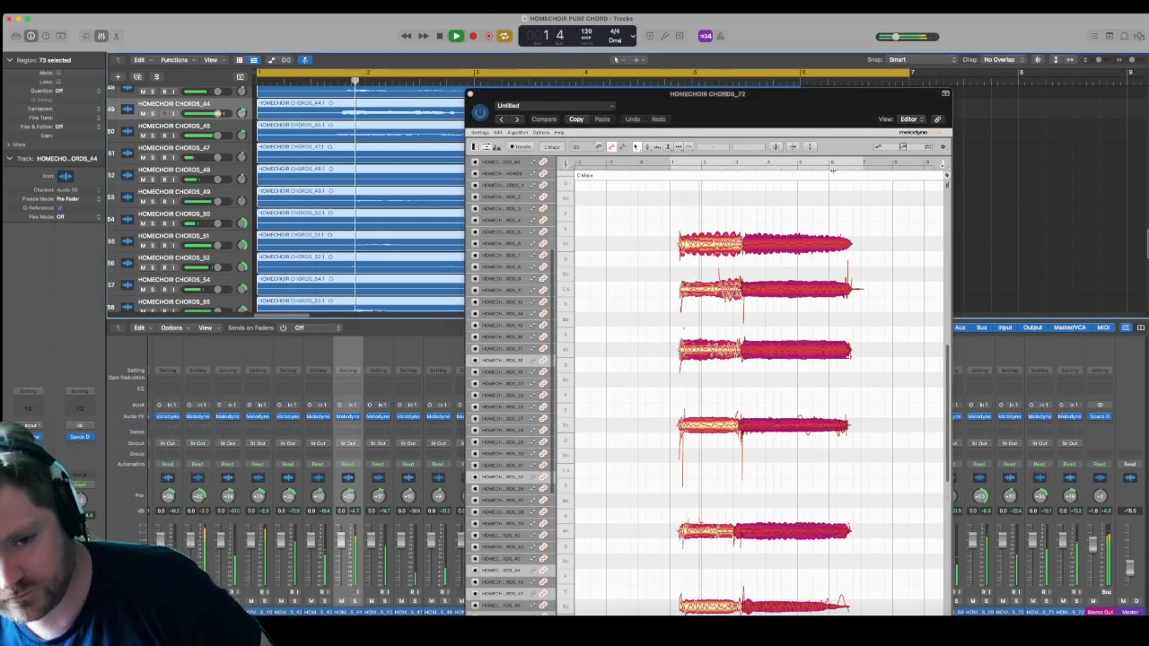
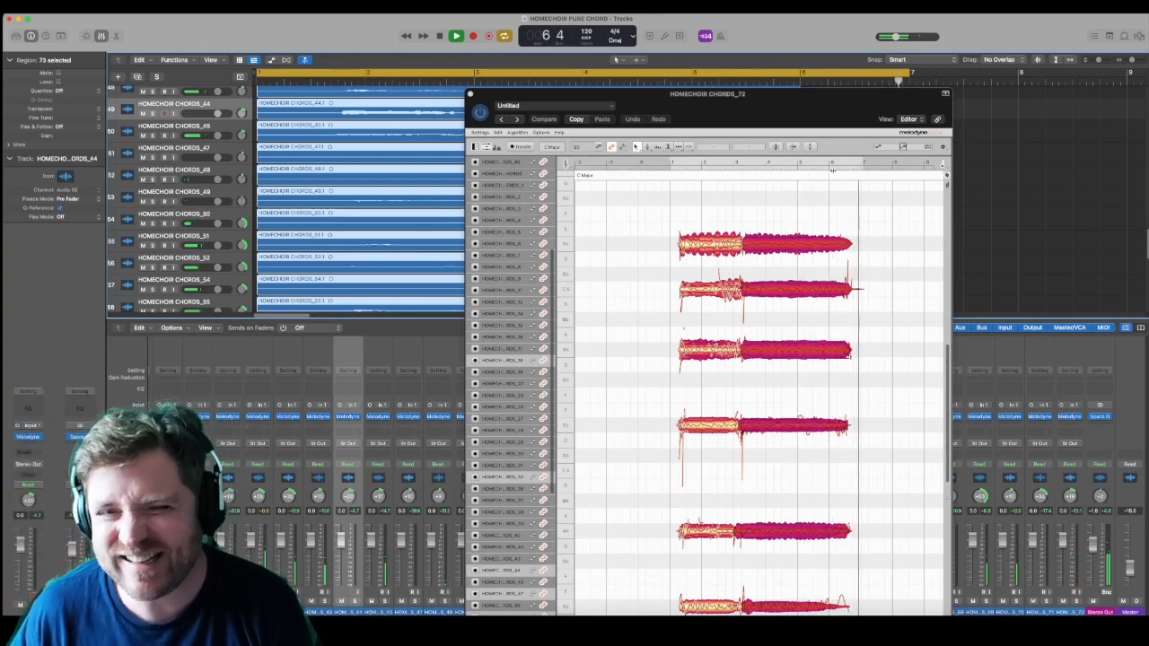
Step: Stop playback and shorten the selected second-chord notes of all voices so they end at about bar 5
key("space")
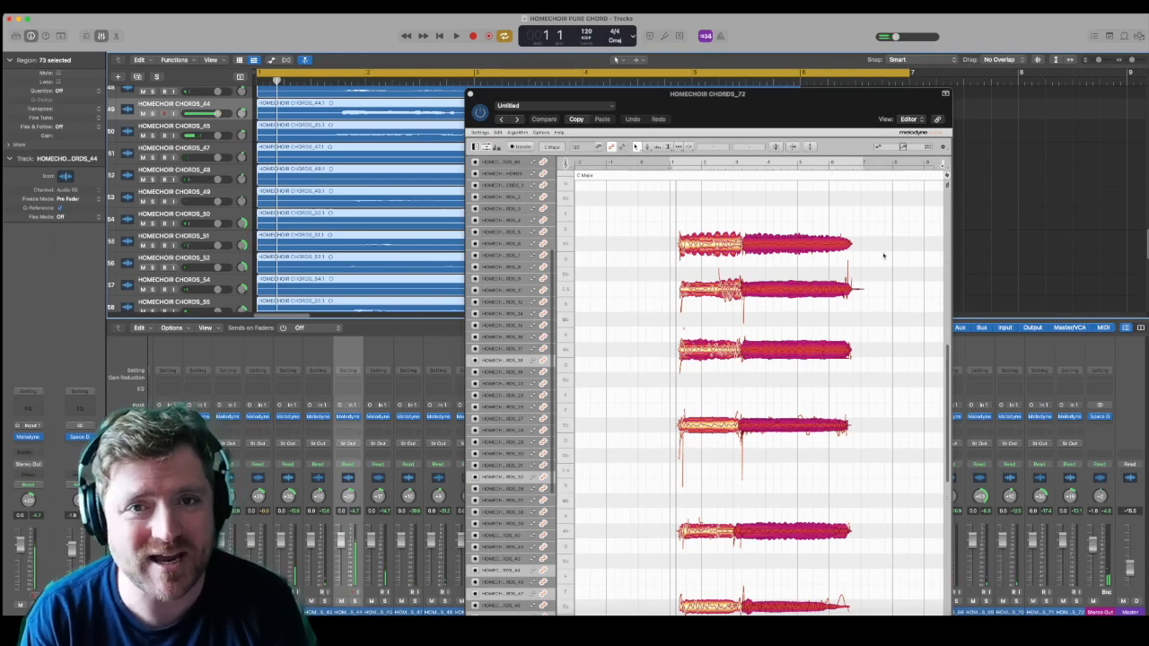
left_click_drag(852, 244, 820, 244)
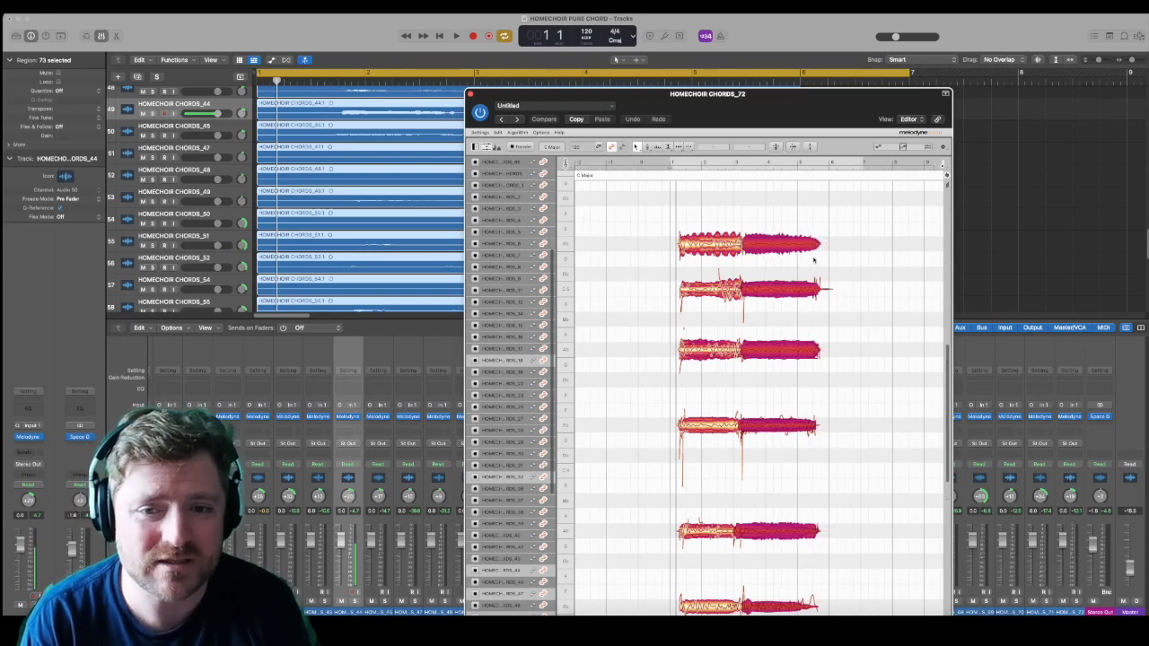
left_click_drag(820, 245, 795, 245)
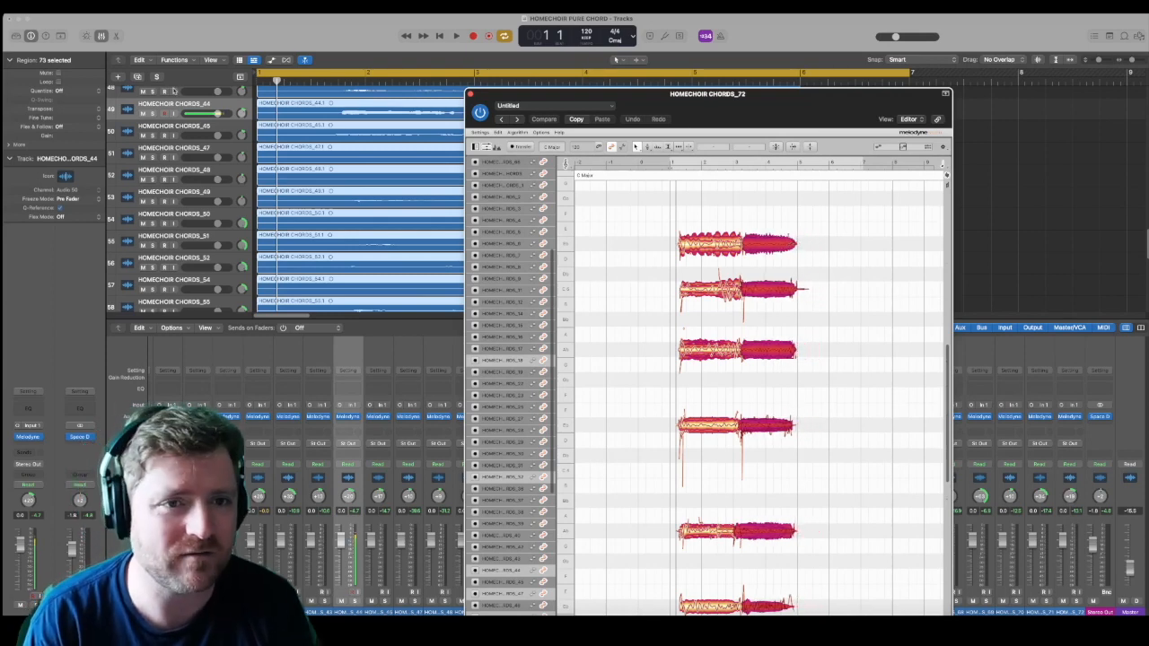
Step: Save a copy of the project as HOMECHOIR AVE
left_click(62, 6)
left_click(103, 97)
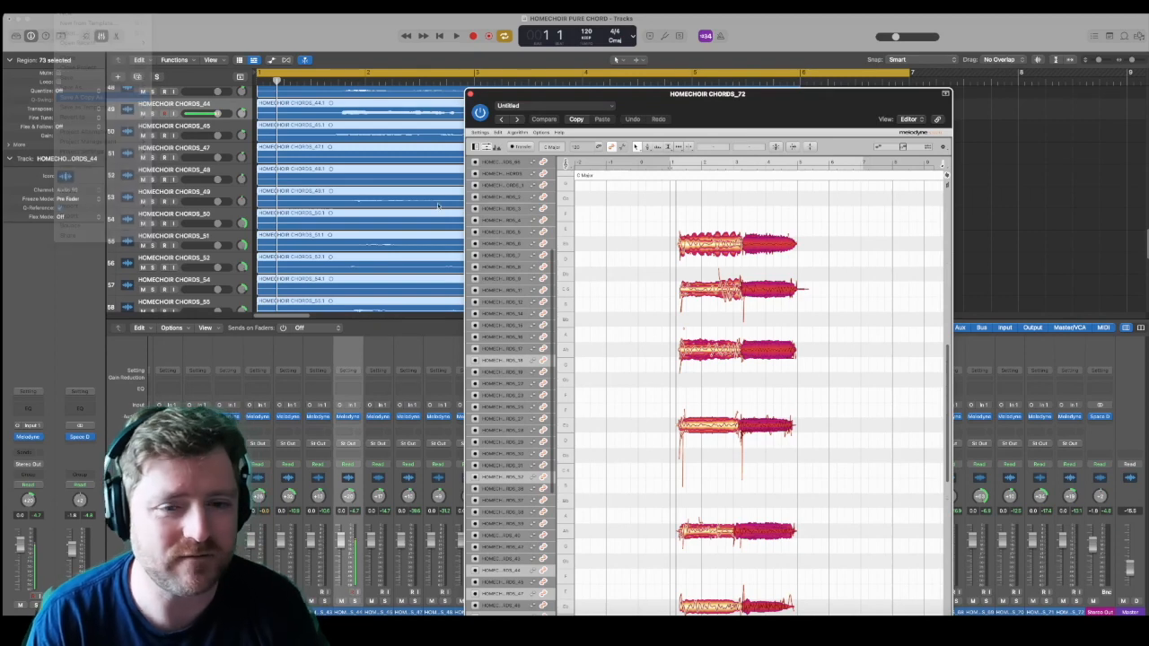
key("Right")
key("alt+shift+Left")
key("alt+shift+Left")
type("AVE")
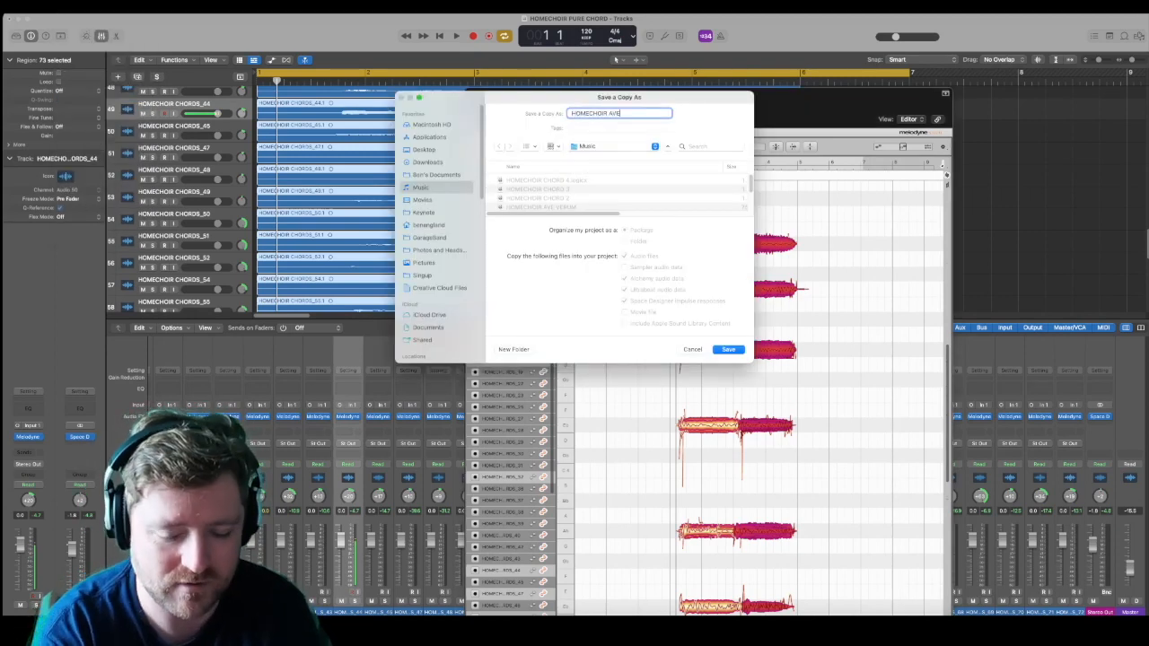
key("Return")
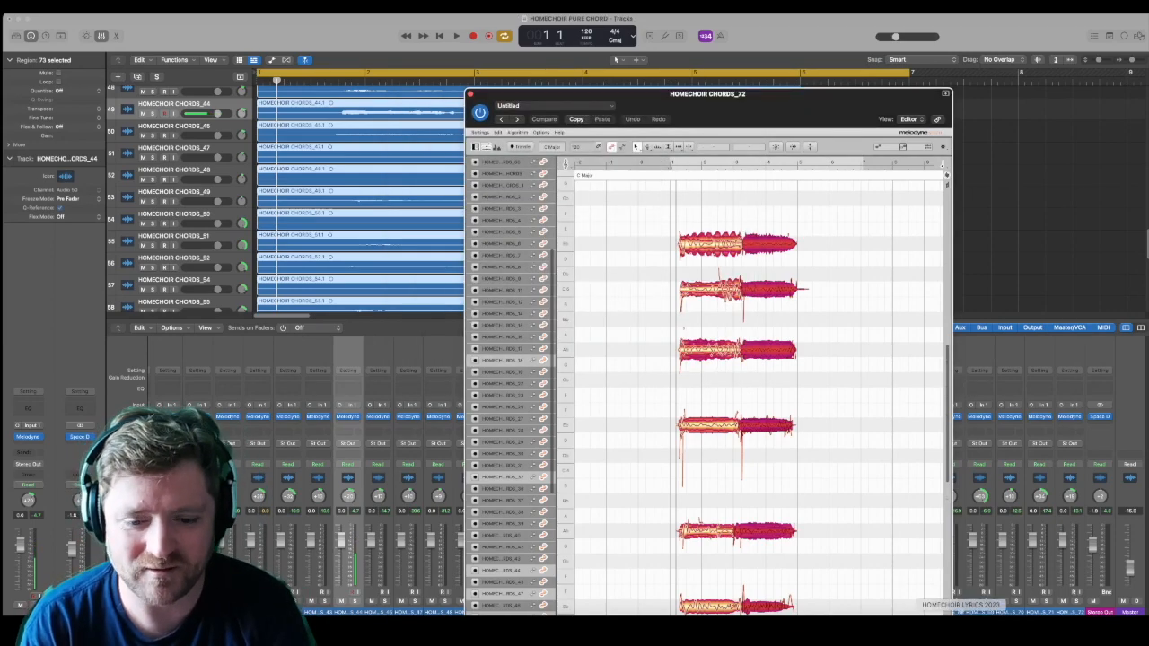
Step: Move the HOMECHOIR CHORDS_72 Melodyne window higher and select the lowest voice's second-chord notes
left_click_drag(823, 97, 756, 29)
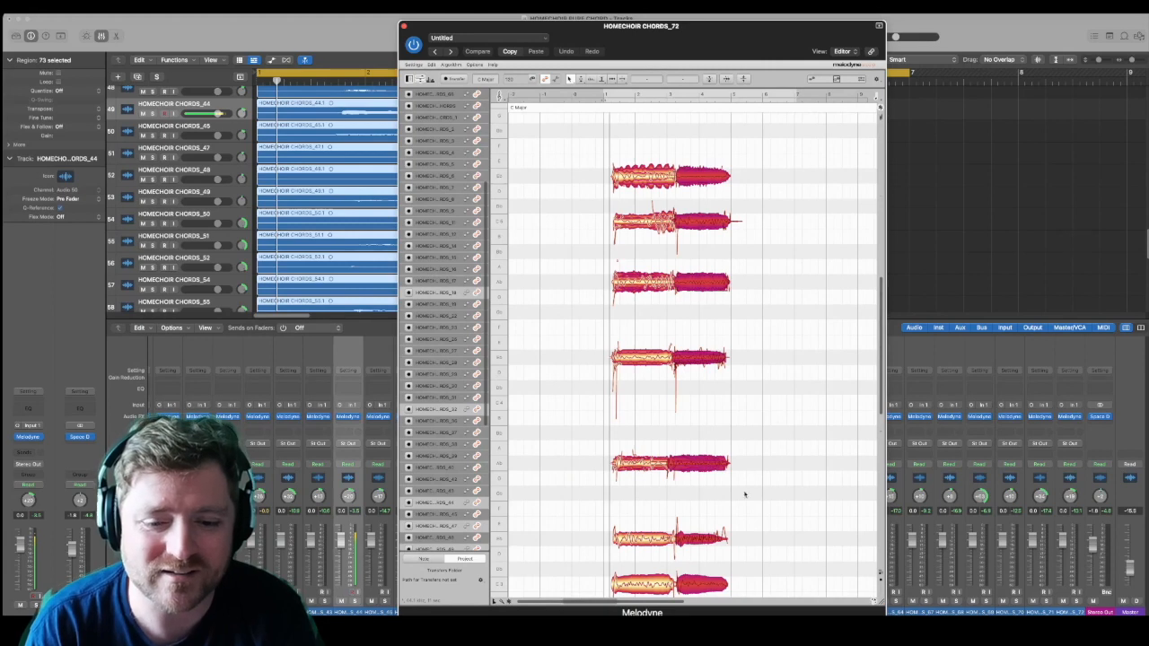
scroll(774, 445, "down", 3)
left_click_drag(711, 551, 726, 579)
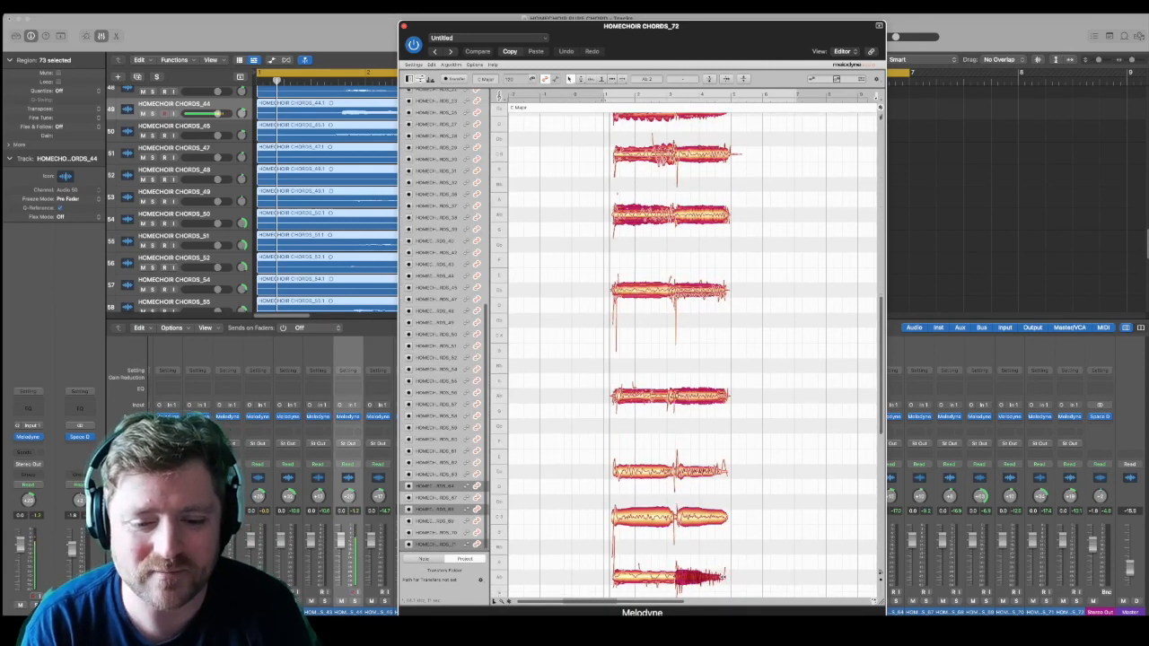
scroll(729, 580, "up", 5)
scroll(729, 580, "down", 8)
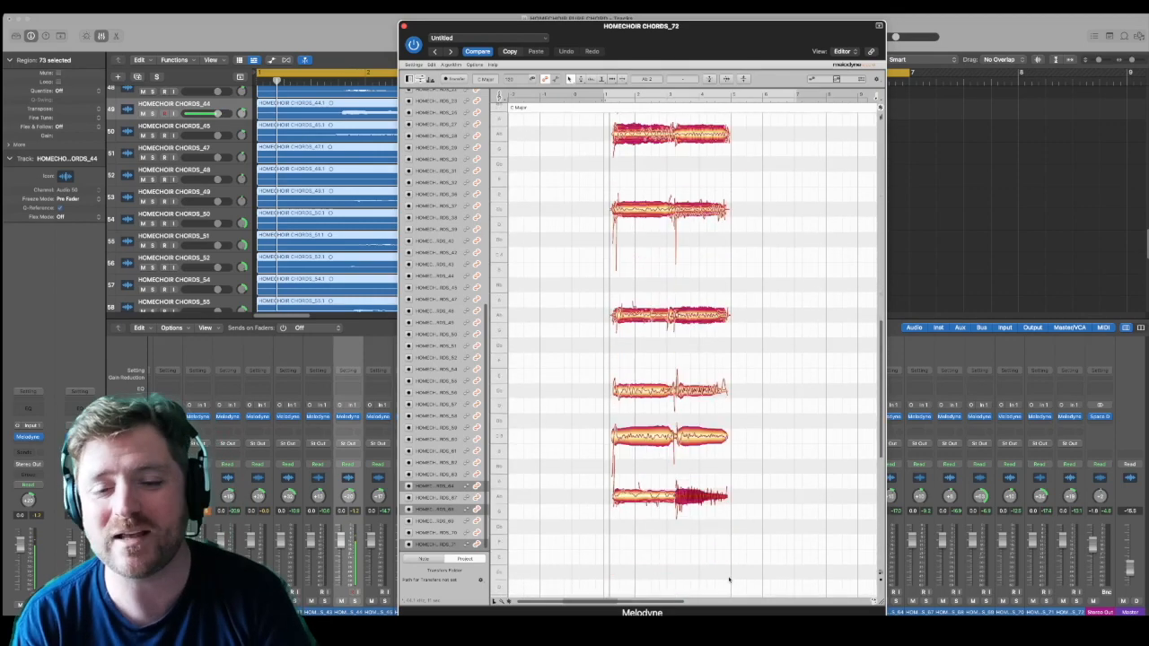
Step: Select every voice's first-chord notes and pull their starts later, to just before bar 2
left_click(631, 544)
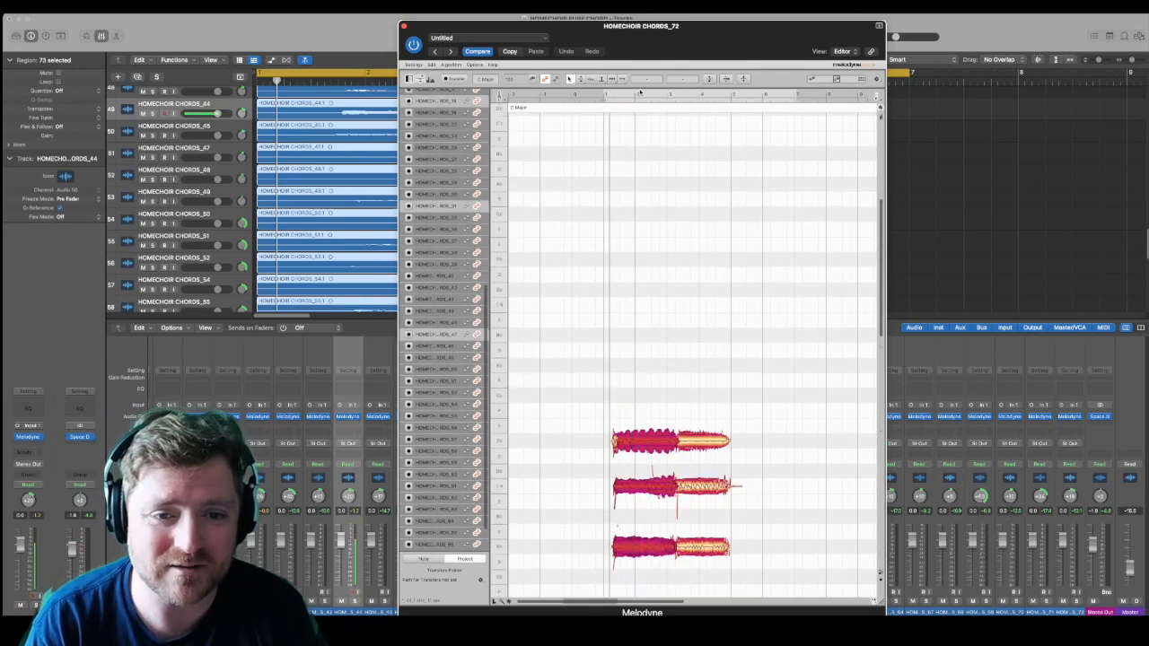
left_click_drag(613, 404, 672, 404)
scroll(692, 355, "down", 5)
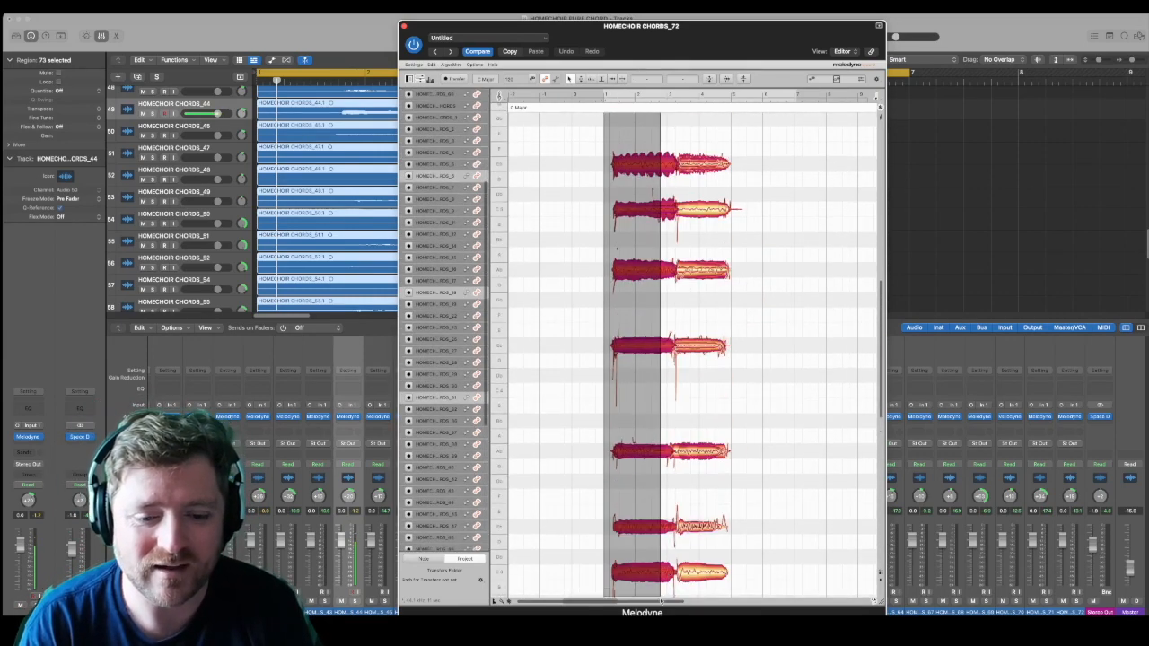
scroll(671, 573, "down", 3)
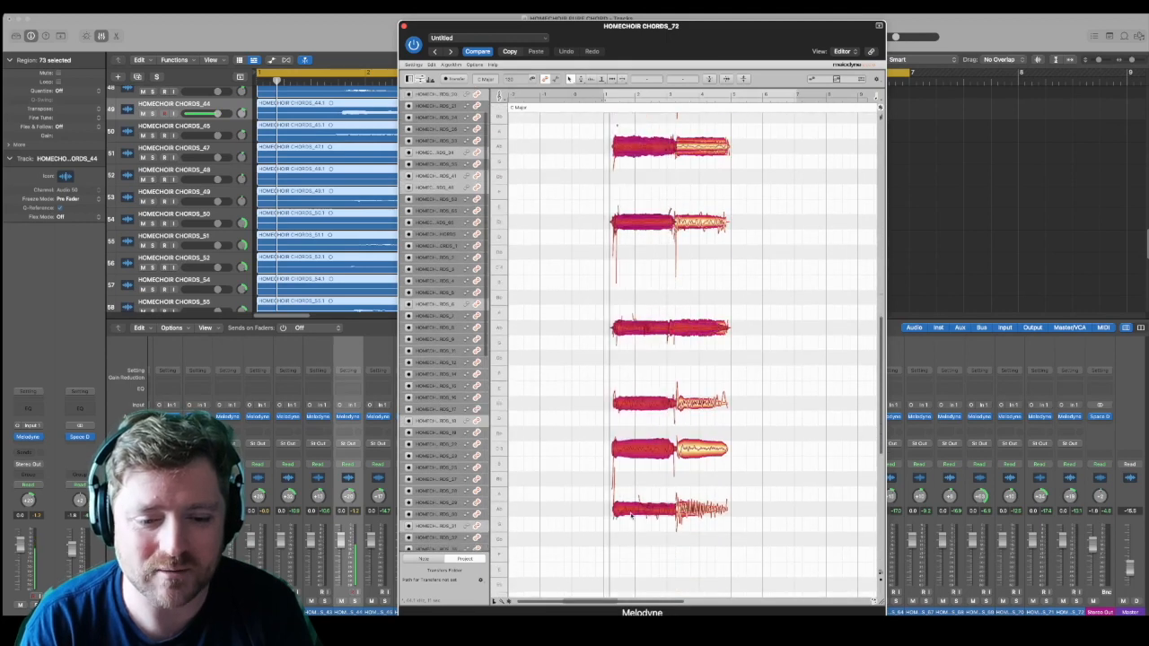
left_click_drag(614, 513, 632, 512)
Step: Pull in the remaining early first-chord note starts so they line up with the other voices just before bar 2
left_click(624, 334)
scroll(620, 260, "up", 2)
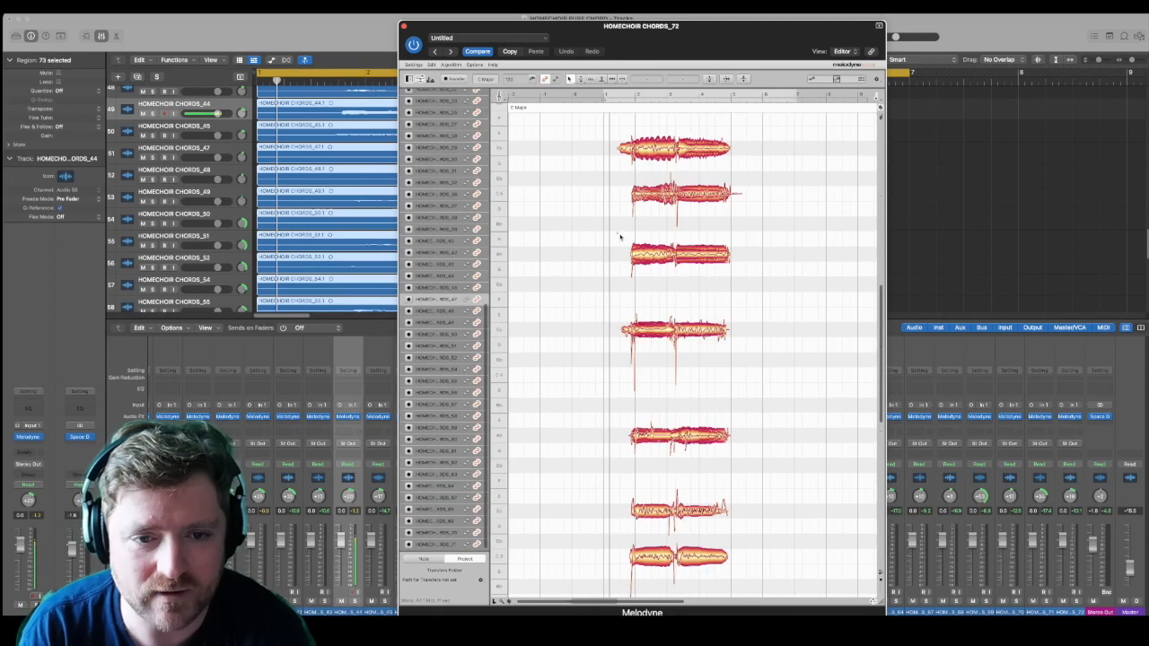
scroll(609, 179, "up", 1)
left_click(618, 188)
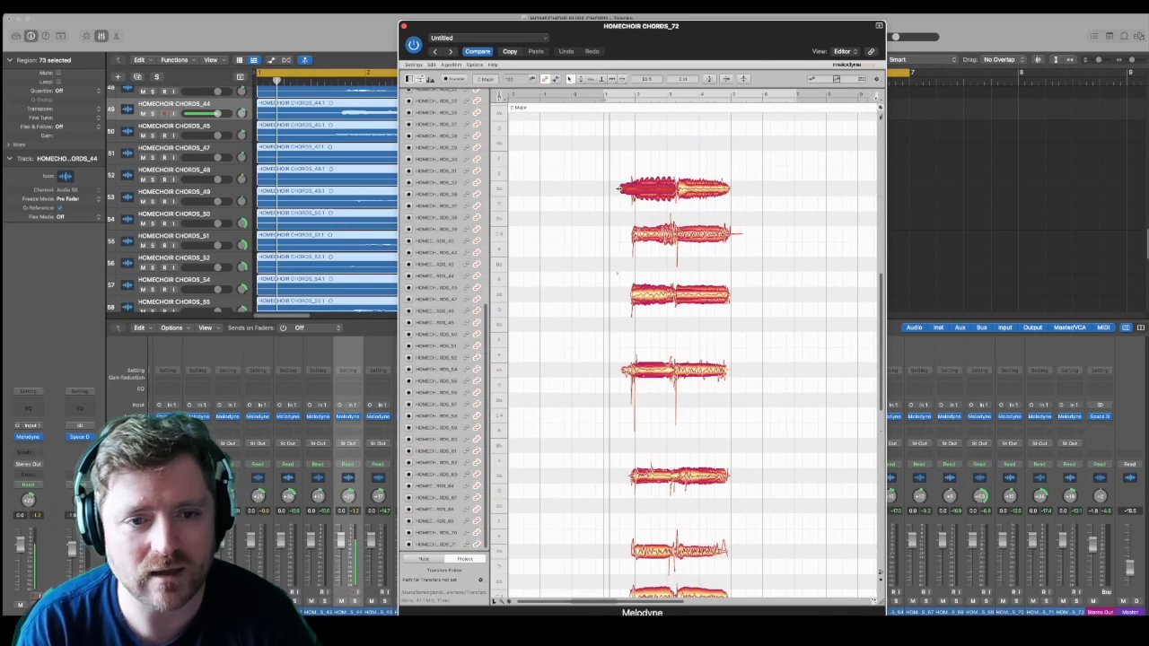
left_click(639, 296)
left_click(624, 373)
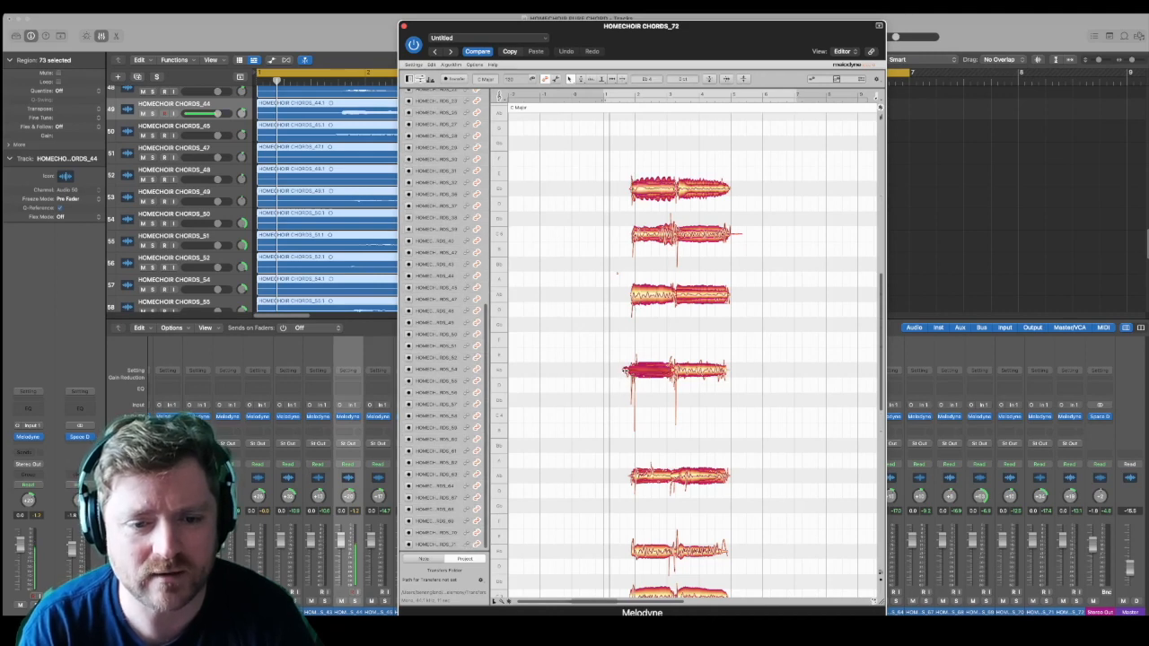
left_click(616, 269)
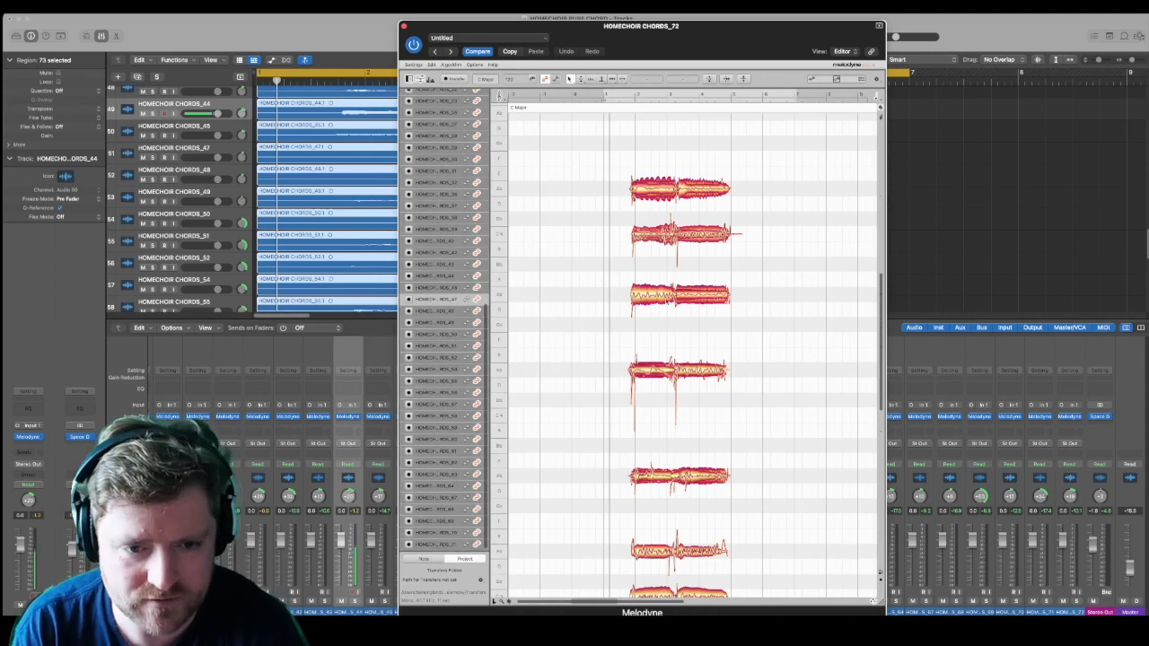
Step: Select both chords' notes in all voices and shift them slightly later so they begin at bar 2
left_click_drag(698, 165, 727, 543)
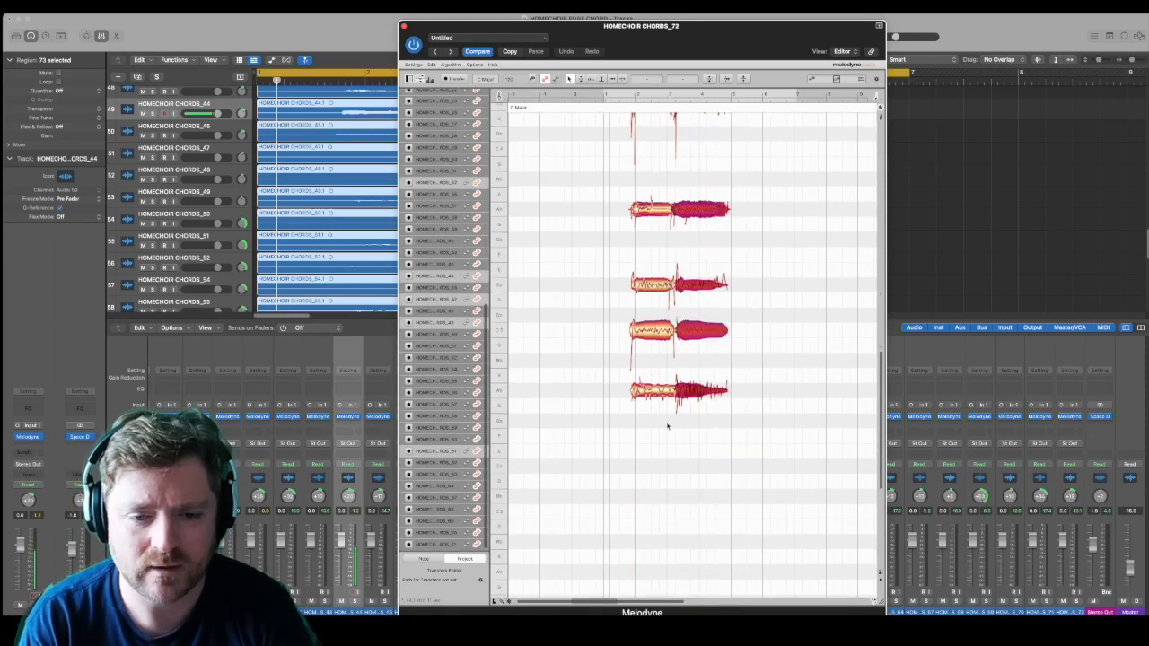
scroll(655, 384, "up", 10)
left_click_drag(628, 225, 742, 569)
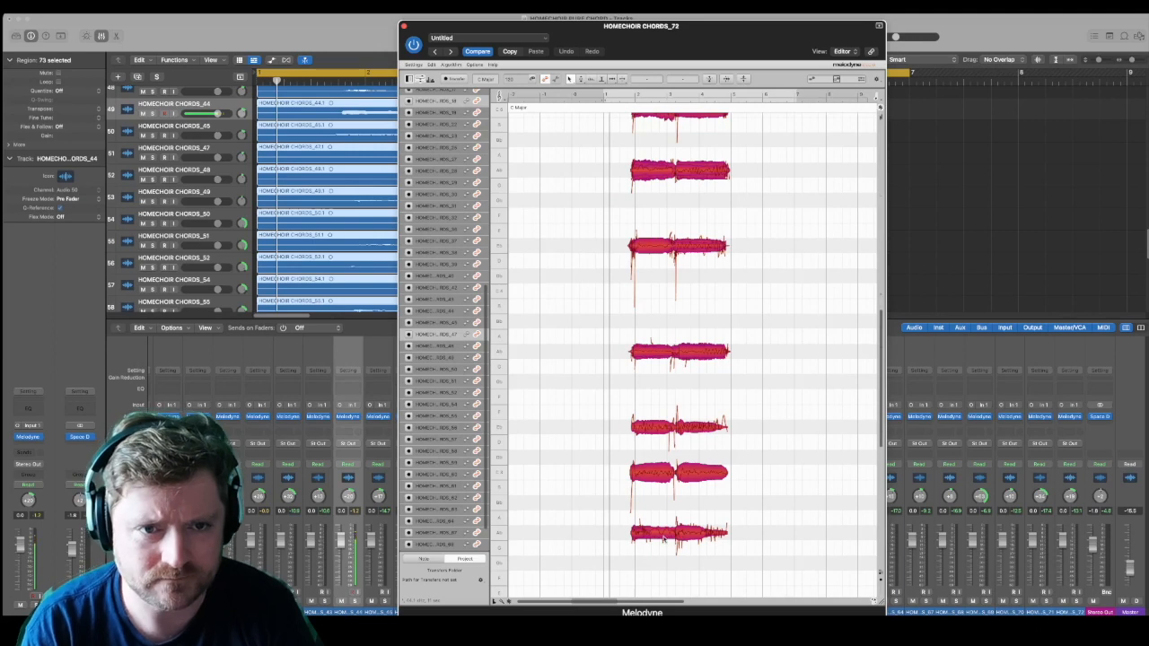
left_click_drag(663, 534, 667, 534)
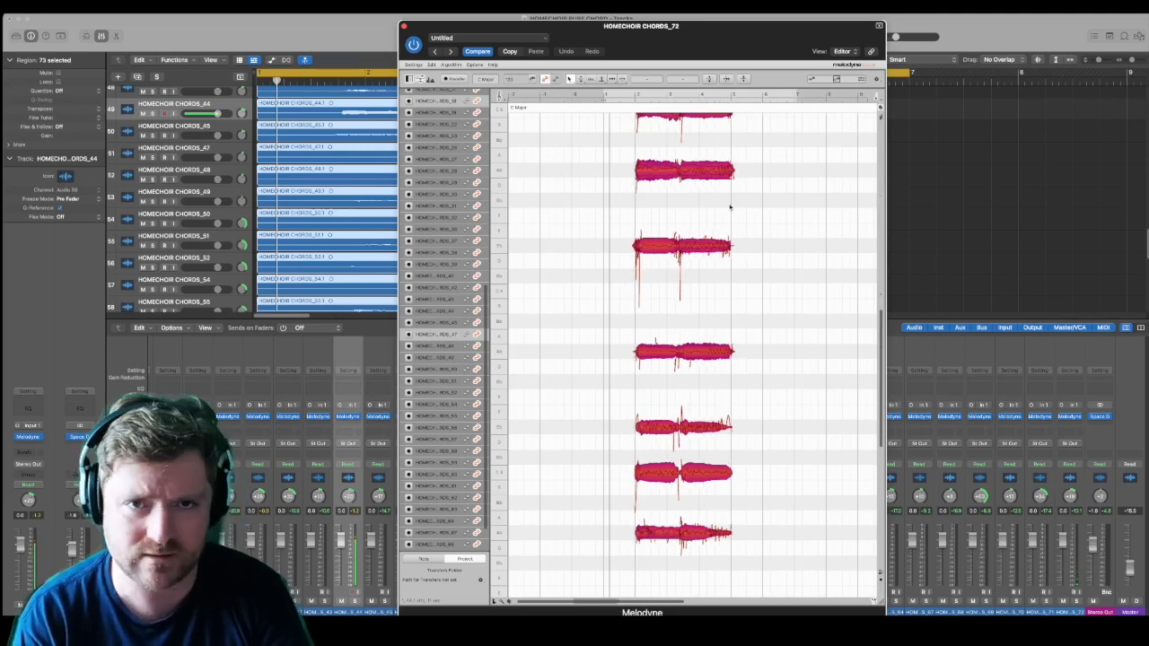
scroll(726, 200, "up", 3)
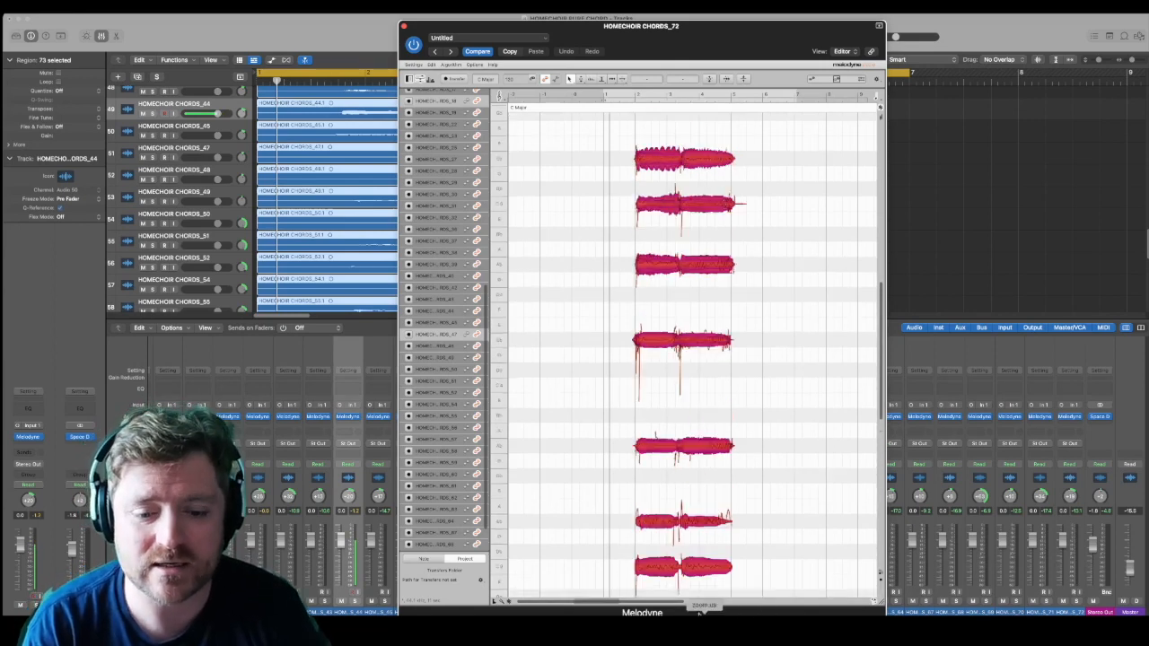
Step: Select every voice's second-chord notes and move them later so they start at about bar 4
left_click_drag(683, 602, 652, 602)
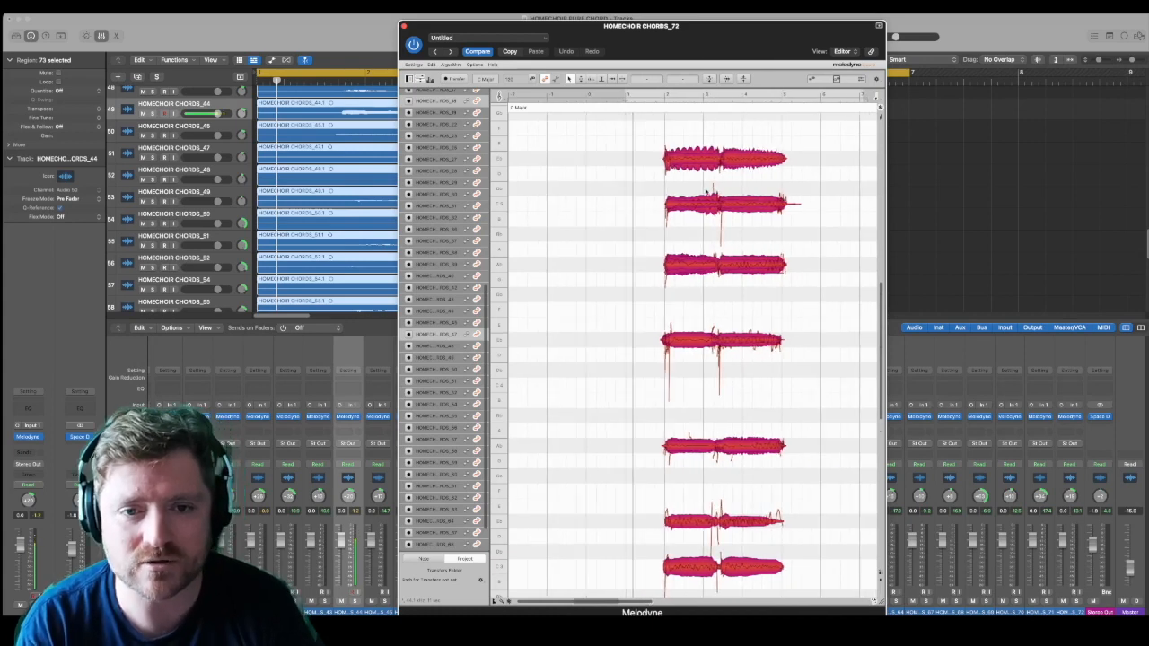
left_click(727, 142)
left_click_drag(731, 136, 813, 525)
left_click_drag(738, 372, 768, 375)
scroll(766, 381, "up", 5)
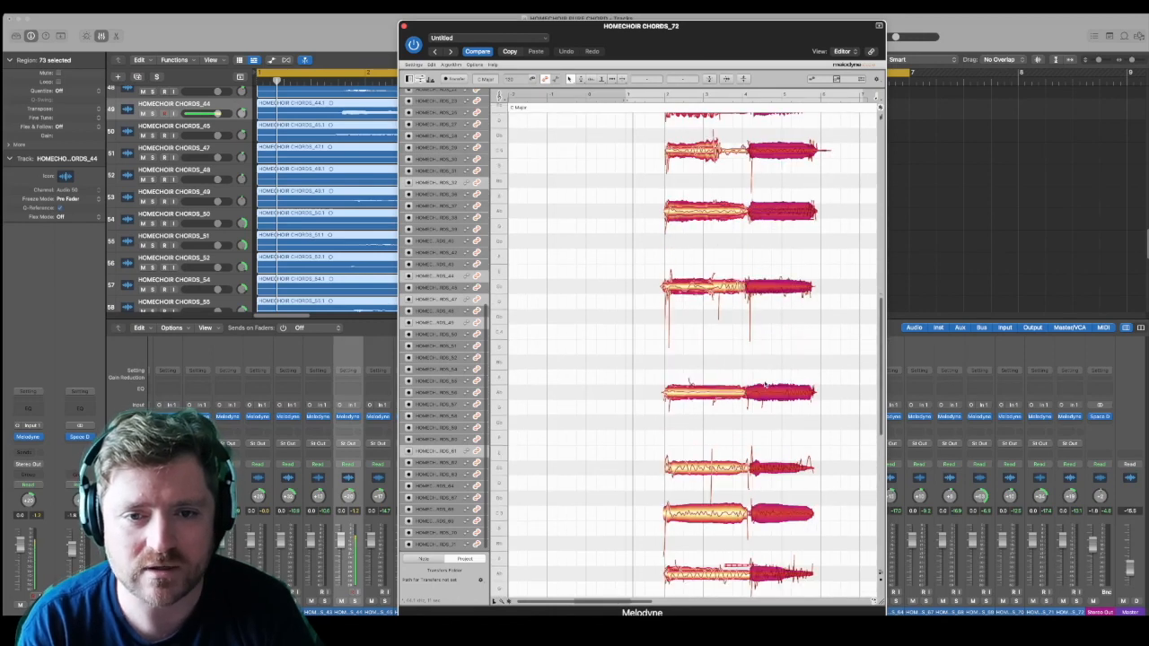
Step: Extend the short first-chord note in the second-highest line to meet the second chord at about bar 4
scroll(754, 373, "up", 1)
left_click(715, 195)
left_click_drag(718, 193, 747, 193)
left_click(755, 196)
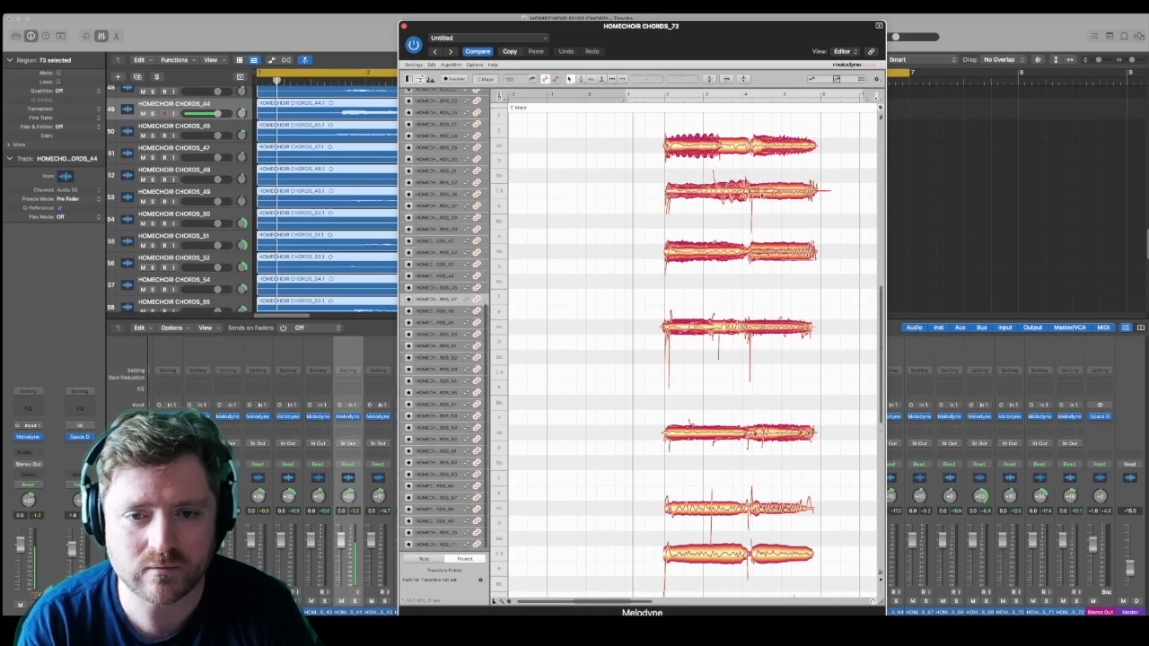
left_click(773, 191)
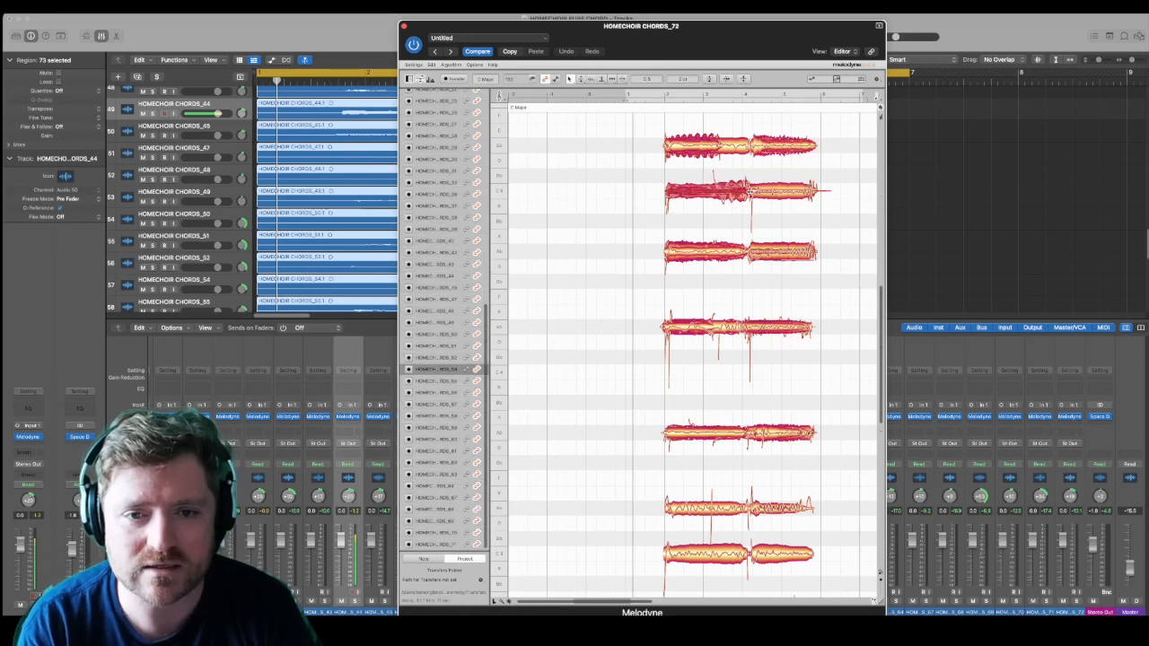
Step: Raise the overlapping first-chord note of the highest line a semitone and extend the short note beneath to about bar 4
left_click(716, 146)
left_click_drag(719, 146, 719, 129)
left_click(717, 148)
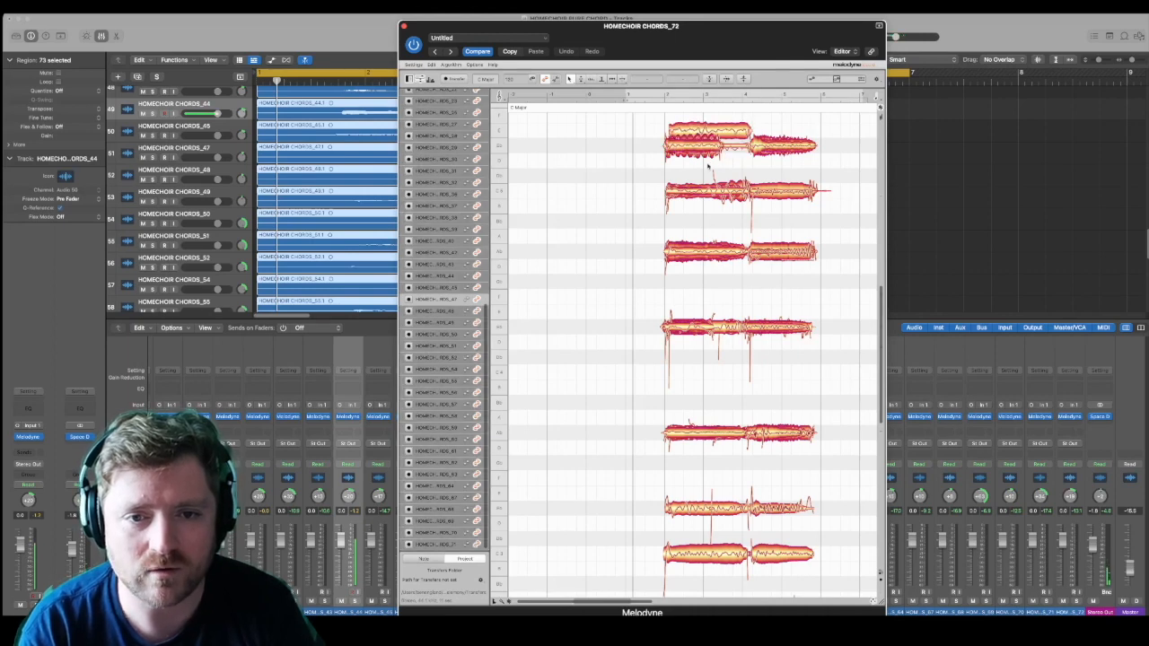
left_click_drag(751, 144, 781, 145)
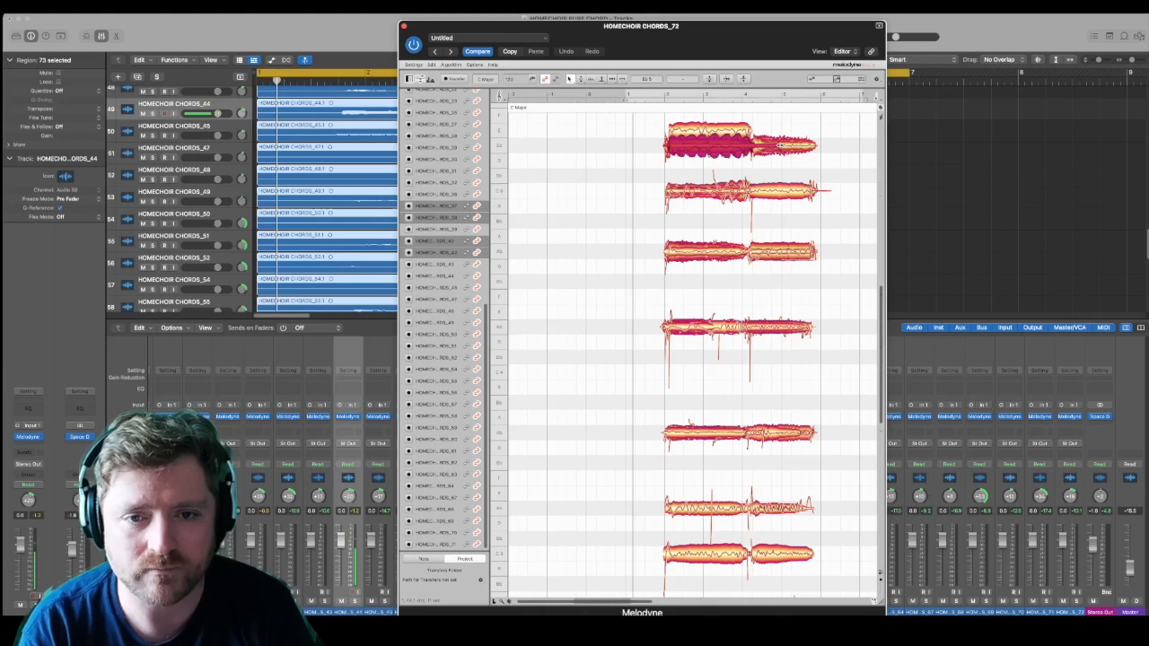
Step: Select the raised first-chord note of the highest line and lower it a semitone back to its original pitch
left_click(776, 152)
left_click(757, 146)
mouse_move(770, 148)
left_mouse_down()
mouse_move(785, 146)
mouse_move(774, 142)
mouse_move(783, 133)
mouse_move(755, 134)
left_mouse_up()
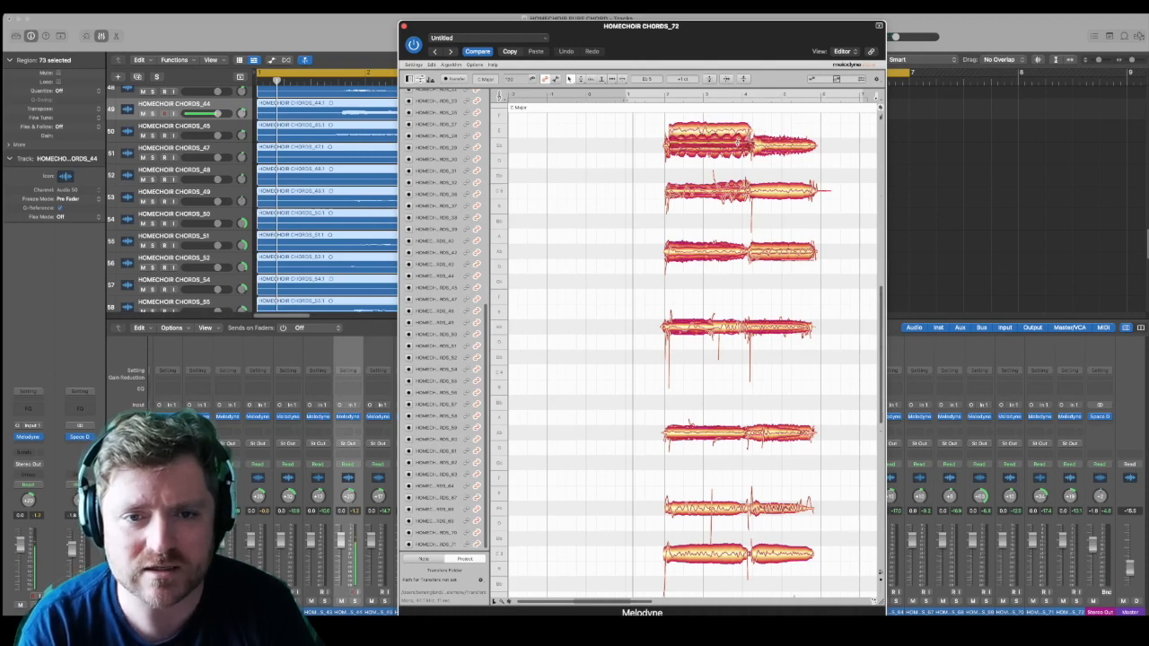
left_click_drag(736, 135, 736, 147)
Step: Check the overlapping first-chord notes in the second- and third-highest lines for short ends
left_click(719, 195)
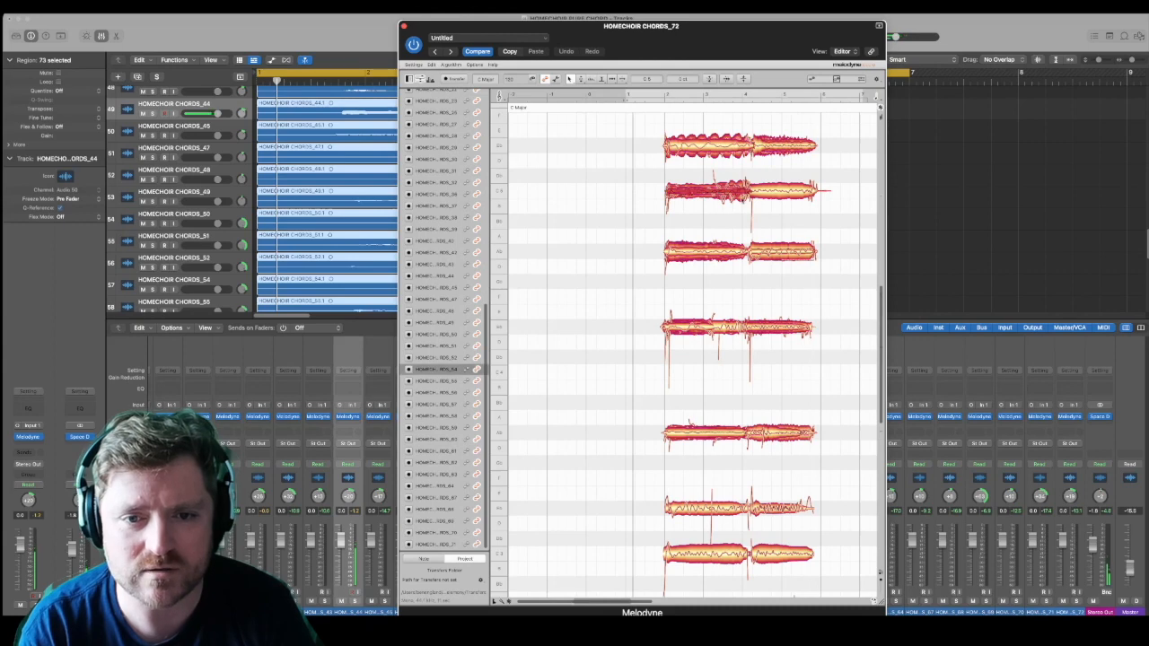
mouse_move(729, 253)
left_mouse_down()
mouse_move(715, 256)
mouse_move(751, 254)
mouse_move(729, 247)
left_mouse_up()
left_click(720, 253)
left_click(718, 253)
left_click(740, 237)
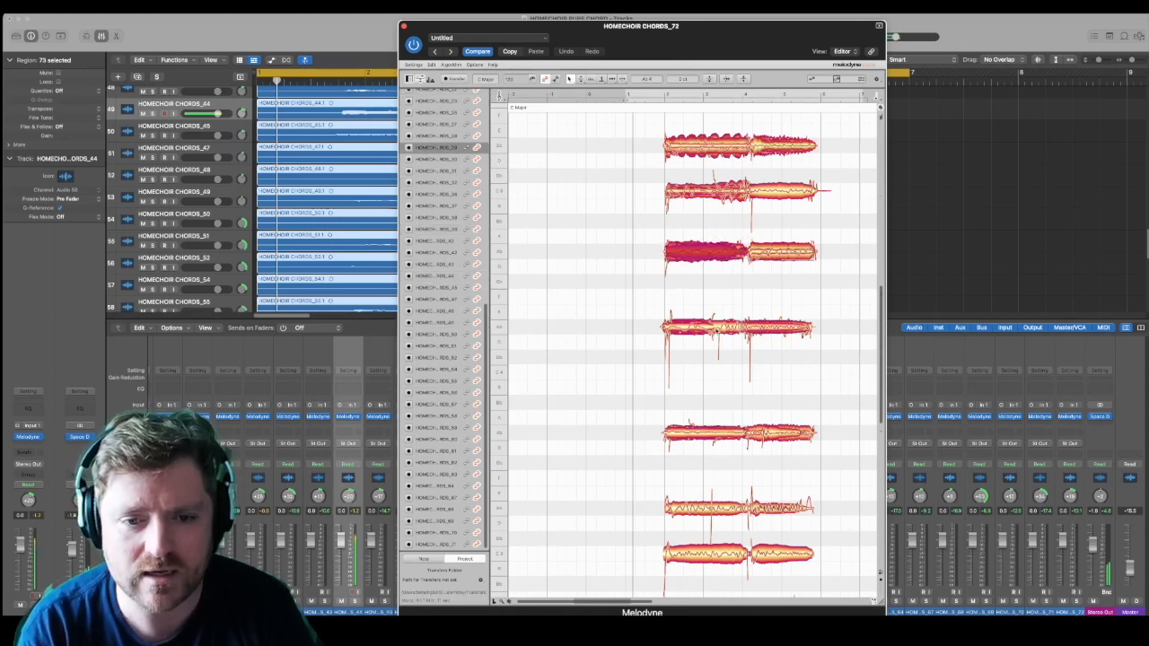
Step: Raise overlapping first-chord notes of the fourth-highest line a semitone and extend the uncovered short note to about bar 4
left_click_drag(726, 330, 728, 314)
left_click(728, 327)
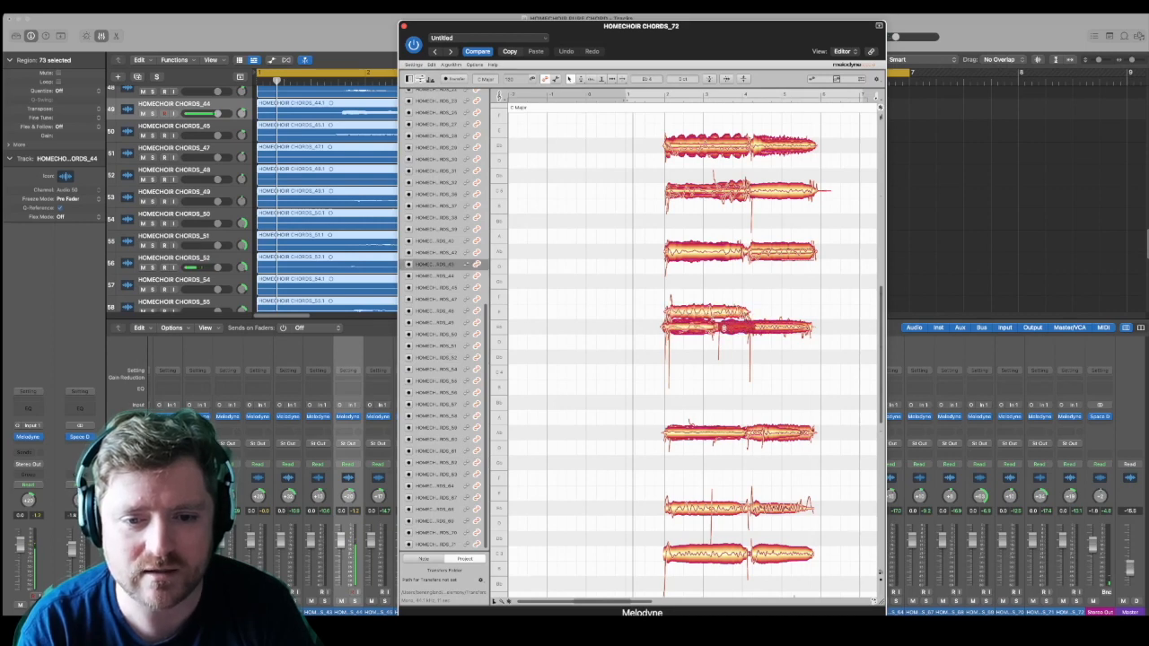
left_click(713, 328)
left_click(720, 327)
left_click(683, 329, "shift")
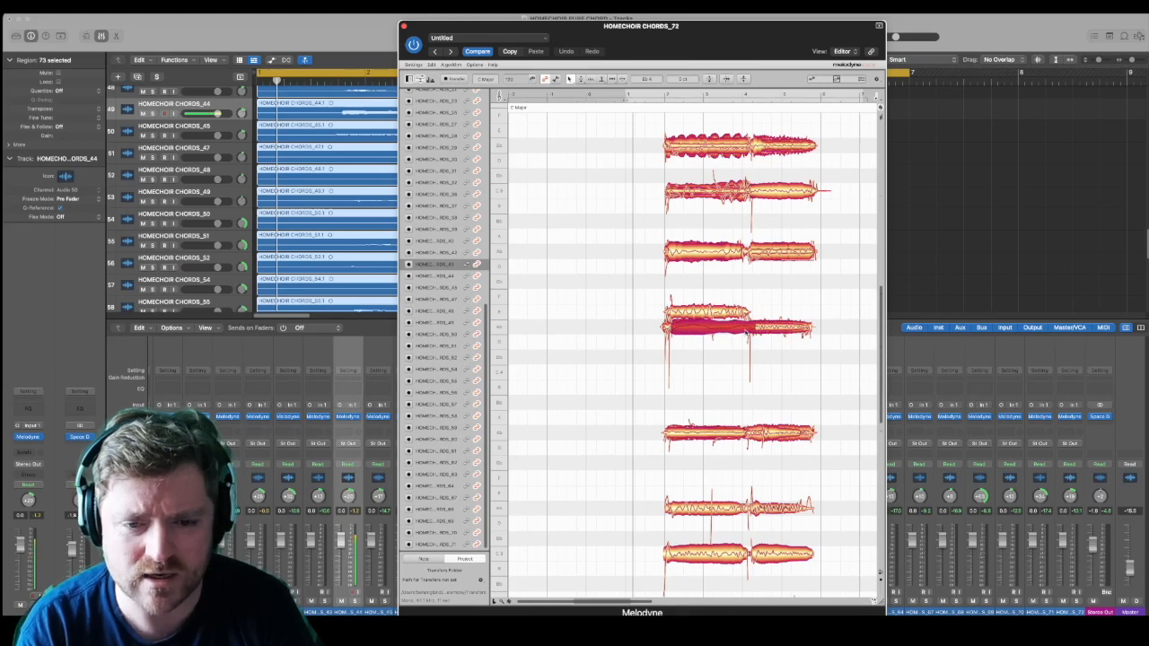
left_click_drag(731, 329, 731, 313)
left_click(711, 327)
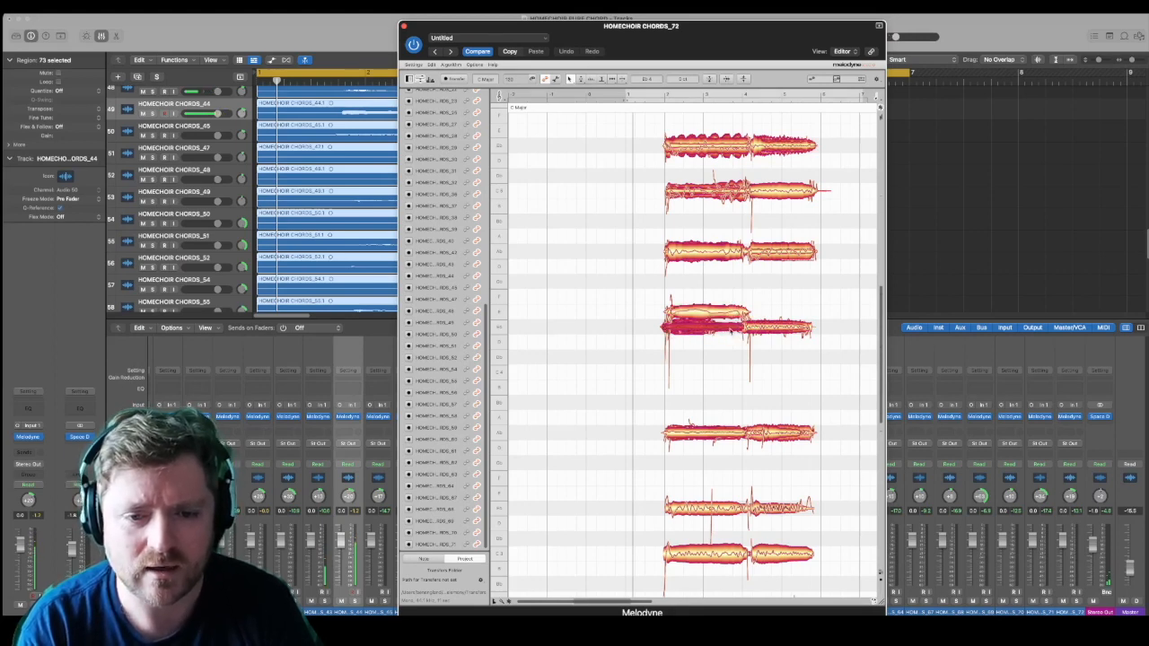
Step: Extend the last short first-chord note of the fourth-highest line to about bar 4 and return the raised notes to pitch
left_click(732, 314)
left_click(707, 329)
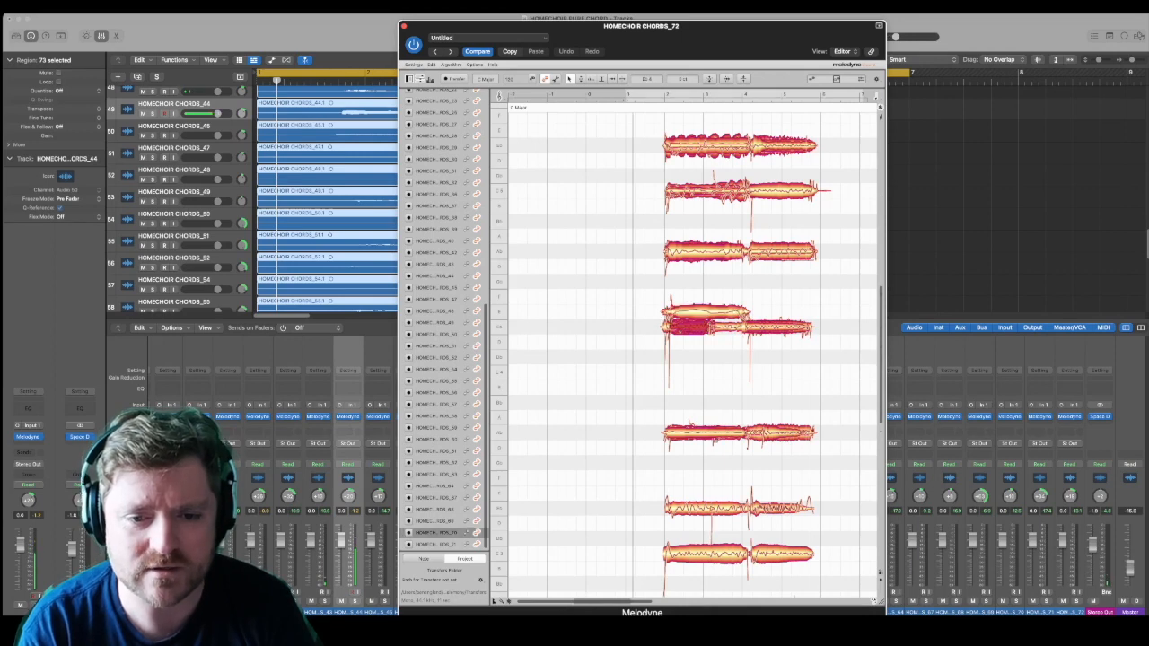
left_click(721, 328)
mouse_move(721, 328)
left_mouse_down()
mouse_move(721, 313)
mouse_move(718, 341)
mouse_move(705, 327)
mouse_move(741, 329)
left_mouse_up()
left_click_drag(706, 295, 726, 315)
left_click_drag(722, 313, 721, 329)
Step: Separate the overlapping first-chord notes of the fifth-highest line to check for short ends, and return them to their original pitch
left_click_drag(724, 433, 725, 418)
left_click(726, 435)
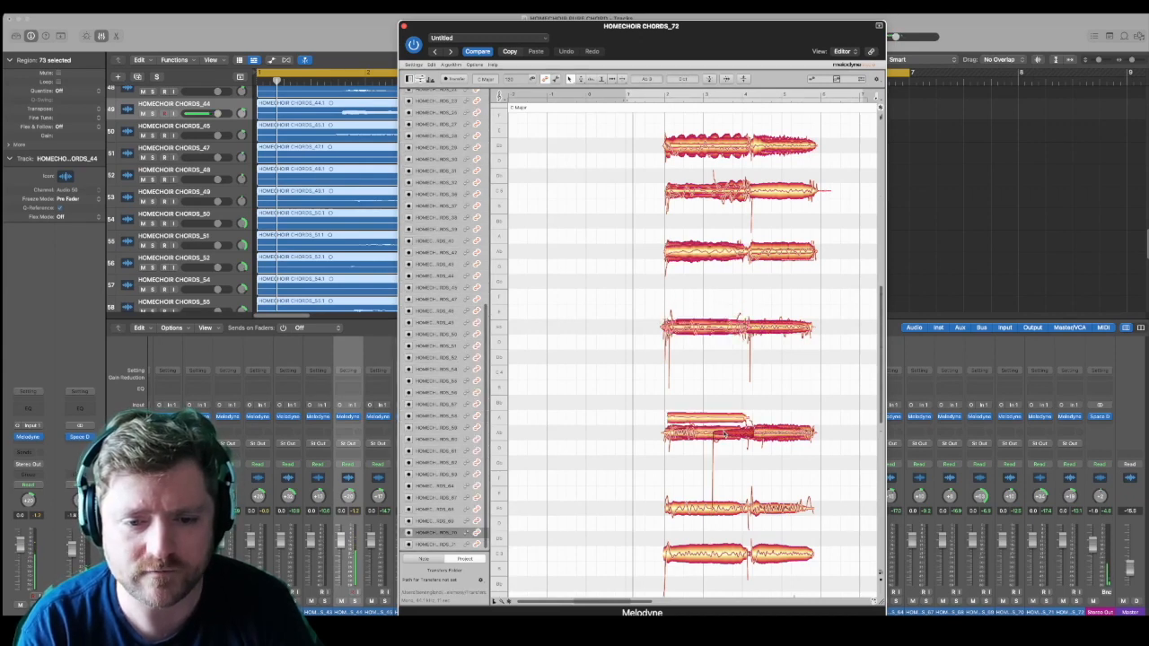
left_click(699, 436)
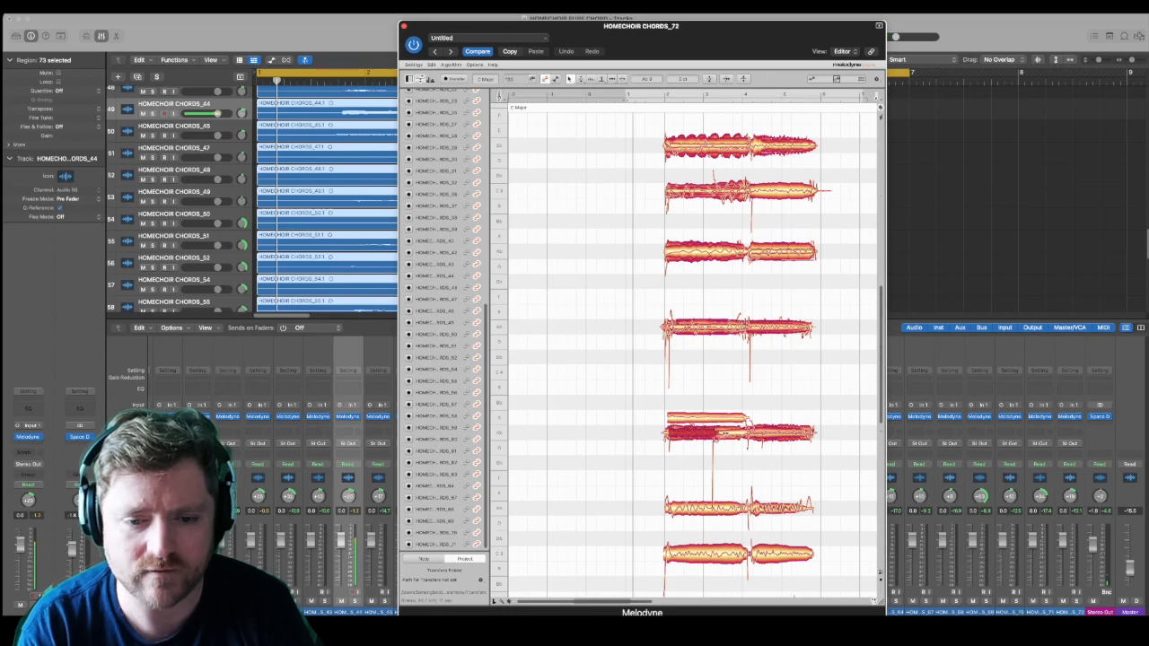
left_click(718, 434)
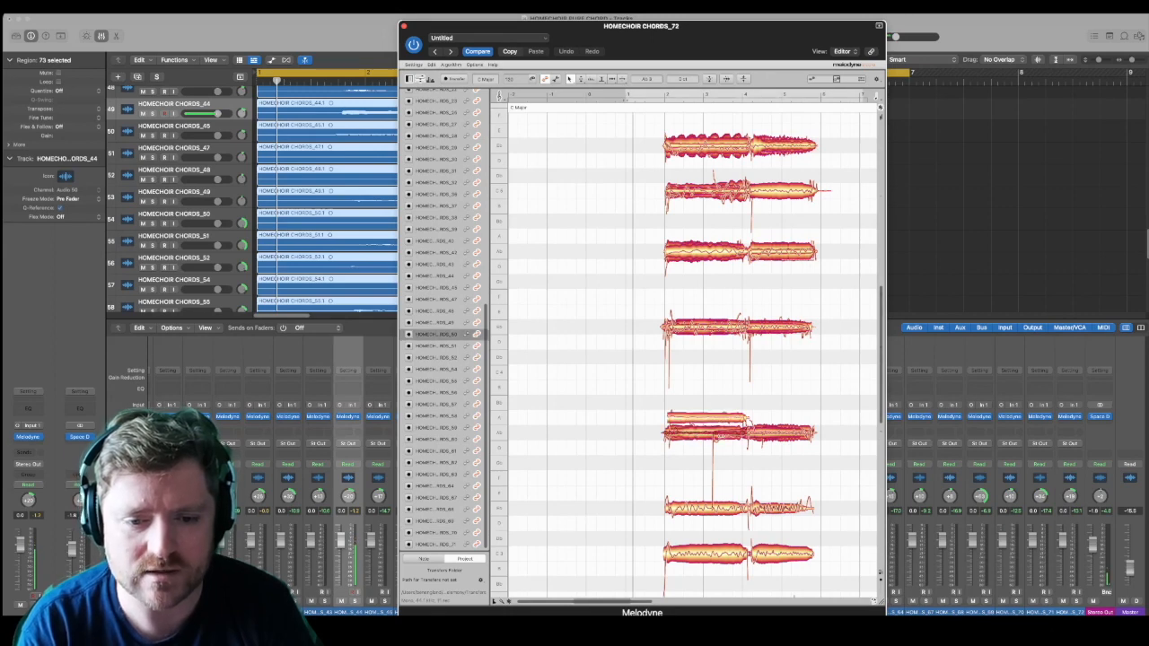
left_click(716, 435)
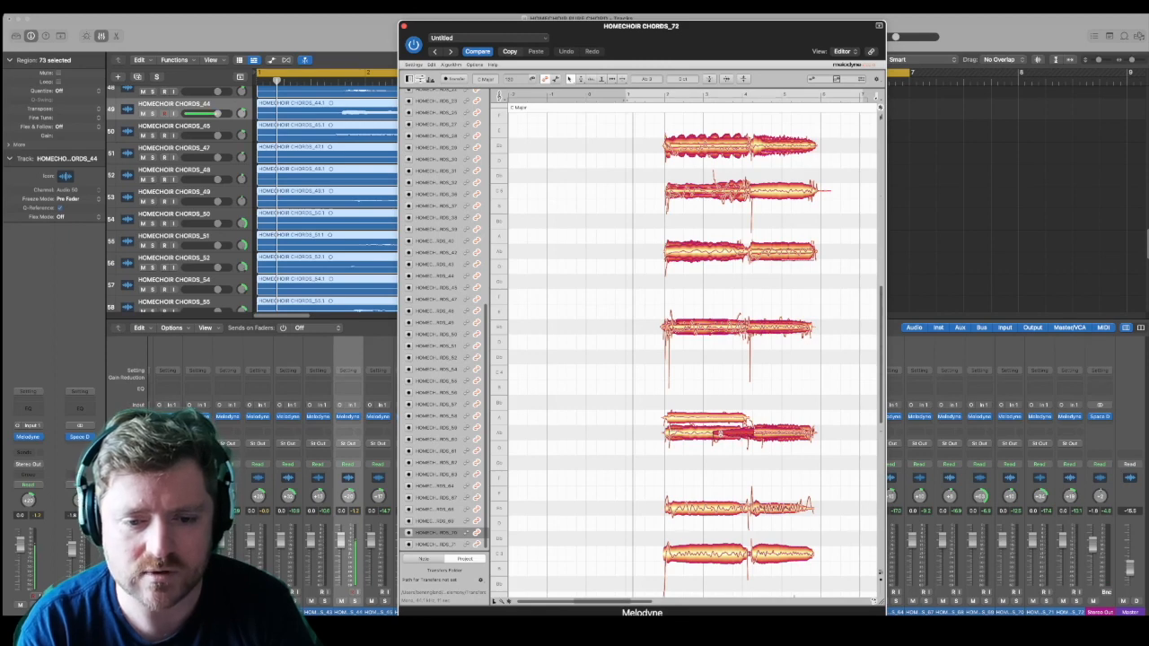
left_click(702, 420)
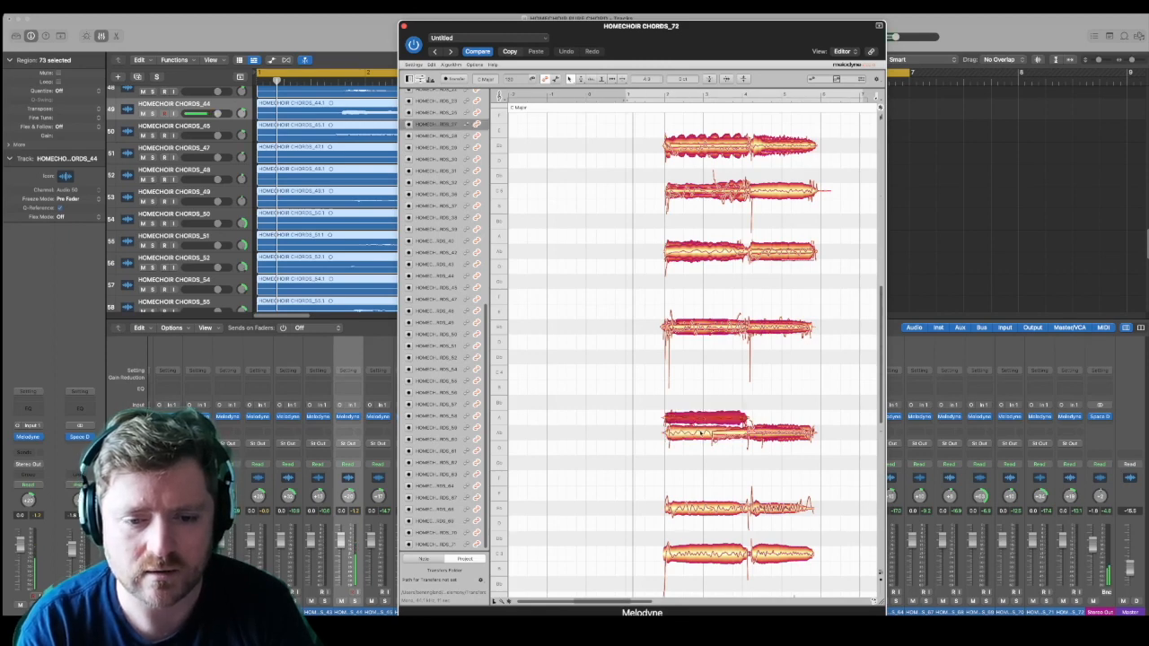
left_click(700, 435)
left_click_drag(680, 448, 714, 471)
Step: Raise the overlapping first-chord note of the lowest line clear of the short one and delete the leftover fragment before bar 4
scroll(732, 432, "down", 5)
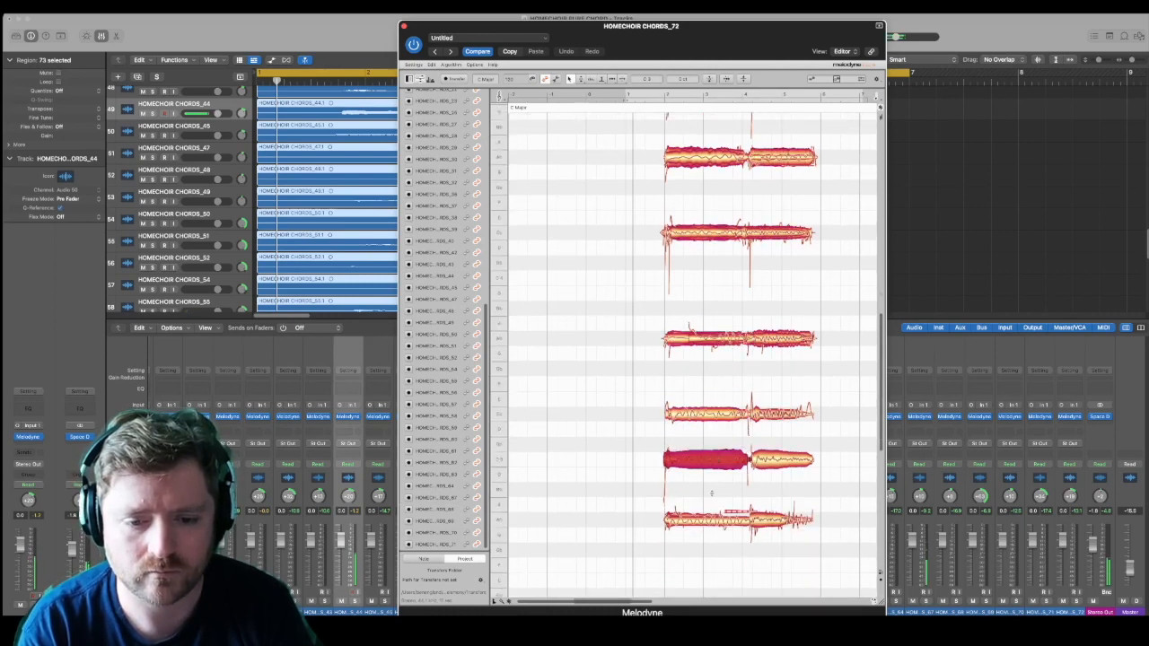
left_click(709, 519)
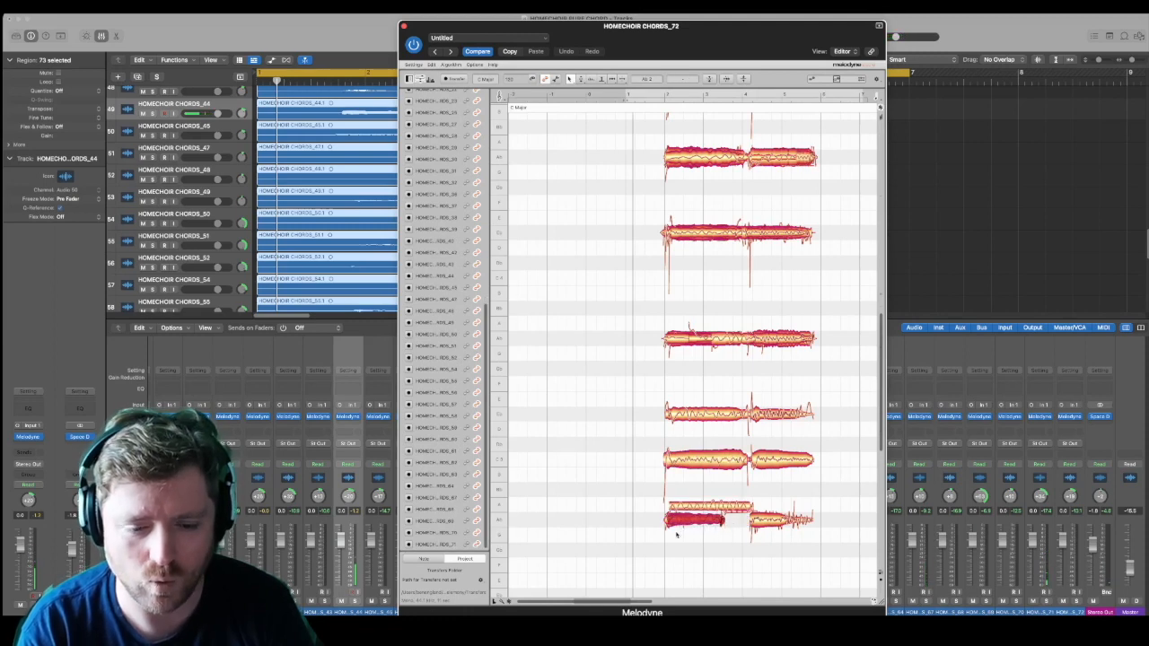
left_click(725, 520)
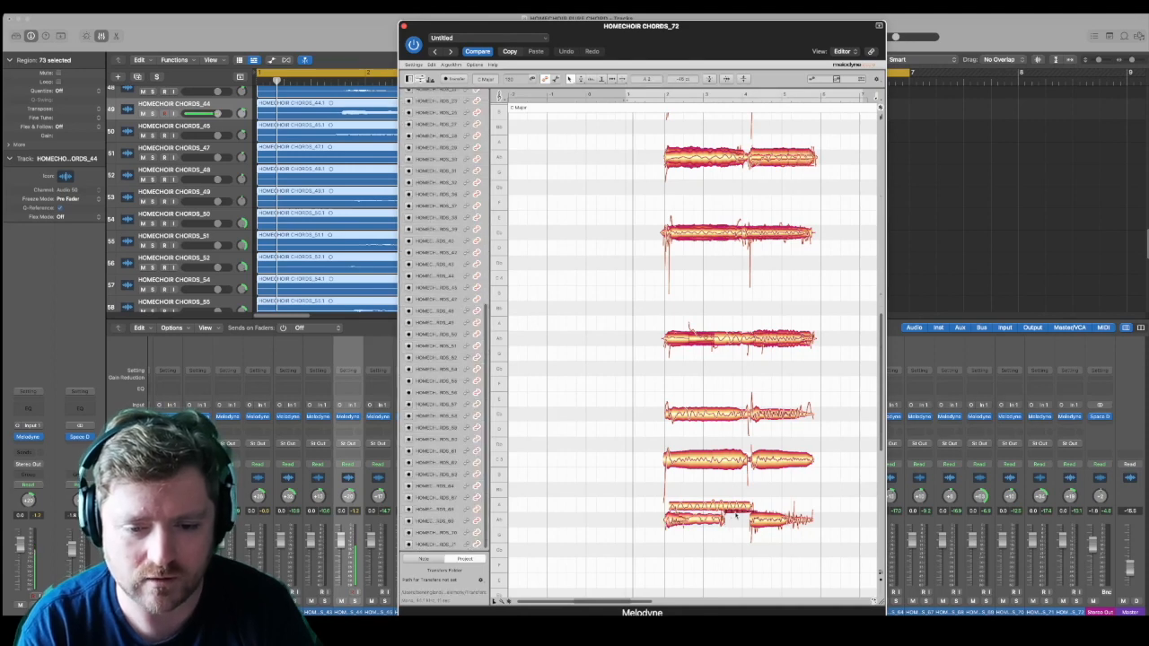
left_click(738, 516)
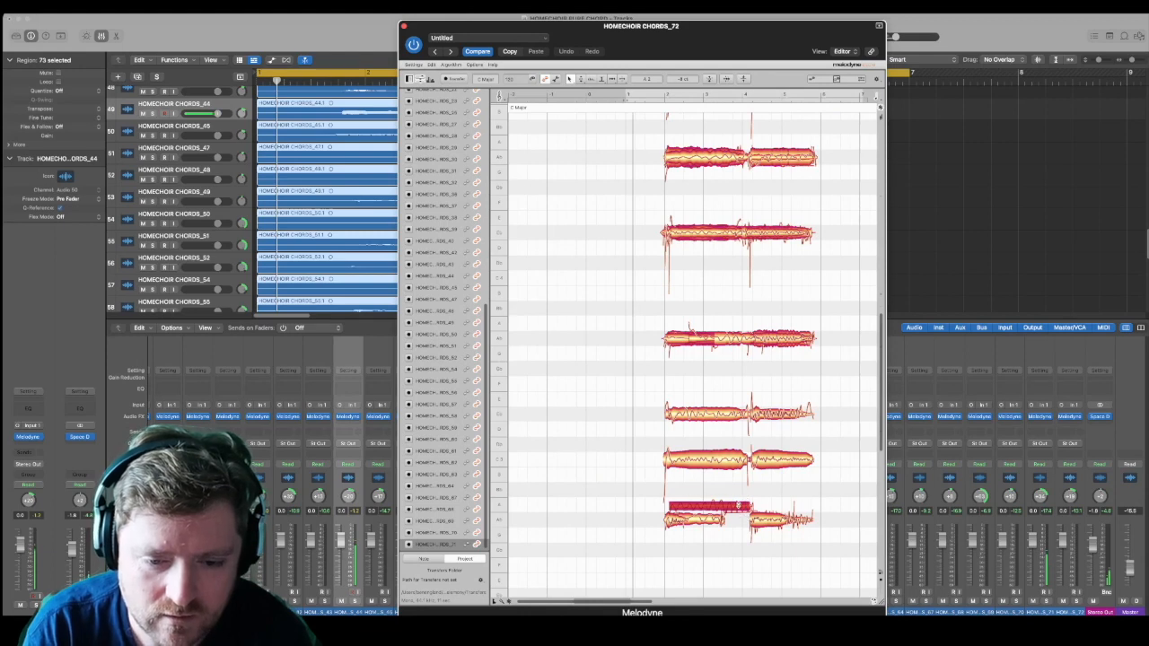
left_click_drag(739, 510, 739, 494)
left_click(738, 525)
key("Delete")
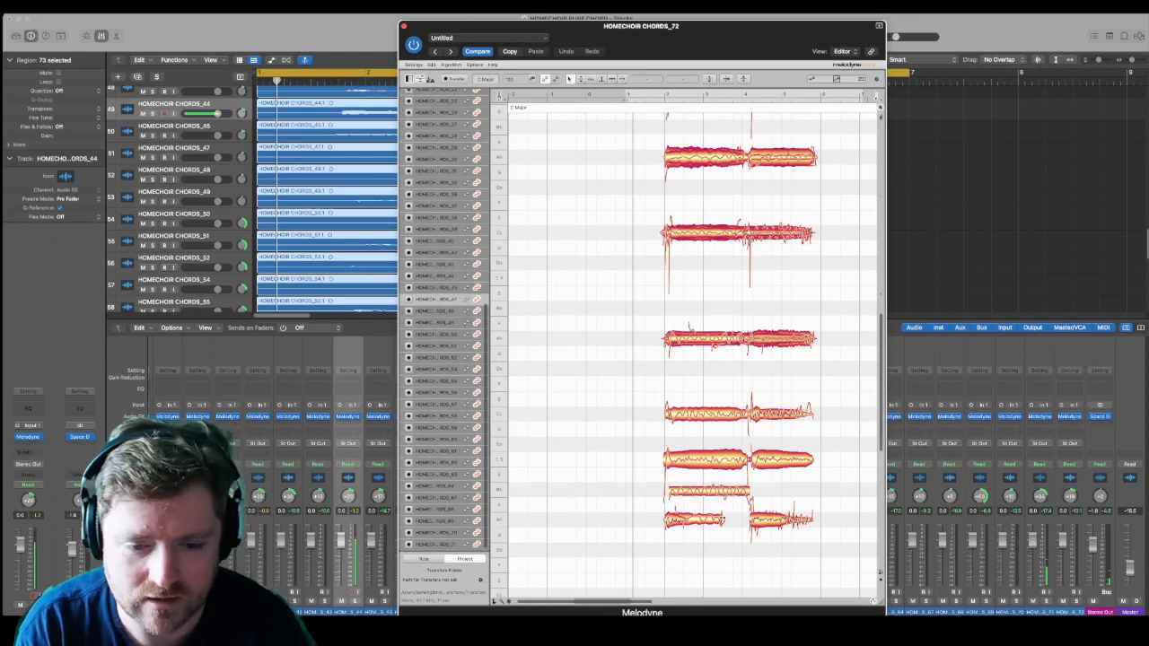
Step: Extend the short first-chord note of the lowest line to about bar 4 and return the raised note to pitch
left_click(709, 519)
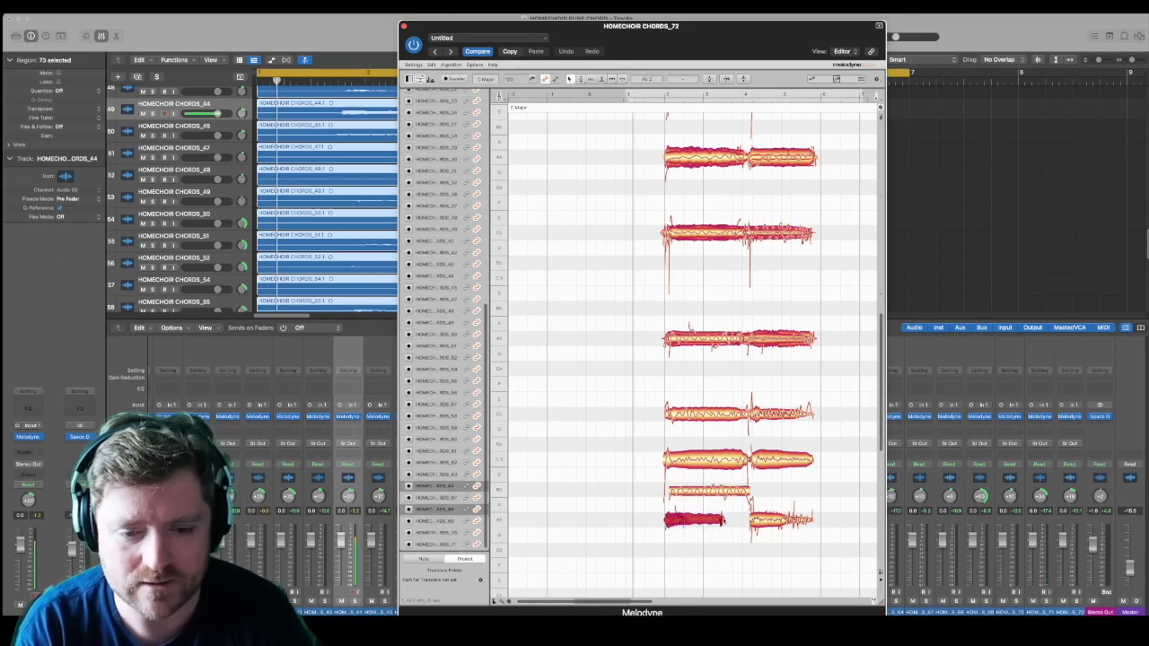
mouse_move(722, 519)
left_mouse_down()
mouse_move(751, 519)
mouse_move(729, 509)
mouse_move(728, 520)
left_mouse_up()
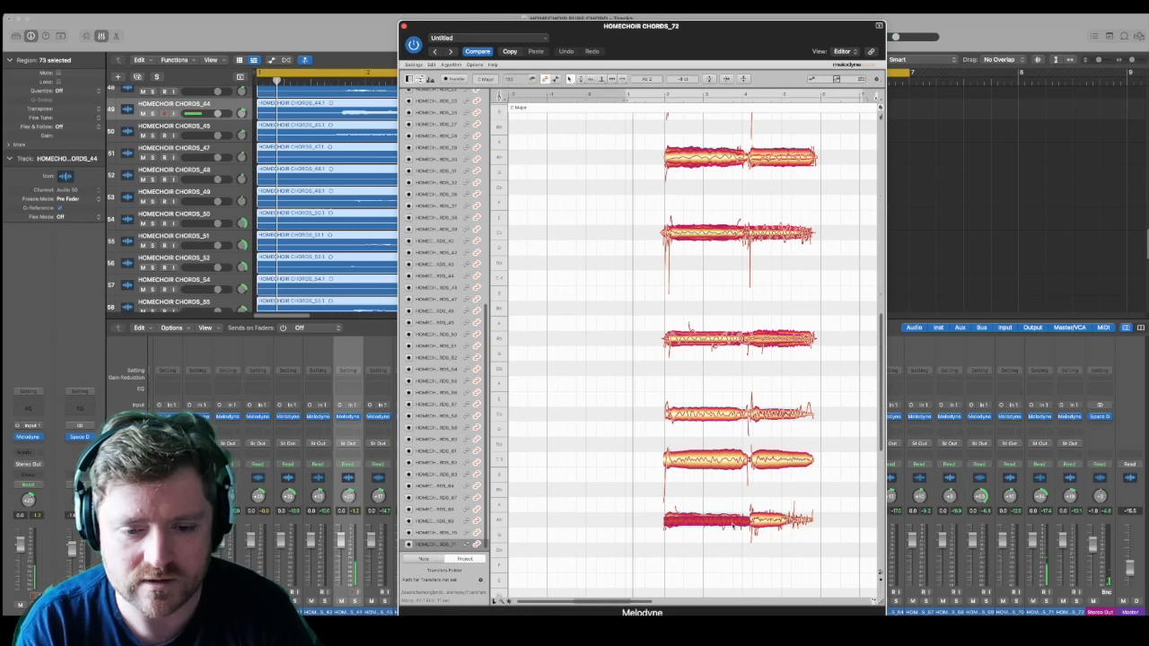
left_click(743, 523)
Step: Extend the second-chord notes of the fifth-, fourth- and third-highest lines and the highest line to just before bar 6
scroll(778, 431, "up", 5)
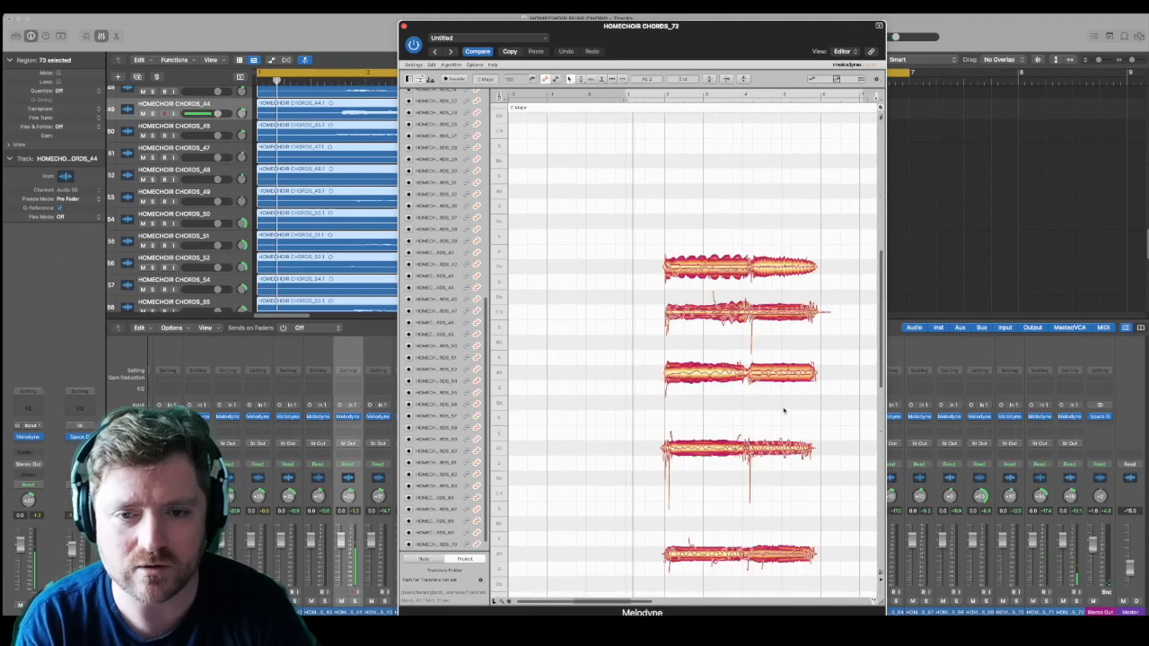
left_click(802, 465)
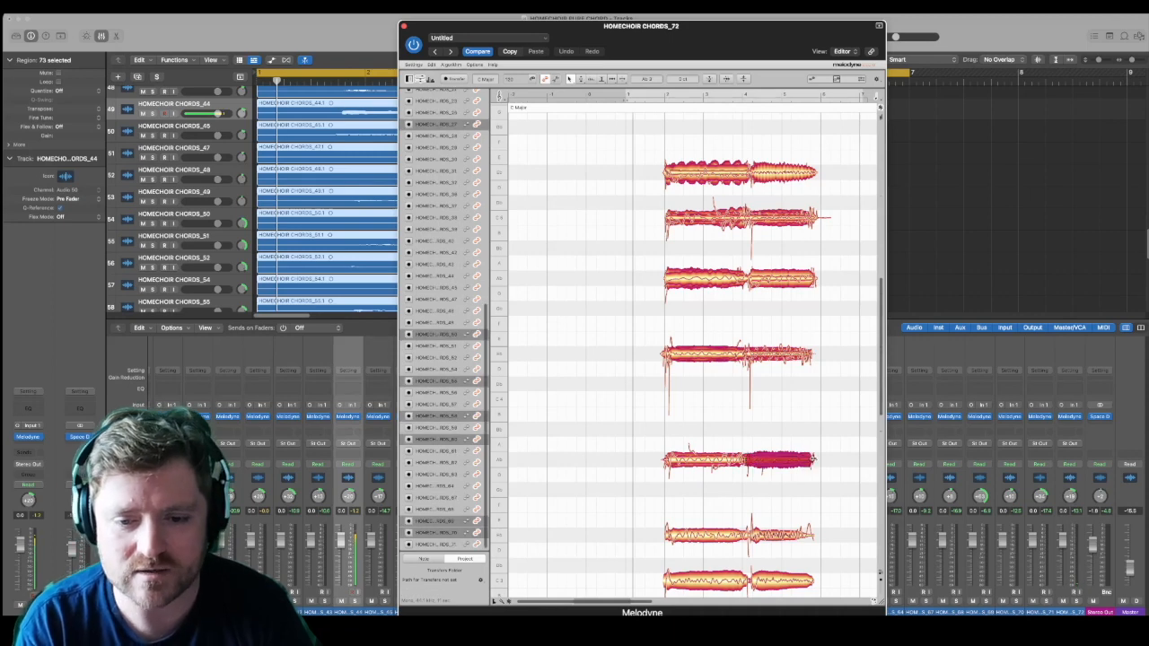
left_click(806, 358)
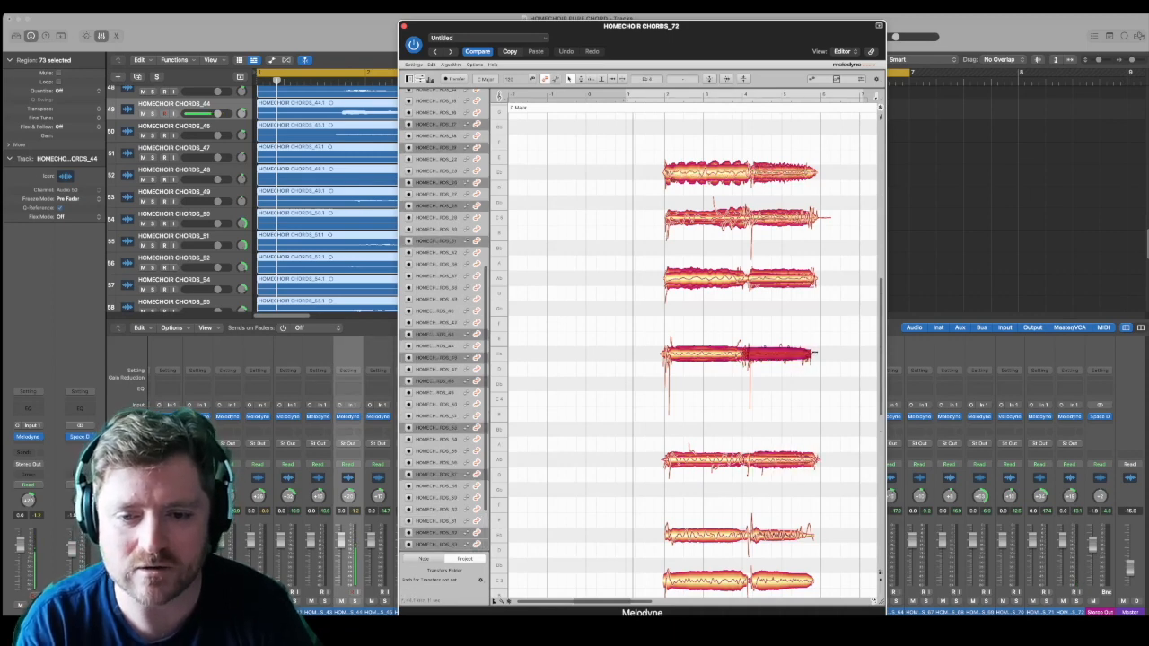
left_click(808, 278)
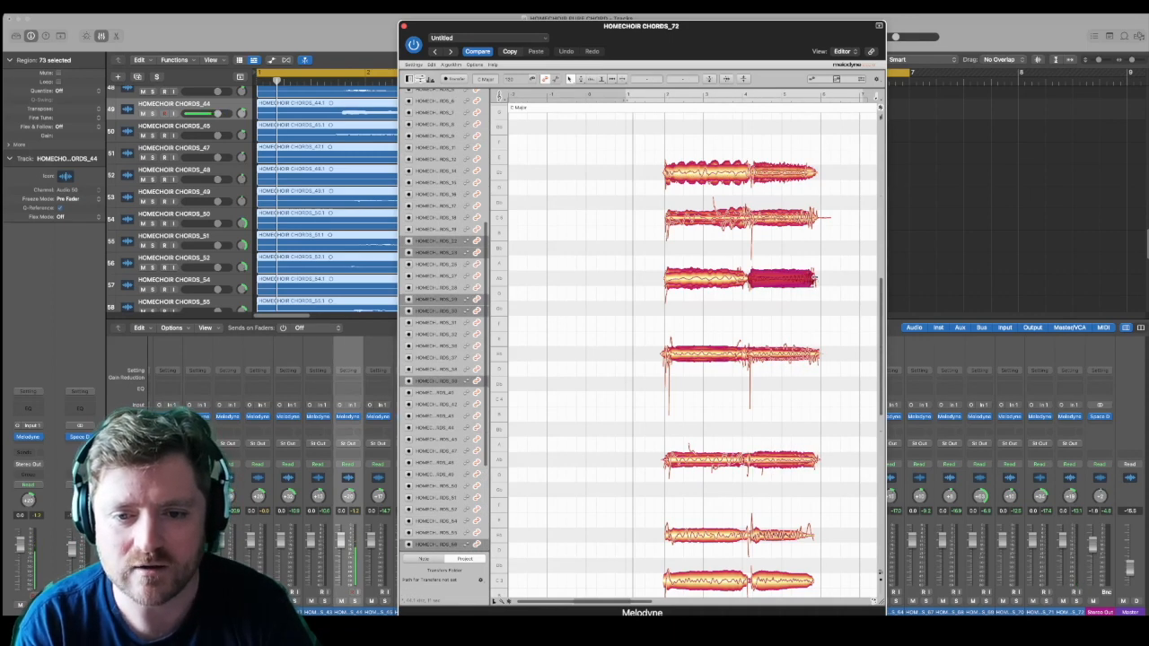
left_click(806, 173)
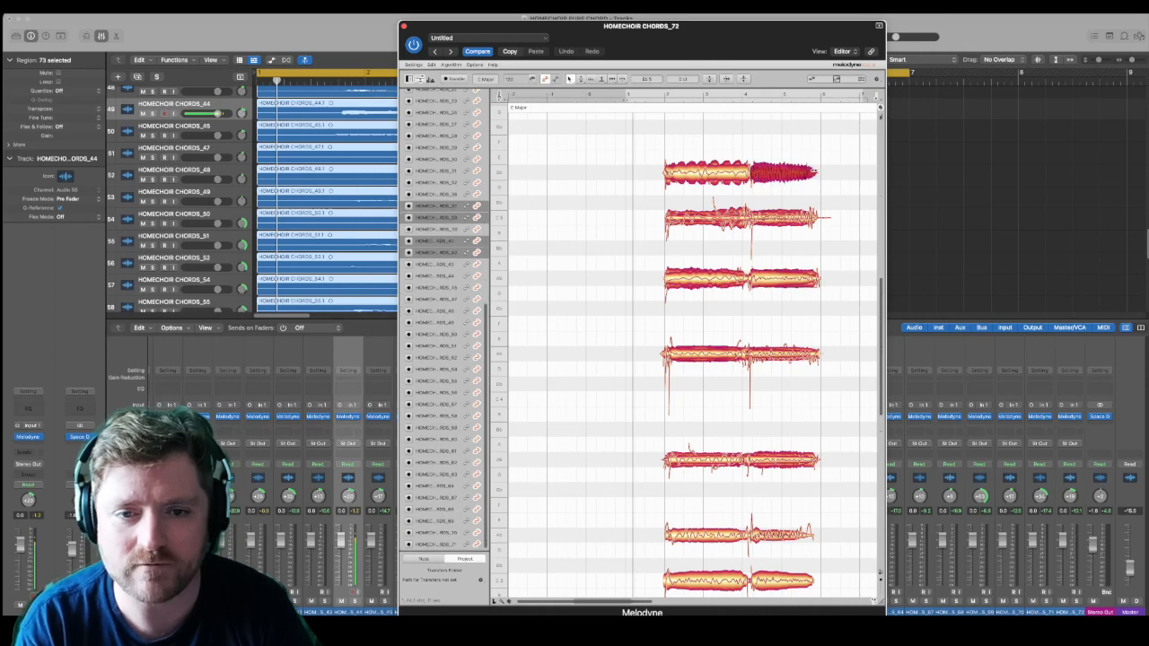
Step: Shift the chord transition near bar 4 slightly earlier in the highest line and the three lowest lines
left_click(747, 176)
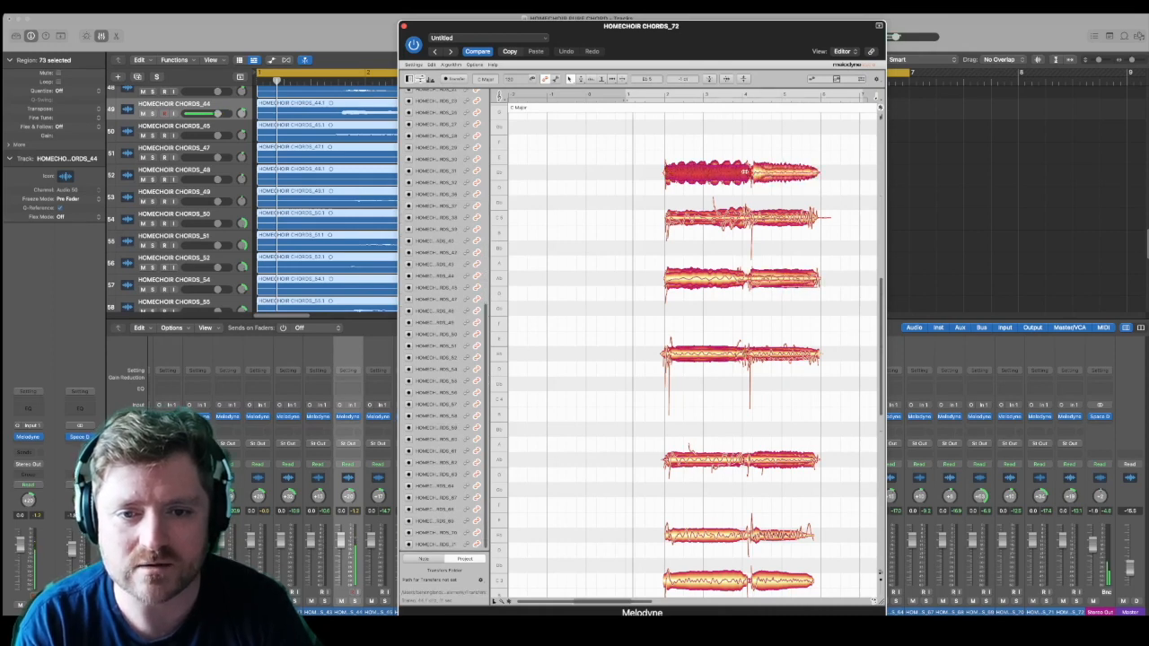
left_click(751, 171)
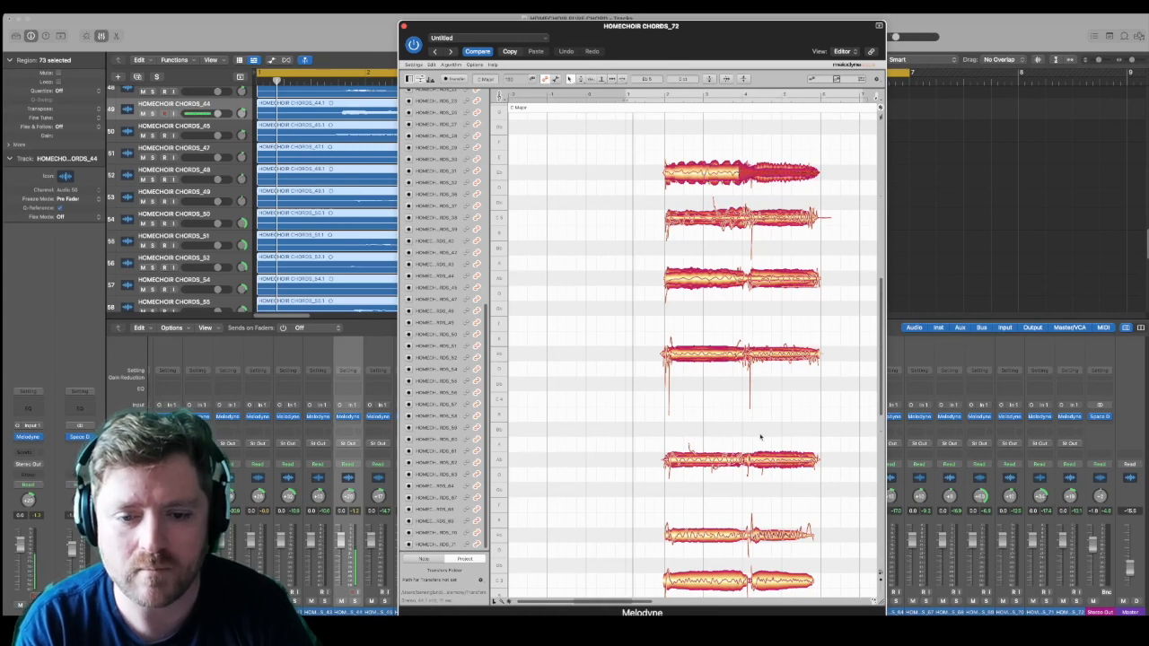
scroll(761, 437, "down", 3)
left_click(752, 492)
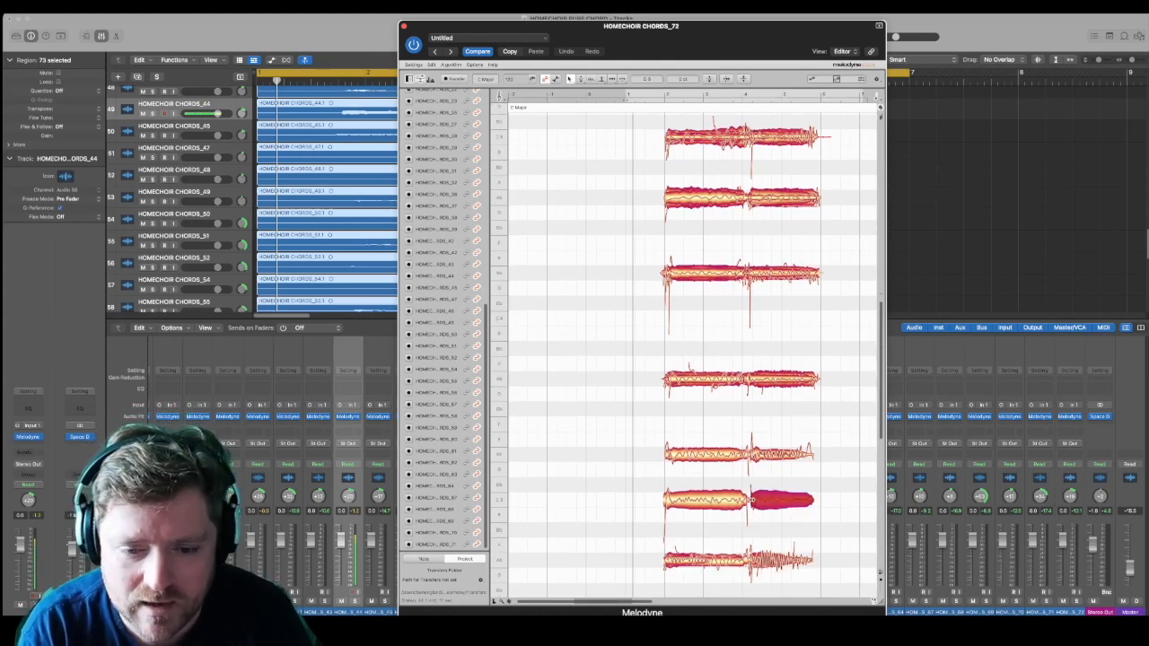
left_click(744, 456)
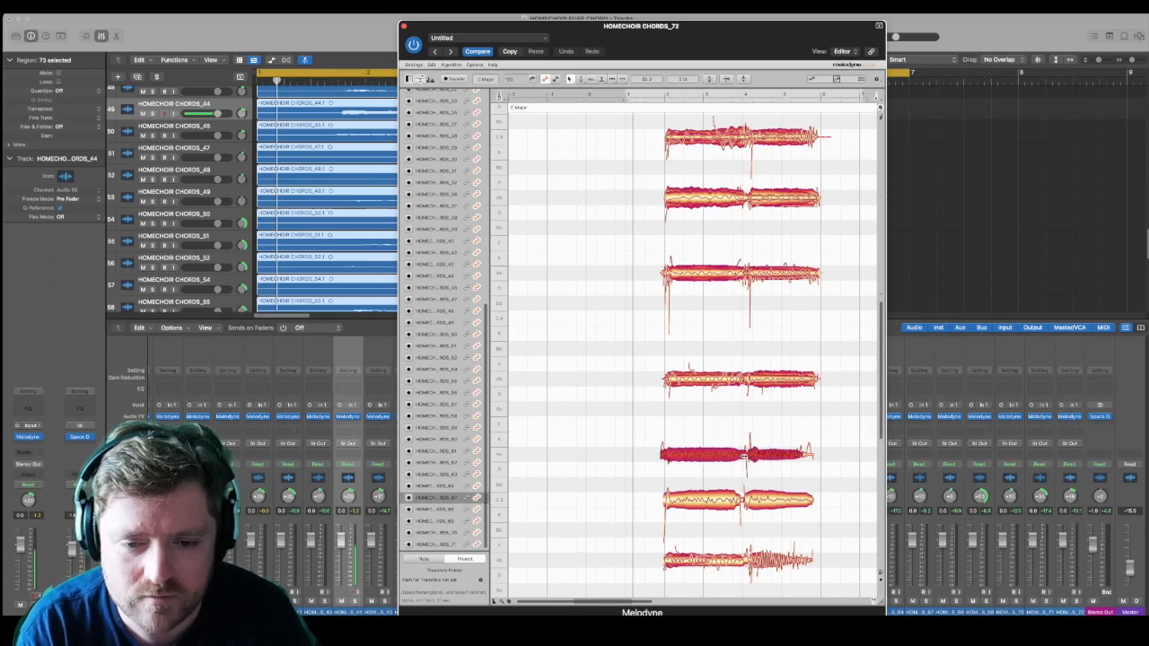
scroll(759, 520, "down", 4)
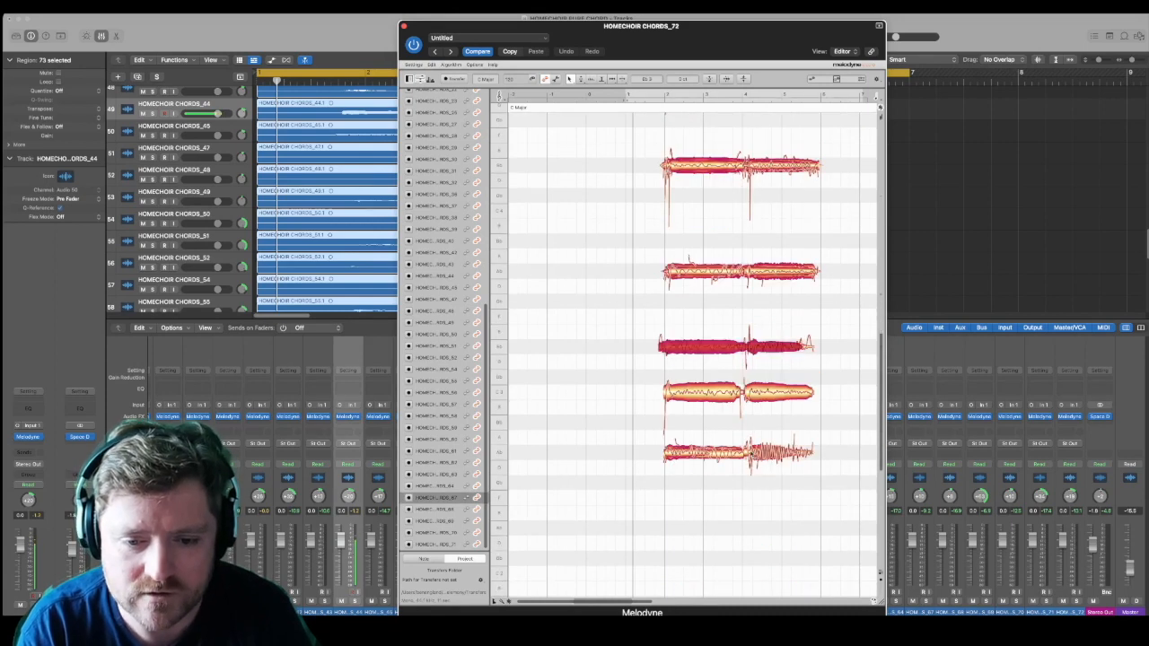
left_click(750, 455)
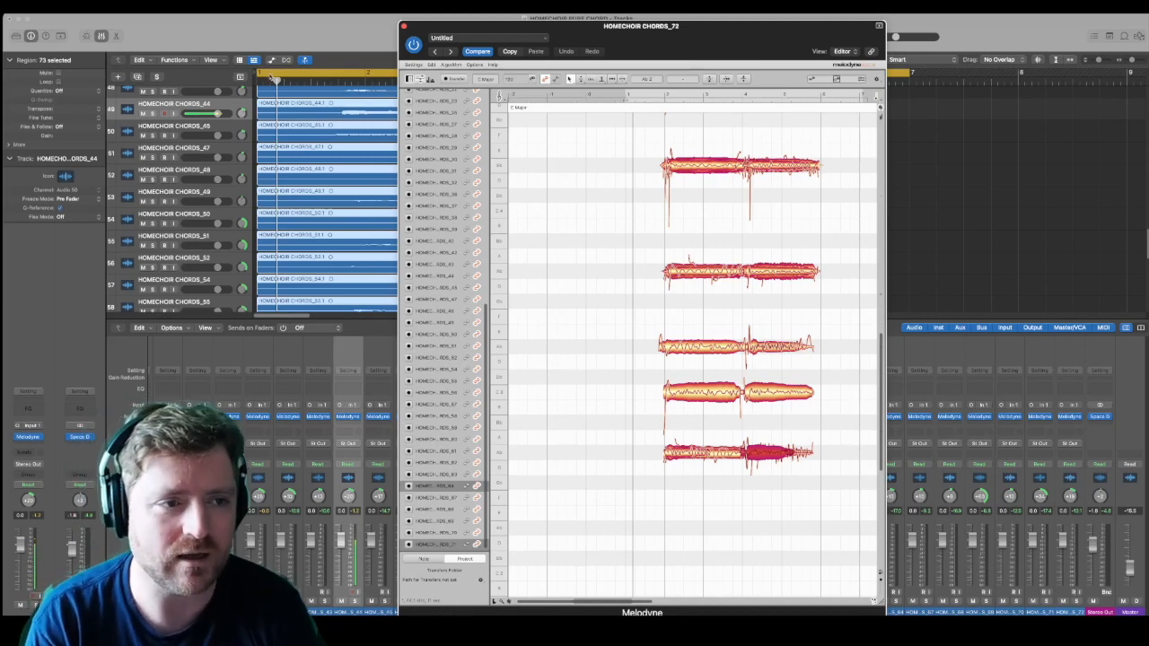
Step: Play the progression with the cycle range starting just before bar 2 and align the sixth-highest line's first-chord note with bar 2
left_click_drag(260, 73, 352, 74)
key("space")
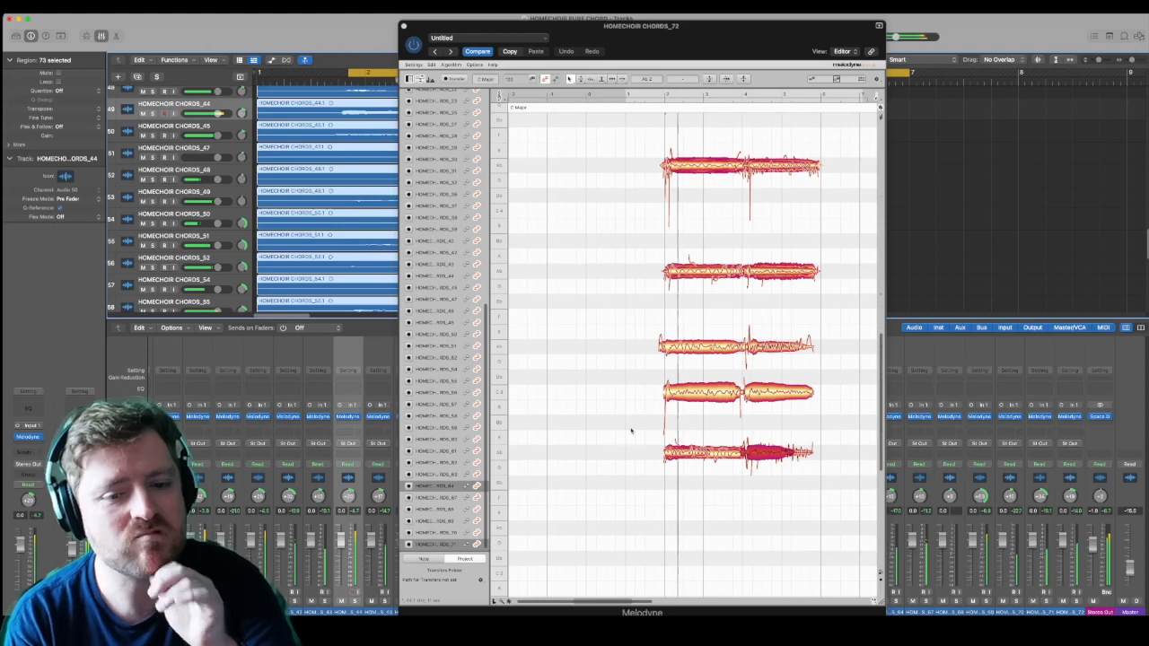
left_click(661, 346)
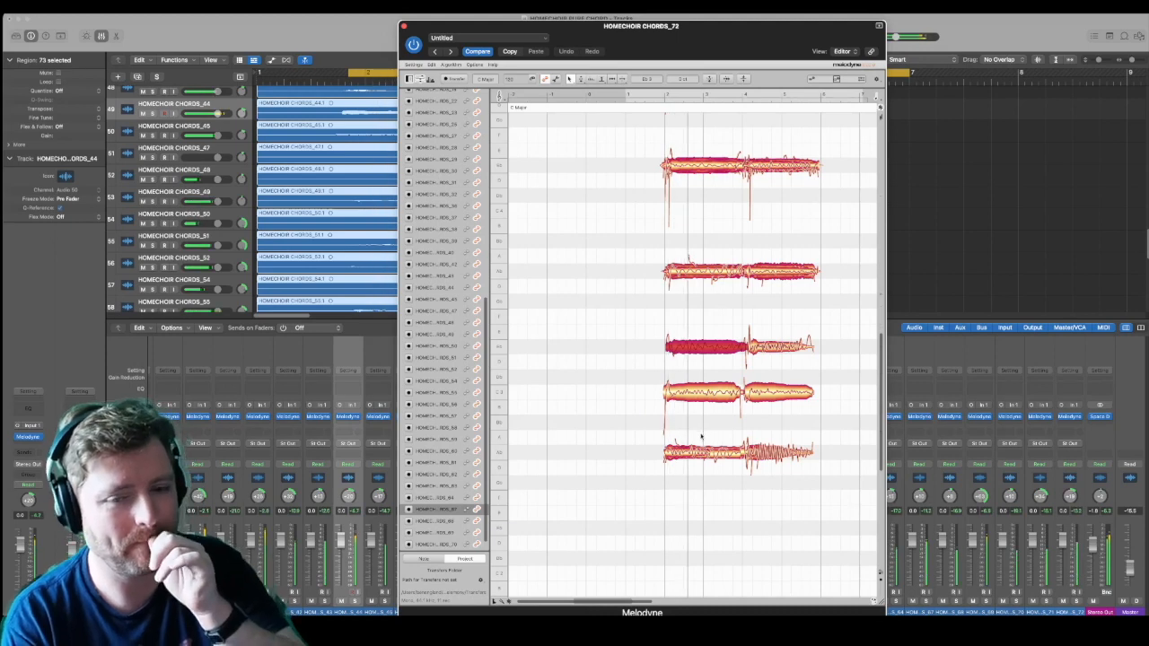
Step: Extend the second-chord notes of the six highest lines closer to bar 6, working up from the sixth-highest line
scroll(703, 437, "up", 5)
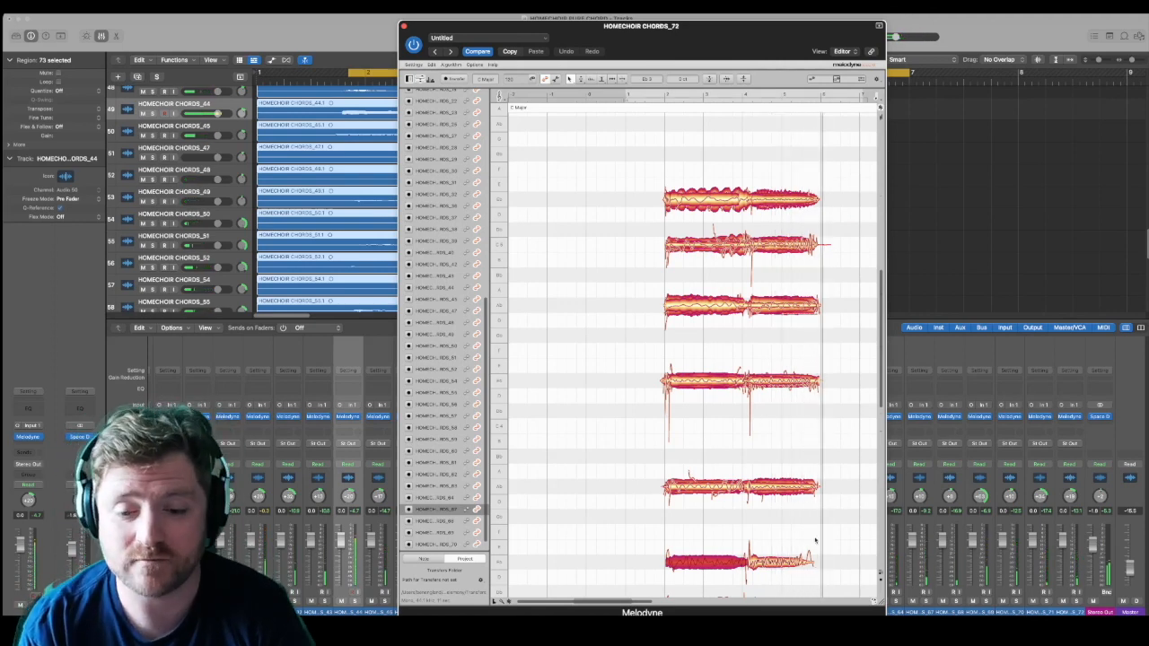
left_click(807, 564)
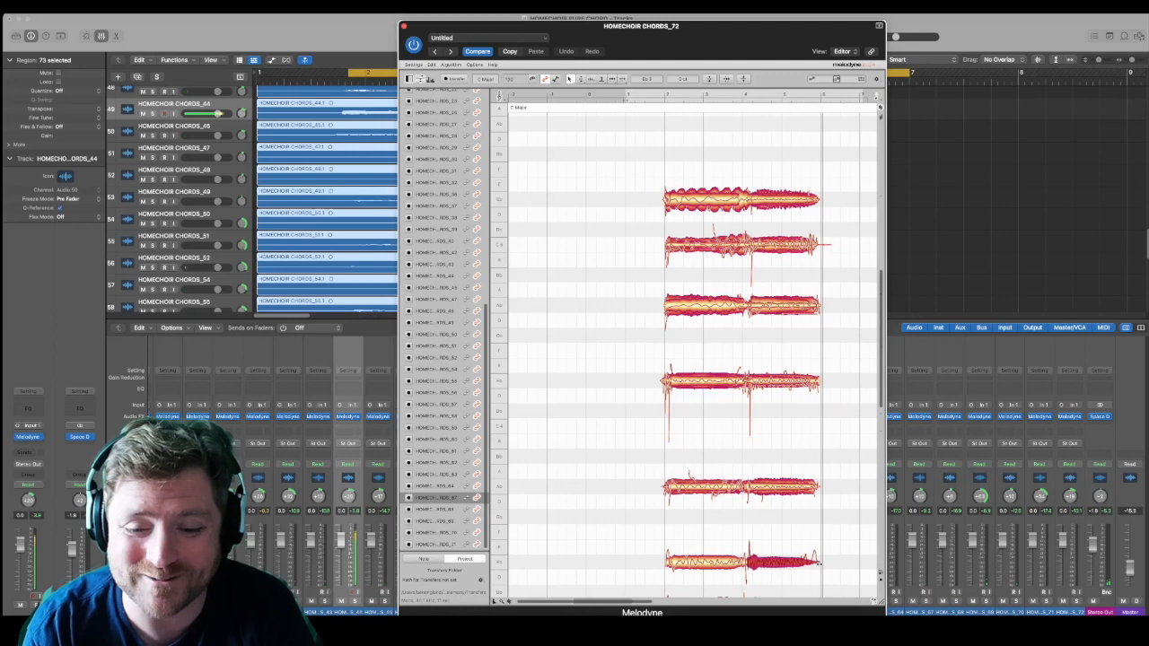
left_click(817, 488)
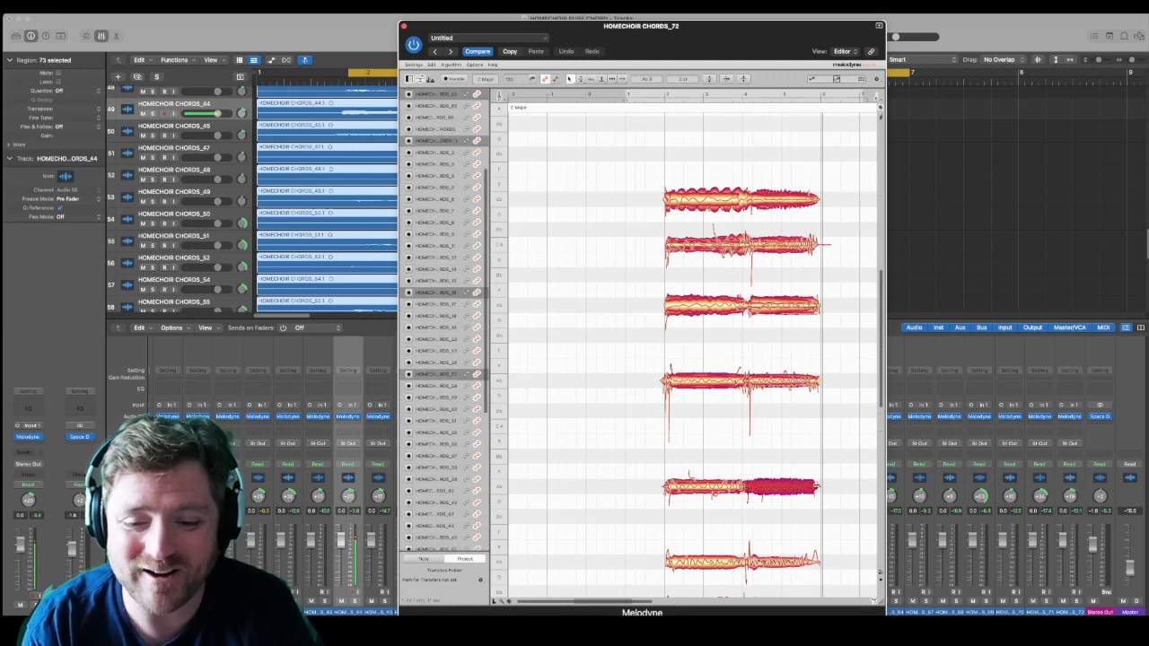
left_click(815, 381)
left_click(816, 306)
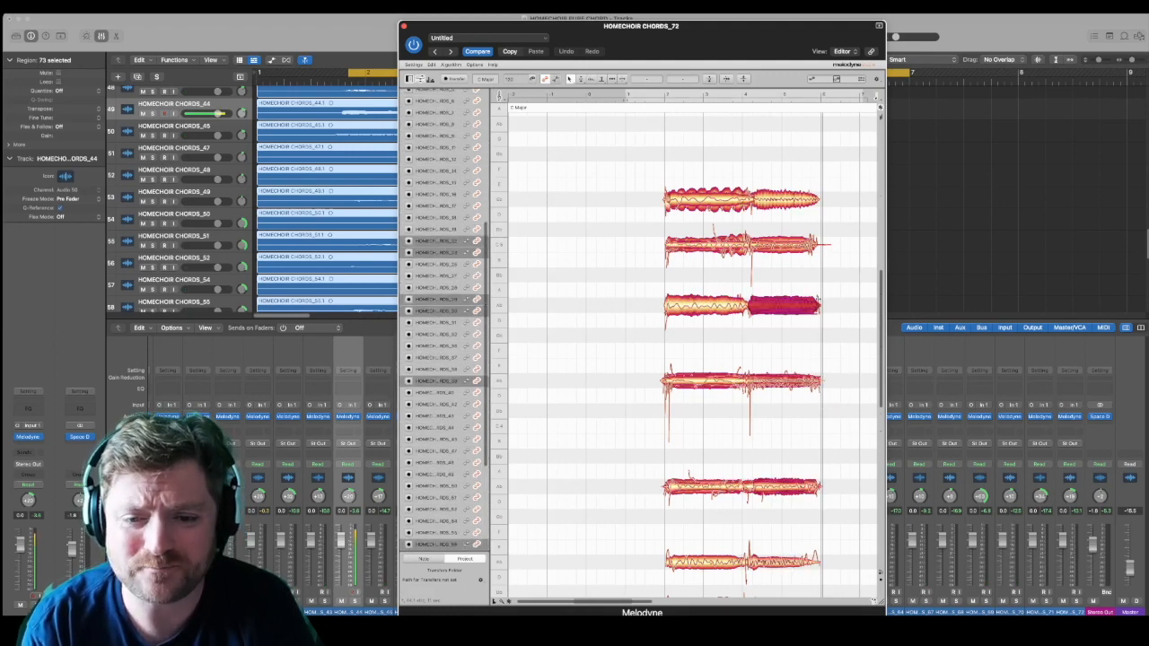
left_click(815, 244)
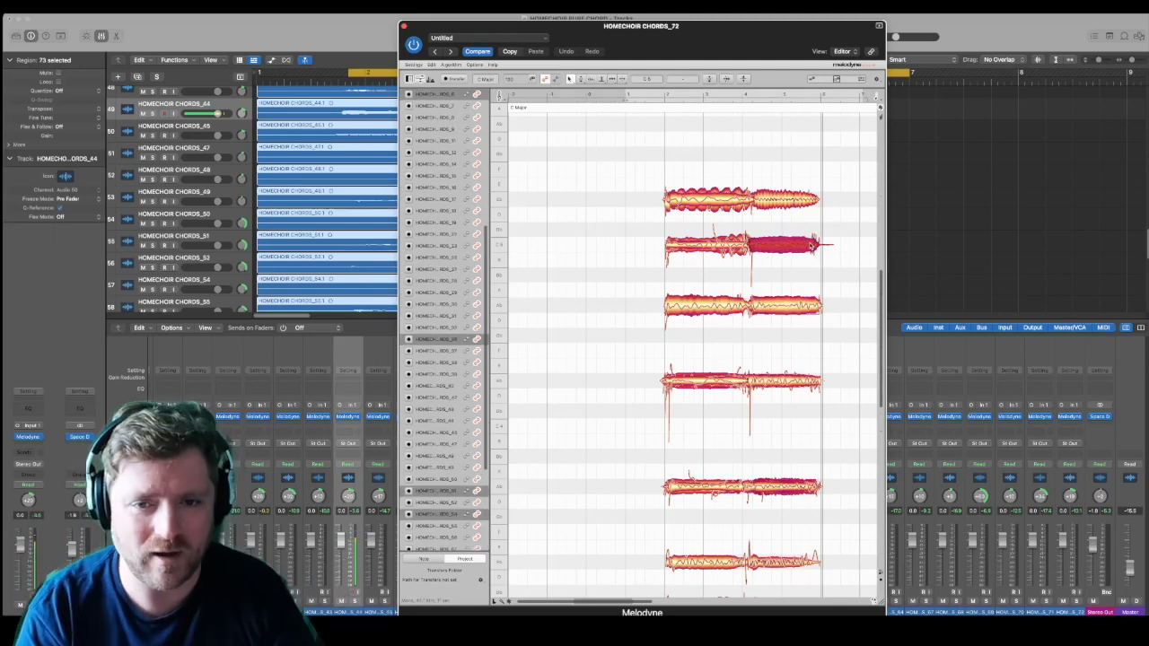
left_click_drag(817, 218, 808, 196)
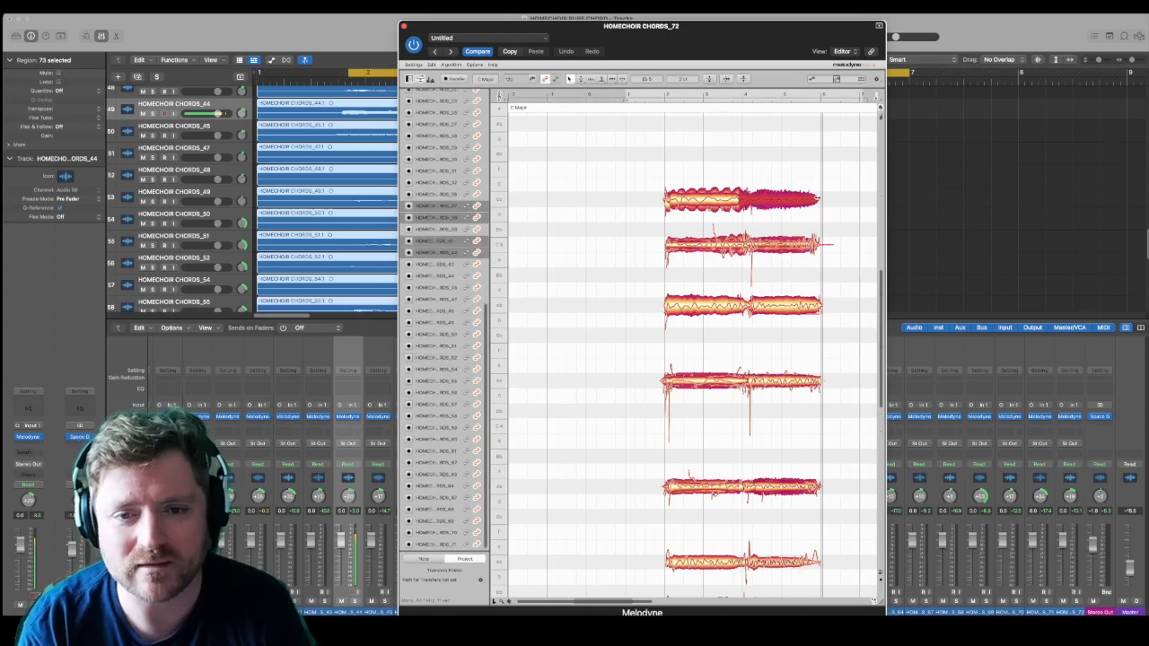
left_click(815, 222)
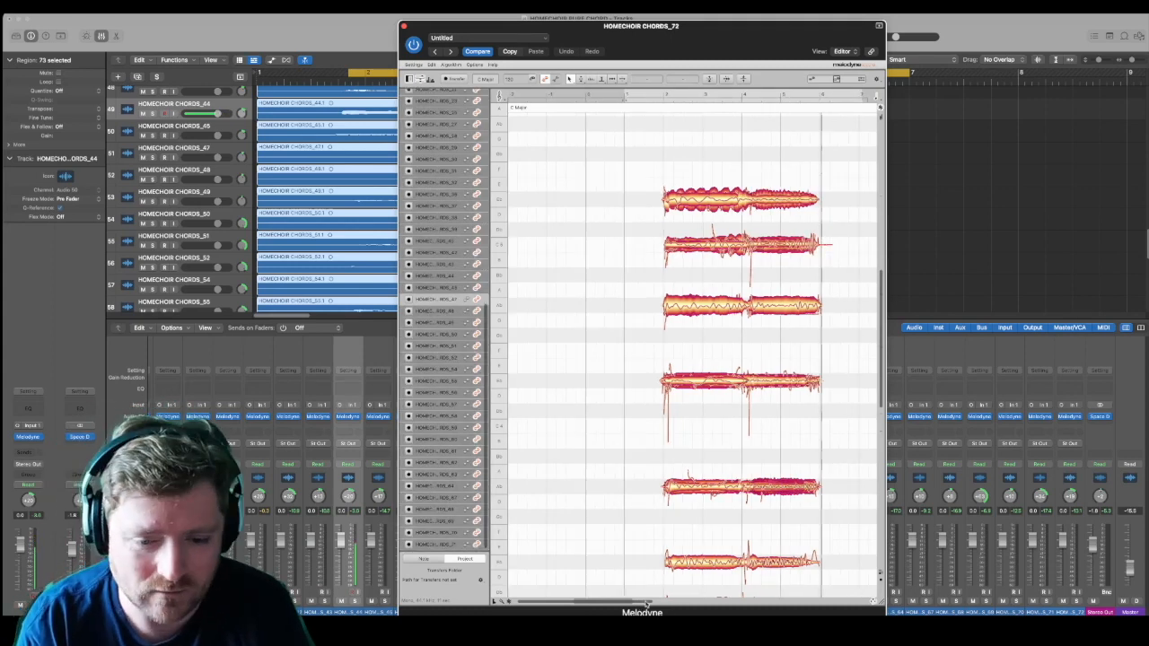
Step: Select all notes of both chords and paste a copy of them after bar 6
scroll(777, 477, "right", 5)
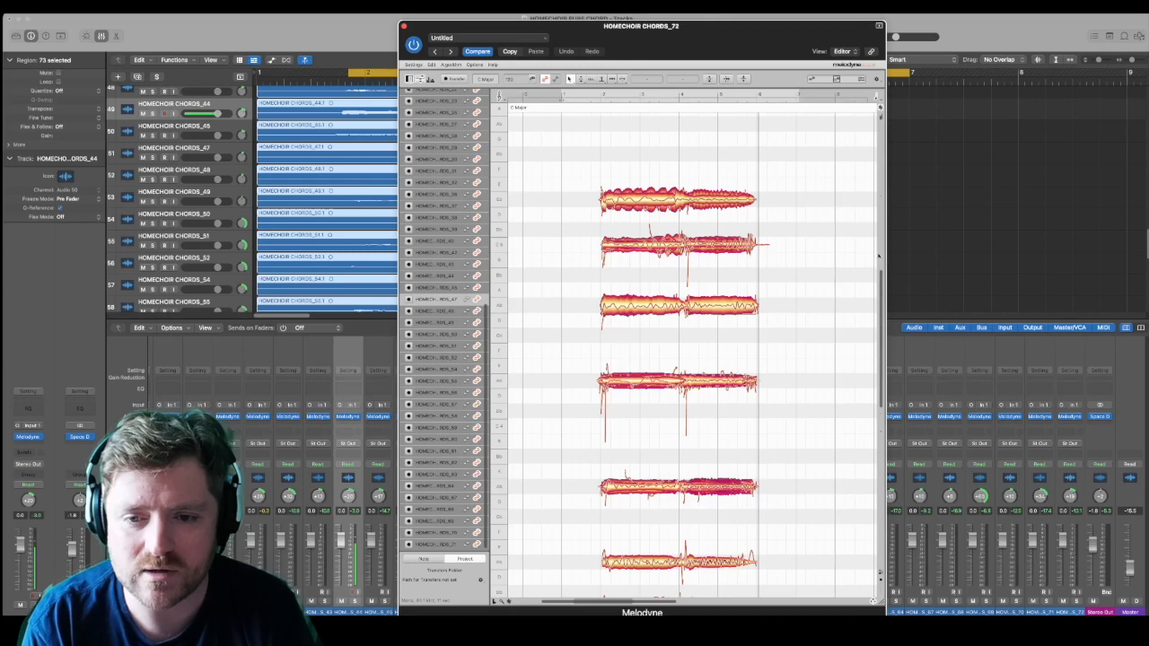
left_click_drag(881, 272, 891, 210)
scroll(809, 377, "down", 3)
left_click_drag(603, 158, 785, 551)
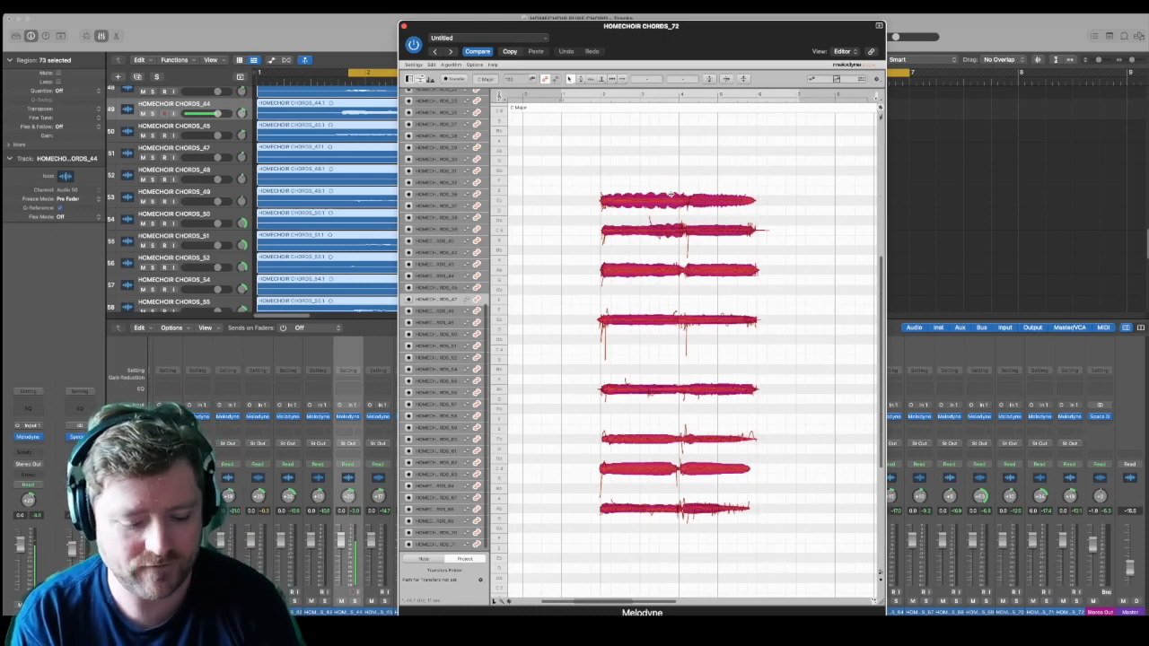
left_click(689, 211)
key("super+v")
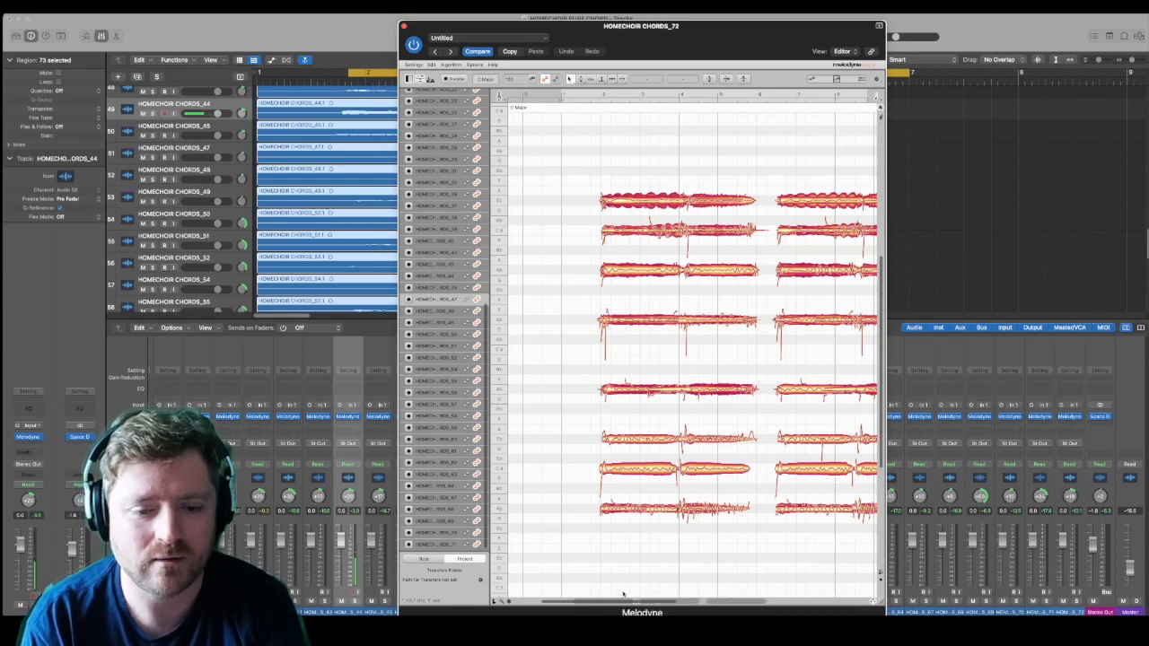
Step: Turn off cycling and play both copies of the progression from just before bar 2, picking out each copy's fourth-highest first-chord note
left_click_drag(630, 604, 653, 609)
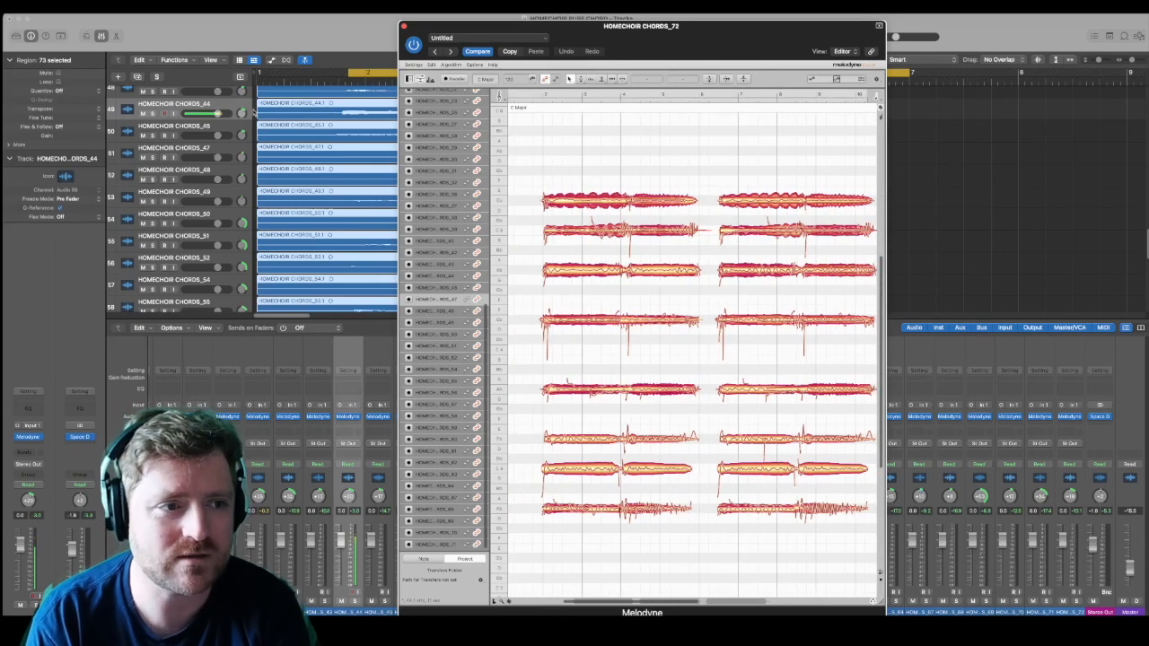
left_click_drag(473, 32, 463, 101)
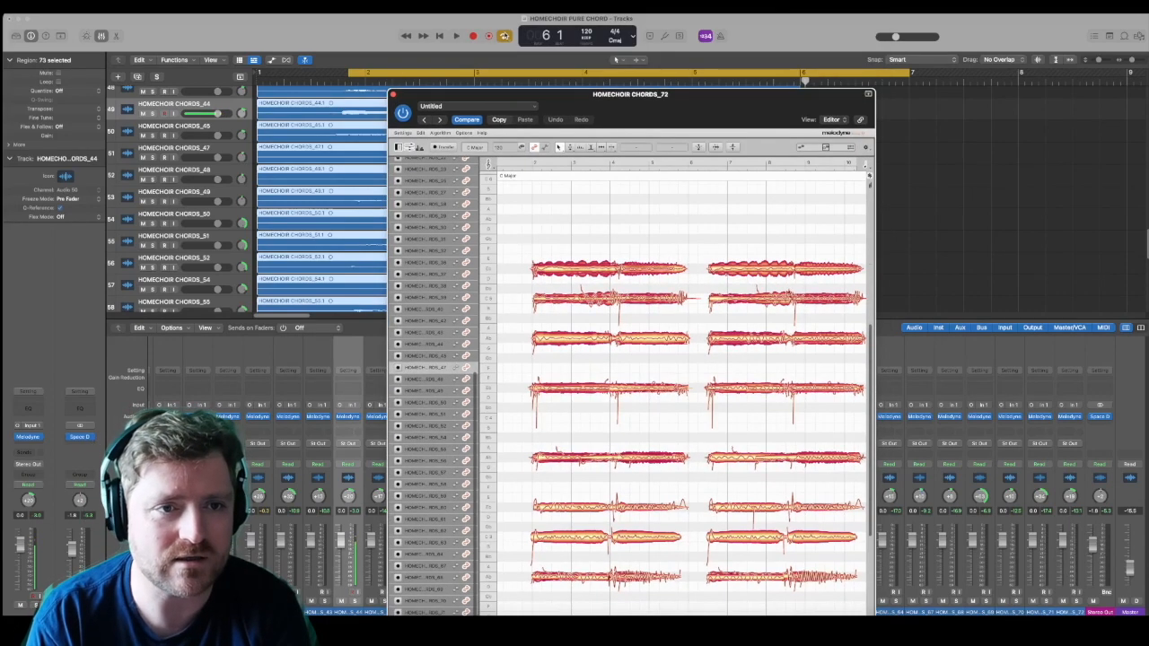
left_click(349, 83)
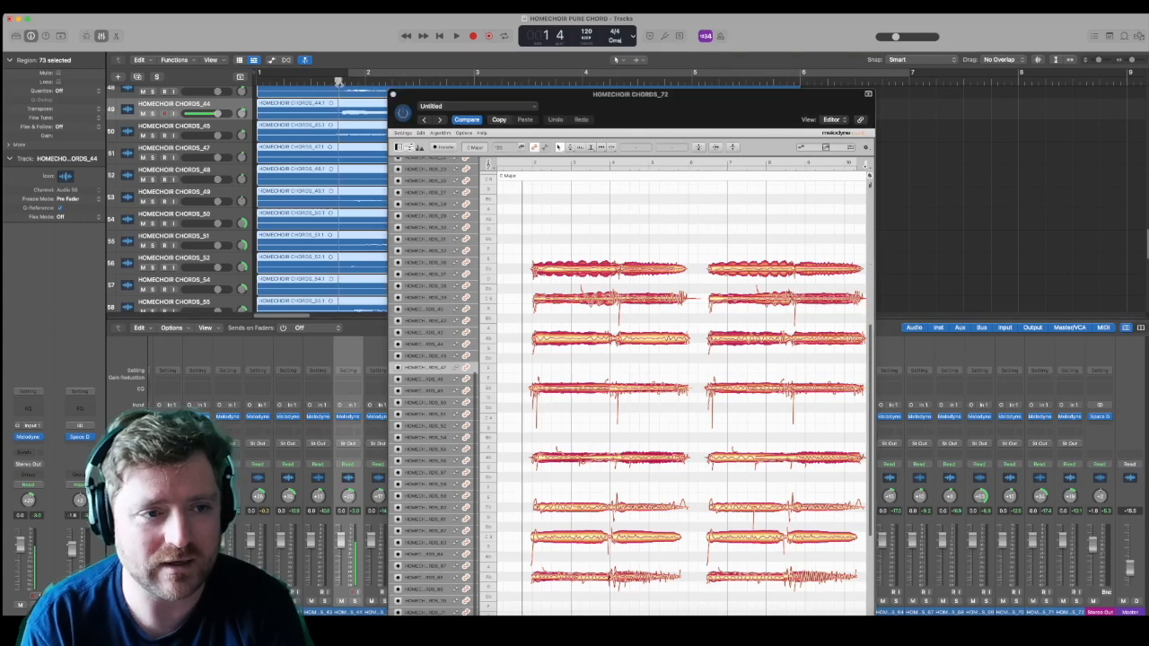
key("space")
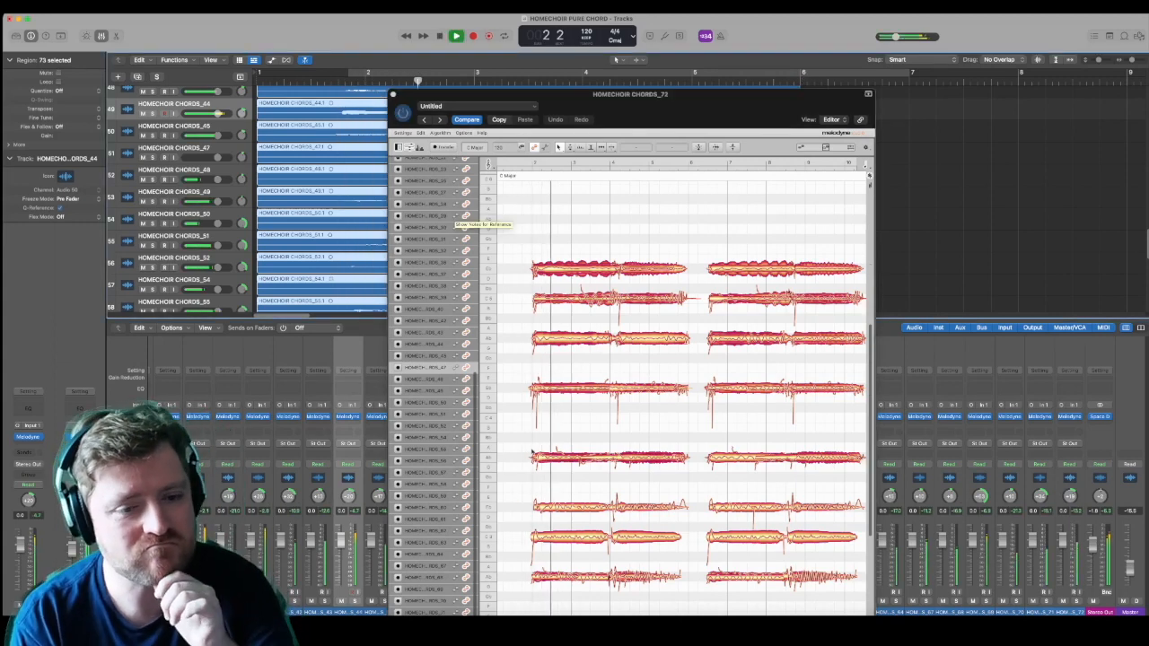
left_click(531, 388)
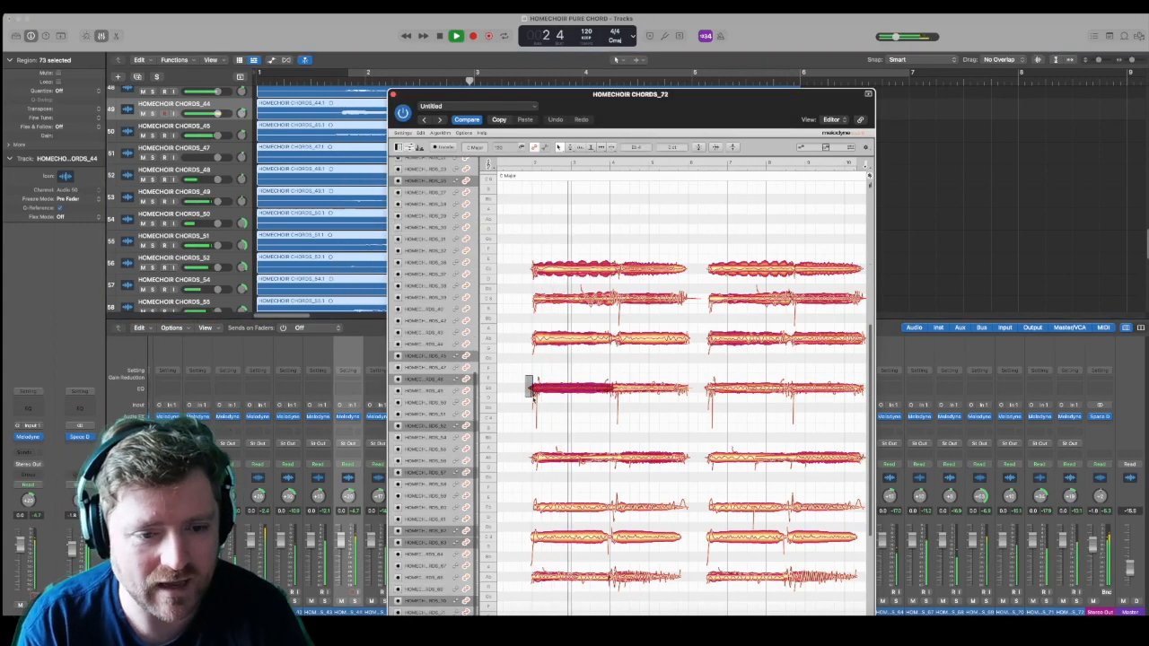
left_click(710, 388)
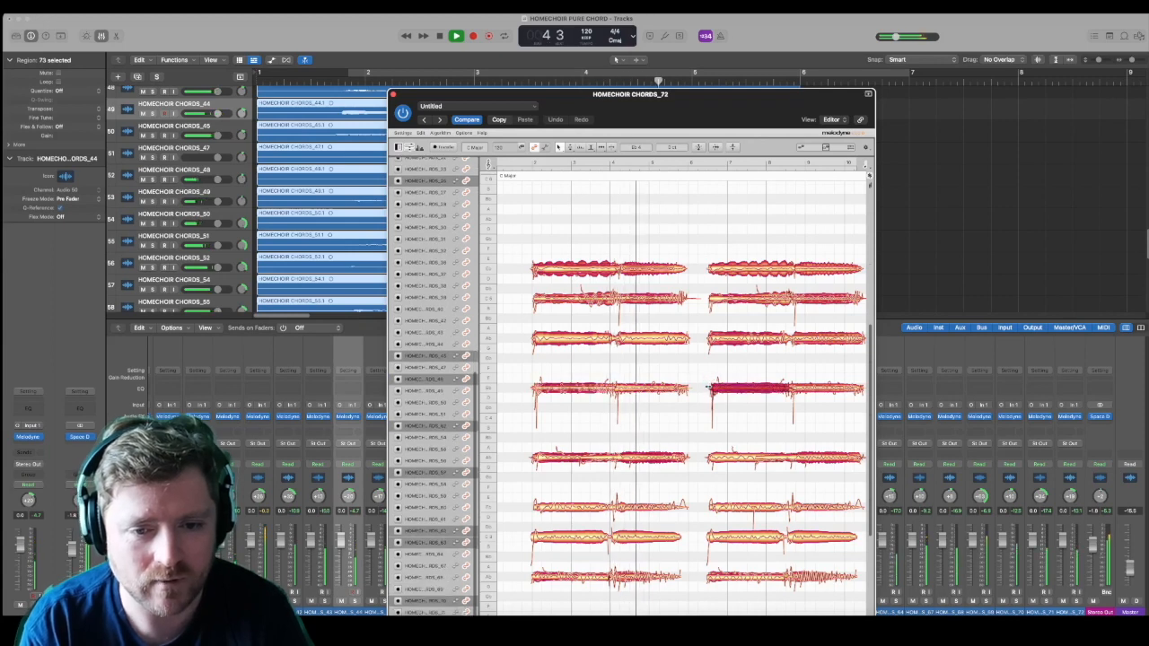
Step: Paste a third copy of the two-chord progression into Melodyne, starting at about bar 11
left_click_drag(731, 105, 691, 32)
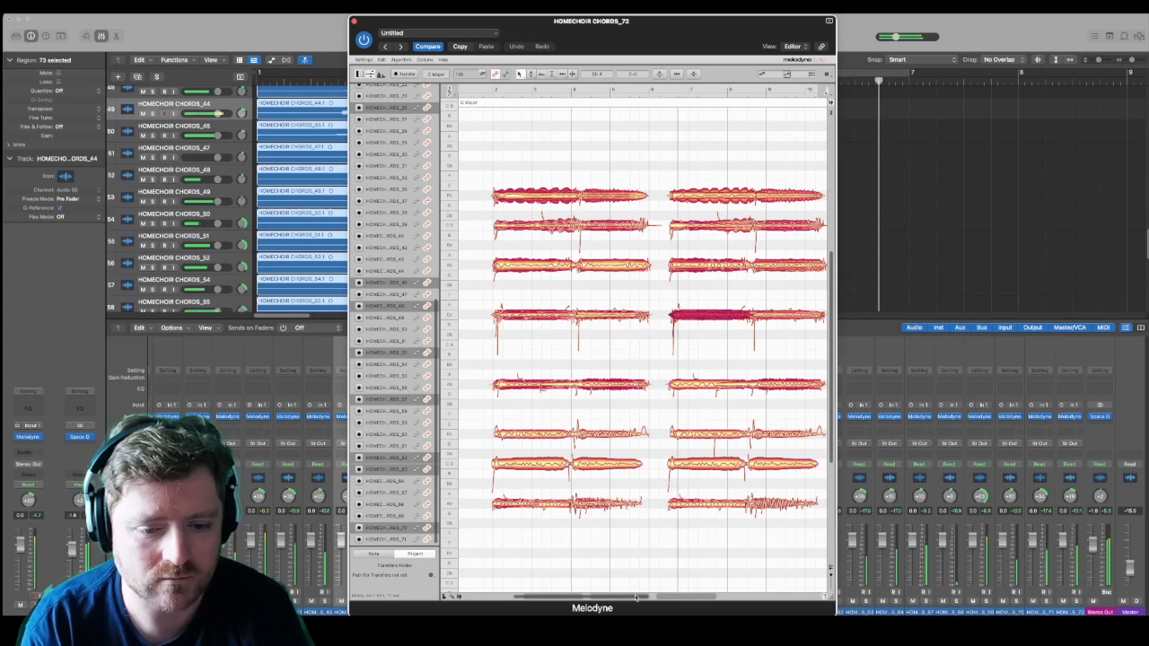
scroll(741, 340, "right", 4)
left_click_drag(740, 340, 731, 309)
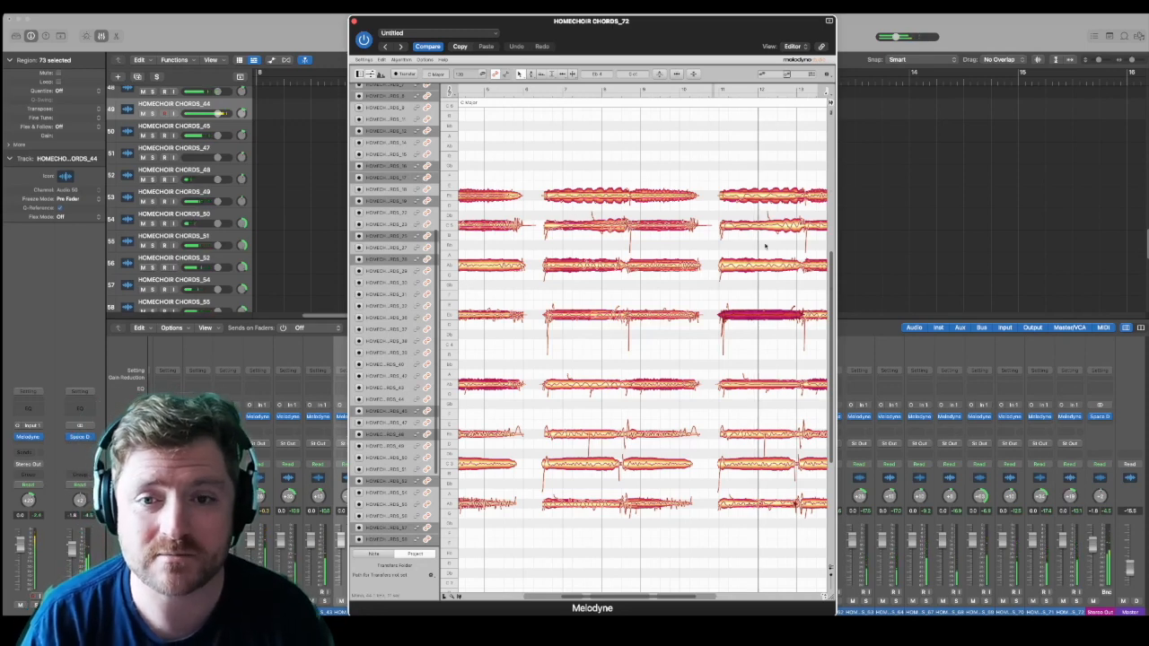
Step: Shift the second copy of the progression earlier to start at bar 6 and the third copy to start at bar 10
left_click_drag(835, 597, 975, 597)
left_click_drag(544, 154, 901, 591)
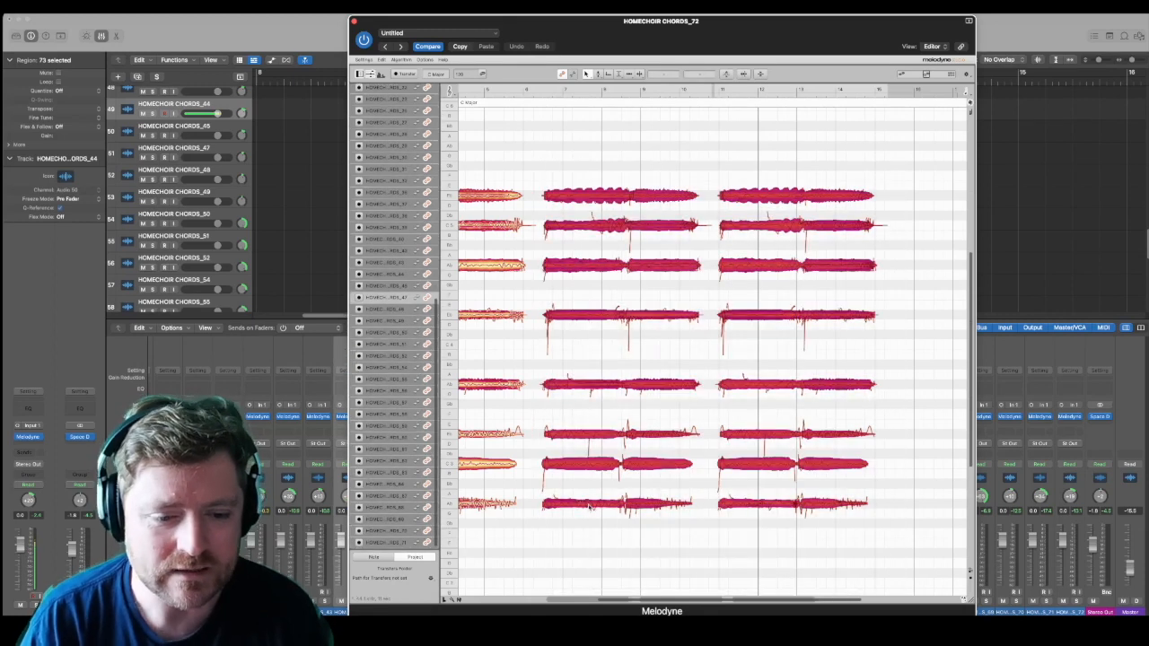
left_click_drag(583, 504, 570, 504)
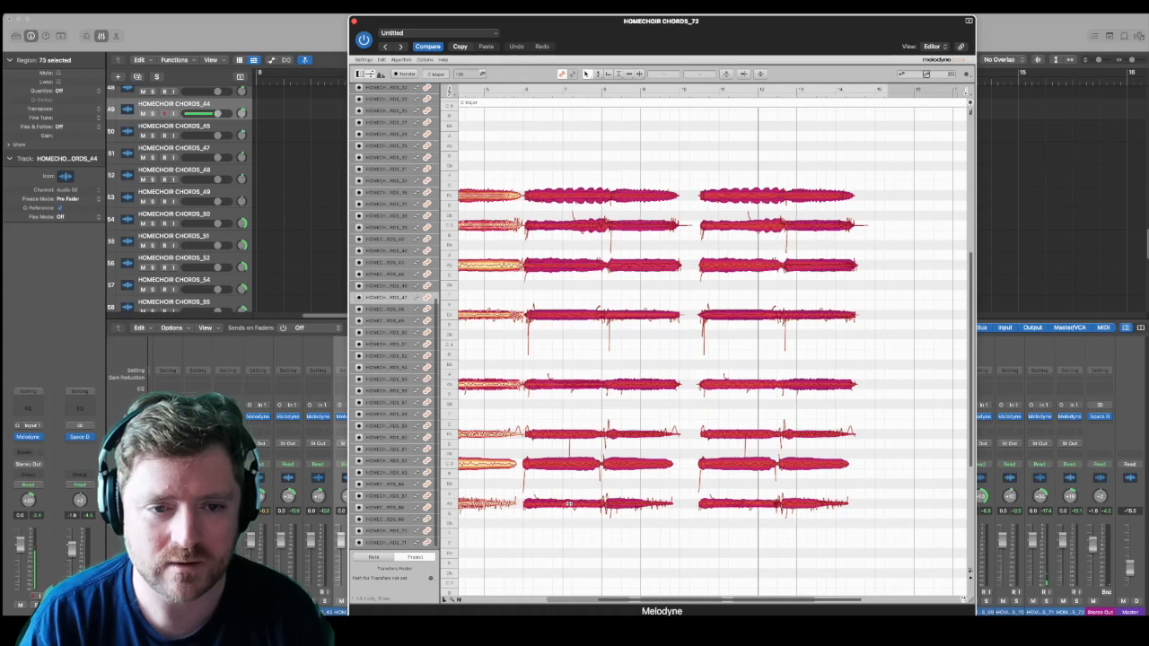
scroll(719, 224, "down", 5)
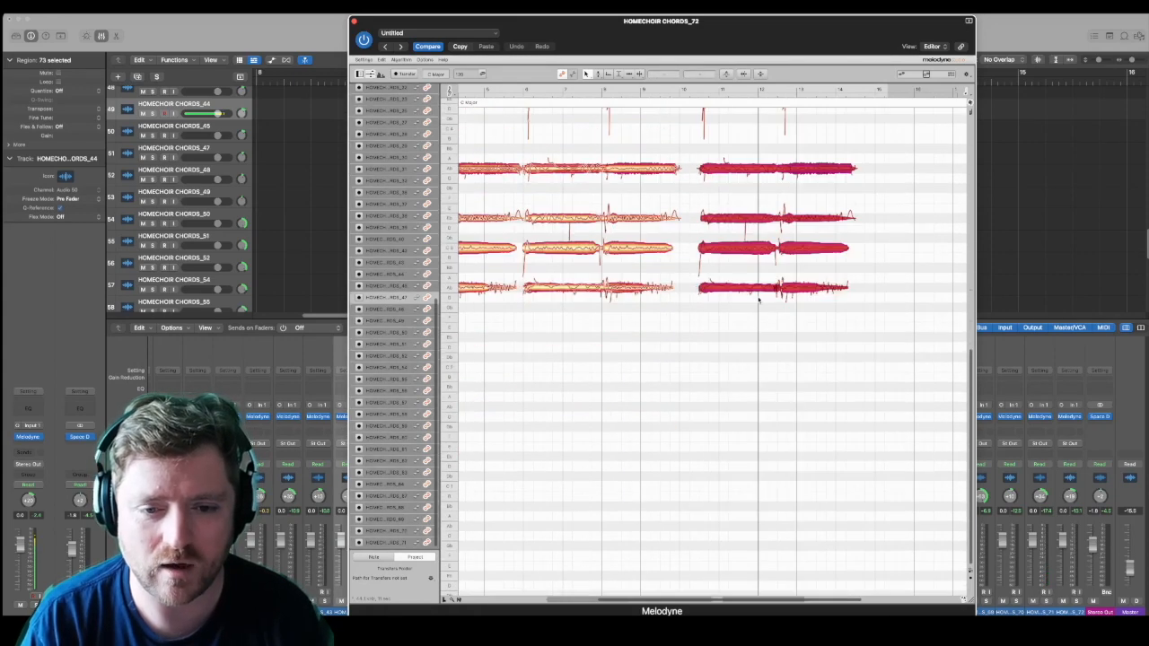
left_click_drag(741, 287, 722, 287)
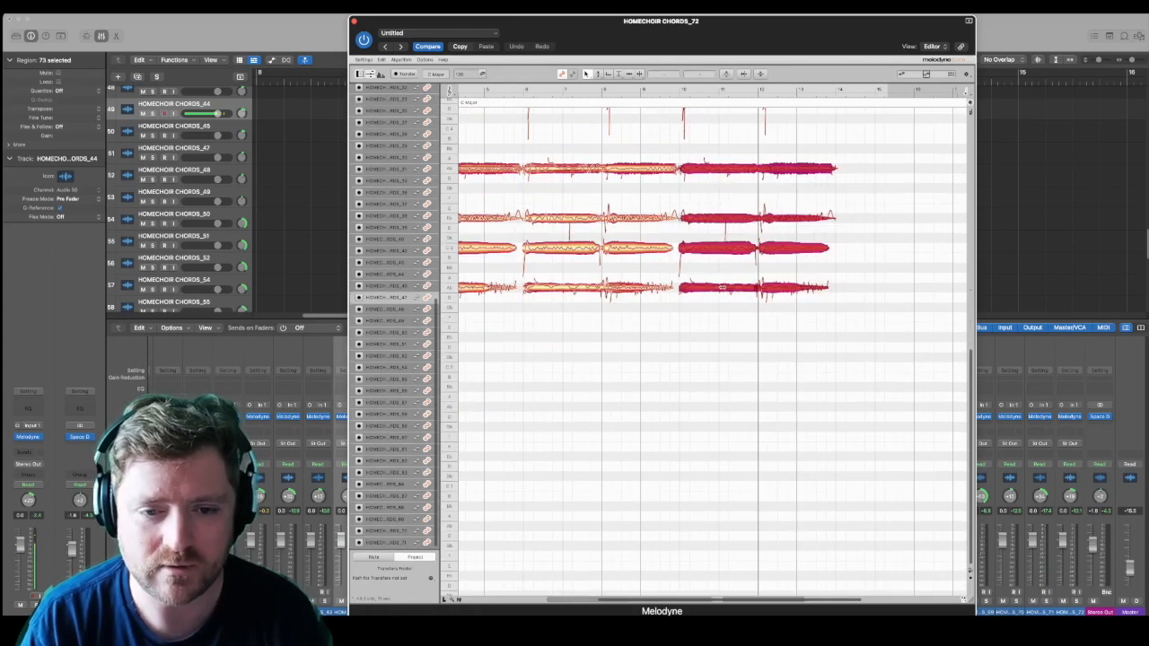
Step: Play the joined progression copies from bar 2 to check the transition into the second copy at bar 6
scroll(702, 335, "up", 6)
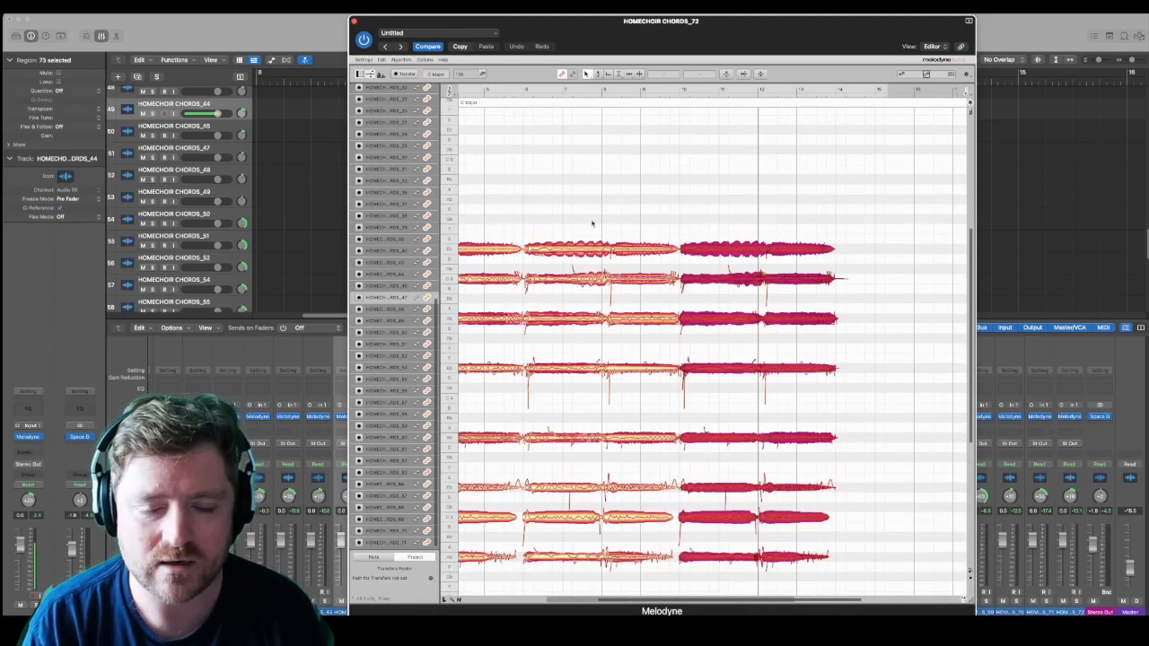
left_click_drag(723, 602, 669, 609)
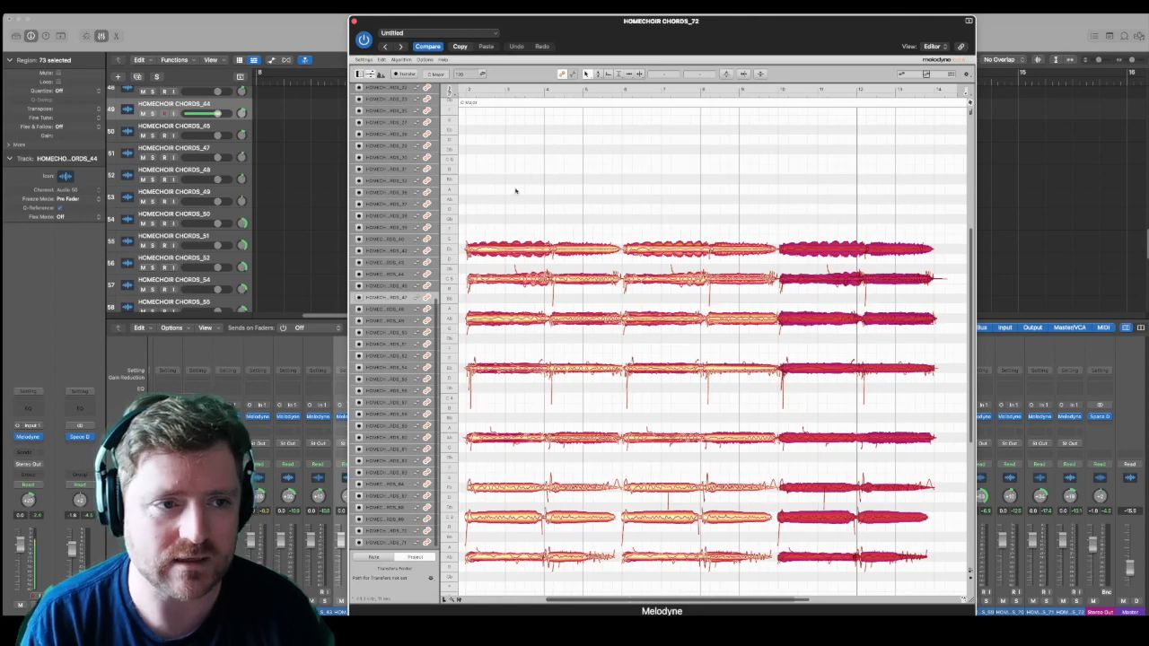
left_click_drag(539, 34, 467, 119)
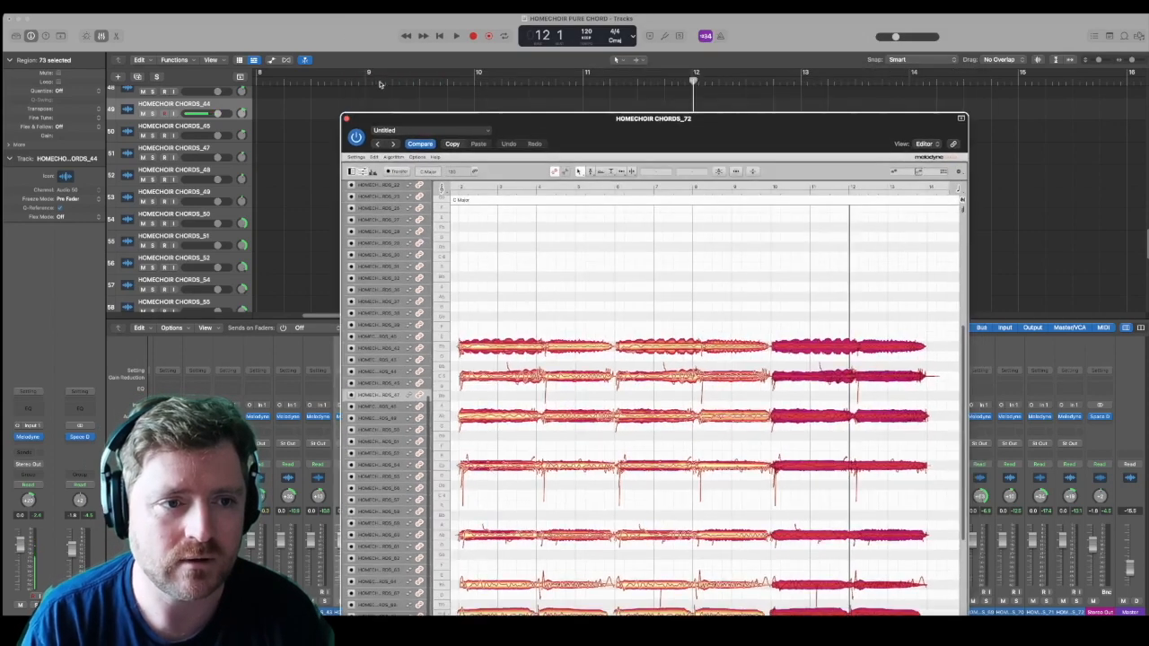
left_click(442, 38)
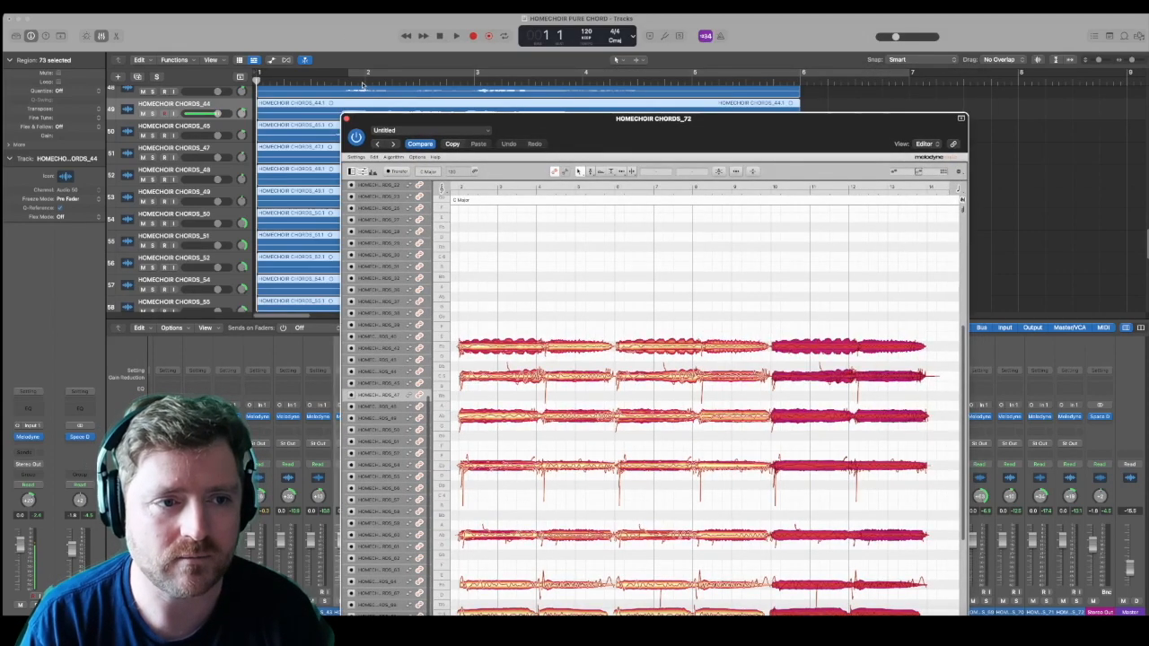
left_click(366, 82)
key("space")
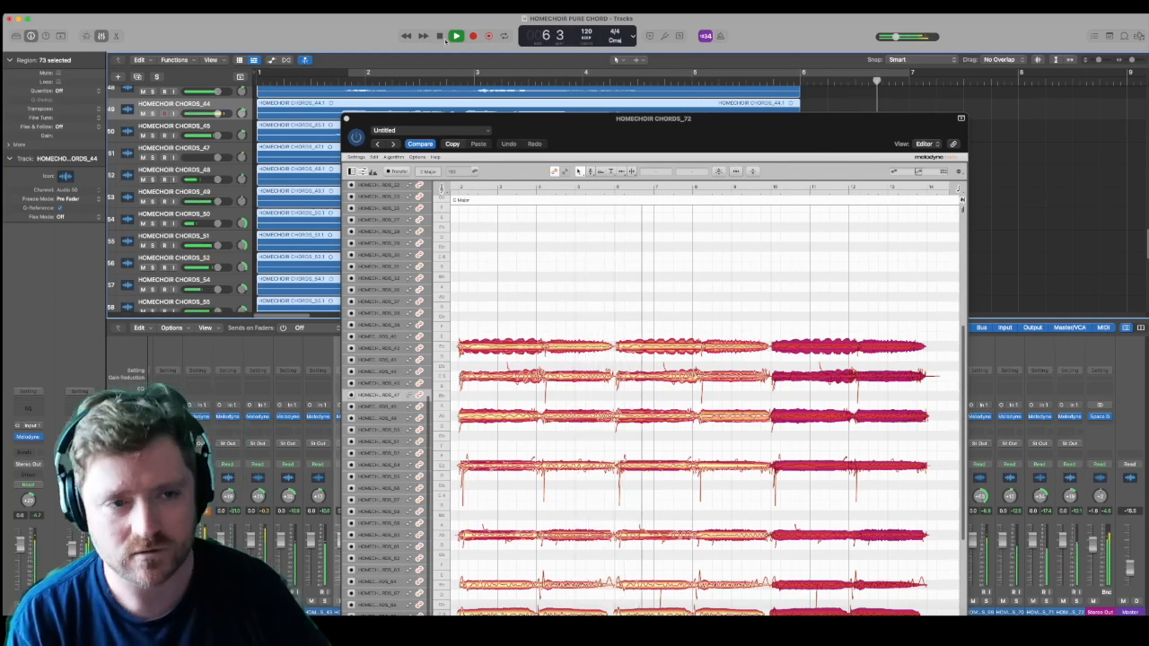
key("space")
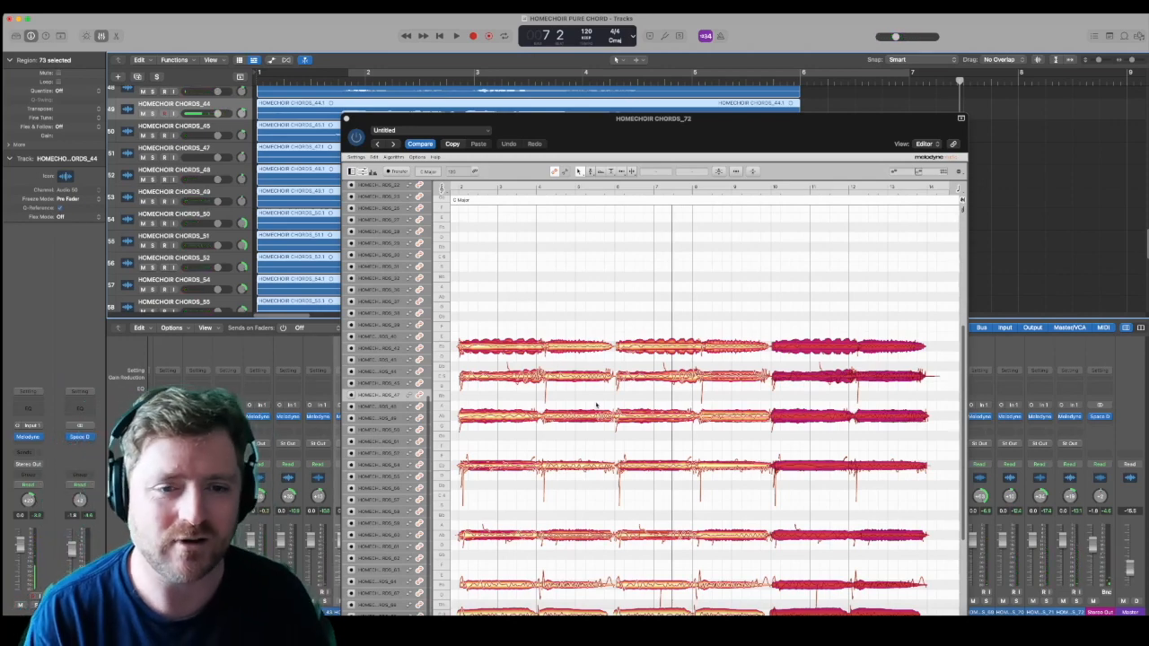
Step: Raise the lowest line to the second-lowest line's pitch and the third-lowest to the fourth-lowest's, including its stray final note
scroll(596, 406, "down", 3)
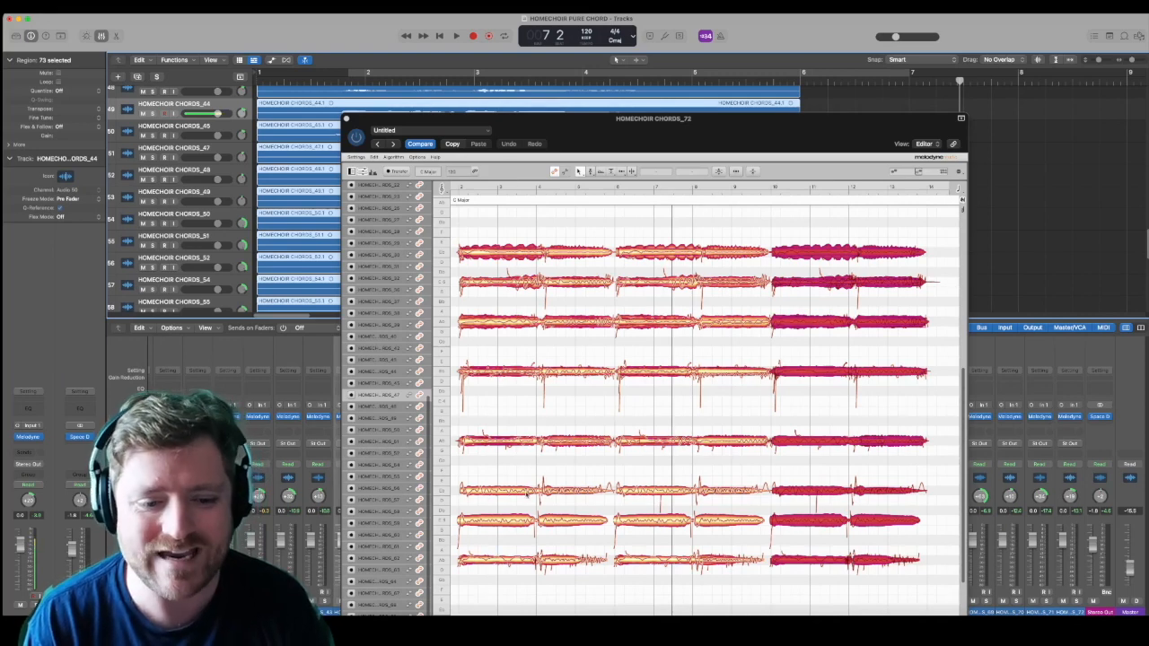
left_click_drag(499, 590, 883, 520)
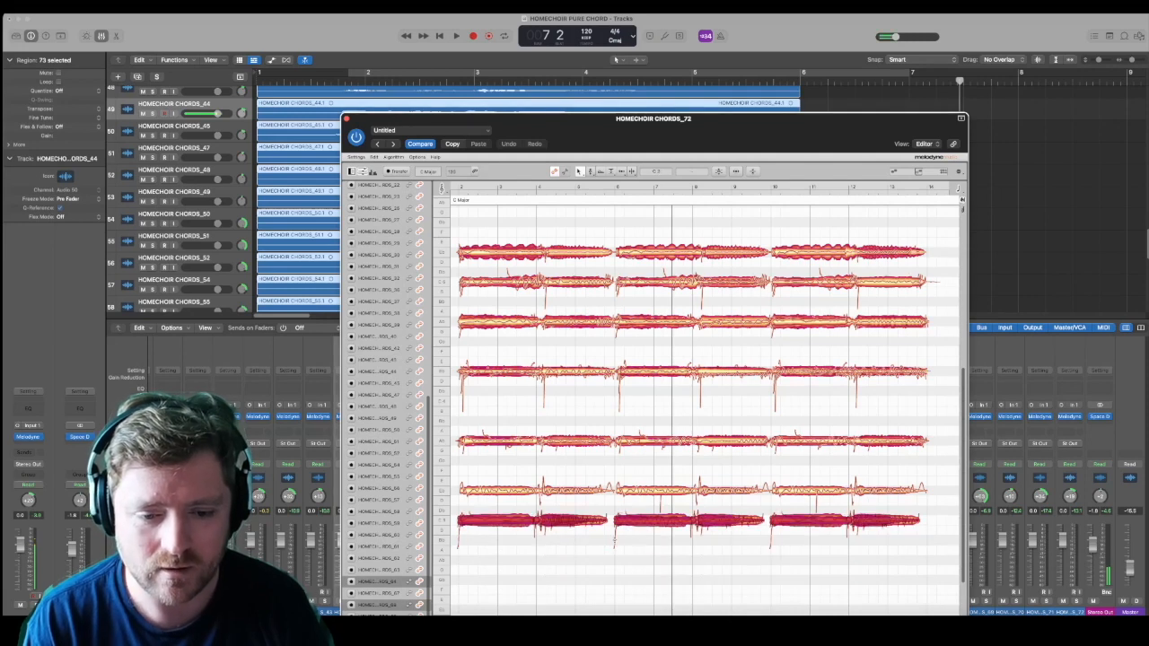
left_click_drag(647, 482, 891, 440)
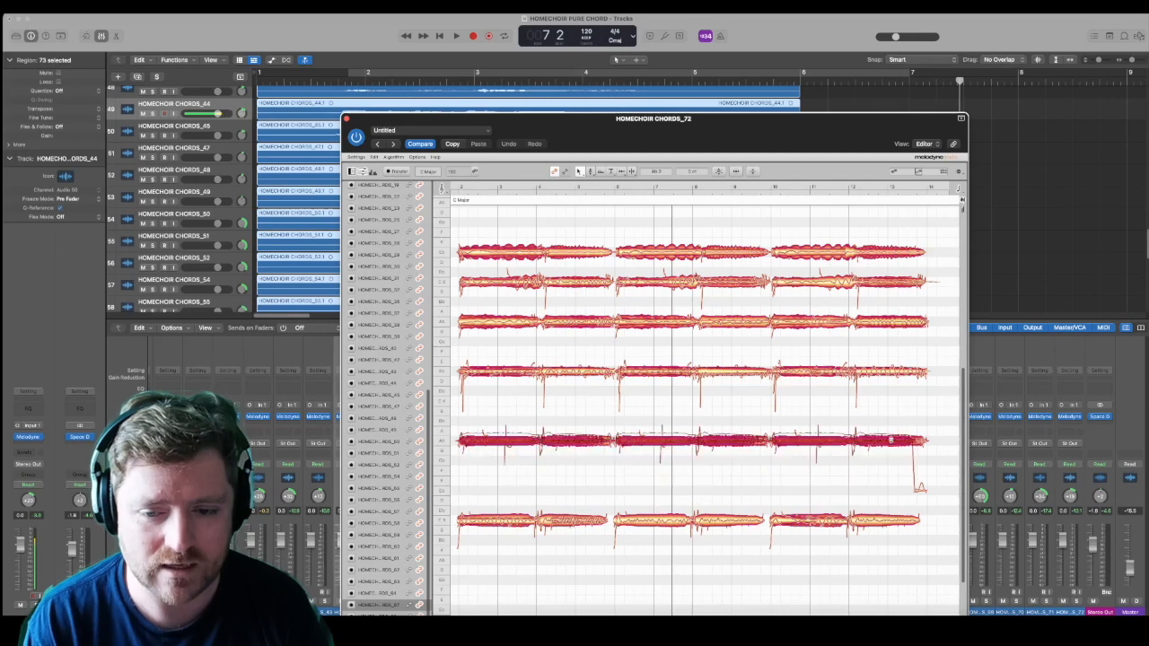
left_click_drag(918, 493, 917, 443)
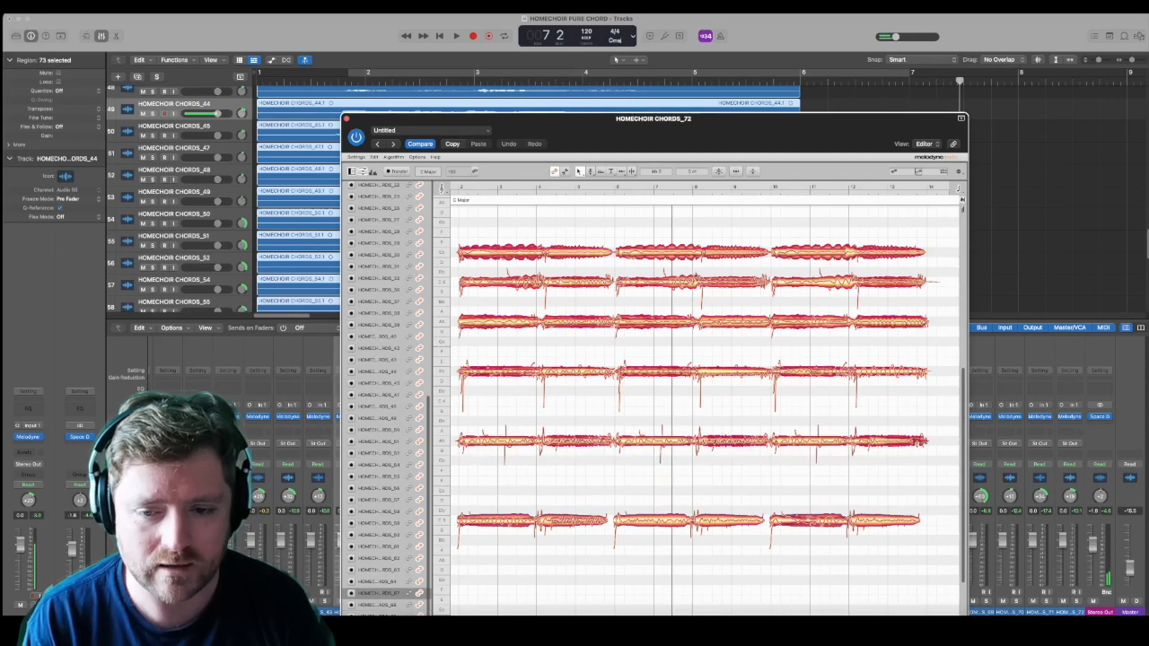
Step: Raise the fourth-highest line to the third-highest line's pitch and the second-highest line to the highest line's pitch
left_click_drag(475, 396, 878, 321)
left_click_drag(876, 362, 876, 321)
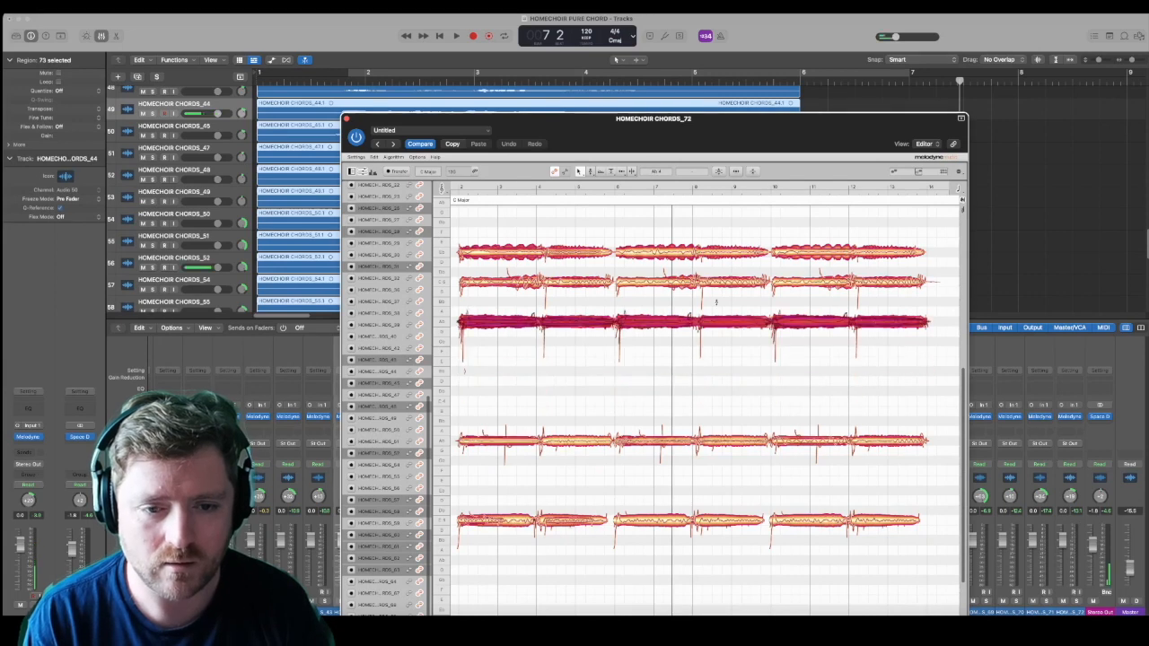
left_click_drag(460, 266, 894, 252)
Step: Play the merged voicing from just before bar 2 and raise the lowest line by two semitones in all three copies
left_click(359, 81)
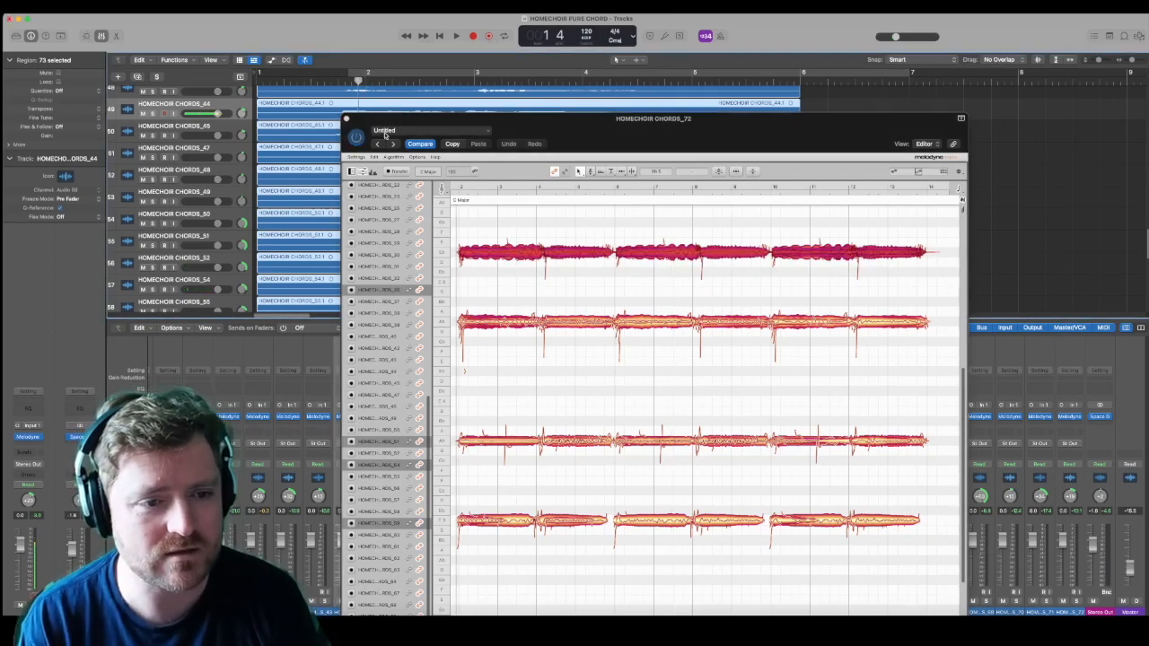
key("space")
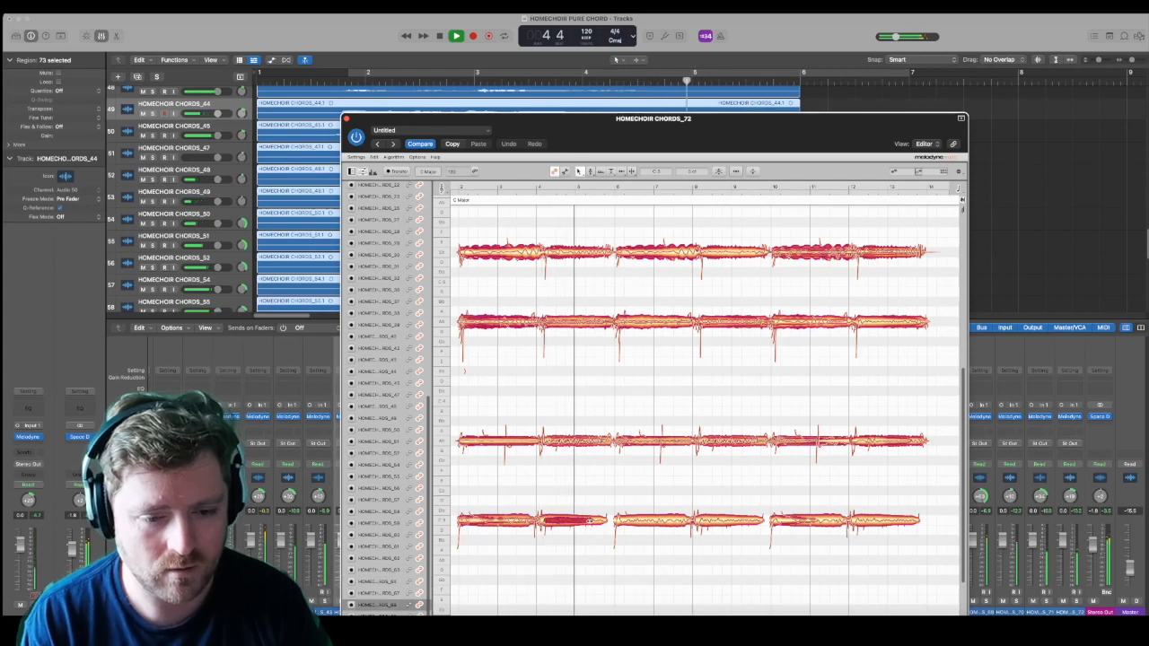
key("space")
left_click_drag(463, 559, 884, 504)
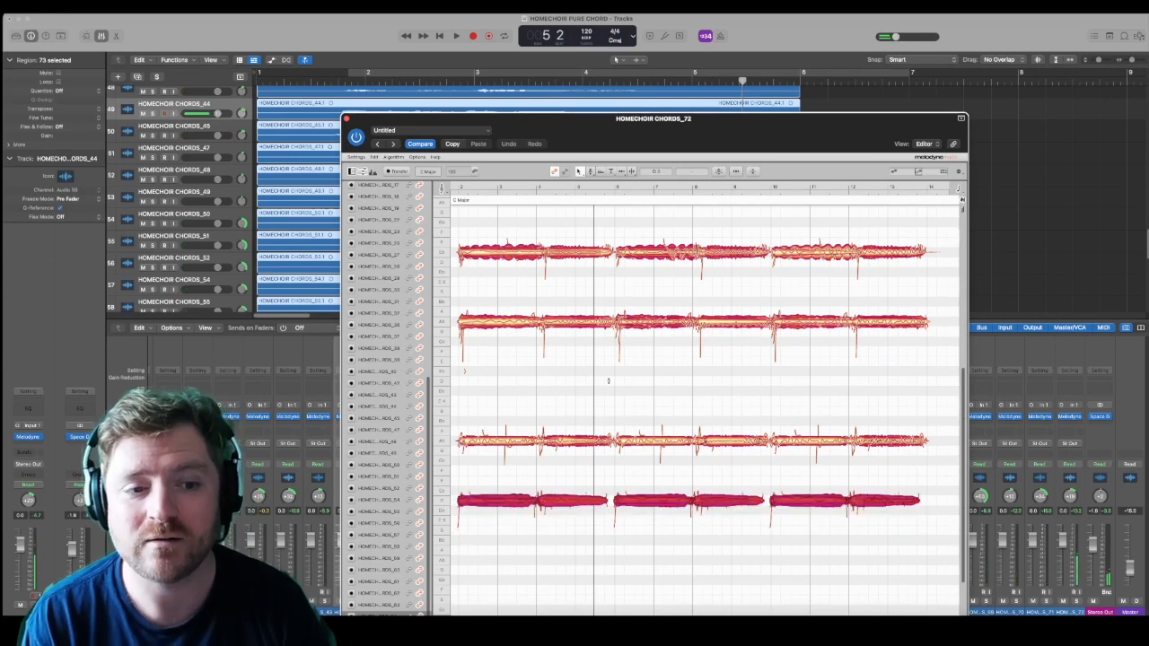
Step: Lower the second-highest line by six semitones in all three copies, bringing its stray opening note along
left_click_drag(474, 293, 923, 379)
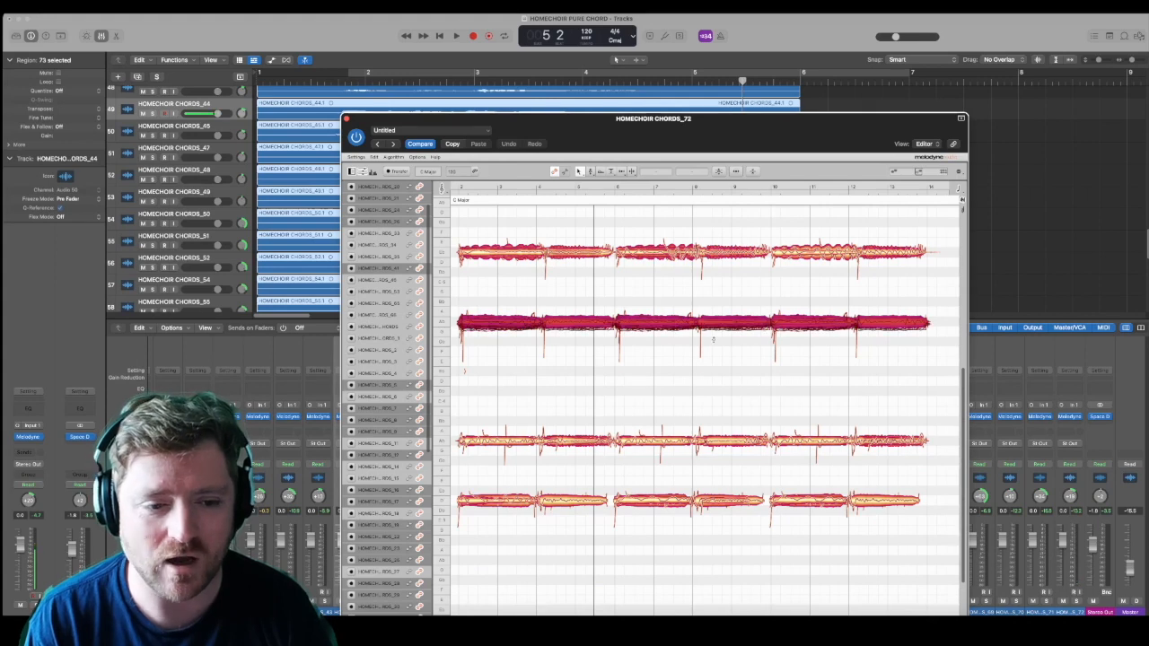
left_click_drag(712, 332, 713, 343)
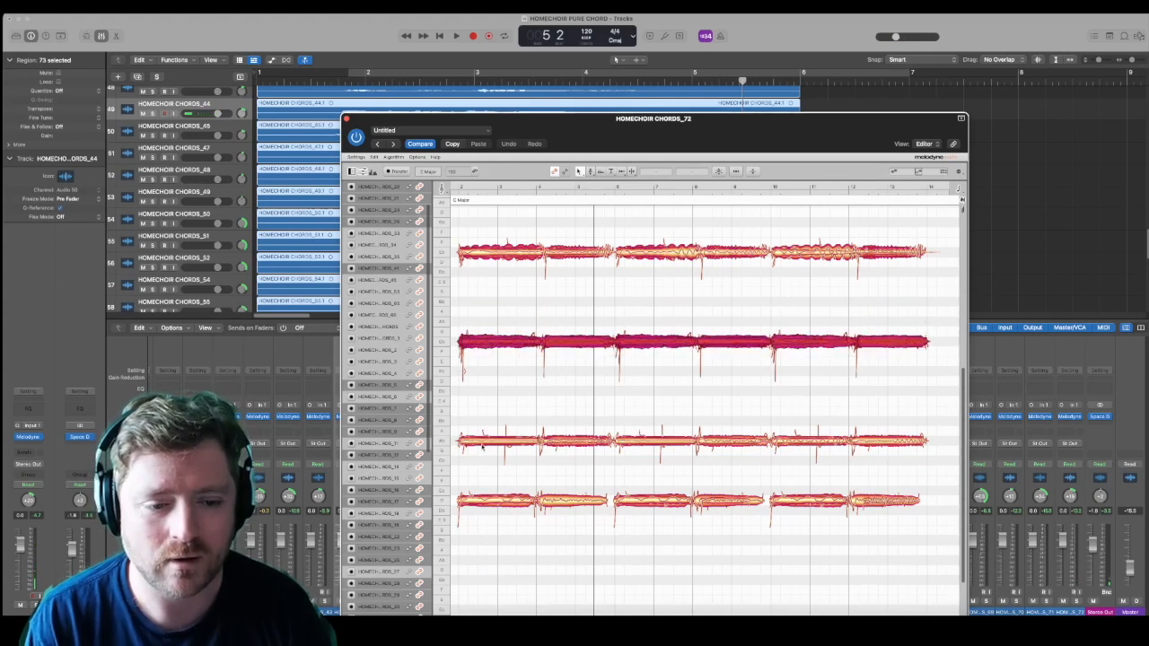
left_click_drag(490, 310, 889, 386)
left_click_drag(888, 344, 888, 379)
left_click(466, 343)
left_click_drag(469, 342, 471, 381)
Step: Lower the highest line by nine semitones in all three copies, including the stray note at its start
left_click_drag(457, 226, 869, 344)
key("Down")
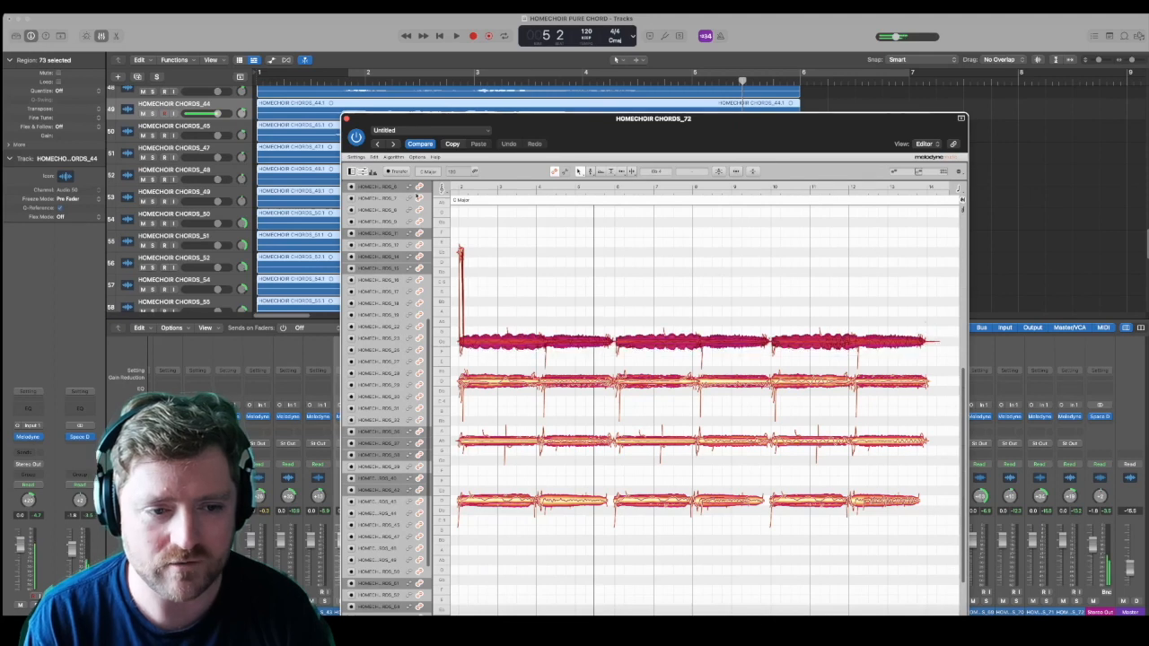
left_click_drag(456, 238, 461, 324)
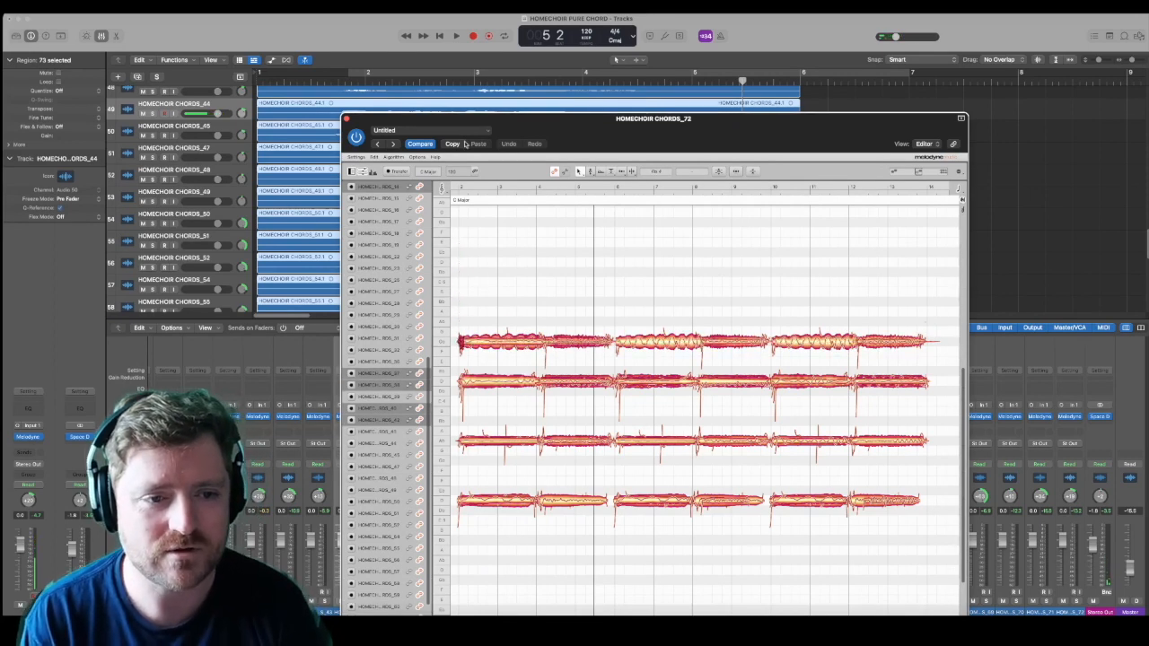
Step: Play the revised chord from near bar 2 and raise the second-lowest line by one semitone
left_click(362, 80)
key("space")
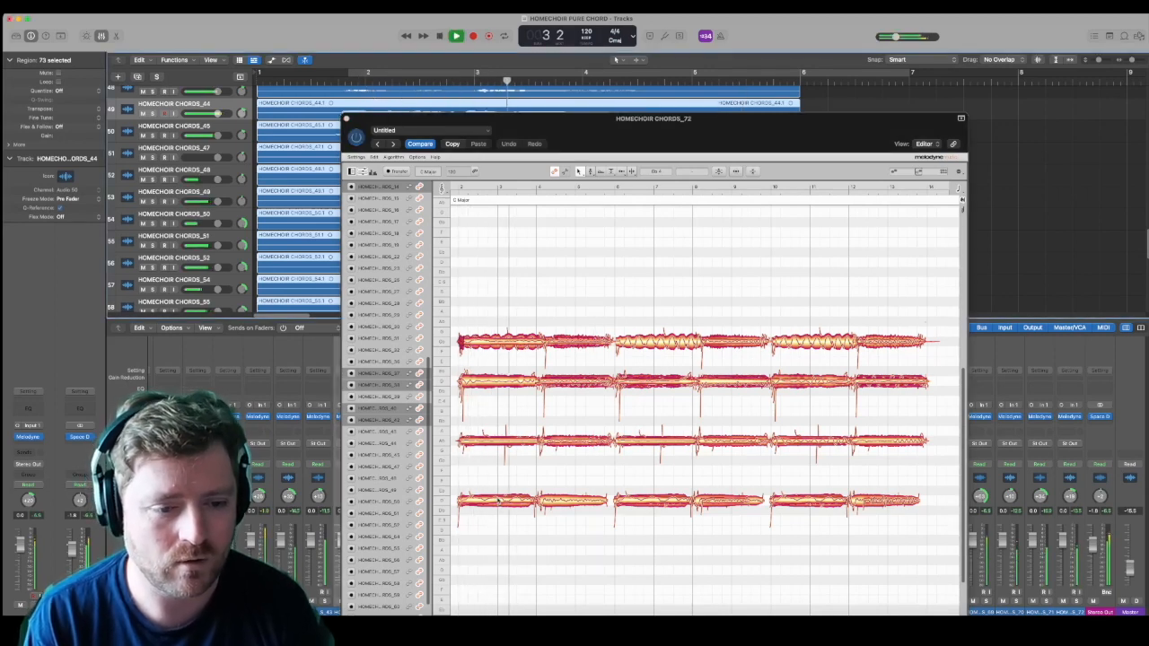
key("space")
left_click(822, 449)
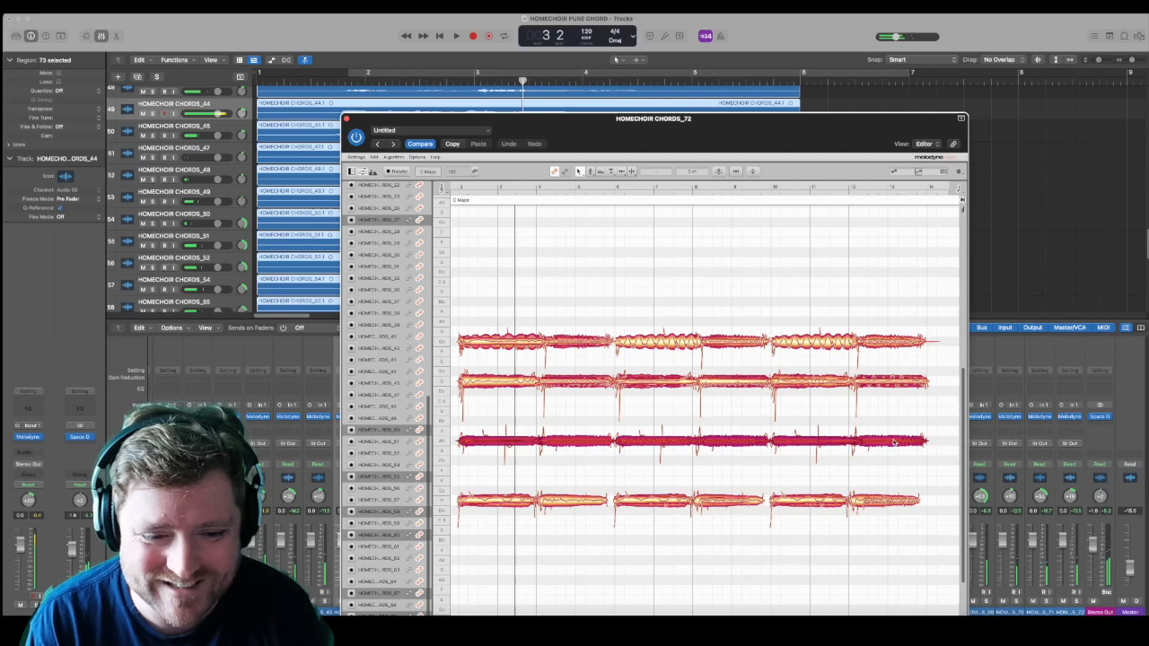
Step: Raise the two highest lines by one semitone in all three copies
left_click_drag(465, 312, 904, 389)
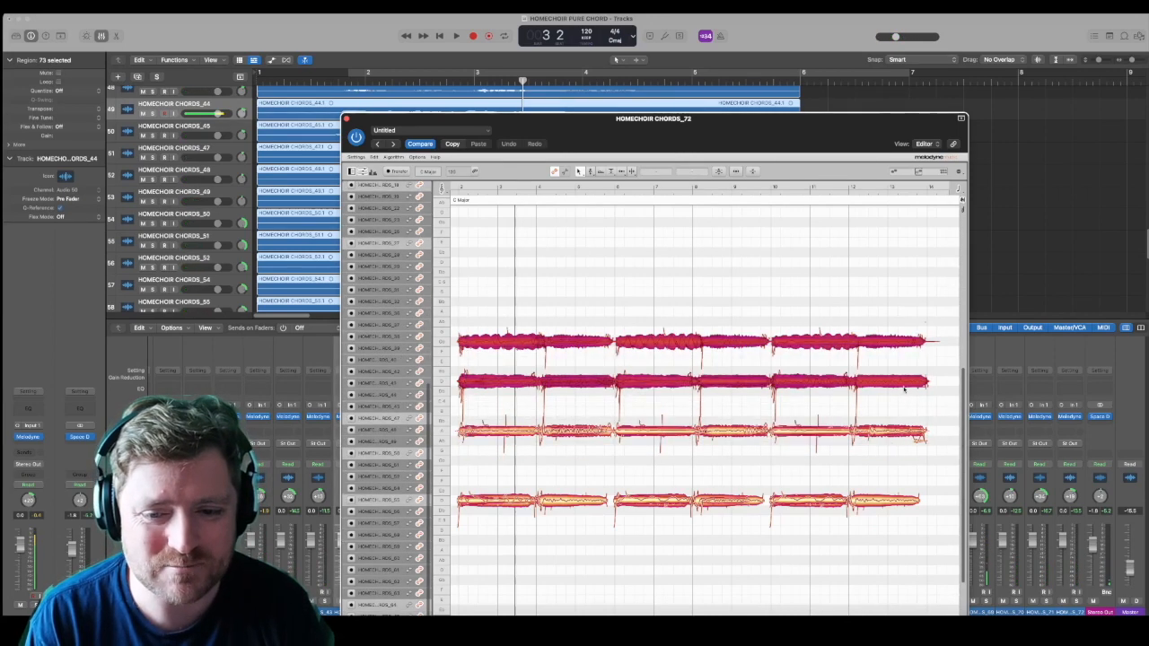
key("Up")
key("Up")
key("Up")
key("Up")
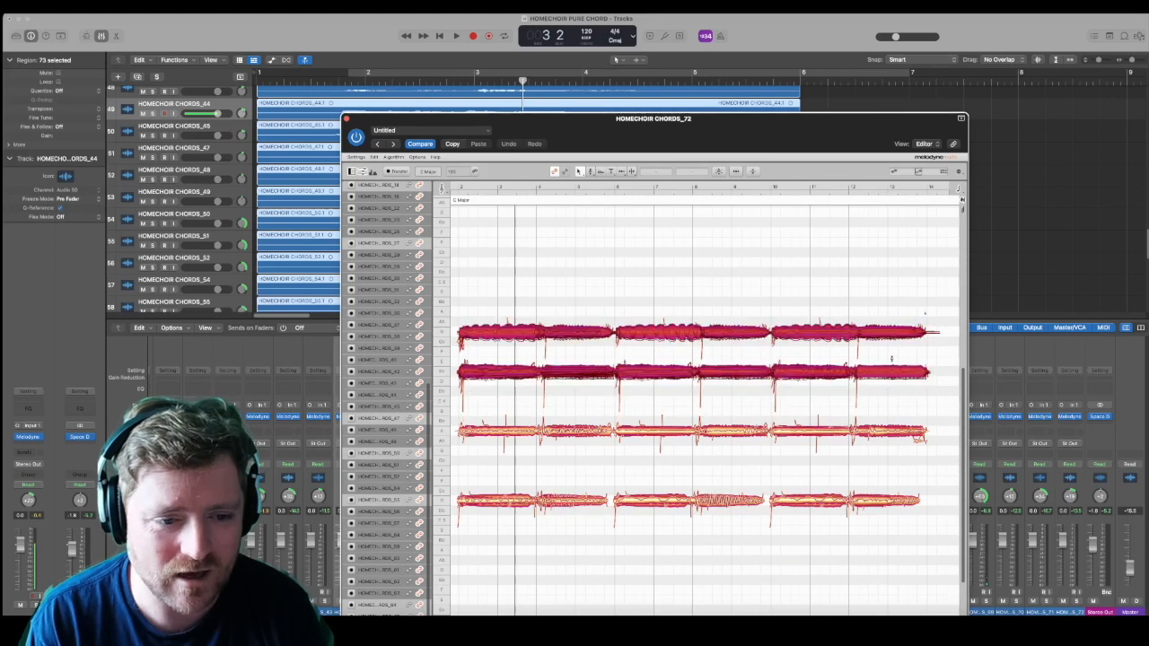
key("Down")
key("Down")
key("Down")
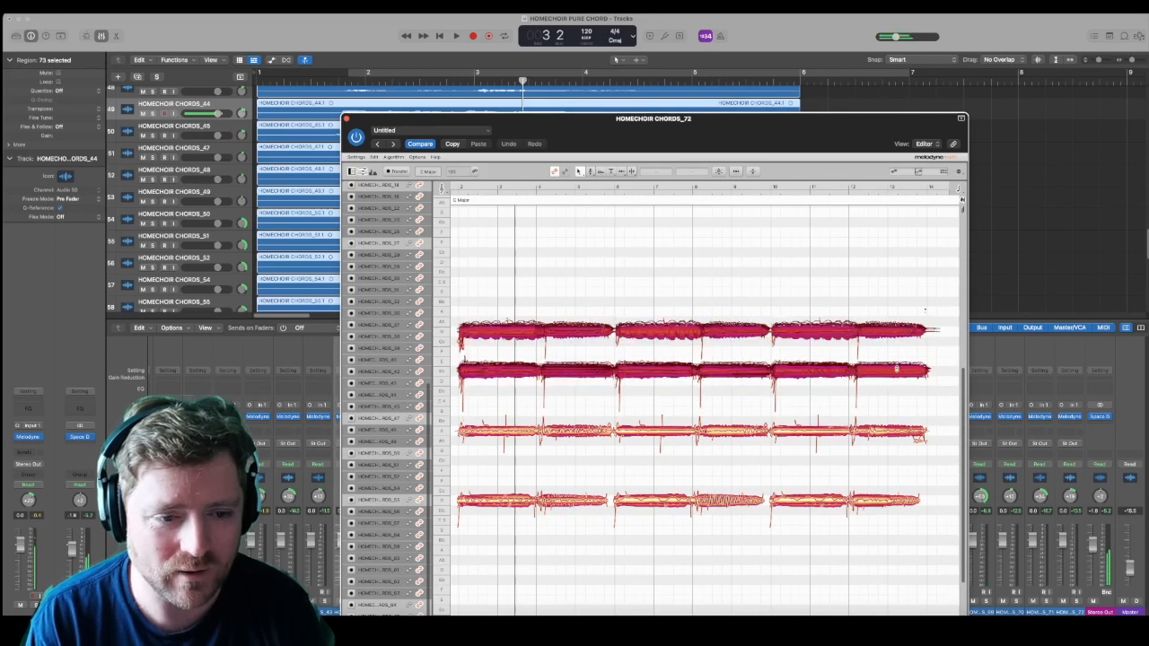
Step: Raise the highest line by another two semitones in all three copies, including the stray note at its start
left_click(465, 353)
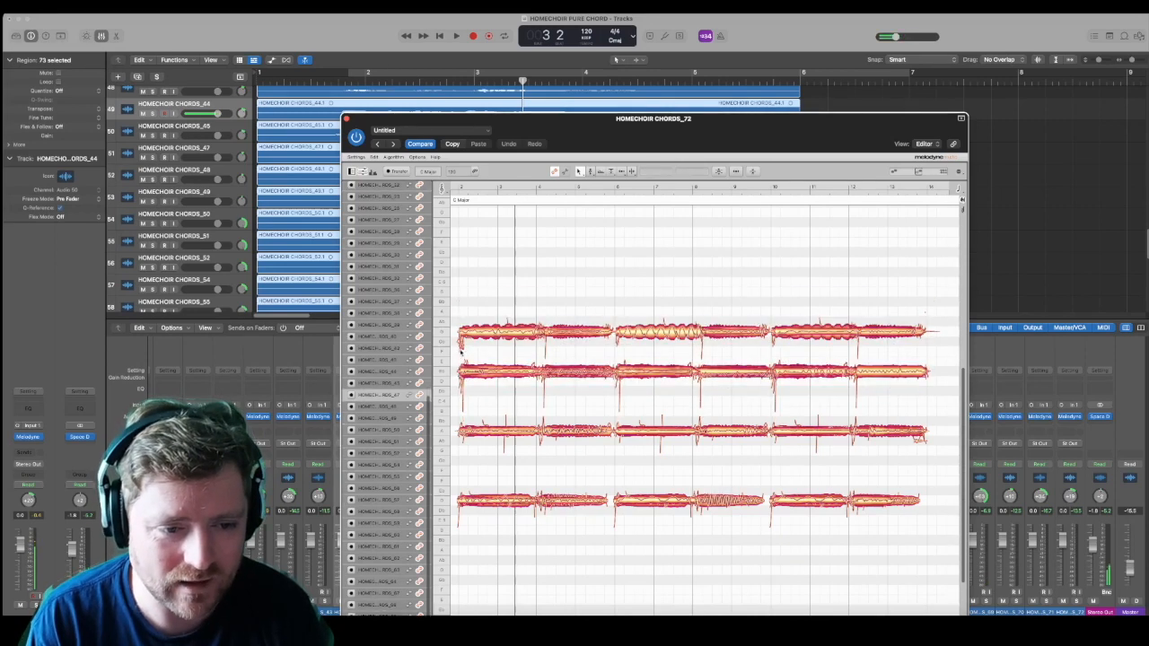
left_click(460, 340)
left_click_drag(454, 313, 925, 354)
key("Up")
key("Up")
Step: Raise the second-highest line by three semitones in all three copies and play the voicing from around bar 2
left_click_drag(476, 355, 930, 390)
left_click_drag(589, 115, 643, 20)
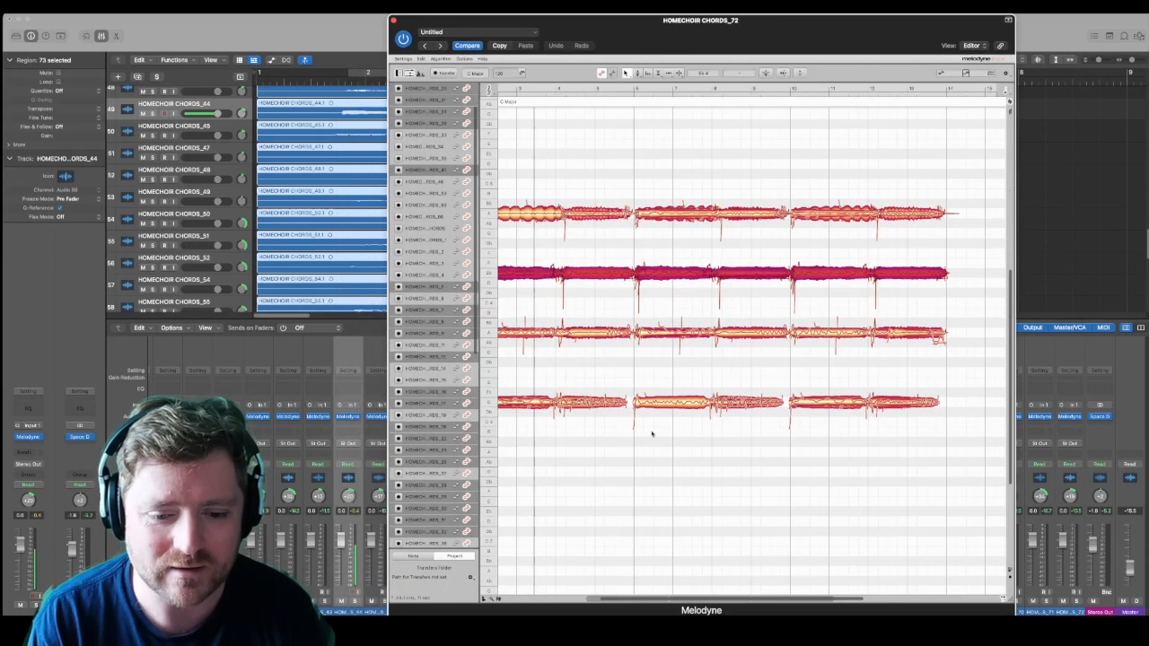
left_click_drag(716, 601, 686, 608)
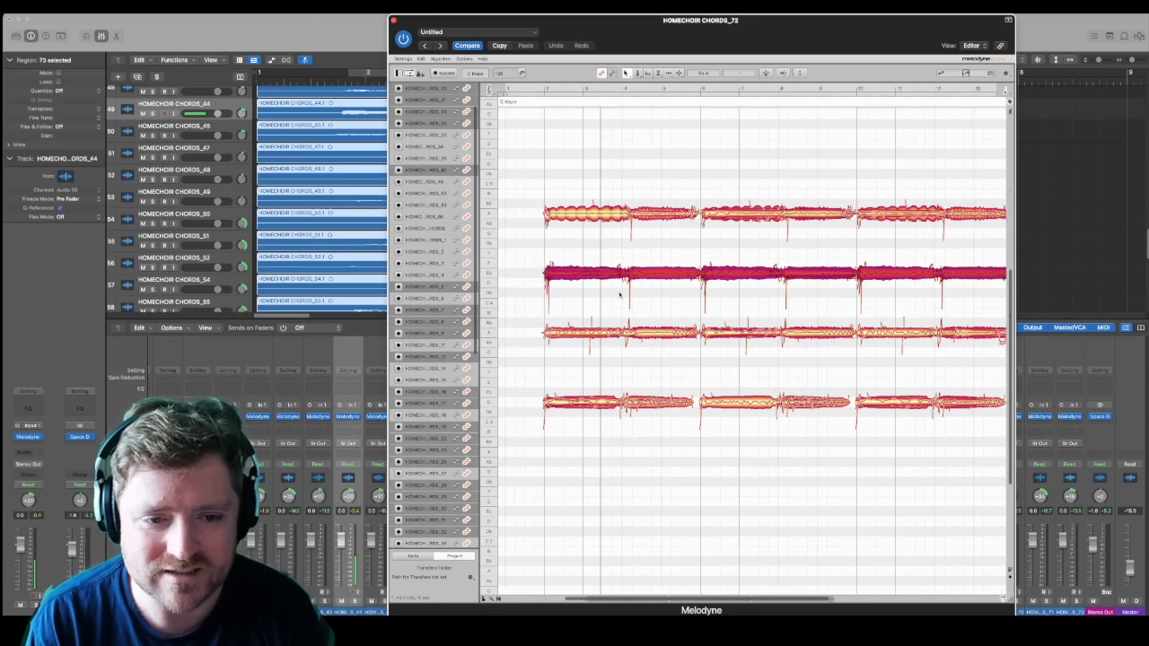
left_click_drag(582, 275, 585, 244)
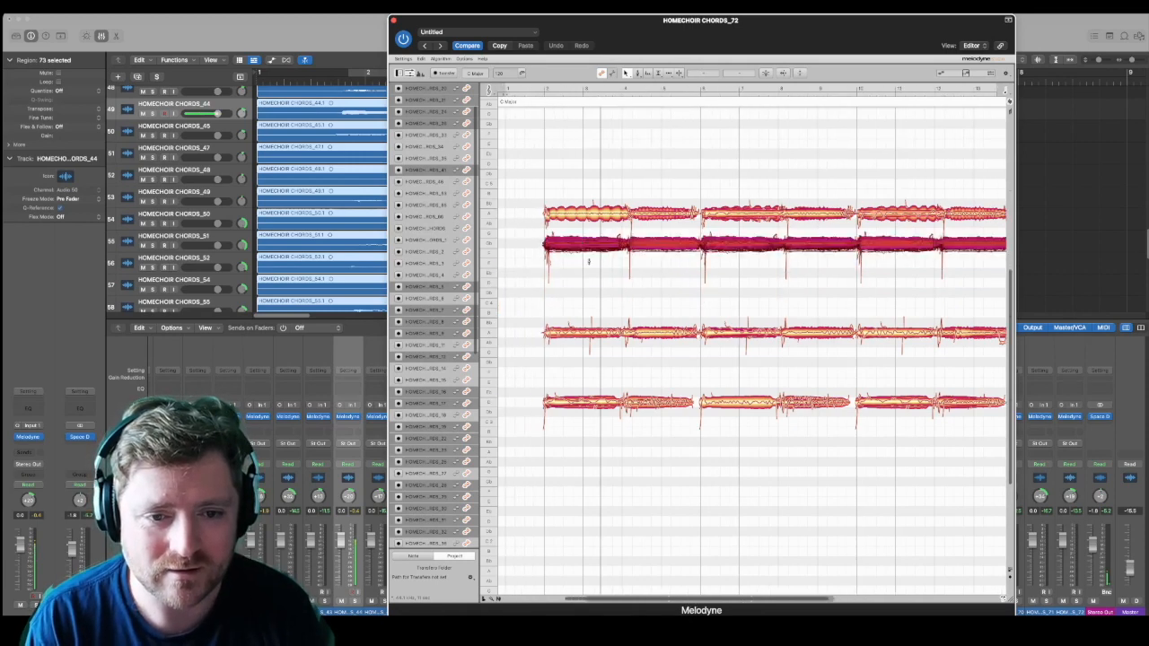
left_click(601, 293)
left_click(538, 87)
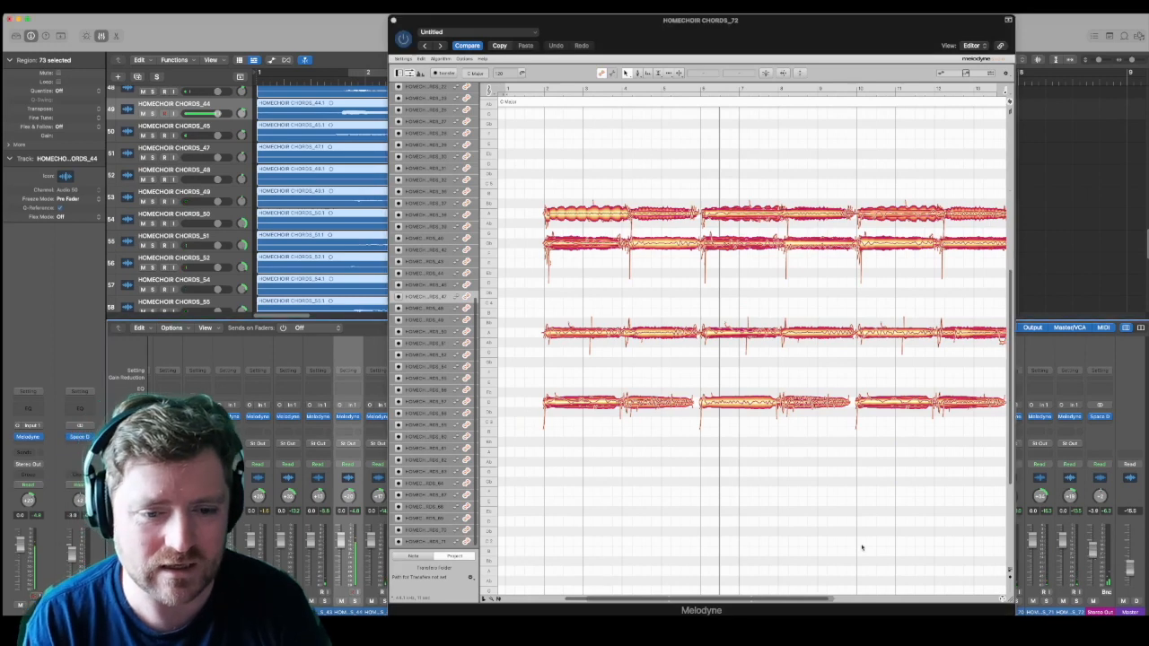
Step: Trim the start of all four lines in the first copy to shortly before bar 3 and delete the leftover fragments of the highest line
left_click_drag(656, 606, 669, 610)
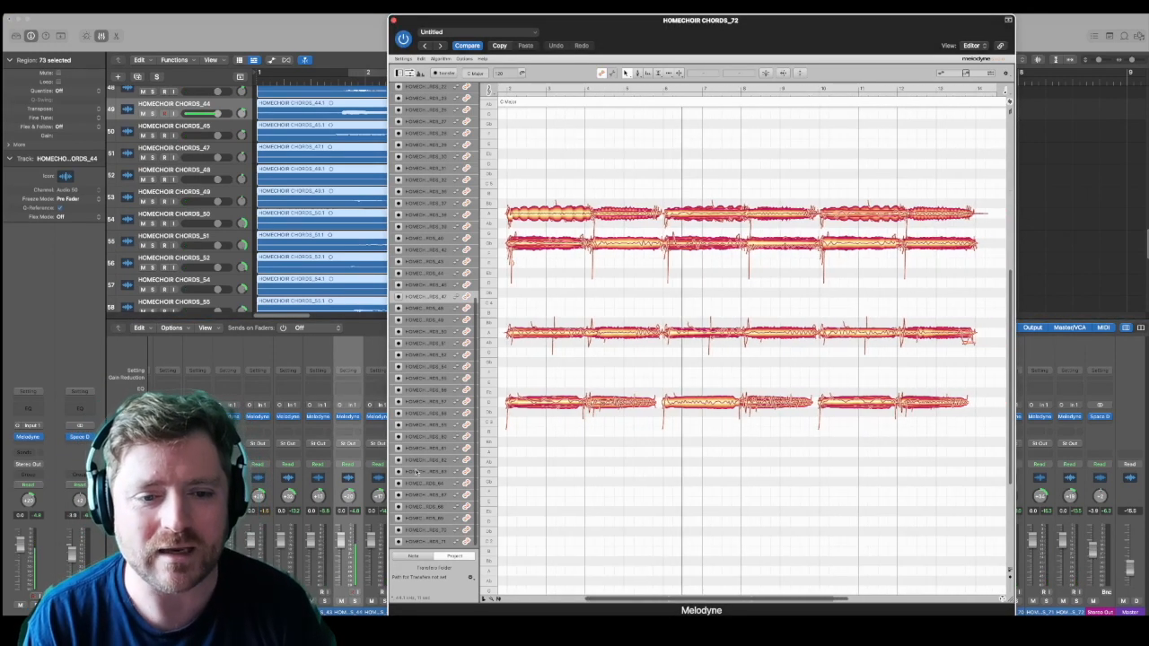
left_click_drag(521, 467, 580, 191)
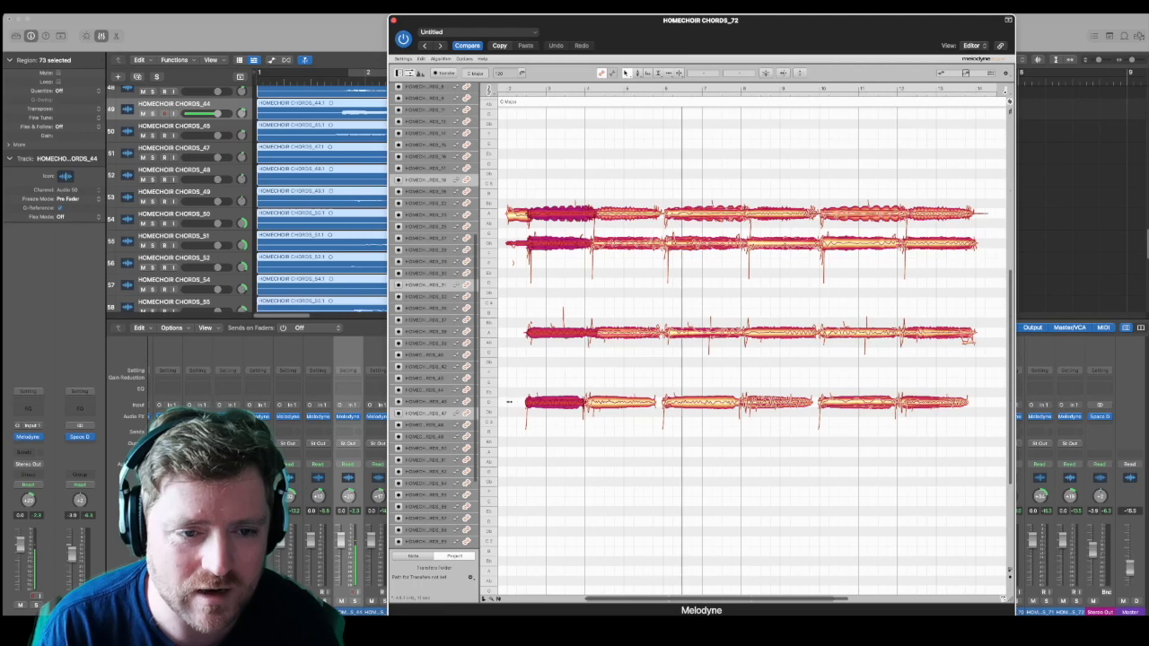
left_click_drag(500, 180, 554, 427)
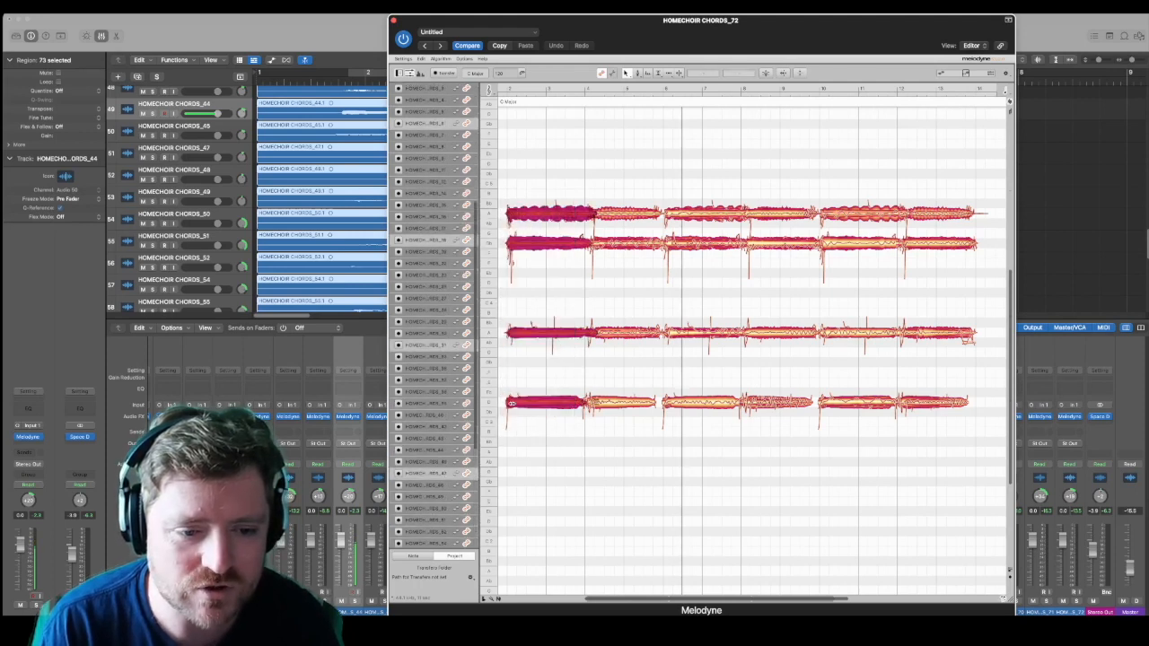
left_click_drag(517, 402, 538, 405)
left_click_drag(521, 303, 518, 216)
left_click(519, 233)
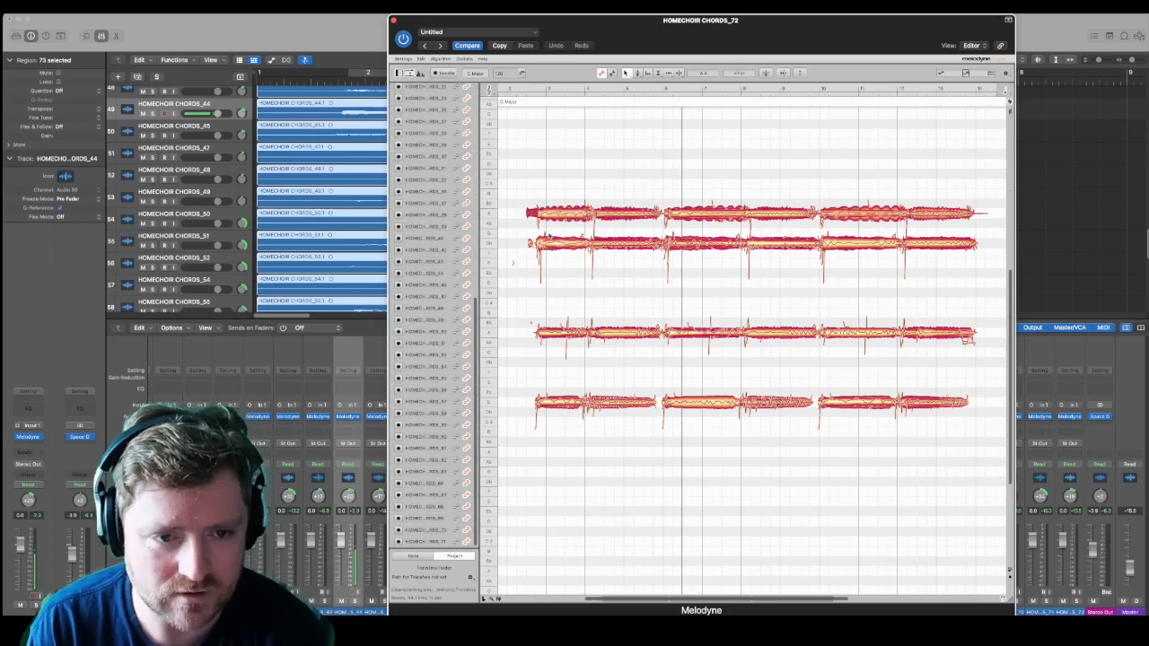
key("Delete")
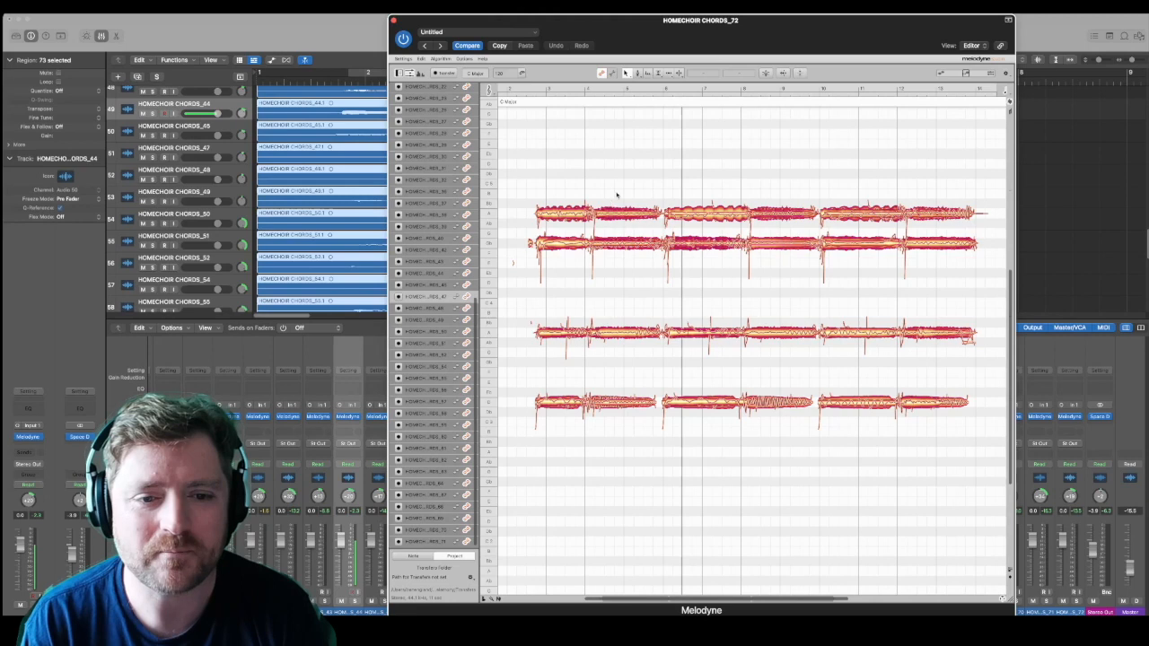
Step: Shorten the end of the first copy to just after bar 5, delete the leftovers and play it from its start
left_click_drag(619, 183, 631, 405)
left_click_drag(650, 227, 641, 347)
key("Delete")
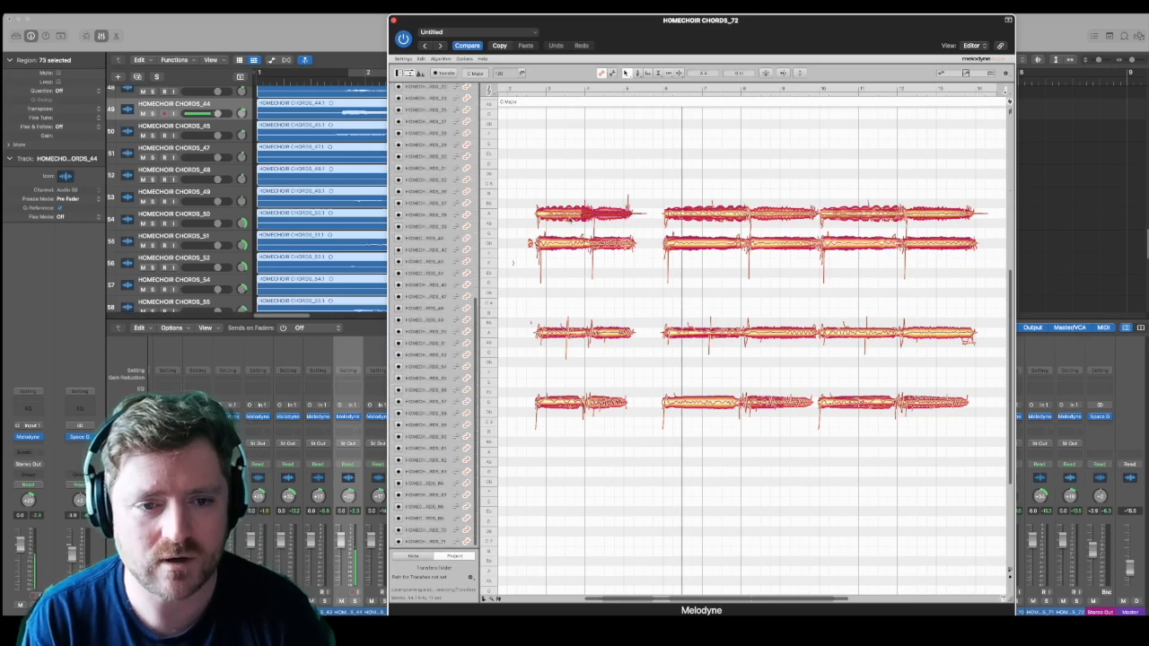
left_click(533, 87)
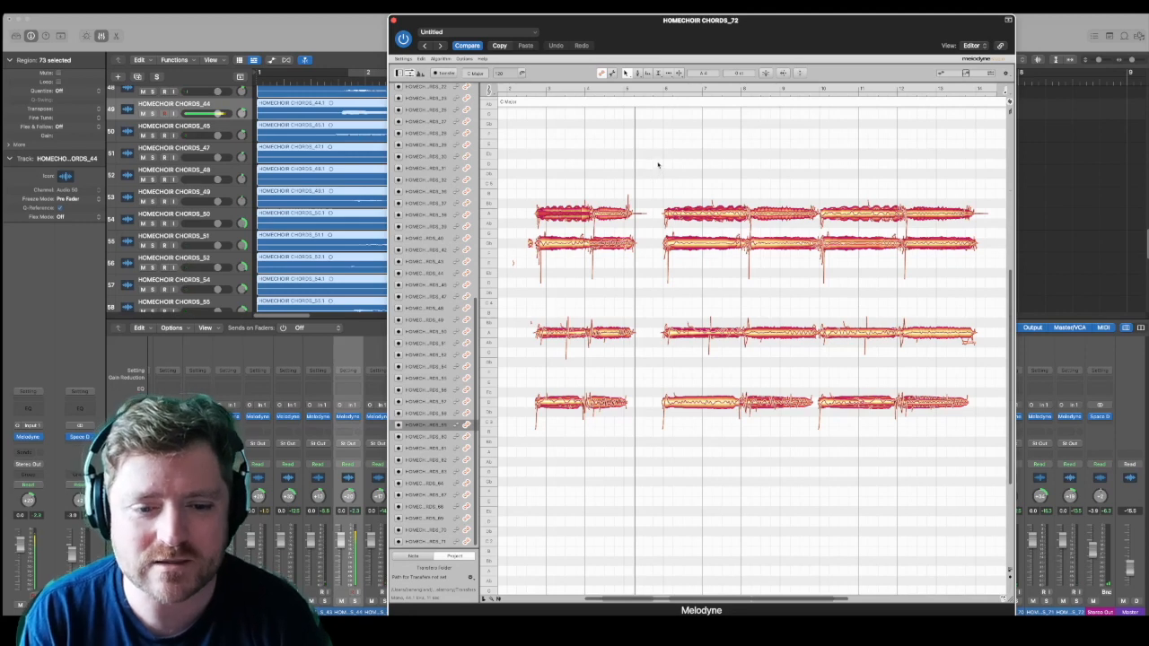
Step: Delete the middle copy and paste a duplicate of the shortened first copy in its place
left_click_drag(659, 153, 808, 479)
key("Delete")
left_click_drag(540, 161, 666, 515)
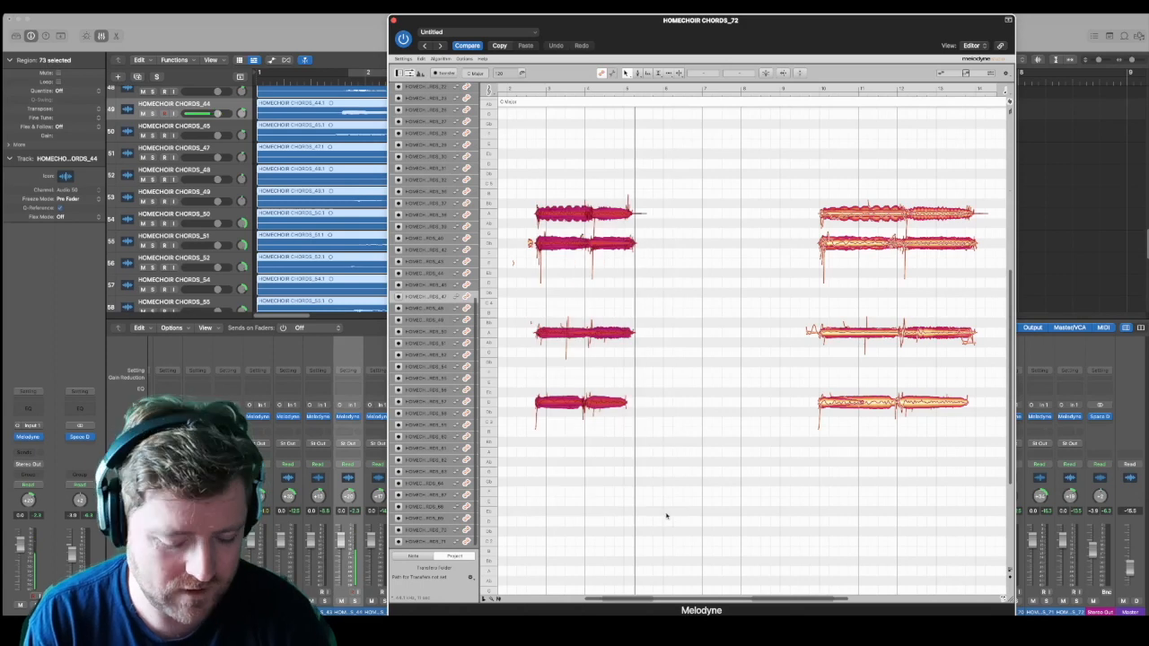
left_click(644, 356)
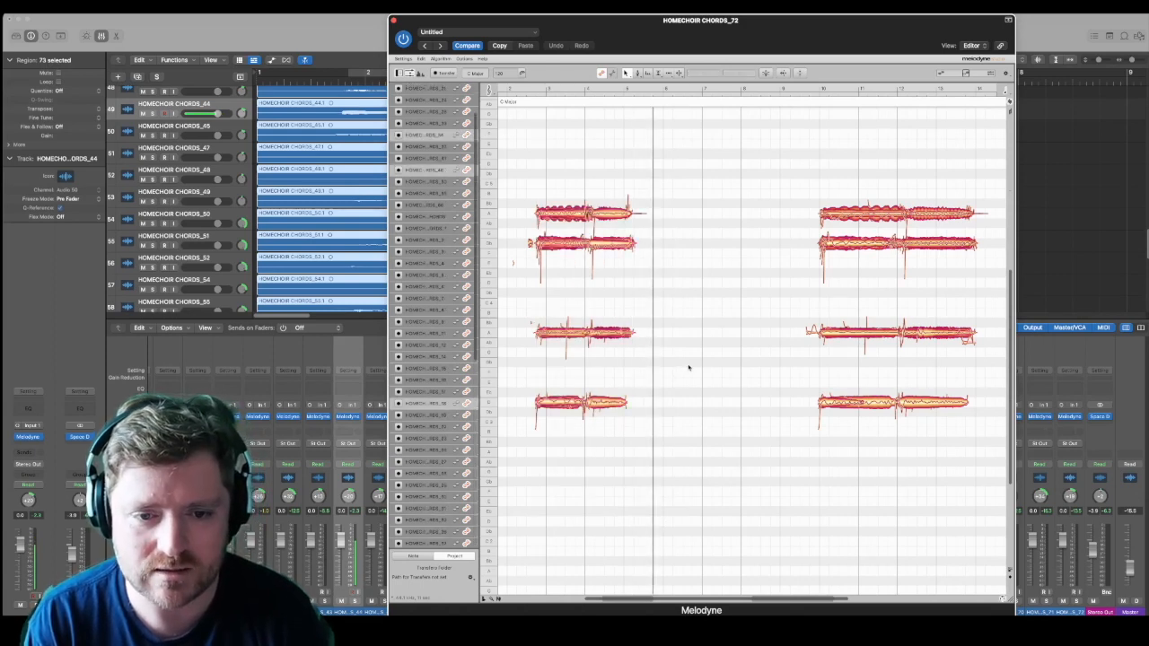
left_click_drag(551, 261, 661, 482)
left_click(651, 475)
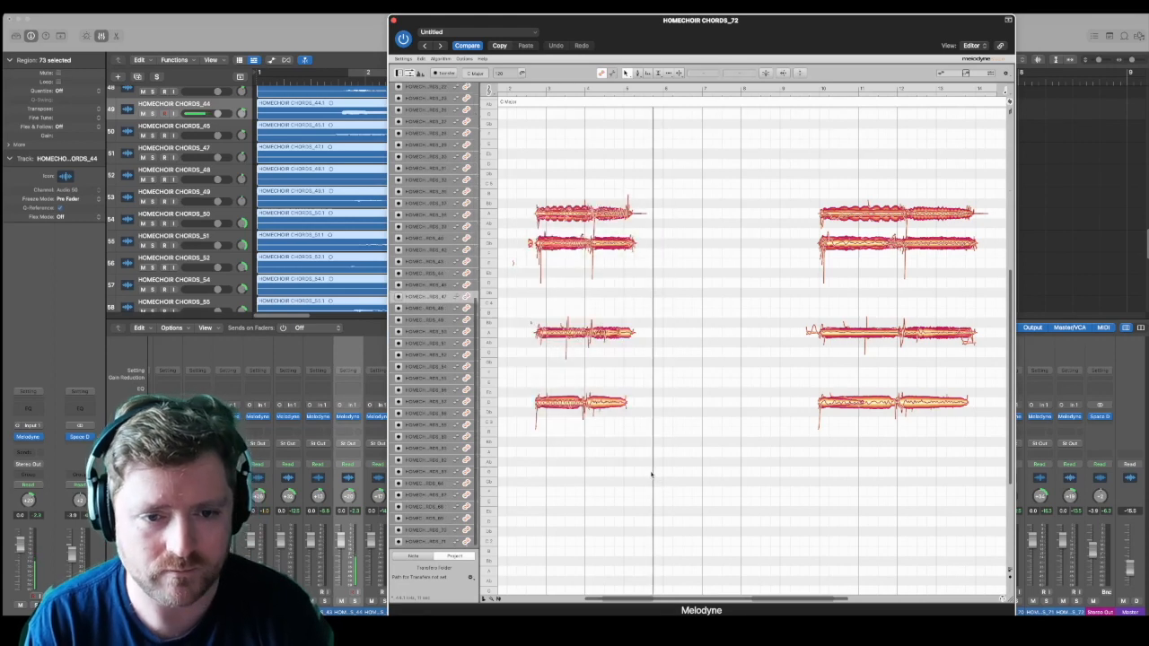
key("super+v")
Step: Move the pasted and last copies earlier so all three run back to back, and remove the stray fragment at the first copy's start
left_click_drag(671, 158, 790, 503)
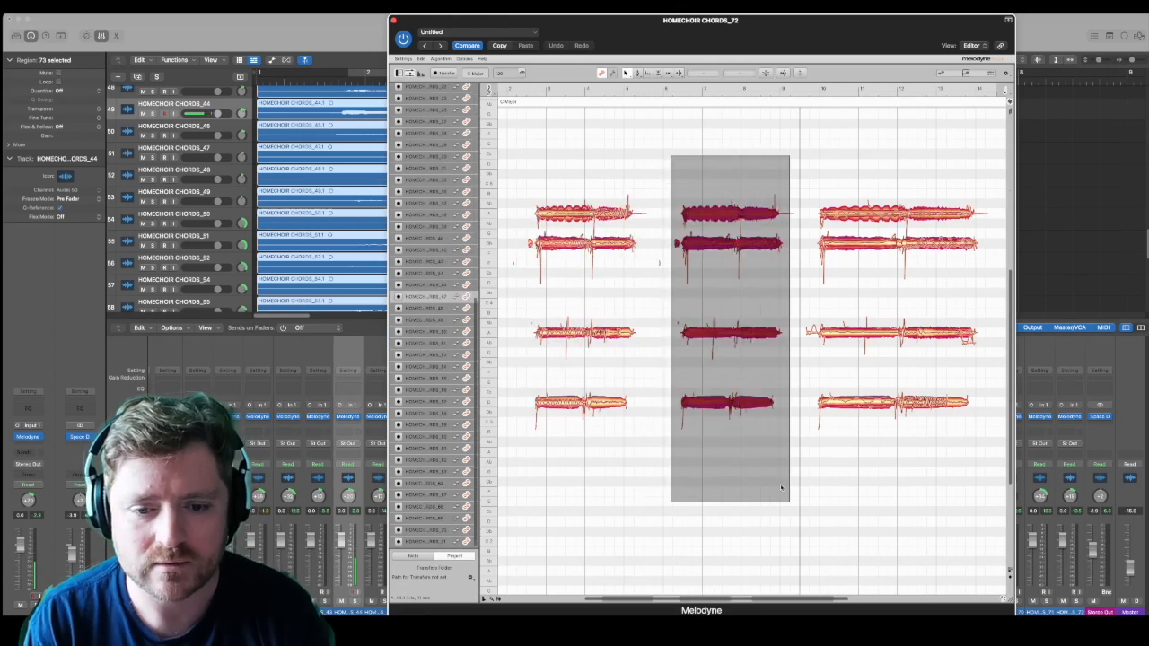
left_click_drag(711, 404, 666, 402)
left_click_drag(817, 158, 984, 474)
left_click_drag(854, 403, 788, 407)
left_click(748, 467)
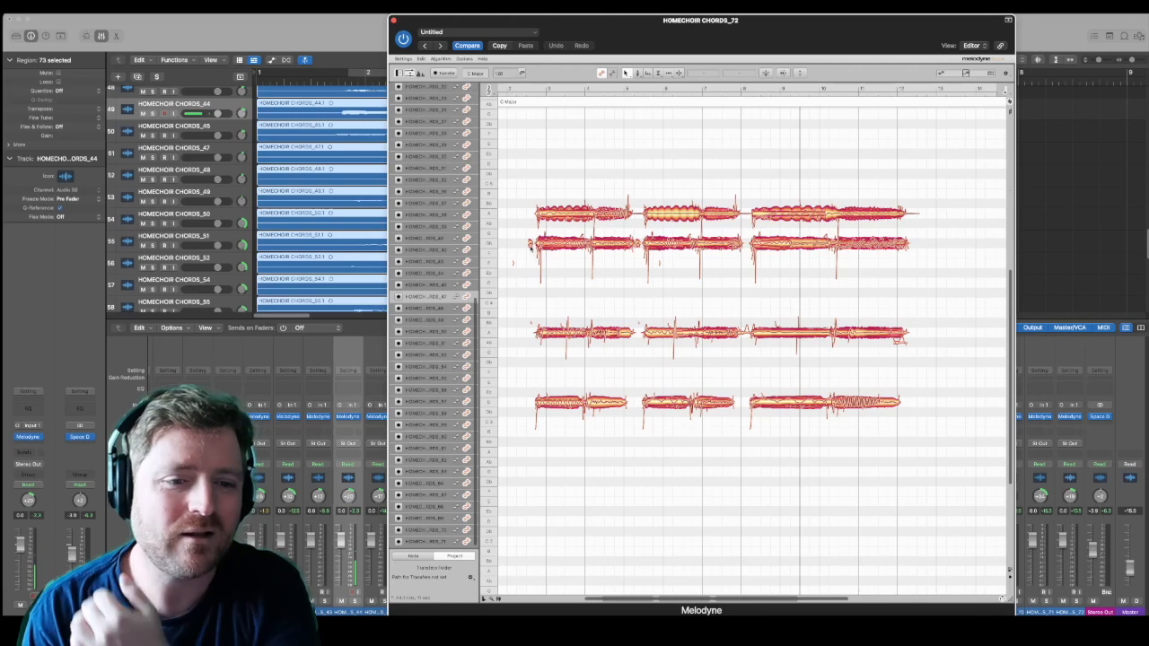
left_click(531, 243)
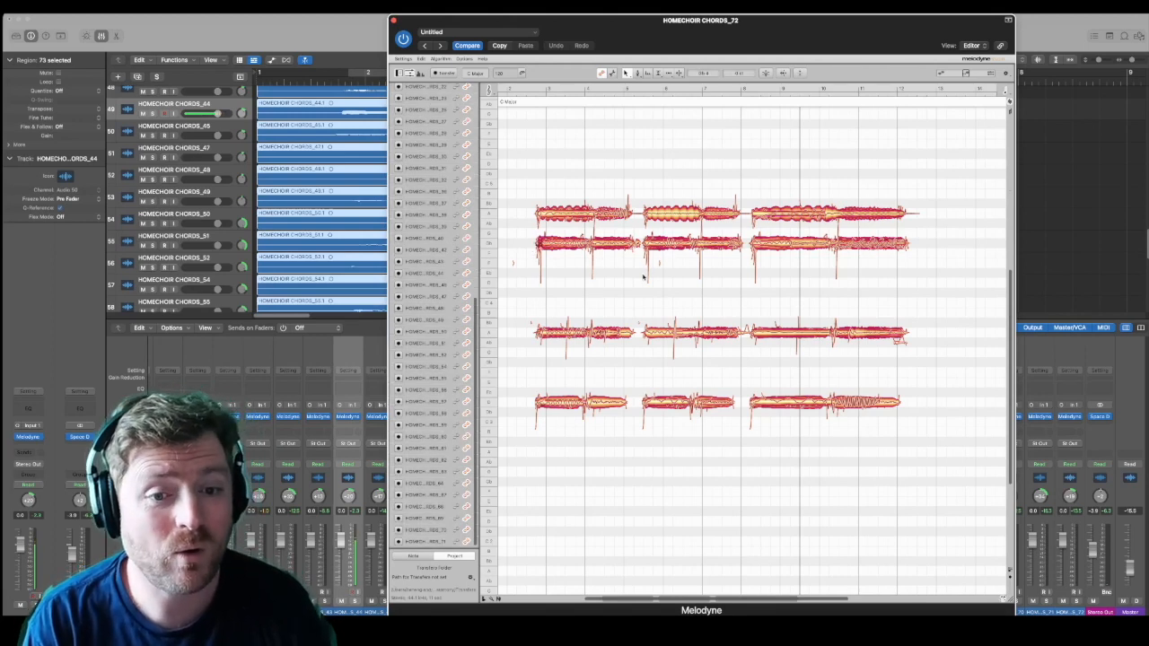
Step: In the middle copy, lower the second-highest line by two semitones and raise the second-lowest line by two semitones
left_click_drag(652, 276, 722, 266)
left_click_drag(646, 359, 720, 315)
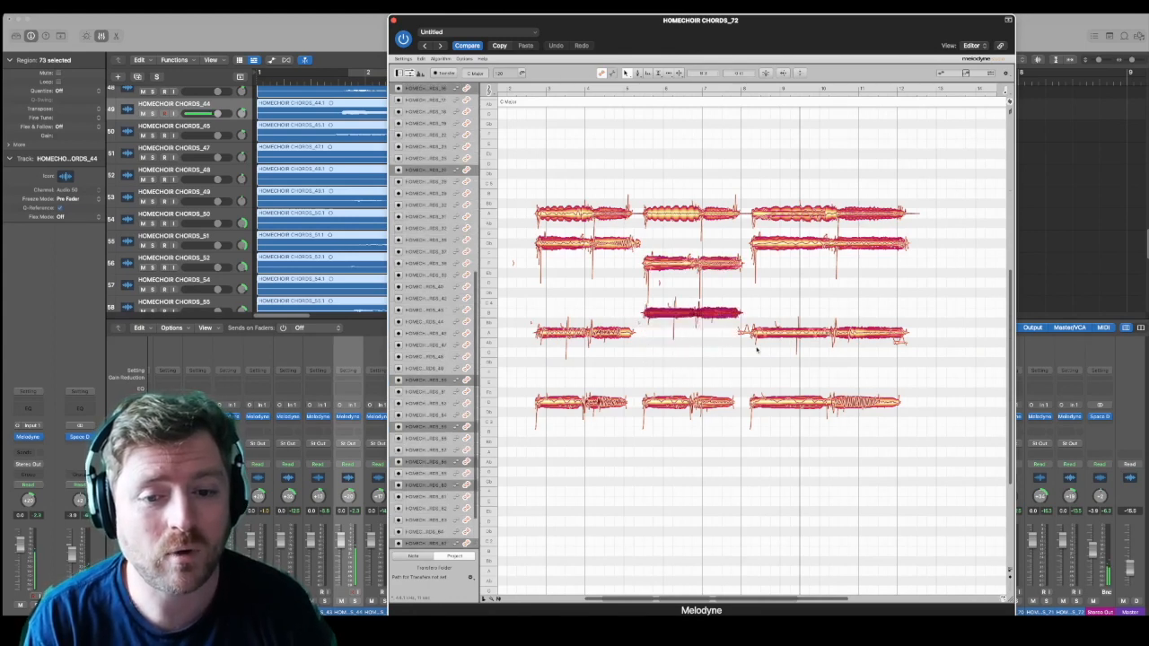
Step: Lower the first note of the last copy's lowest line by one semitone and play the progression from just before bar 3
left_click_drag(759, 382, 788, 413)
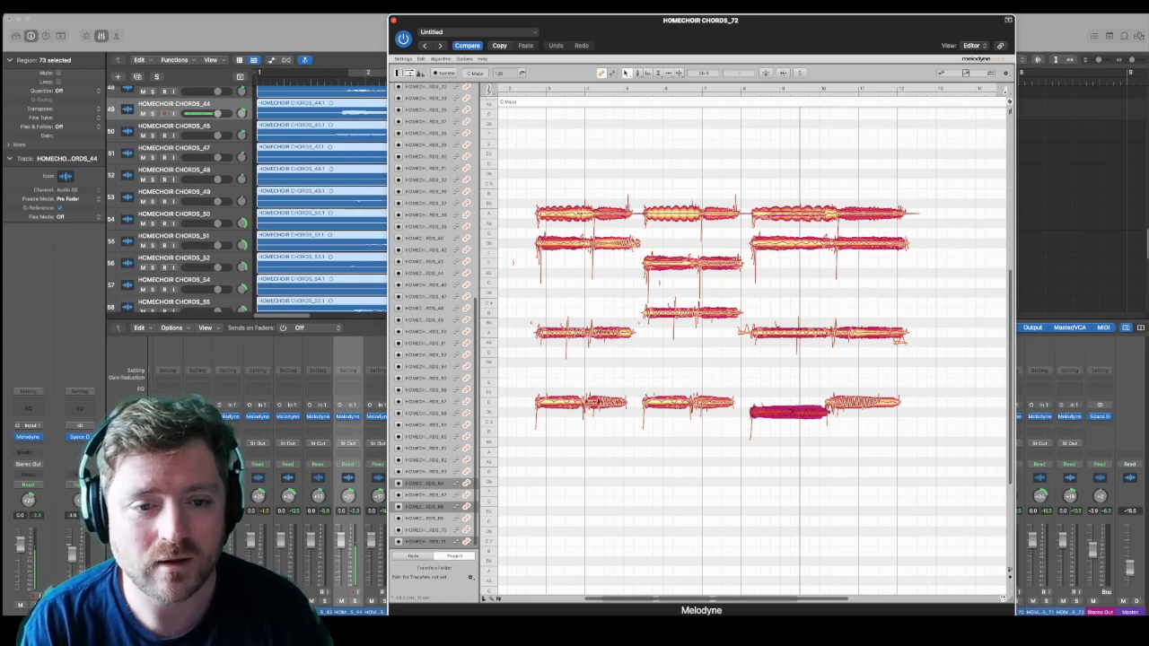
left_click(572, 214)
left_click(542, 90)
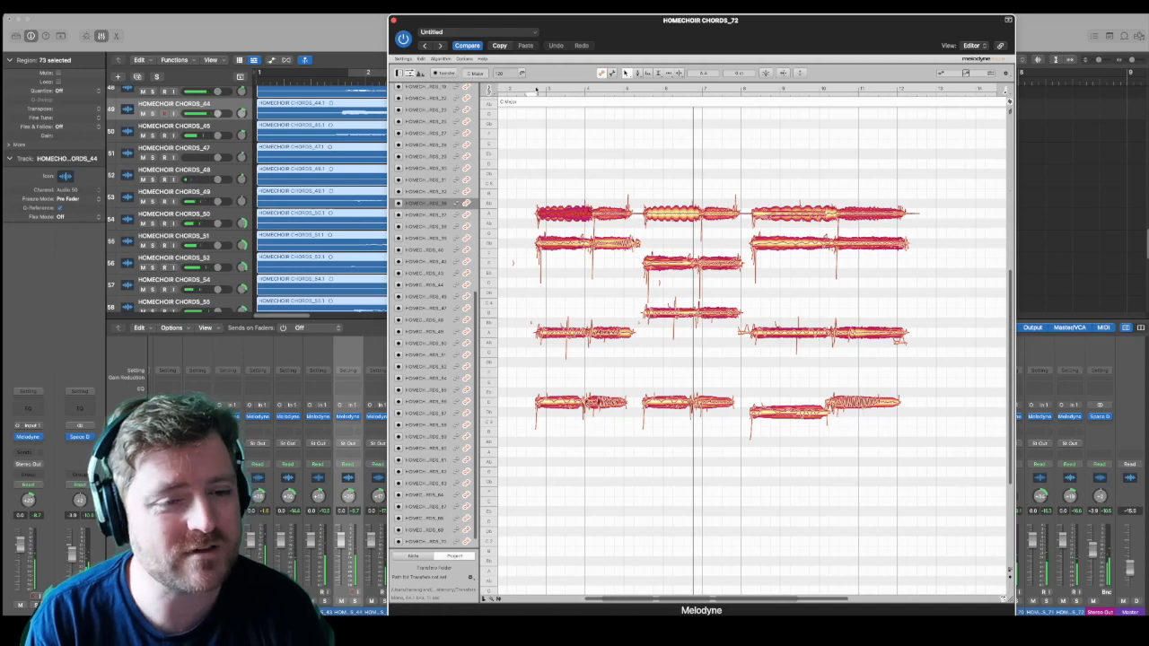
left_click(537, 90)
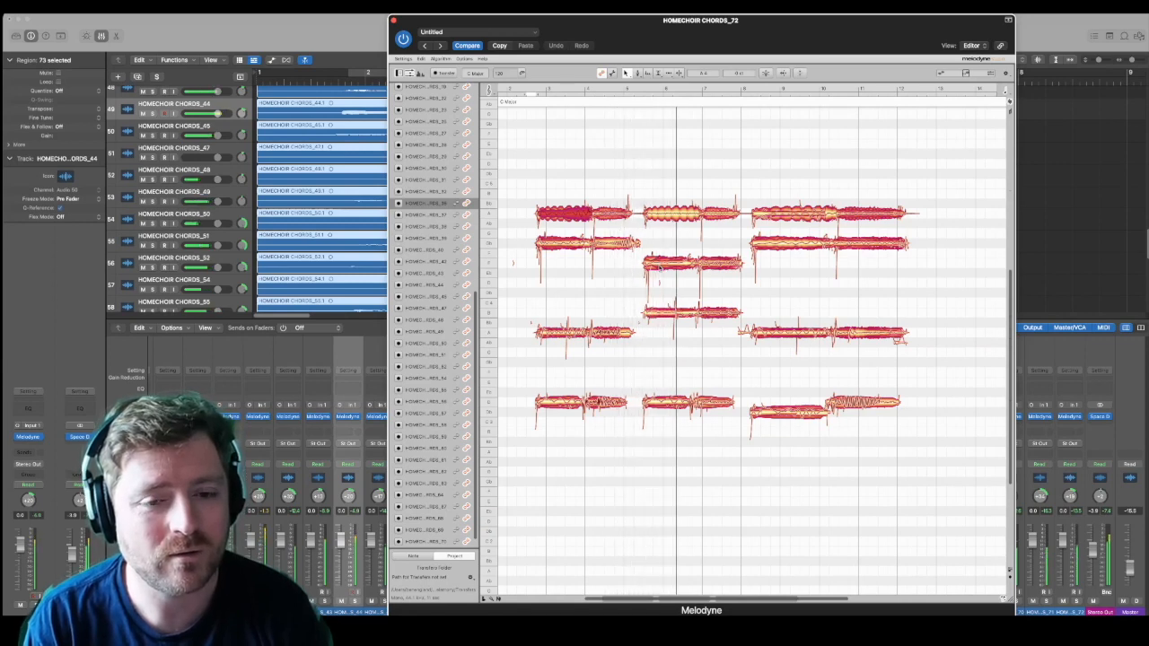
Step: Lower the second note of the middle copy's highest line by two semitones and split the matching note in the first copy
left_click_drag(712, 197, 718, 235)
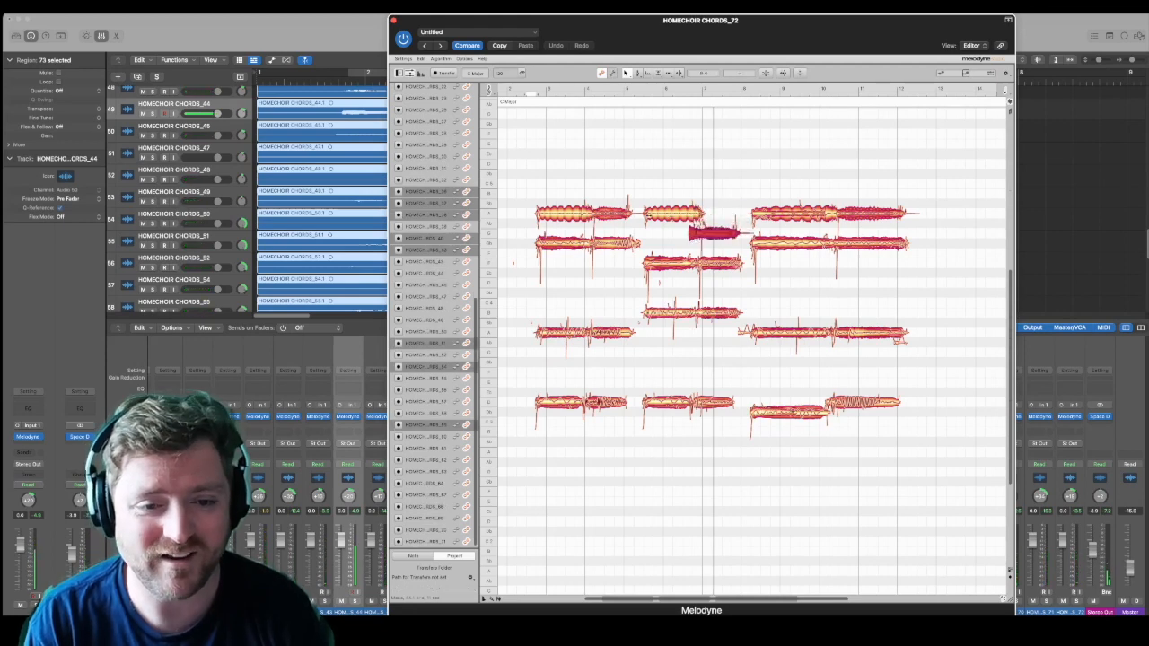
left_click(583, 192)
left_click(614, 210)
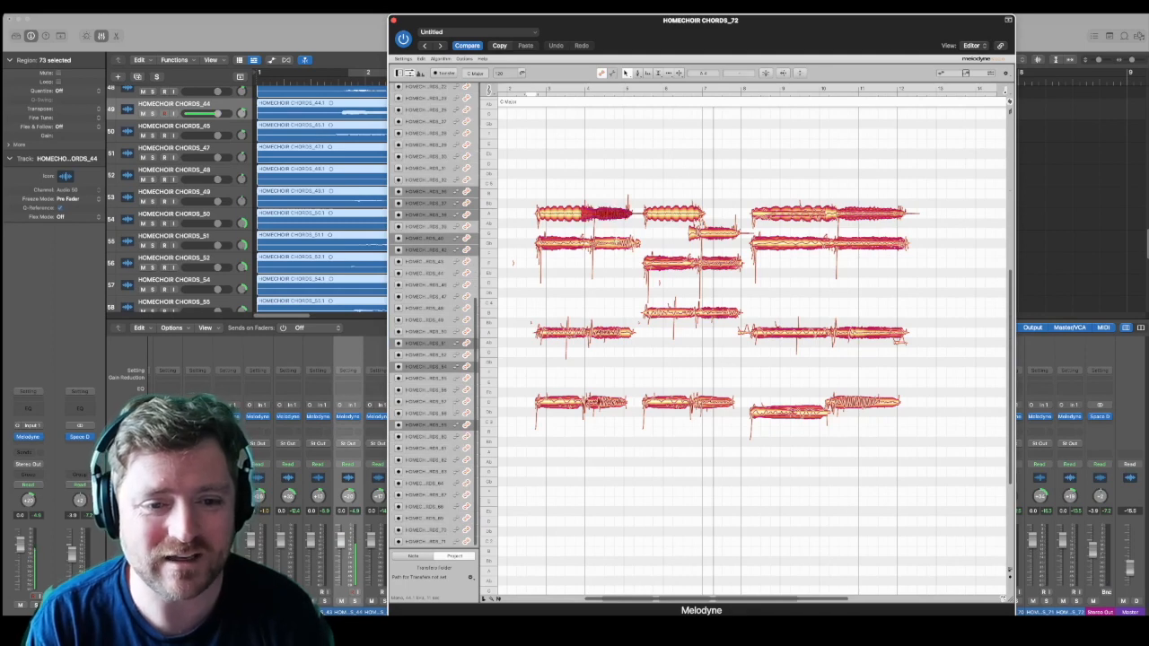
left_click(599, 231)
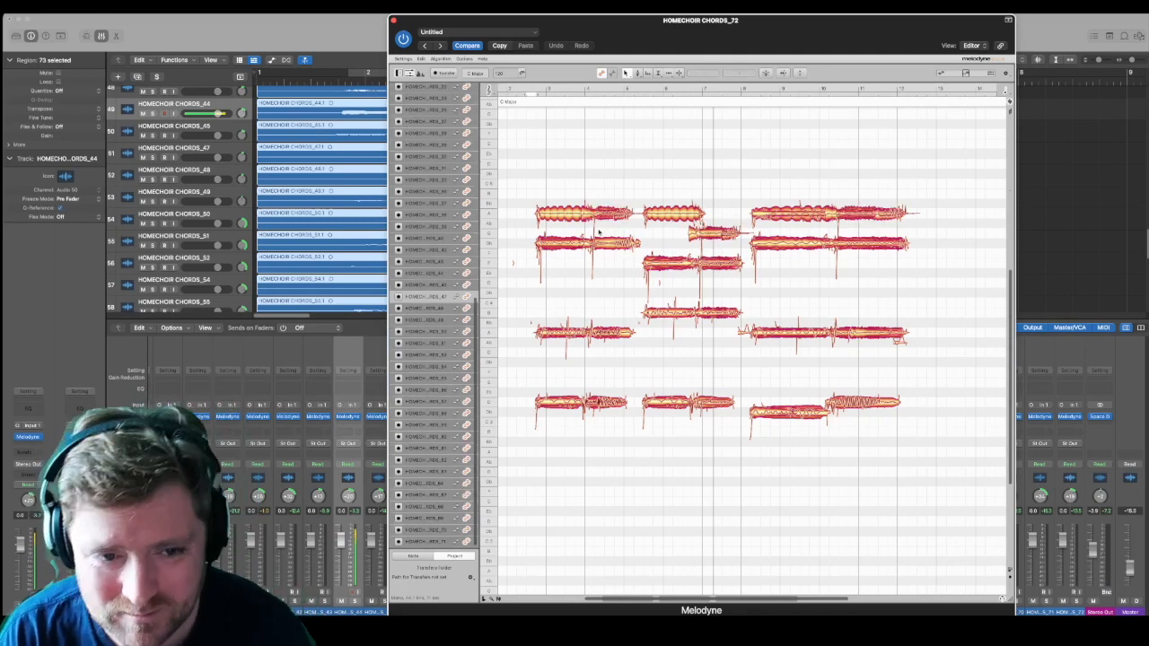
left_click(601, 213)
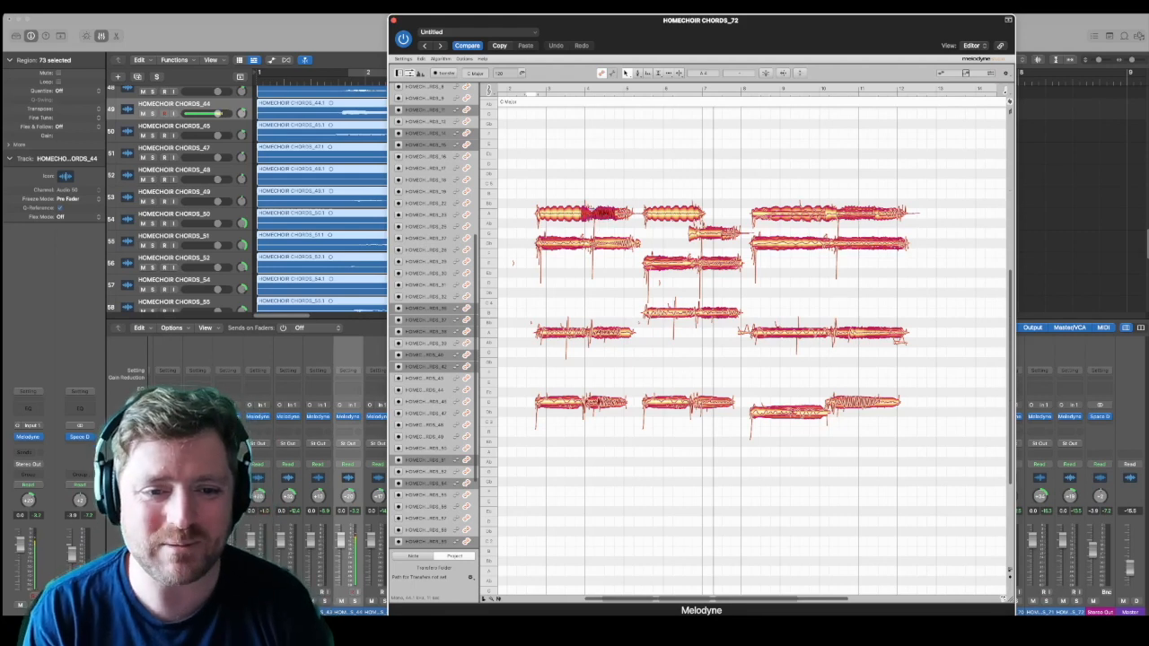
double_click(603, 215)
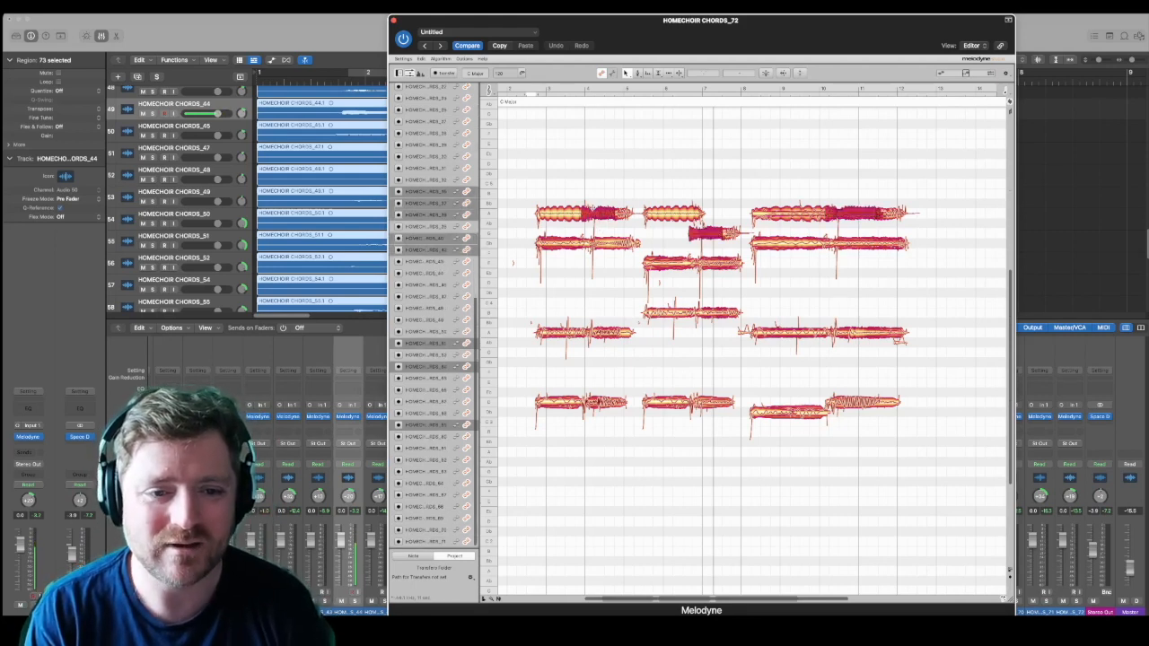
left_click(591, 207)
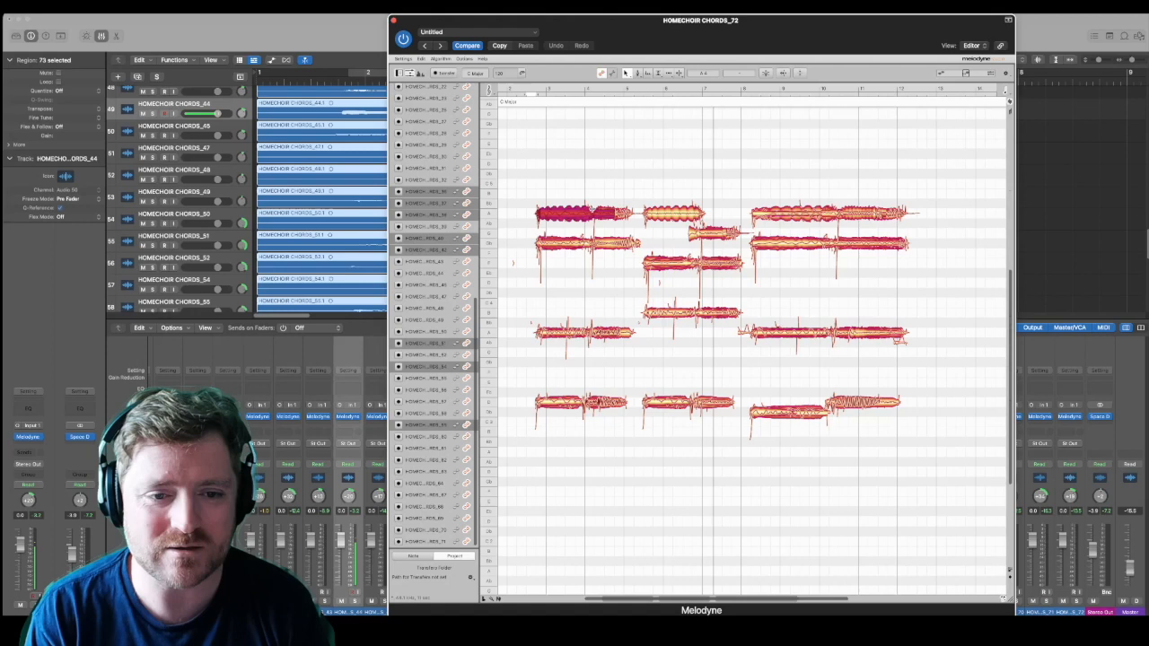
left_click(600, 227)
Step: In the first copy's highest line, raise the split note's first part by five semitones and lower its remaining part by three
left_click_drag(603, 216, 605, 164)
left_click(624, 215)
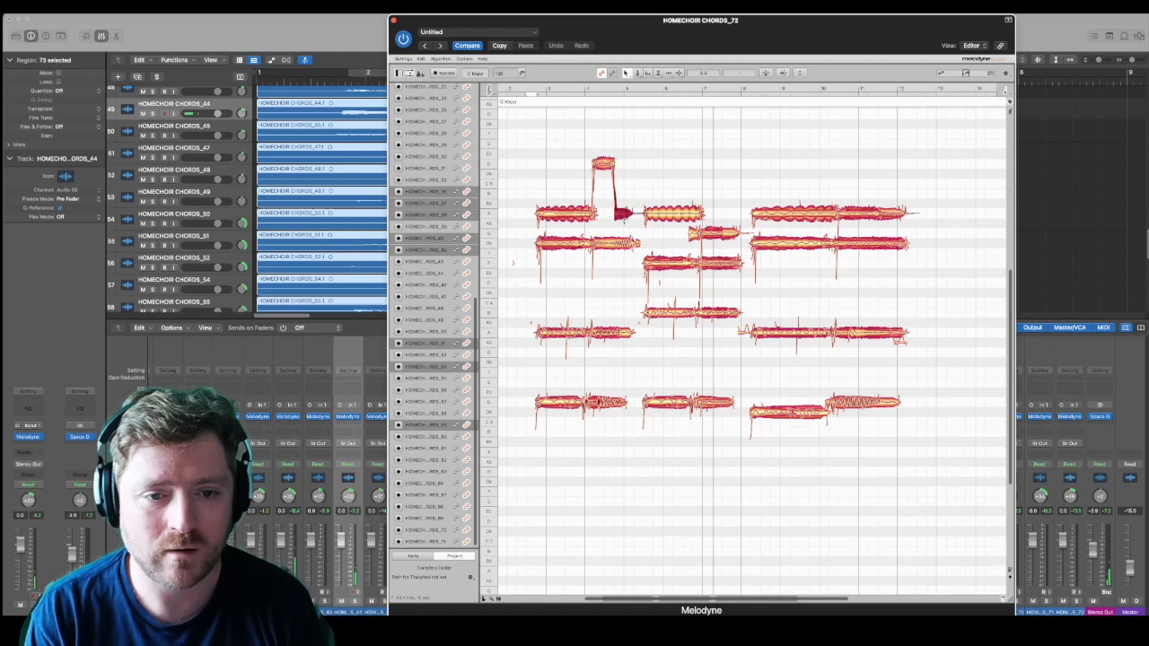
left_click_drag(622, 215, 622, 244)
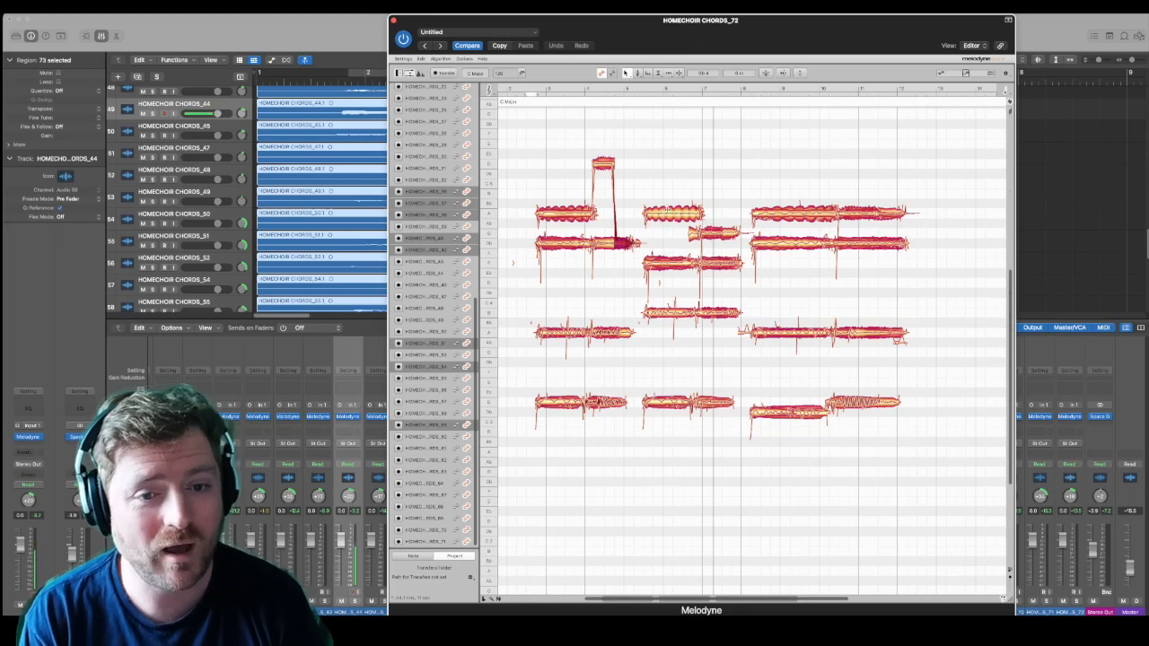
left_click(629, 286)
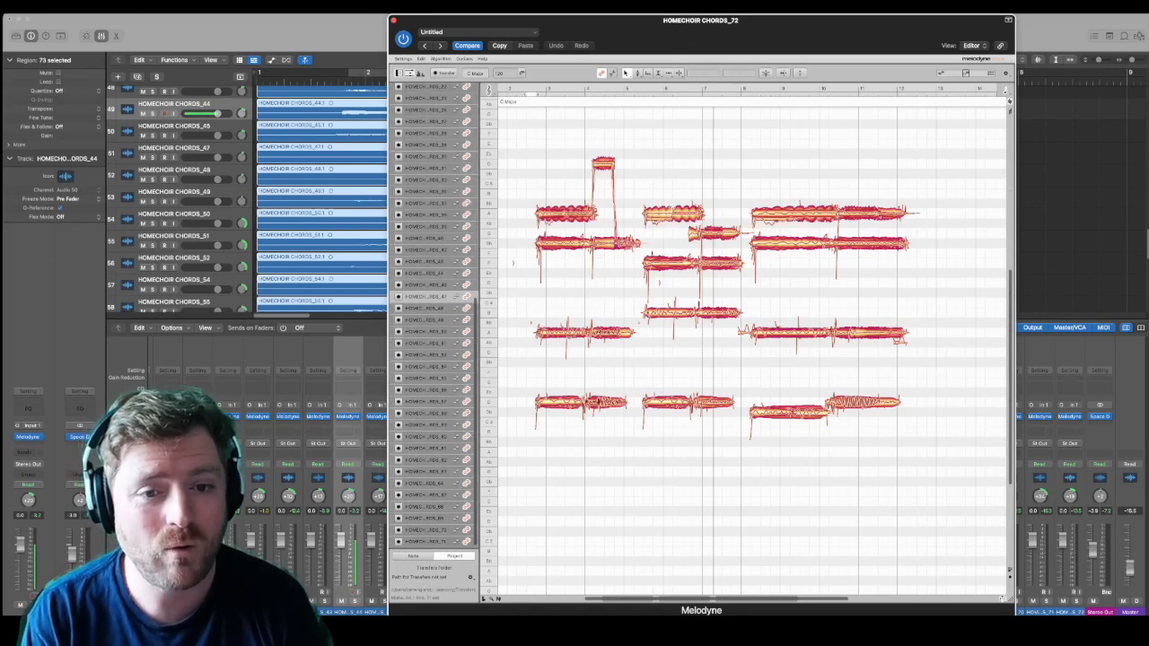
Step: In the middle copy's highest line, split the first note halfway, lower its second part by one semitone and play the progression
left_click(674, 212)
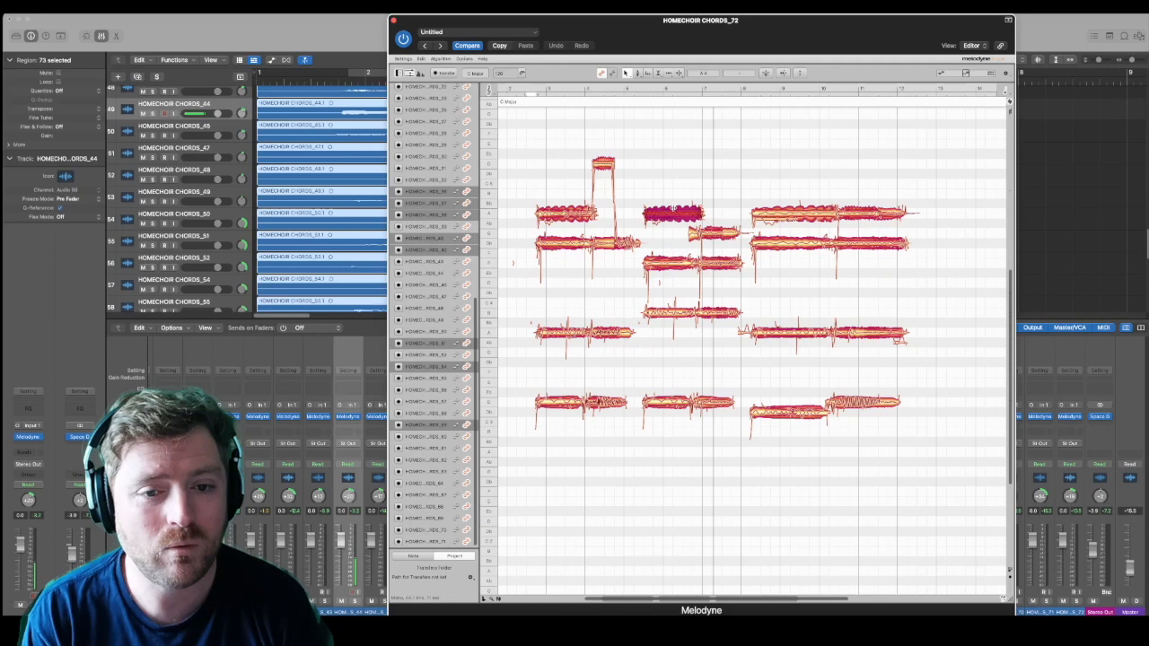
double_click(673, 210)
left_click_drag(687, 214, 689, 226)
left_click(698, 208)
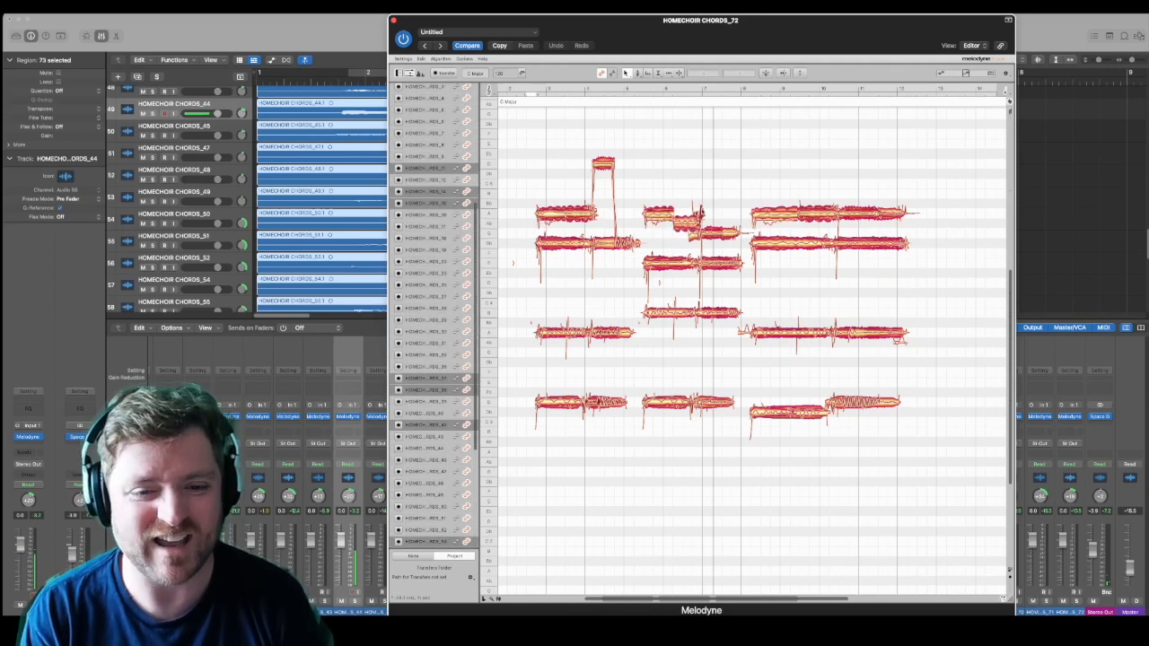
left_click_drag(695, 237, 692, 225)
key("space")
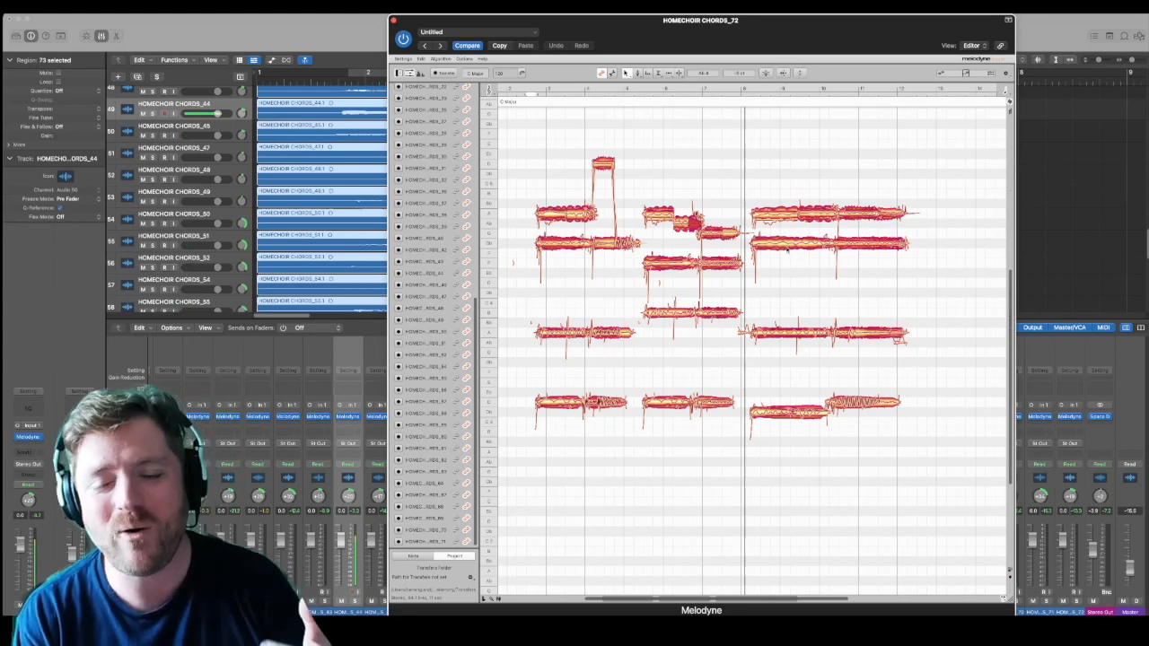
Step: Move the boundary between the two notes in the last copy's second-highest line to just after bar 11
left_click_drag(816, 177, 829, 358)
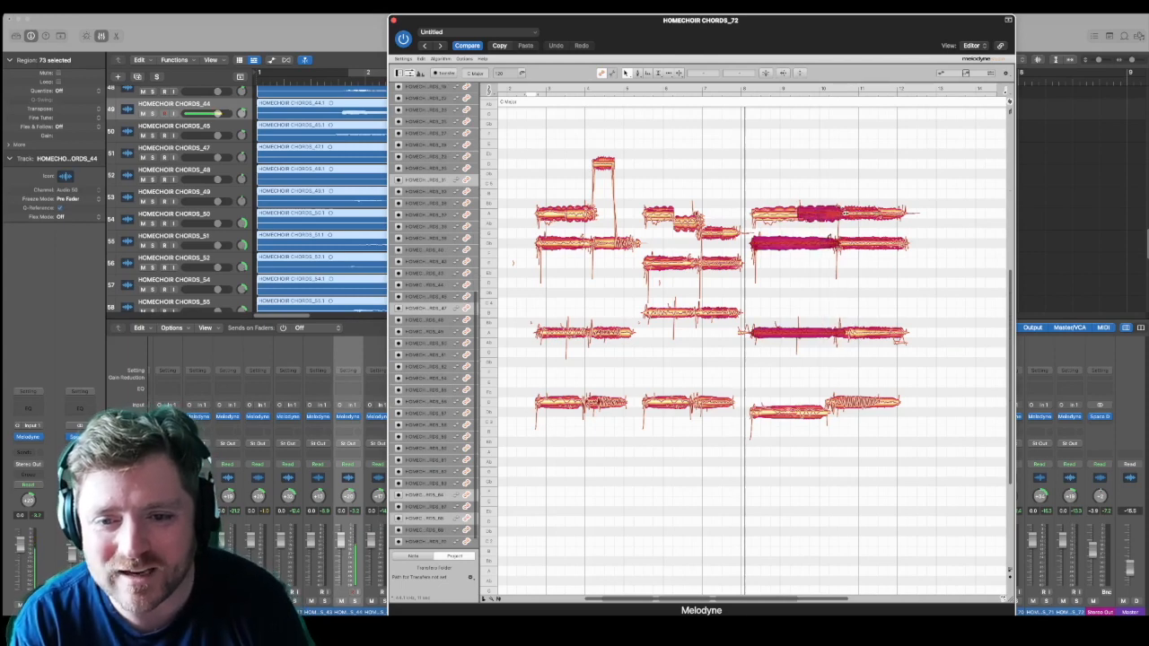
mouse_move(857, 192)
left_mouse_down()
mouse_move(843, 359)
mouse_move(845, 333)
mouse_move(869, 340)
mouse_move(826, 340)
left_mouse_up()
left_click_drag(837, 275, 914, 206)
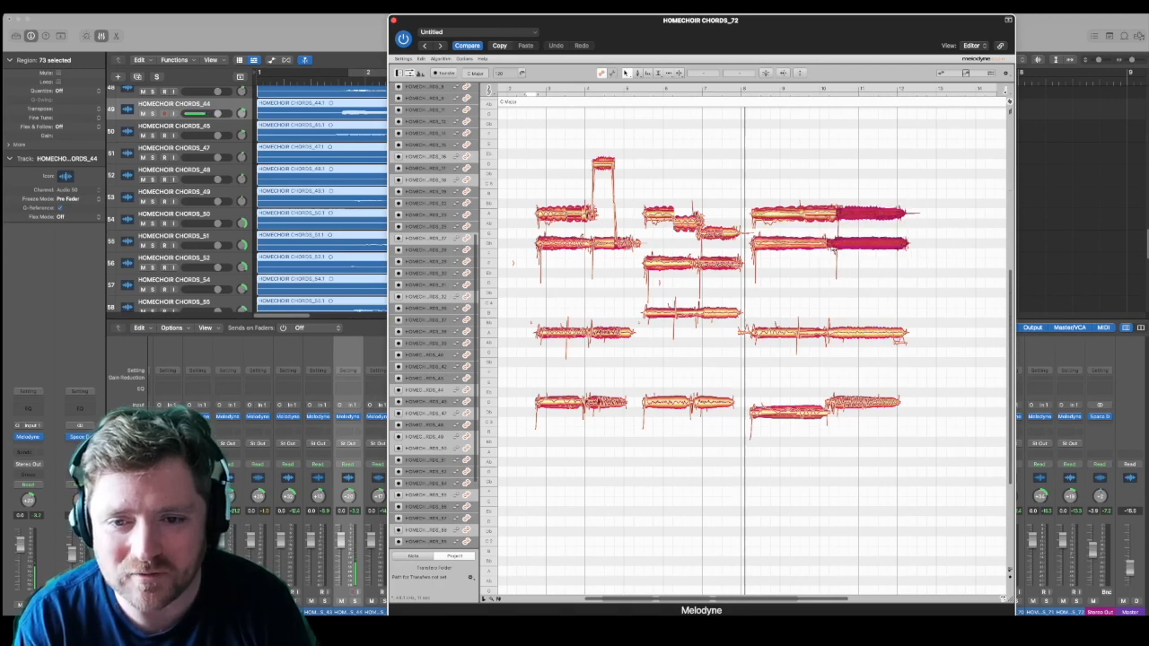
left_click_drag(845, 192, 915, 264)
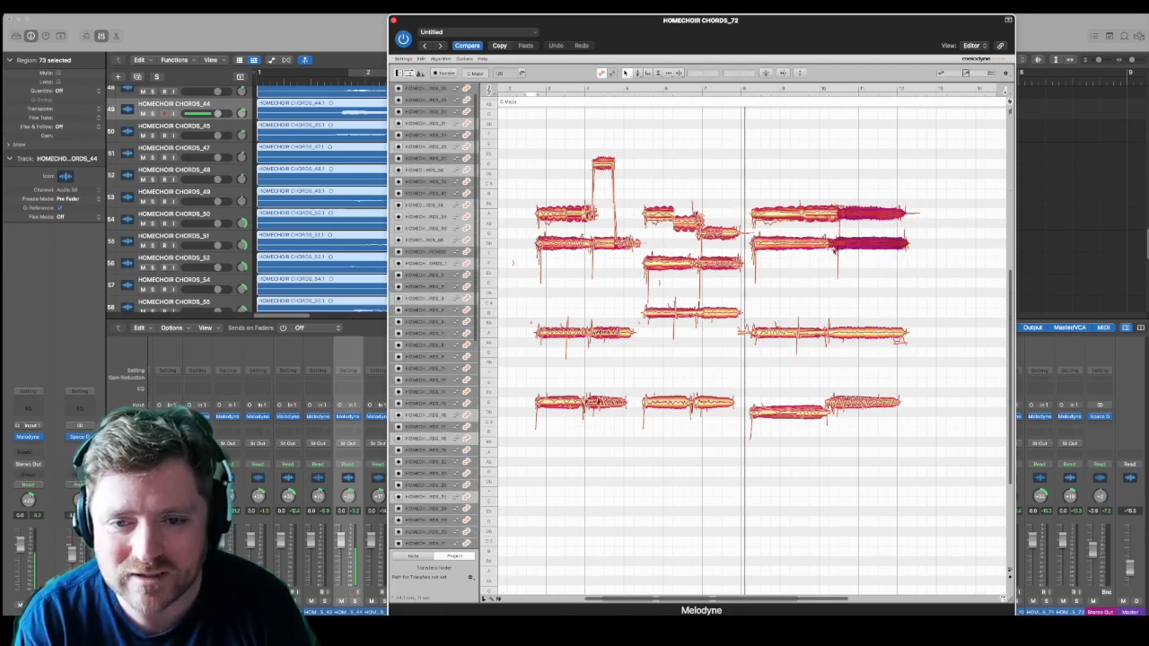
mouse_move(835, 243)
left_mouse_down()
mouse_move(857, 245)
mouse_move(840, 245)
left_mouse_up()
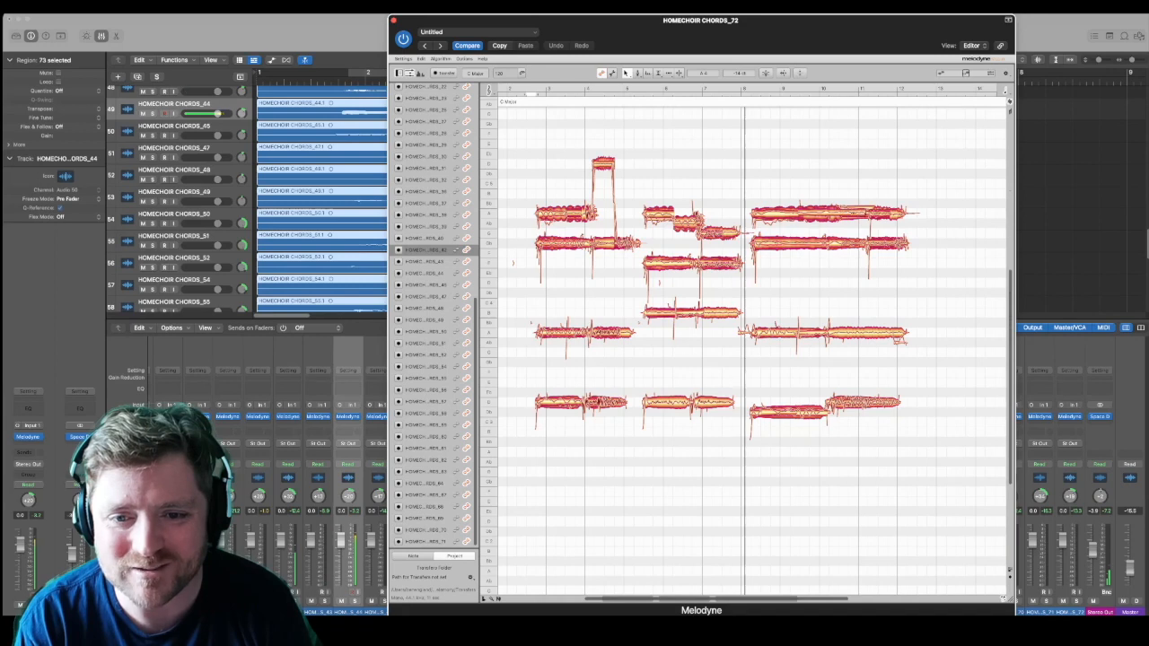
Step: Split the notes in the last copy's two highest lines just after the start of bar 10
left_click(844, 214)
left_click_drag(780, 182, 792, 293)
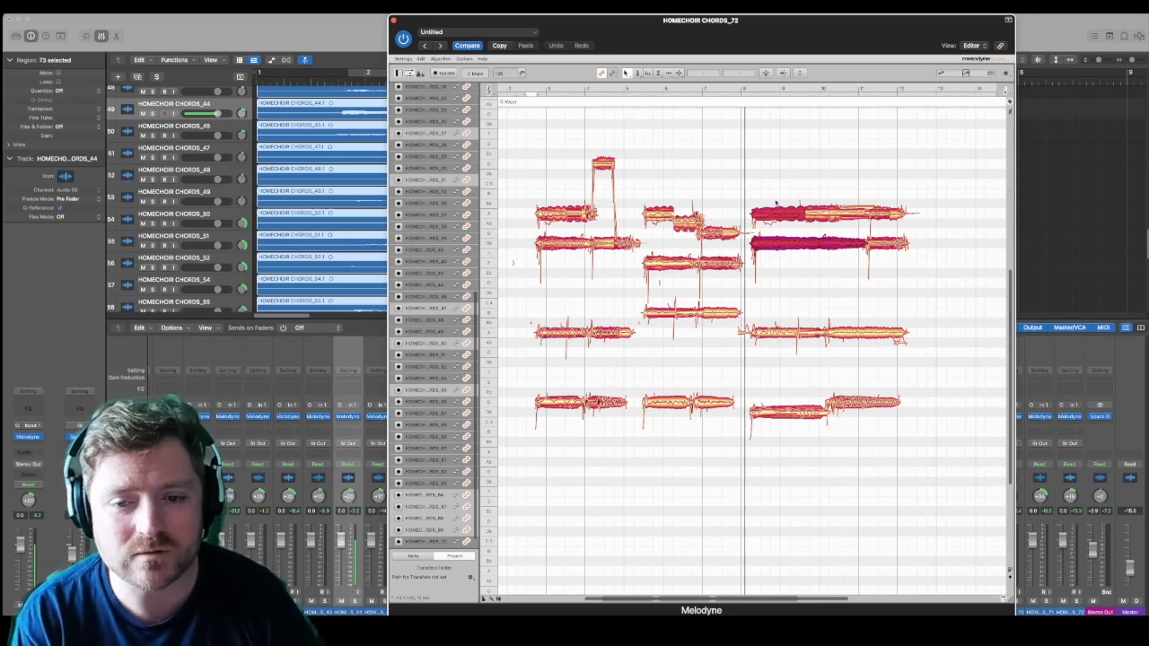
left_click_drag(772, 186, 830, 284)
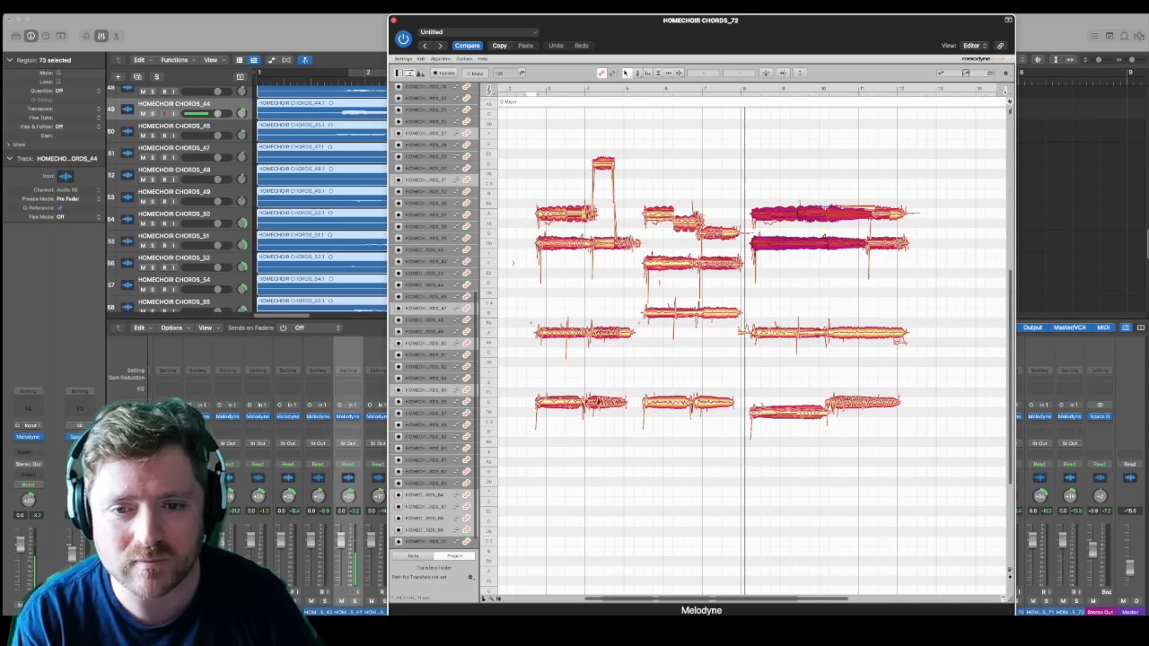
left_click(827, 209)
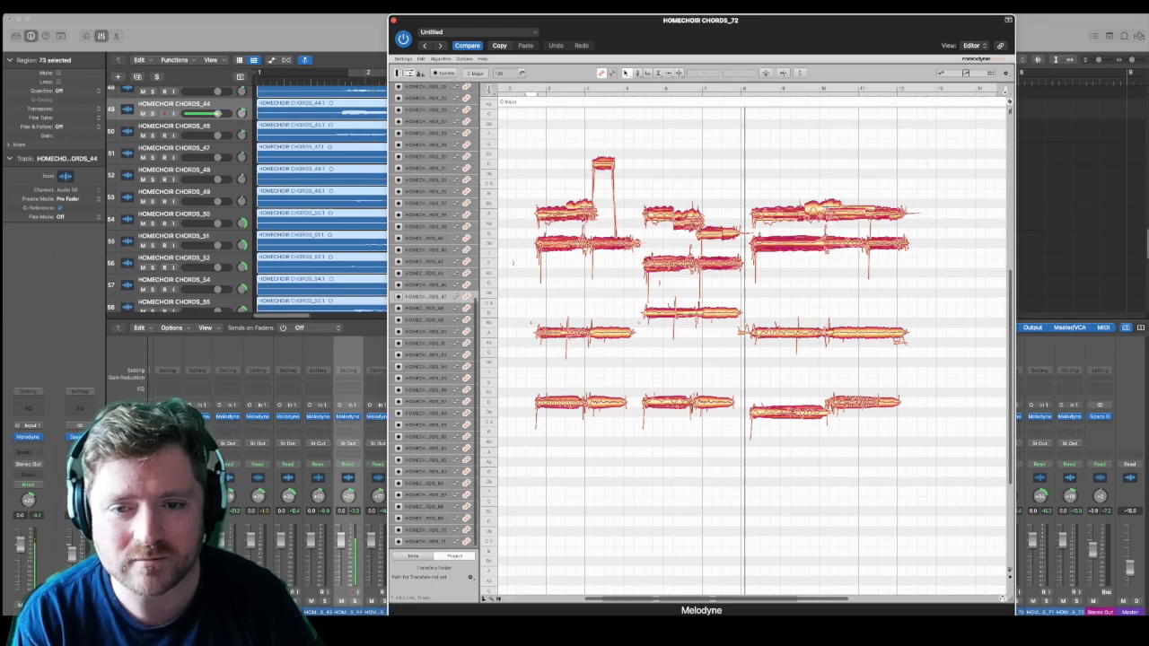
left_click(819, 208)
left_click(826, 210)
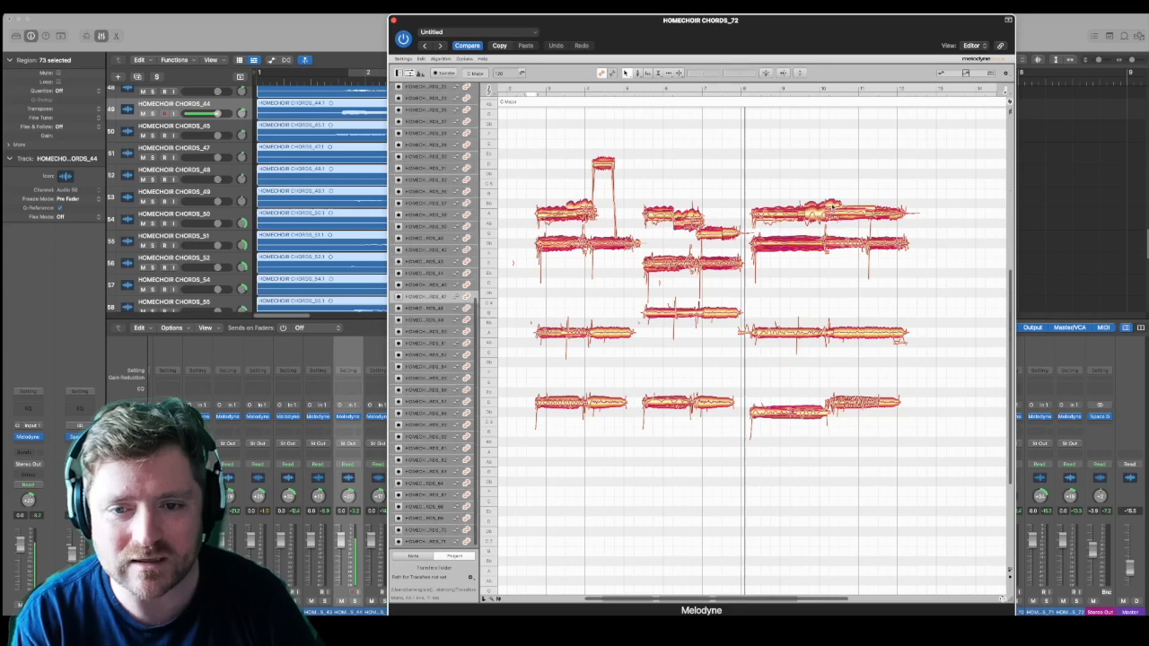
left_click(828, 210)
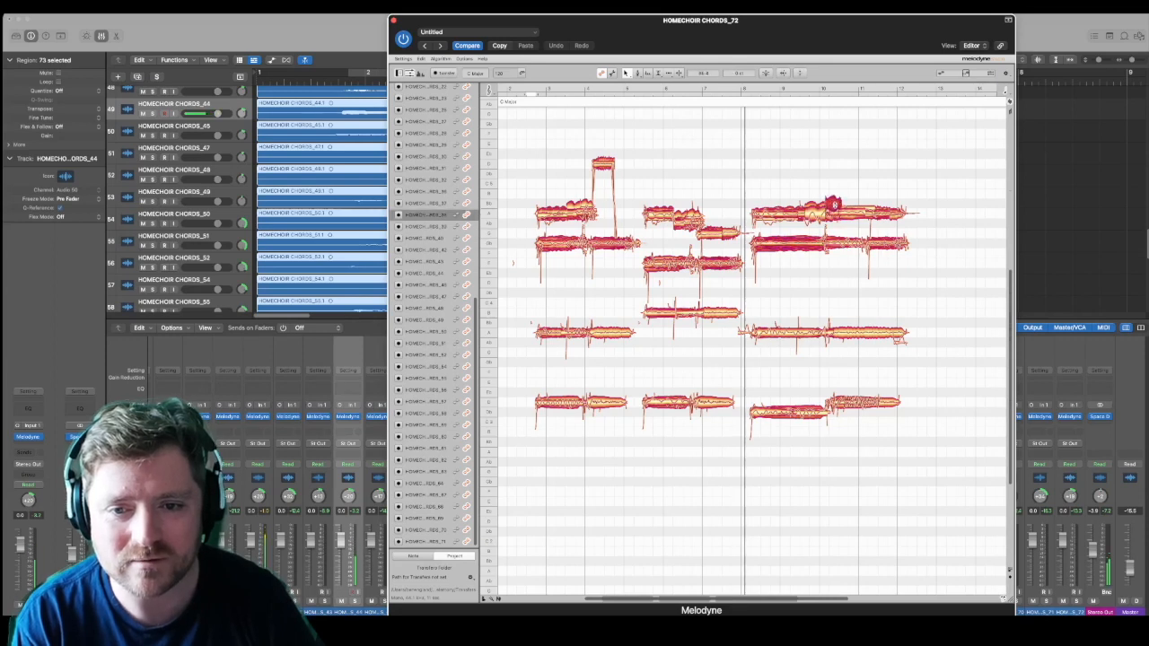
Step: Split the first note of the last copy's two highest lines into four short parts between bars 8 and 10
left_click_drag(756, 190, 821, 270)
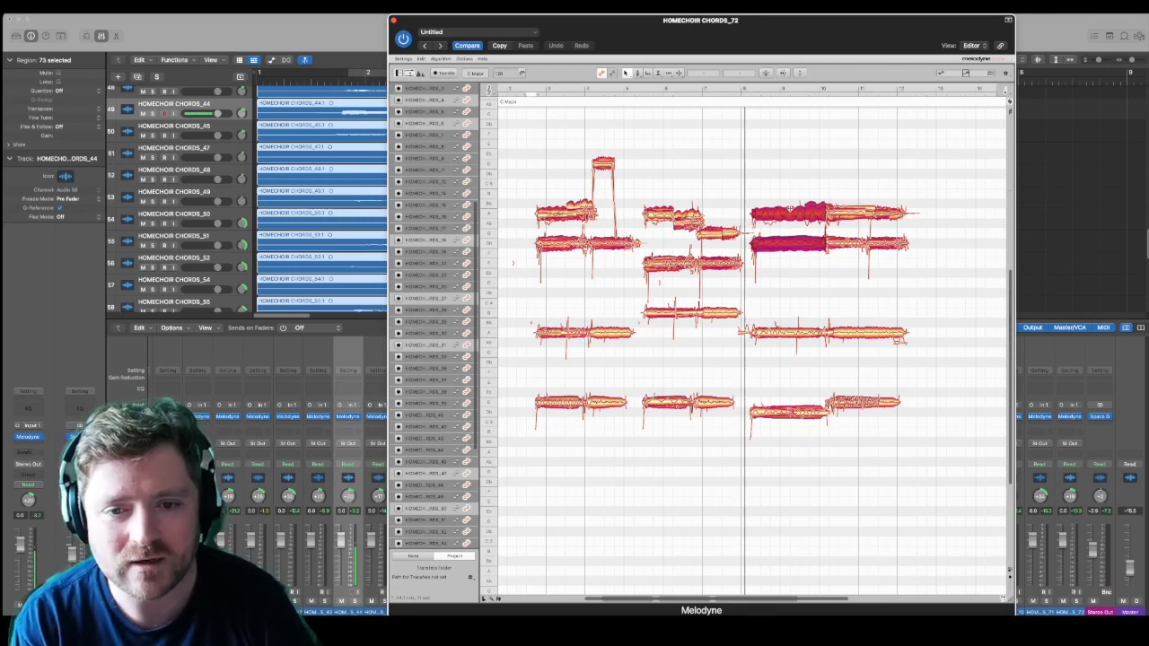
double_click(791, 208)
left_click_drag(771, 191, 789, 267)
left_click_drag(806, 194, 823, 259)
left_click_drag(764, 190, 781, 266)
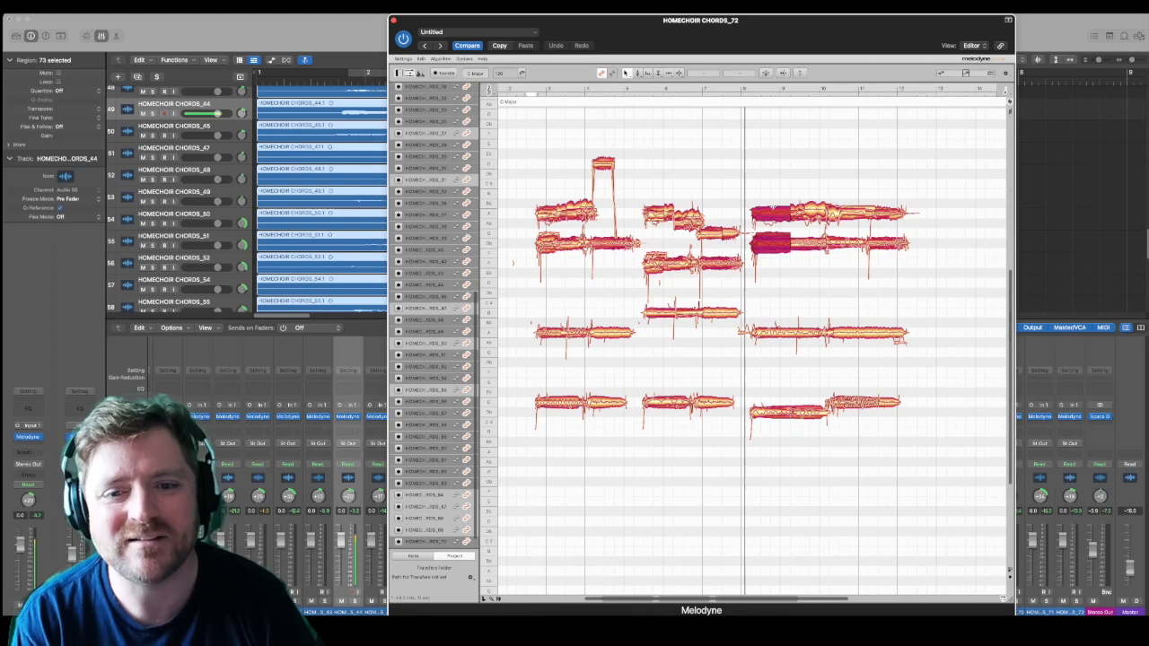
left_click(774, 209)
left_click_drag(790, 191, 808, 268)
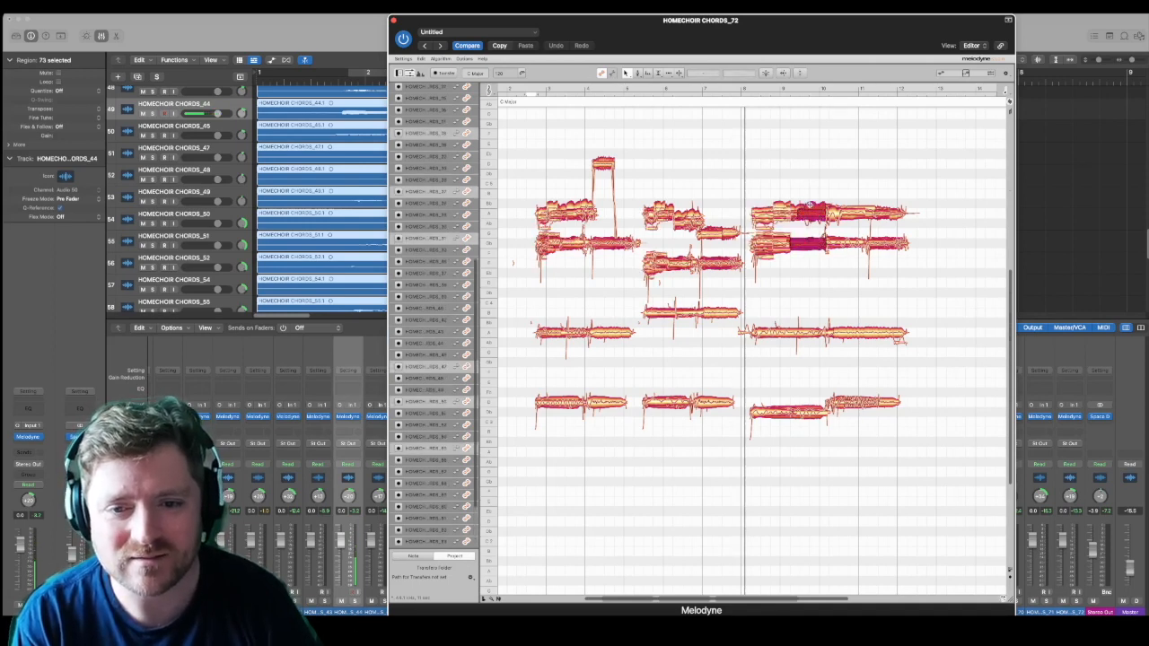
left_click(811, 205)
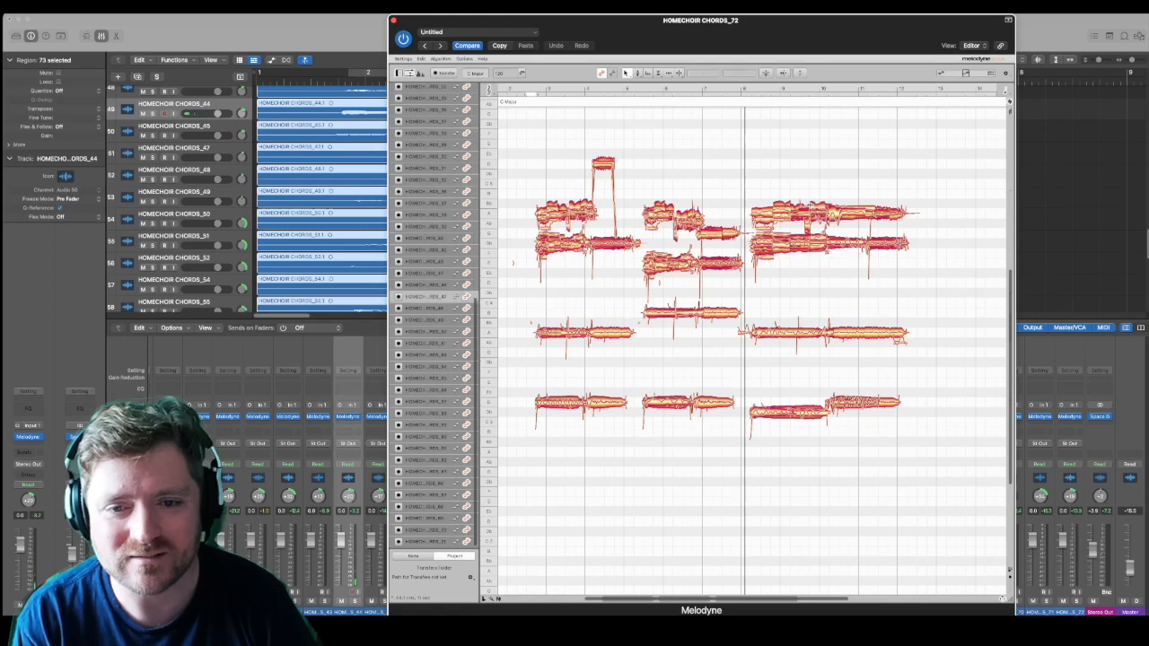
Step: Correct the pitch of the last copy's two highest lines with pitch center and pitch drift both at 100%
left_click_drag(749, 180, 906, 266)
left_click(765, 72)
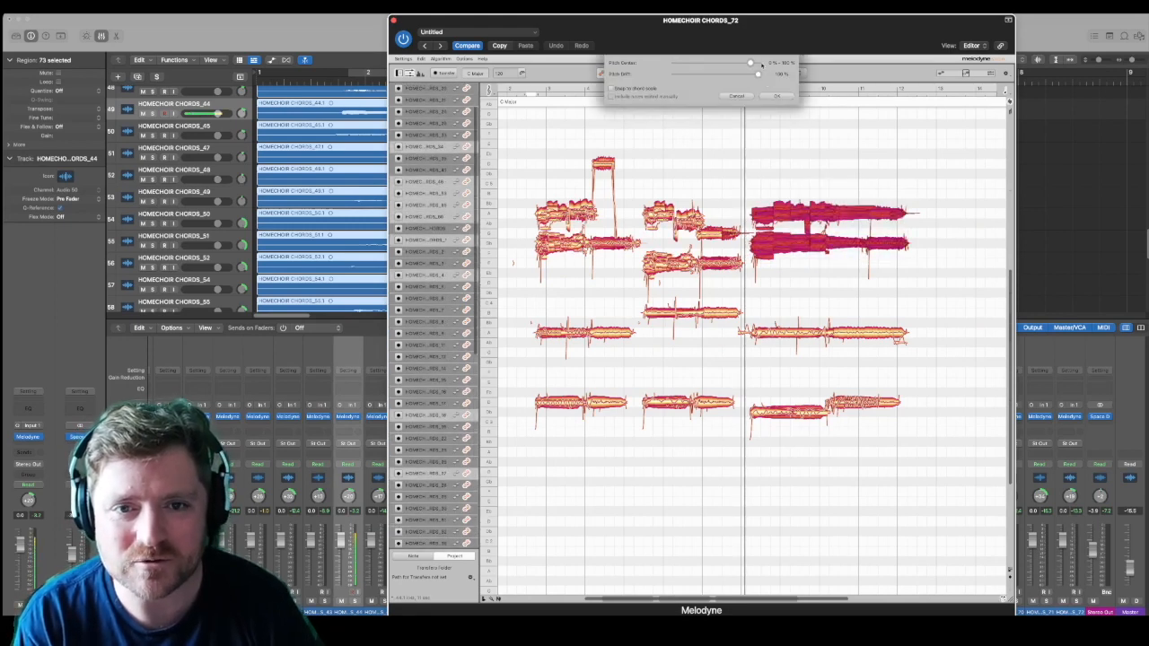
left_click_drag(762, 64, 757, 77)
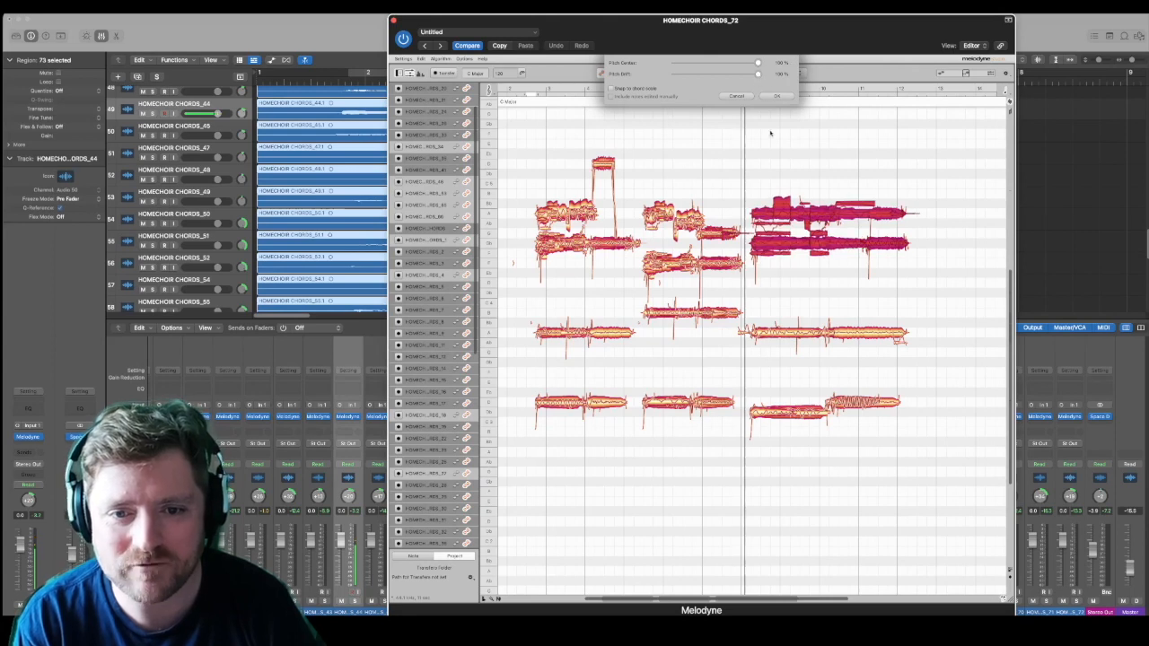
left_click(777, 96)
left_click(822, 255)
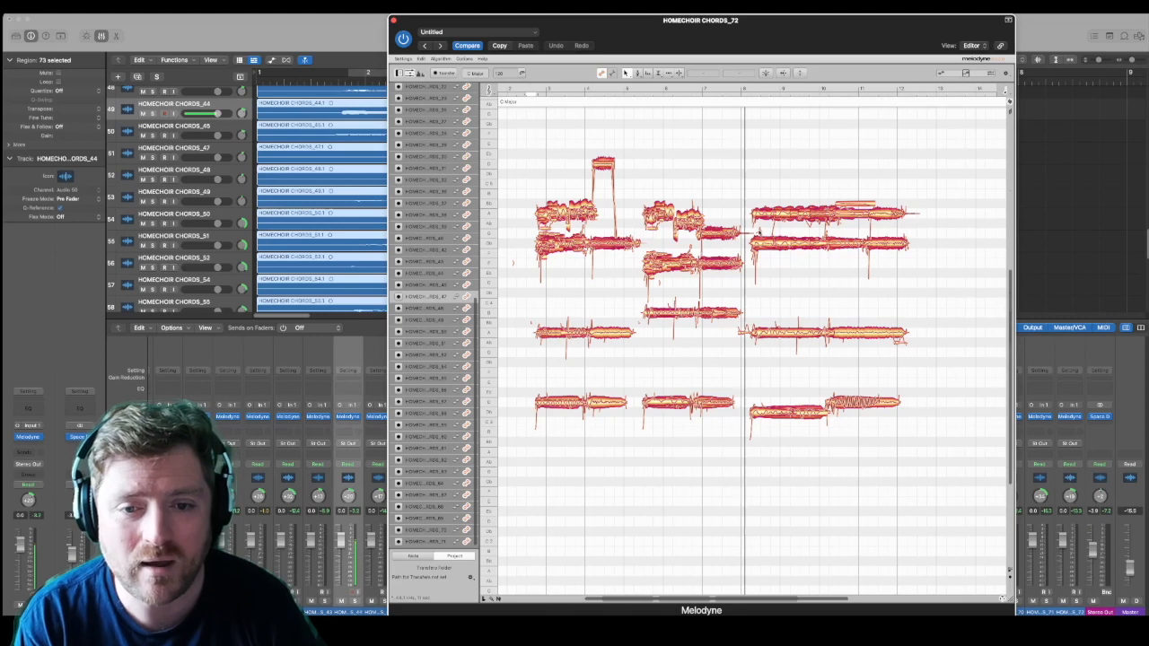
Step: In the last copy's two highest lines, lower the first parts by two semitones and raise the second parts by two and one
left_click_drag(761, 204, 765, 268)
left_click_drag(784, 188, 789, 256)
left_click_drag(785, 215, 786, 195)
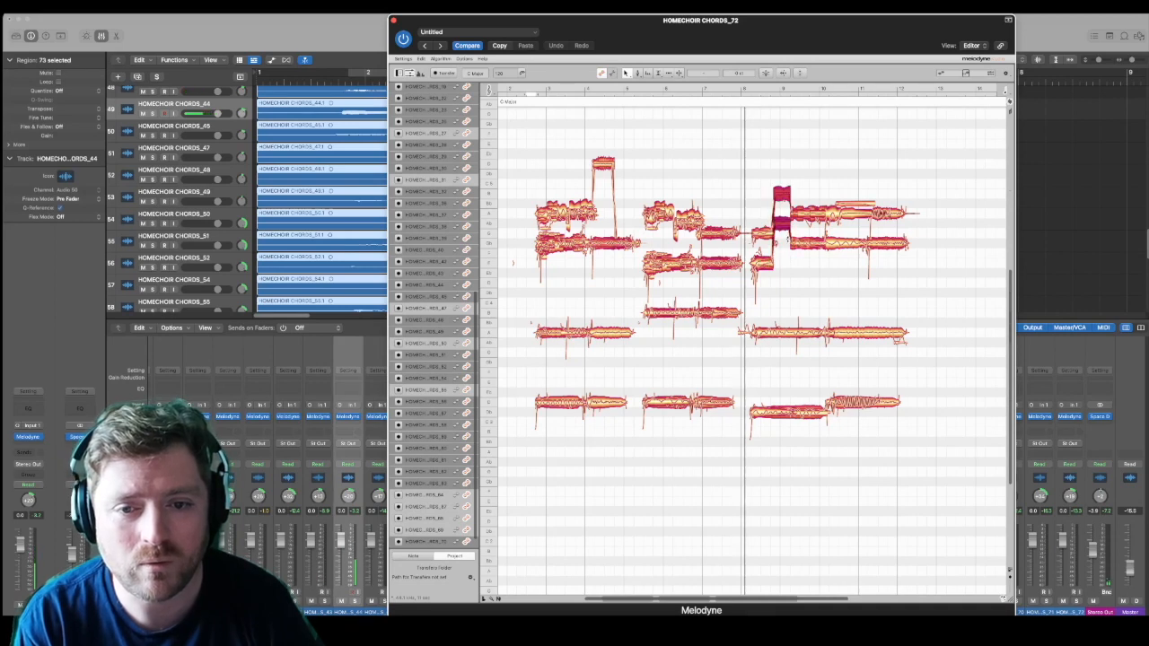
left_click(787, 240)
left_click(784, 226)
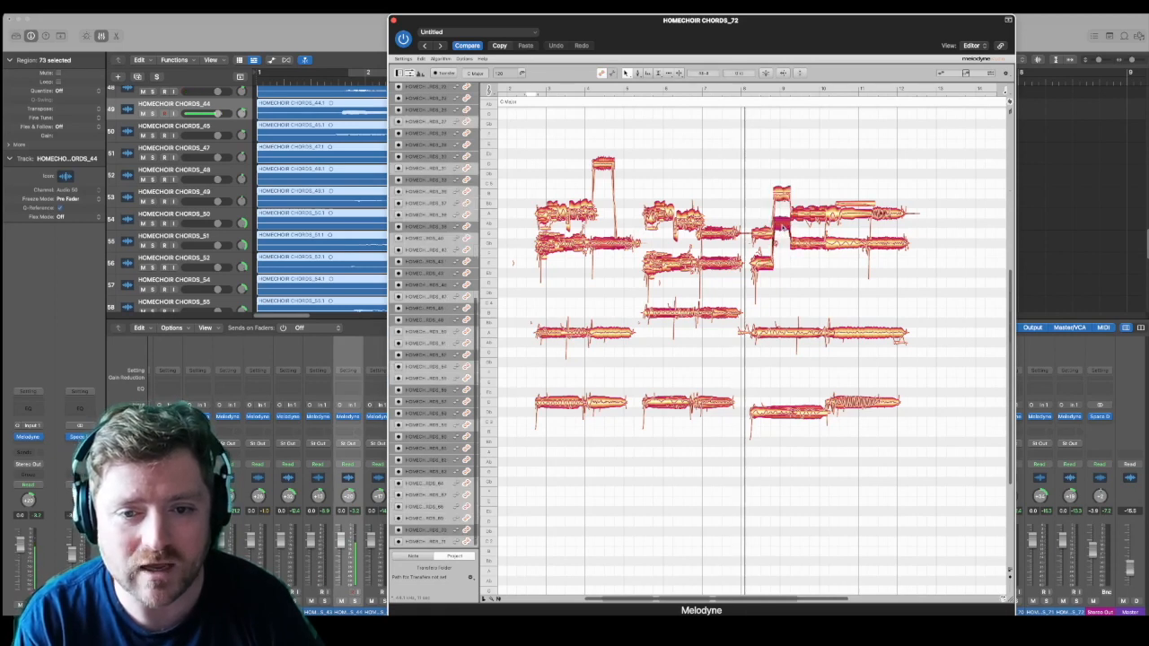
Step: Lower the fourth short part of the last copy's two highest lines by two semitones
left_click(798, 197)
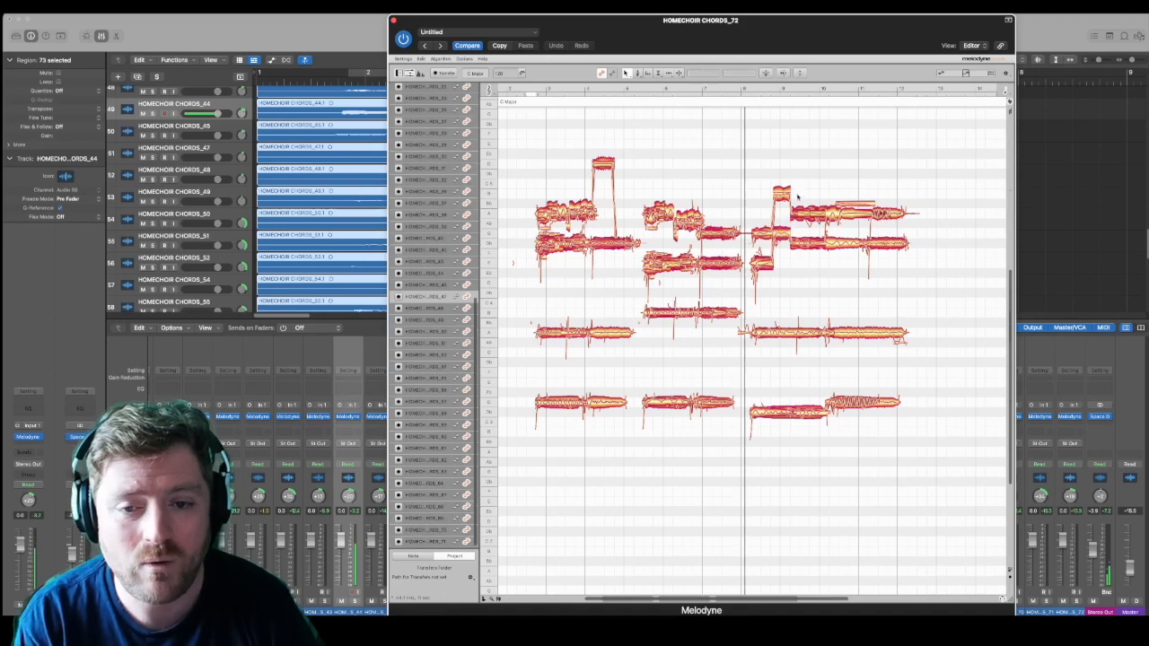
left_click(798, 244)
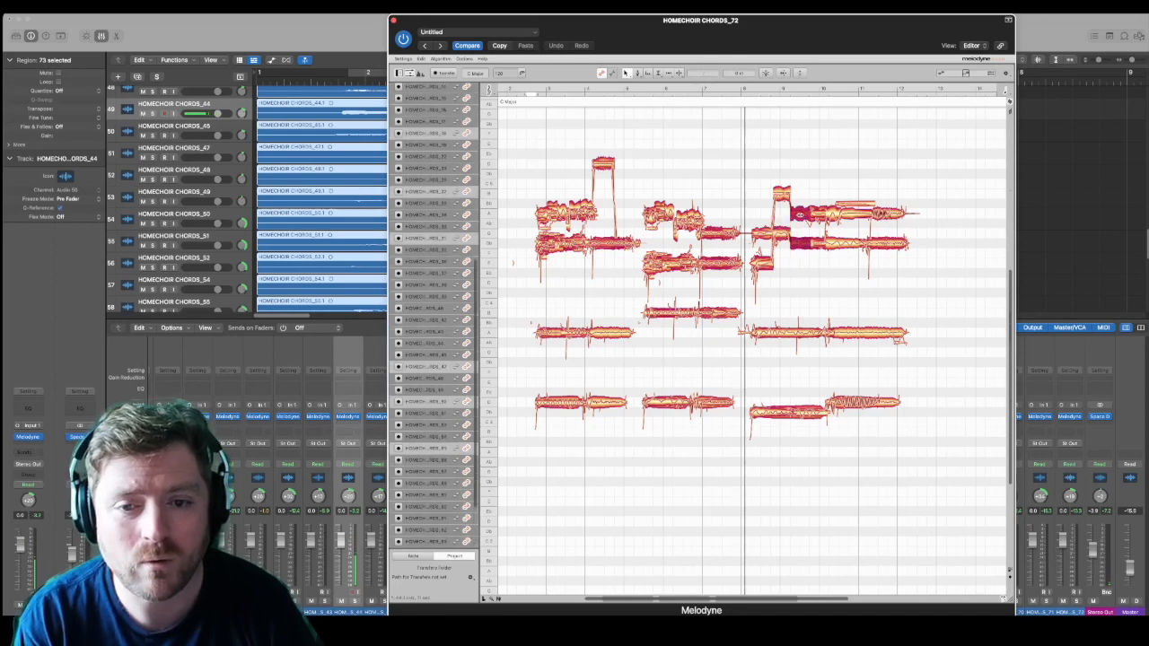
left_click_drag(824, 198, 818, 264)
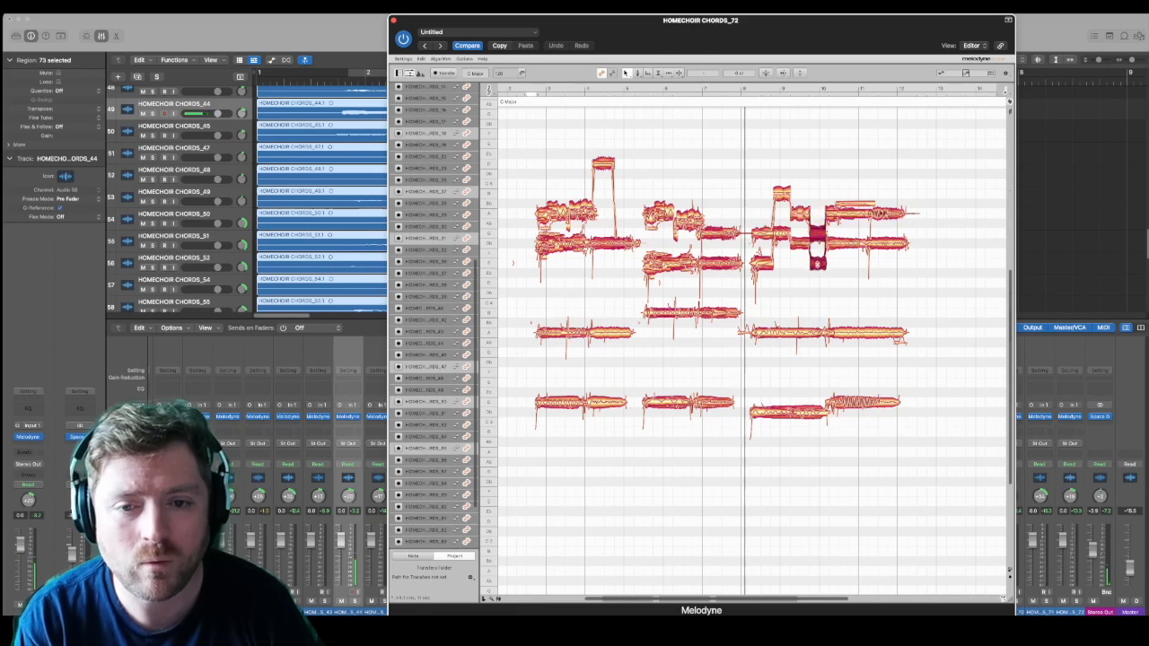
Step: Split the final notes of the last copy's two highest lines at about bar 11
left_click(853, 209)
mouse_move(858, 207)
left_mouse_down()
mouse_move(856, 218)
mouse_move(857, 207)
left_mouse_up()
left_click(850, 166)
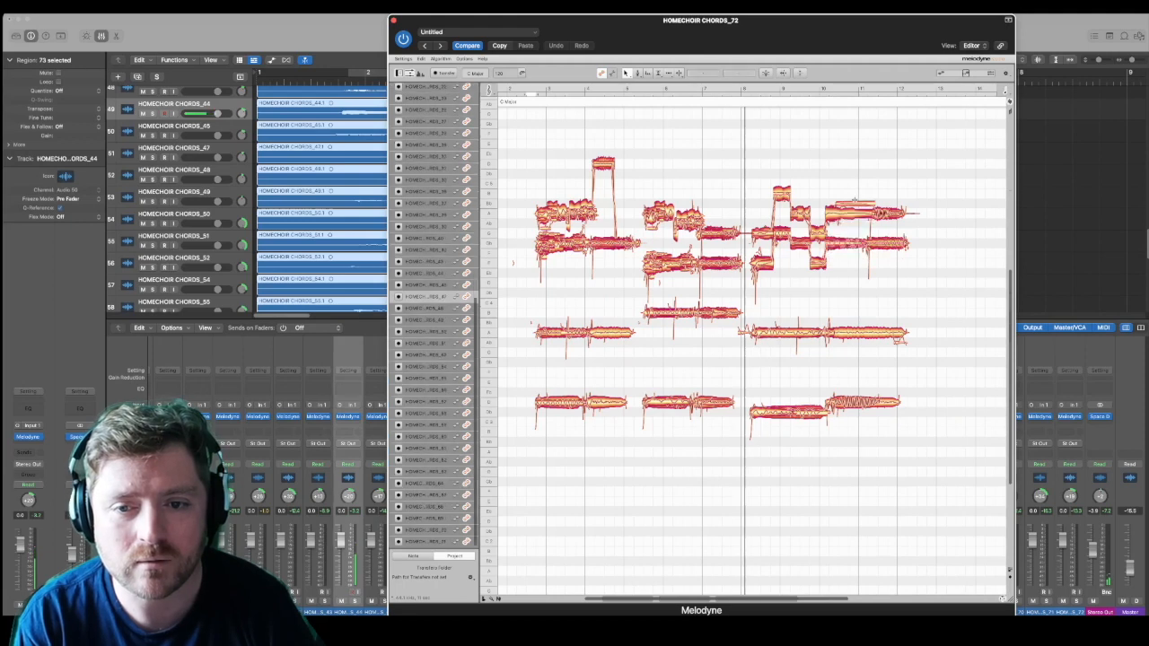
left_click(853, 211)
left_click_drag(841, 192, 853, 255)
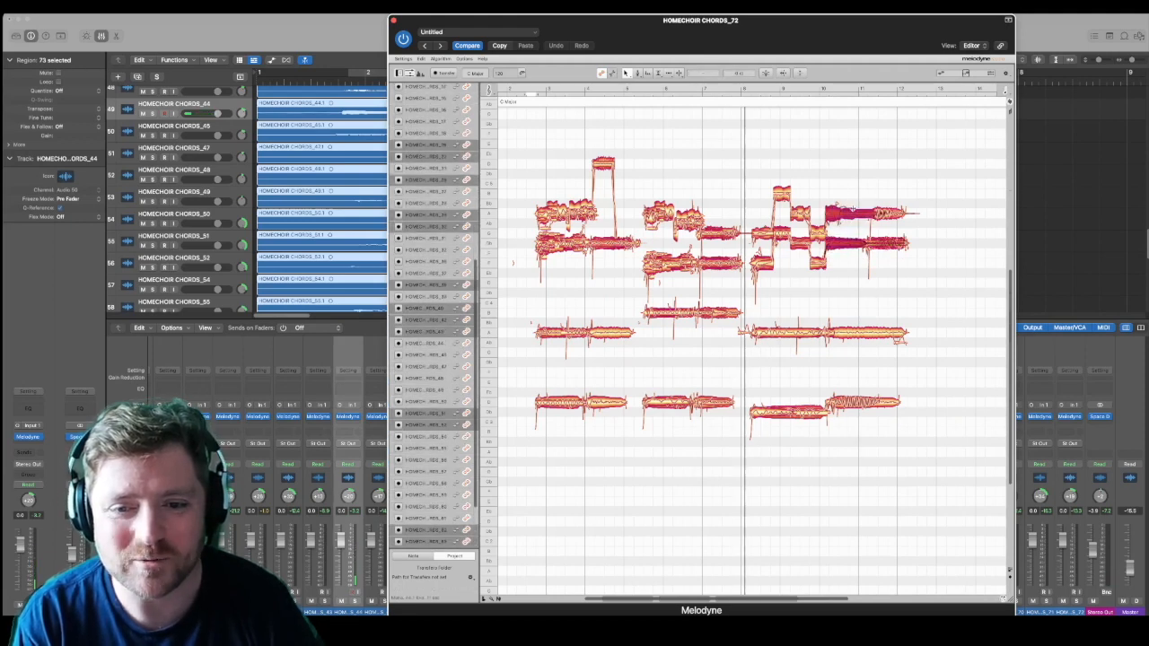
left_click(847, 180)
left_click_drag(840, 192, 849, 255)
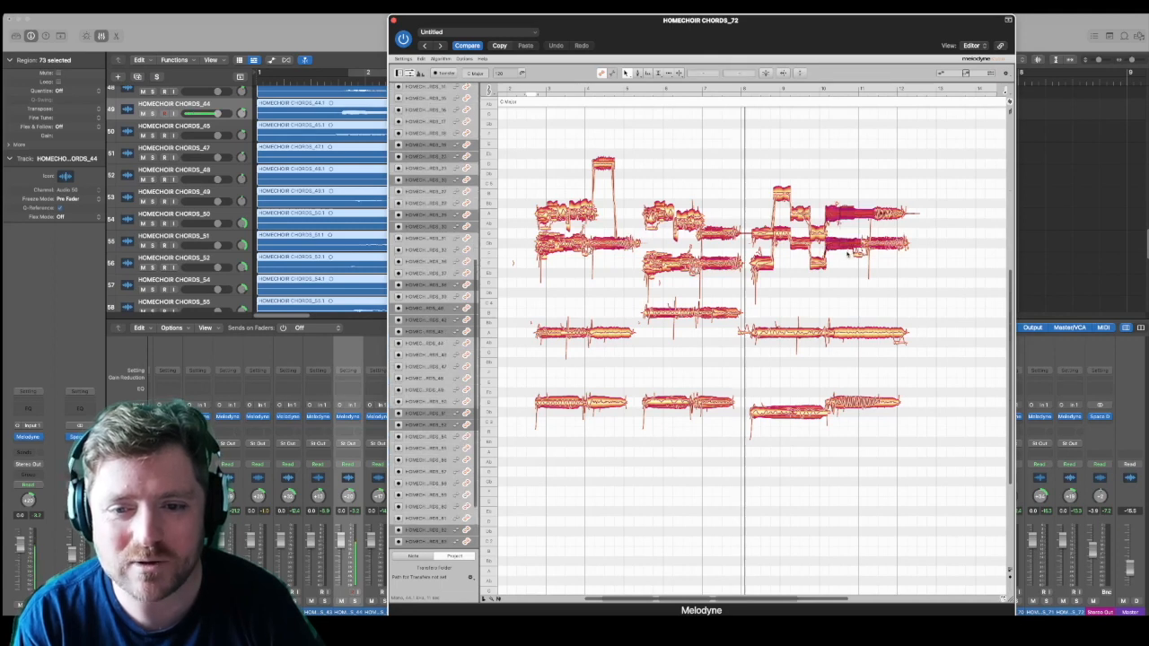
Step: Split the notes still running across bar 11 in the last copy's two highest lines, reselecting both lines' endings between cuts
mouse_move(865, 199)
left_mouse_down()
mouse_move(891, 273)
mouse_move(848, 207)
left_mouse_up()
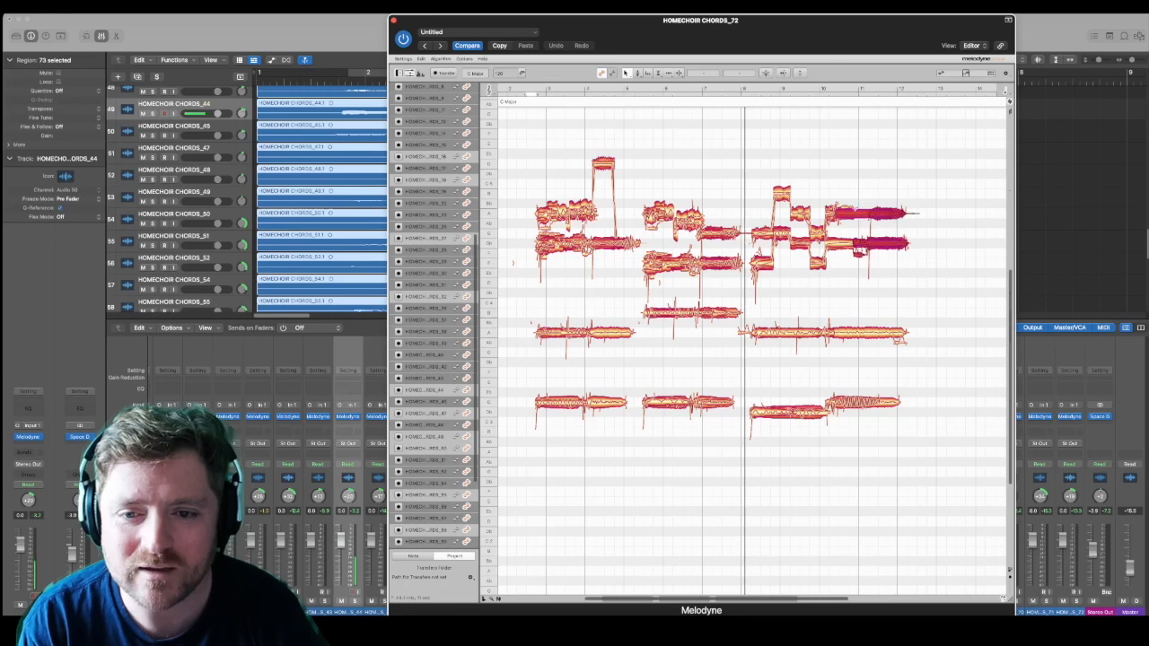
left_click(855, 210)
left_click_drag(864, 194, 909, 273)
left_click(856, 212)
left_click_drag(859, 194, 909, 275)
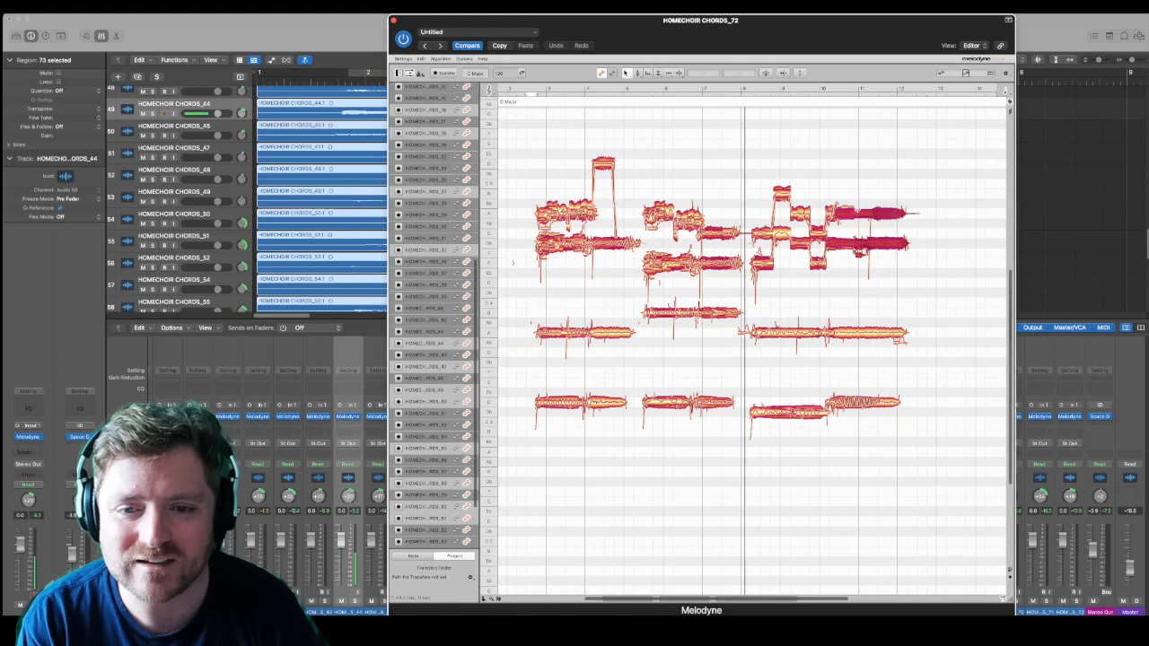
left_click(856, 235)
left_click_drag(863, 197, 913, 273)
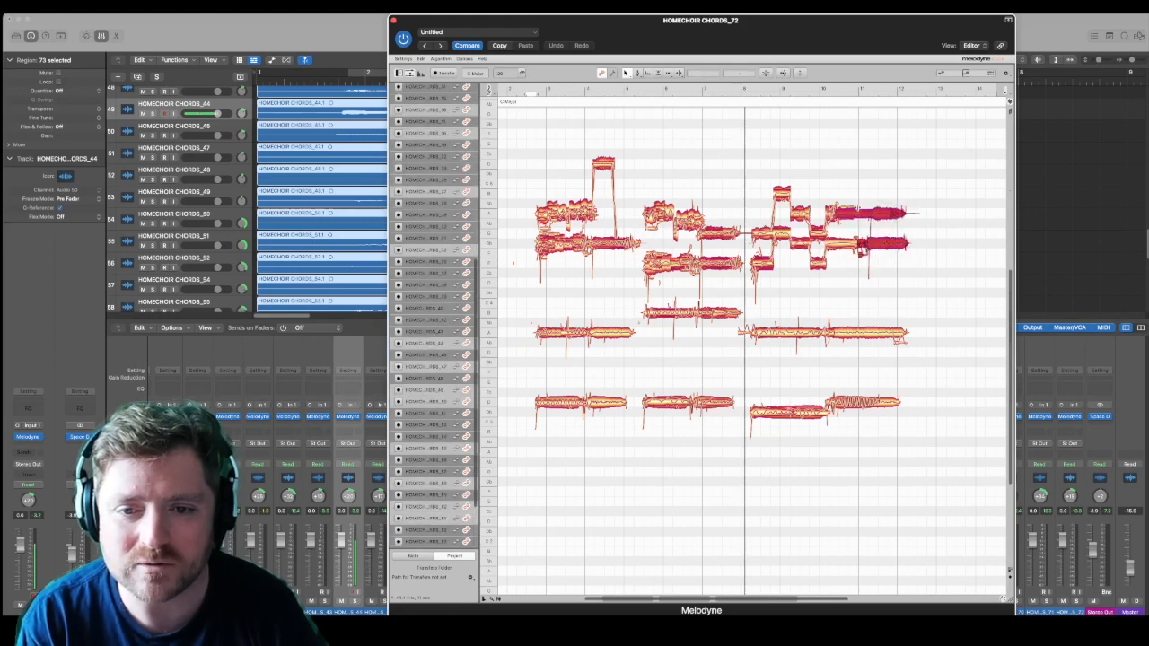
key("super+a")
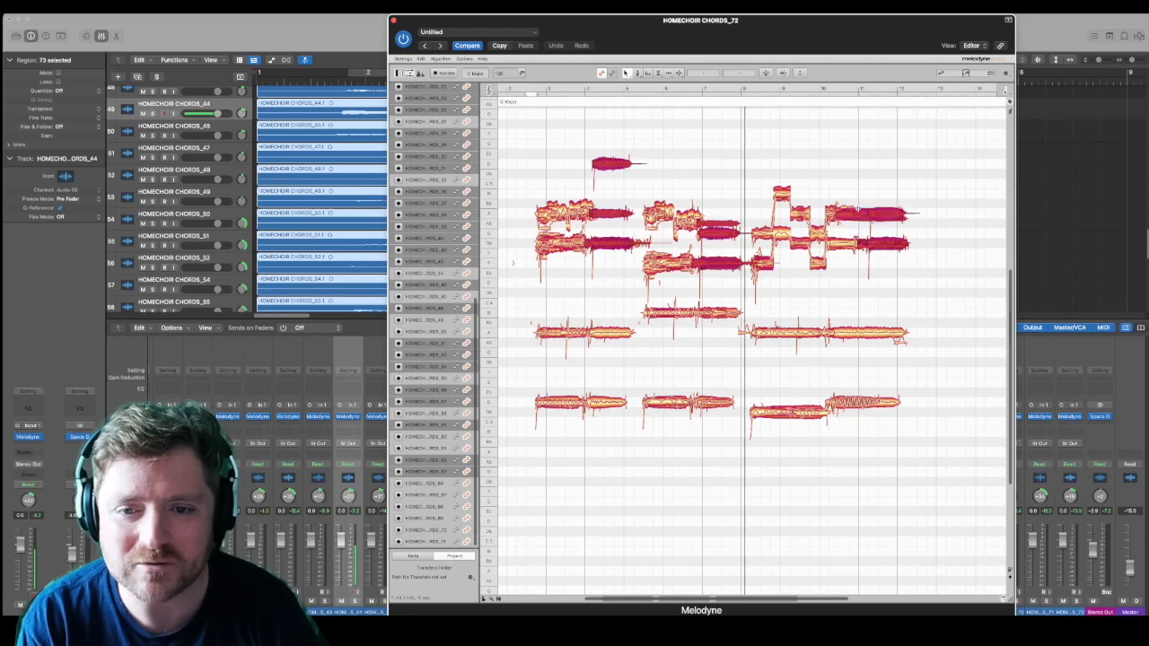
Step: Lower the final notes of the last copy's two highest lines, from bar 11 on, by three semitones
left_click_drag(865, 206, 909, 263)
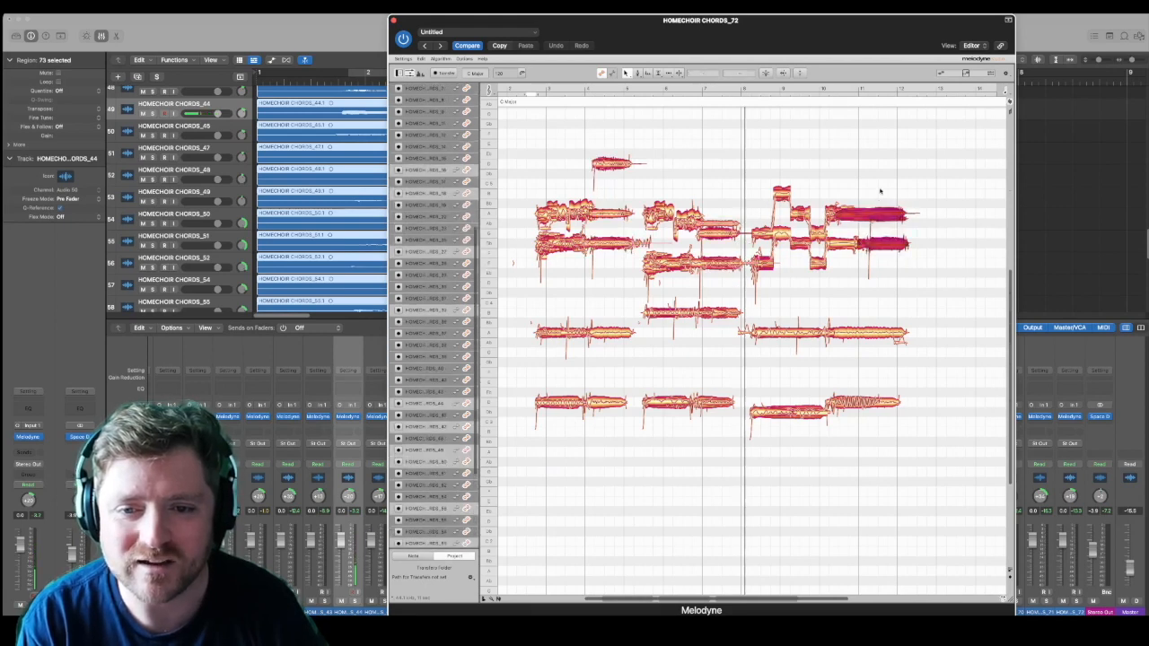
left_click_drag(883, 217, 845, 258)
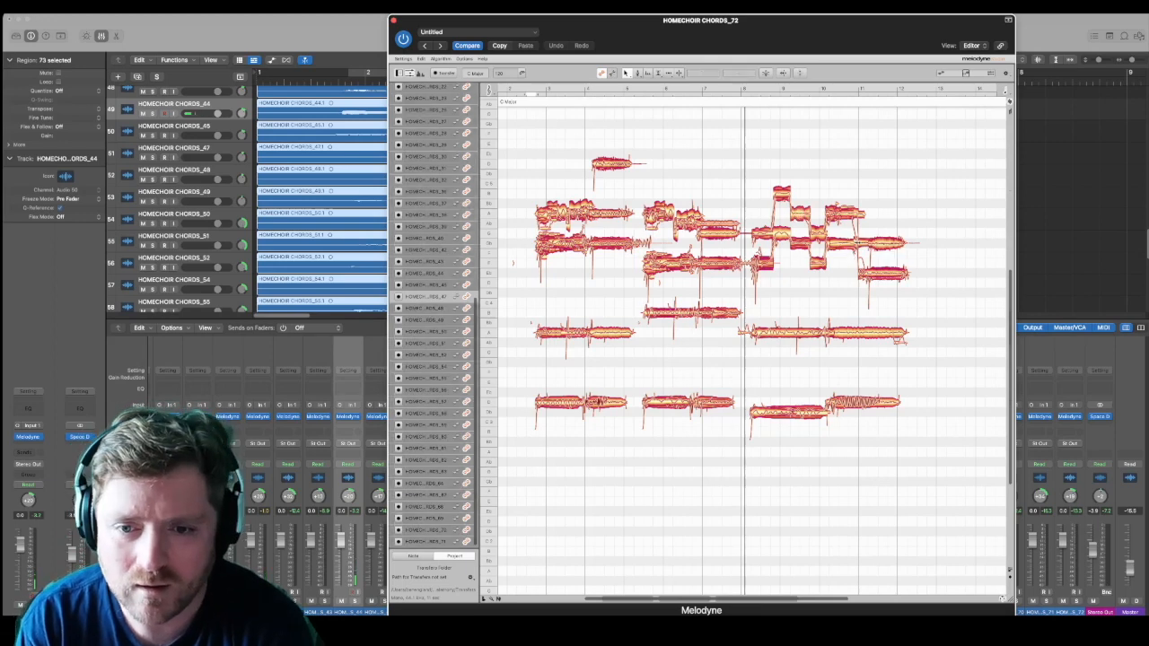
left_click_drag(867, 292, 887, 241)
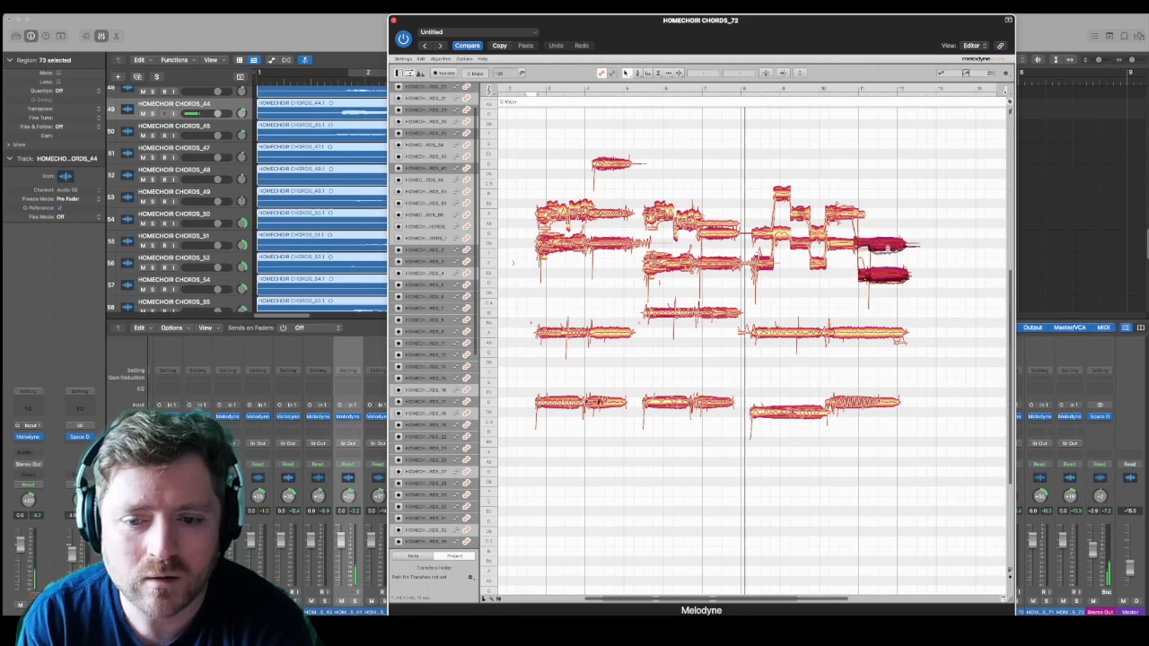
Step: Split the notes just ahead of bar 11 in the last copy's two highest lines
left_click_drag(834, 194, 857, 285)
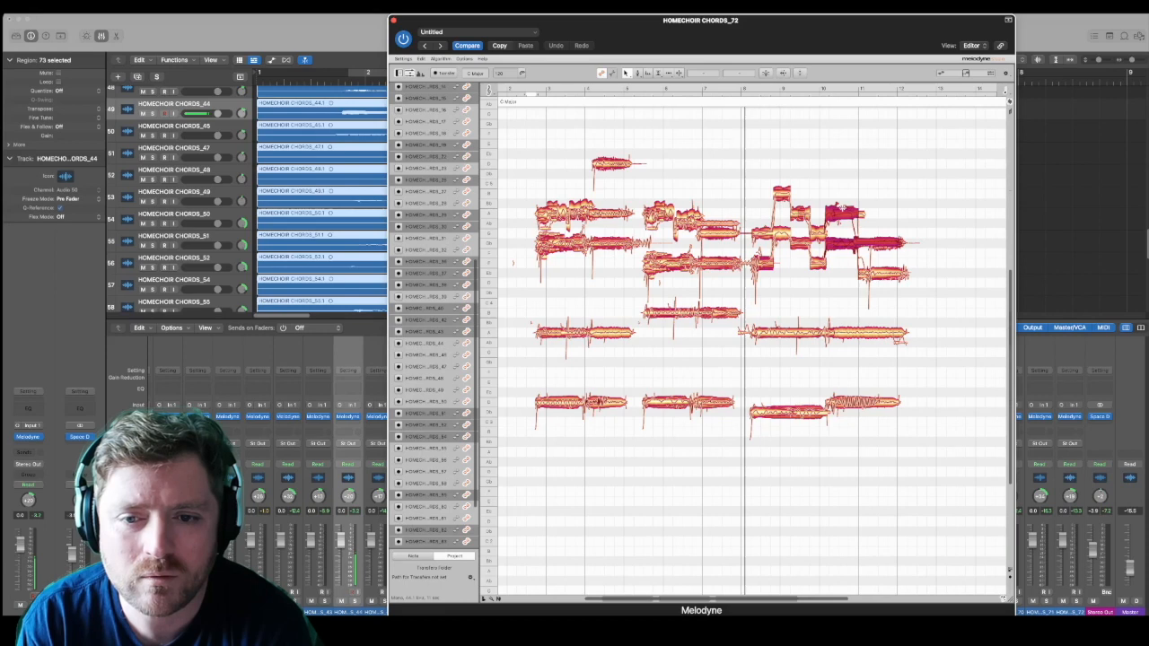
left_click(849, 243)
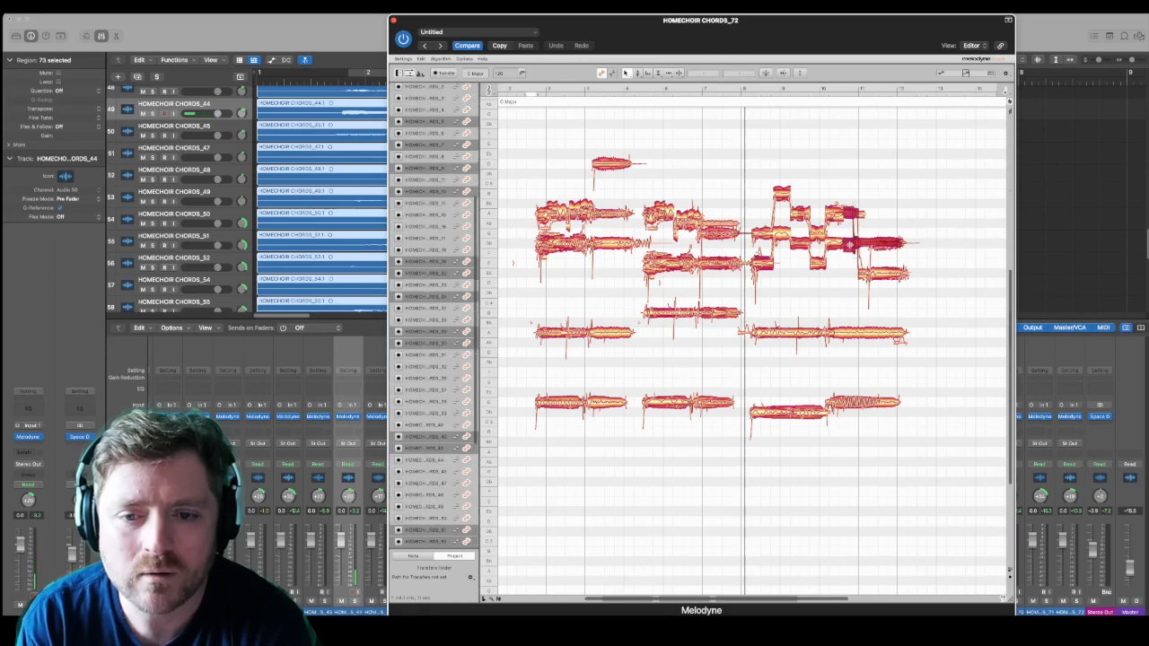
left_click(860, 236)
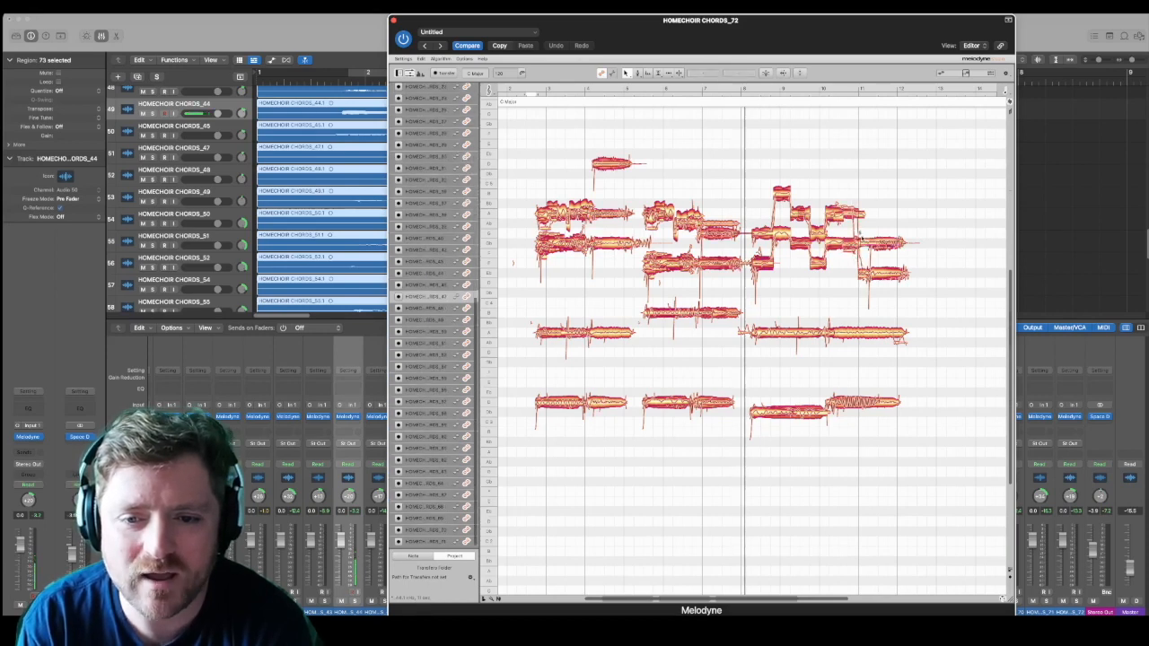
left_click(858, 235)
left_click(852, 201)
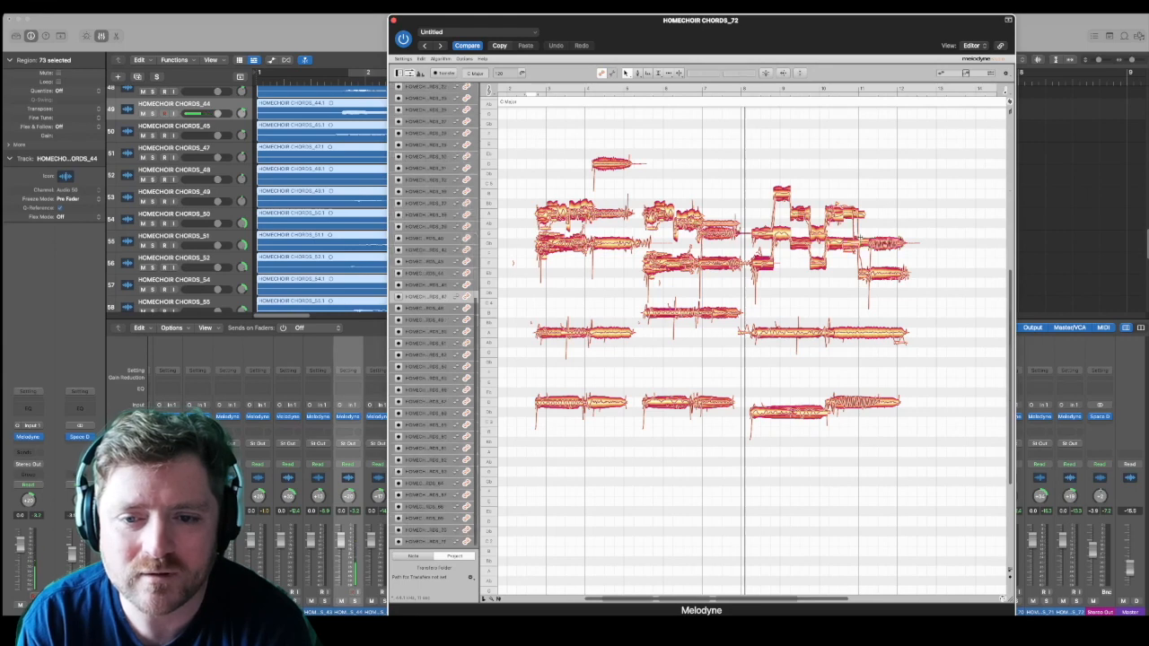
Step: Lower the lower line's ending one semitone, the parts before bar 11 by three and two, and the preceding parts of both lines by two
left_click_drag(852, 200, 893, 282)
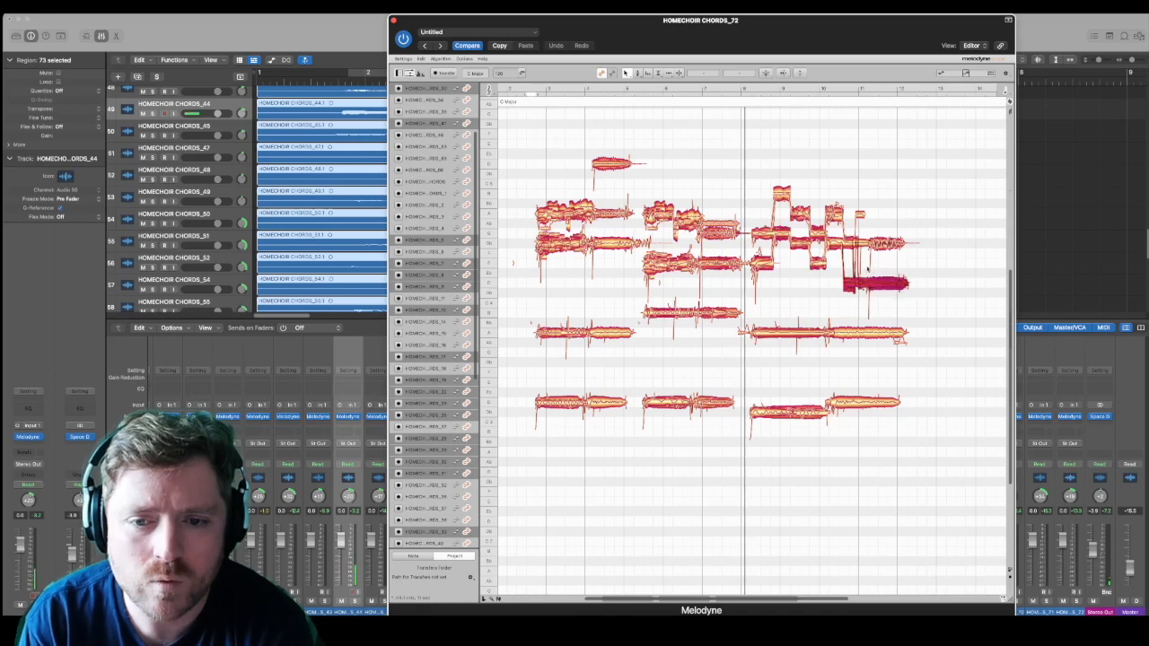
left_click(850, 308)
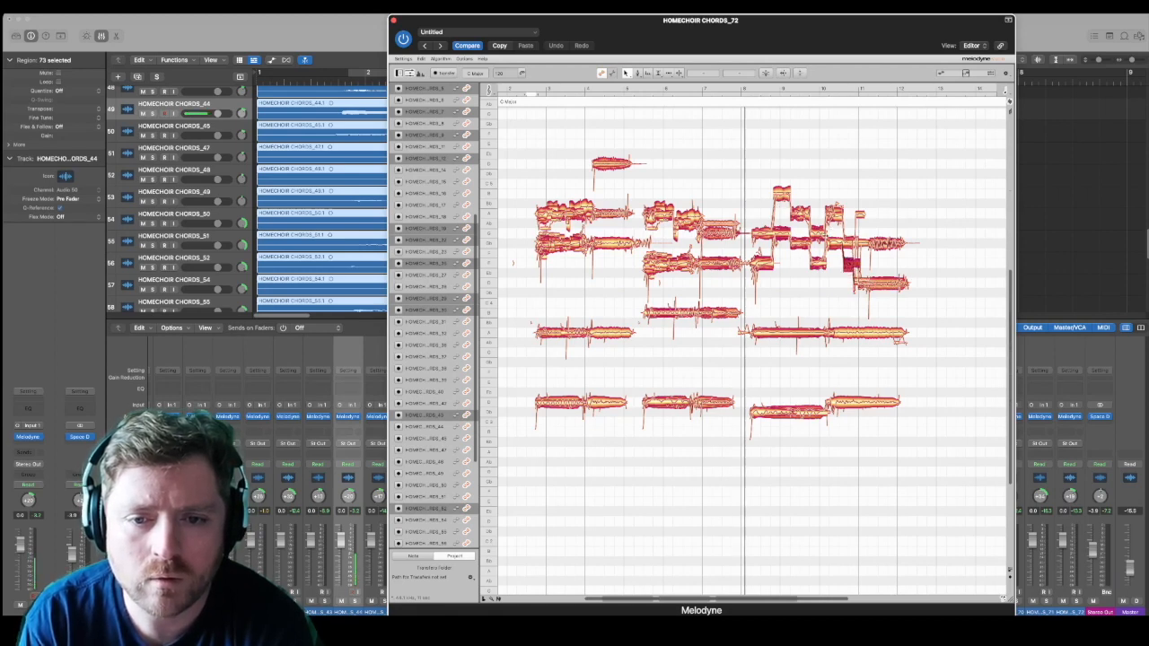
left_click(834, 201)
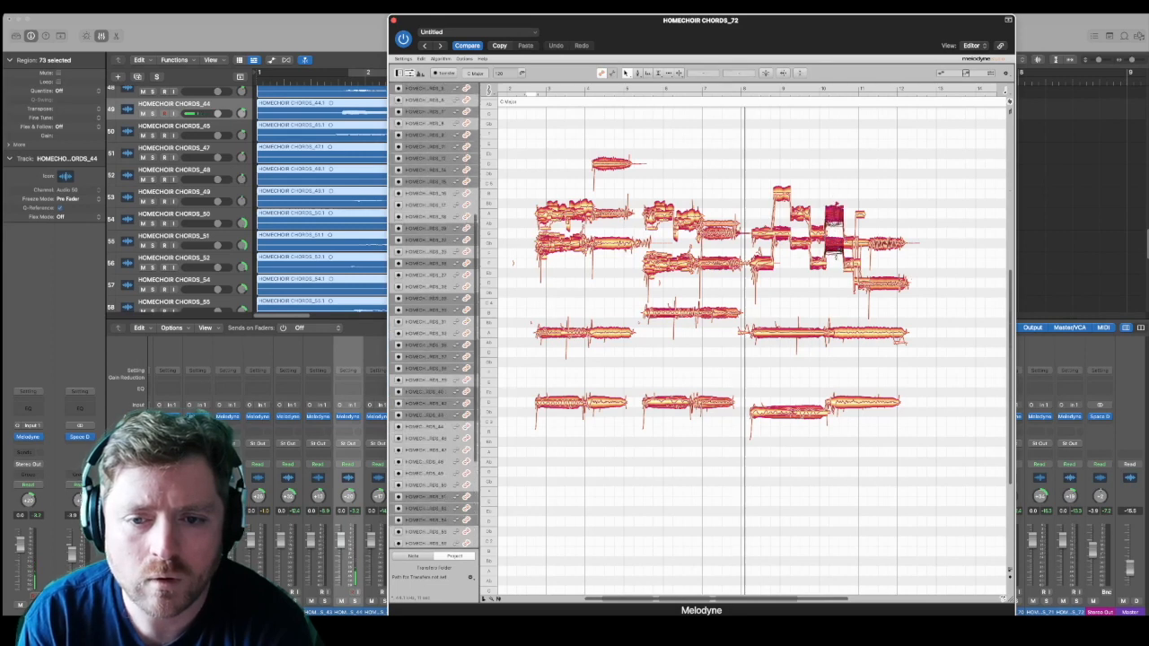
left_click(835, 238)
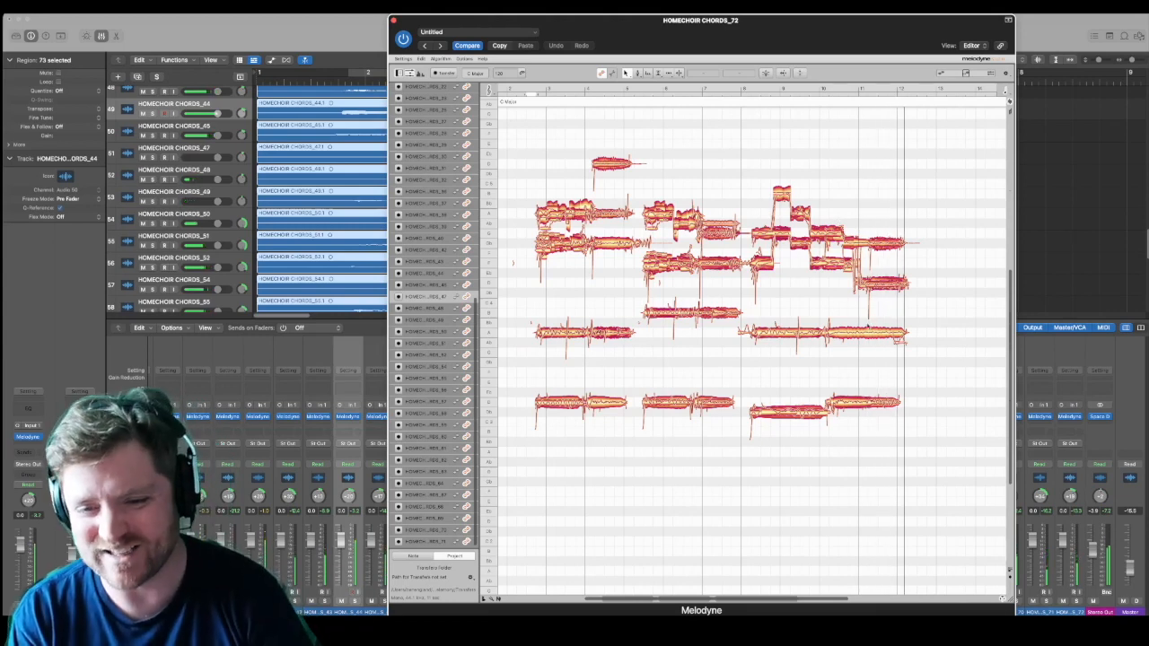
Step: Apply pitch correction to the first copy's two highest lines with pitch center and pitch drift at 100 %
left_click_drag(534, 200, 597, 279)
left_click(771, 73)
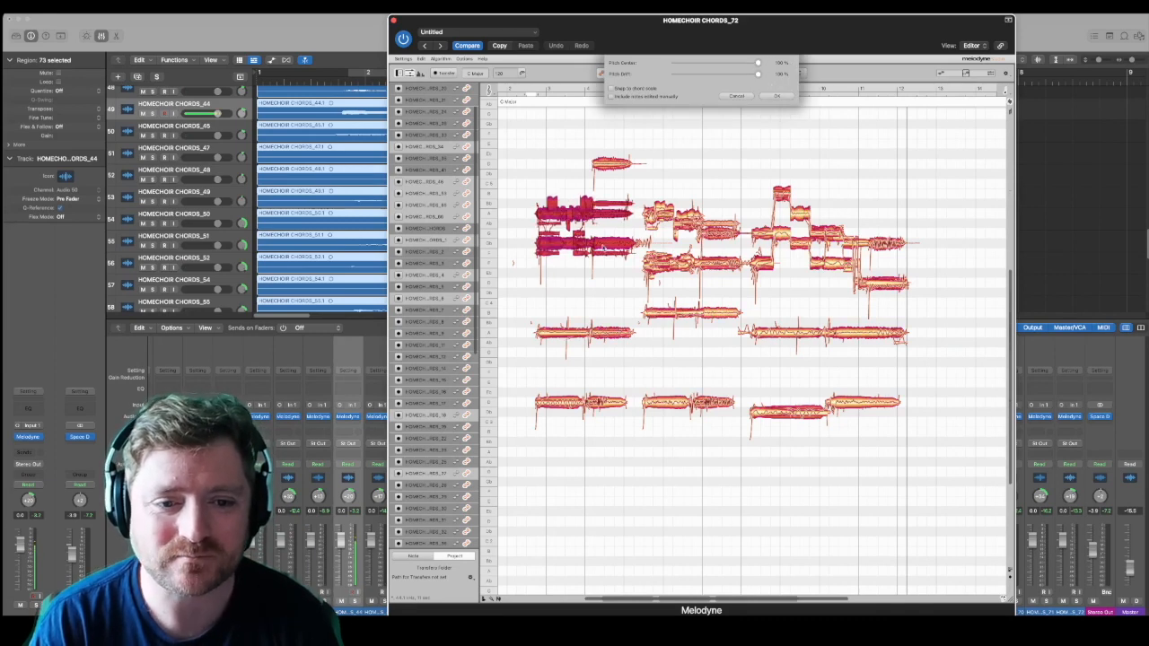
left_click(774, 96)
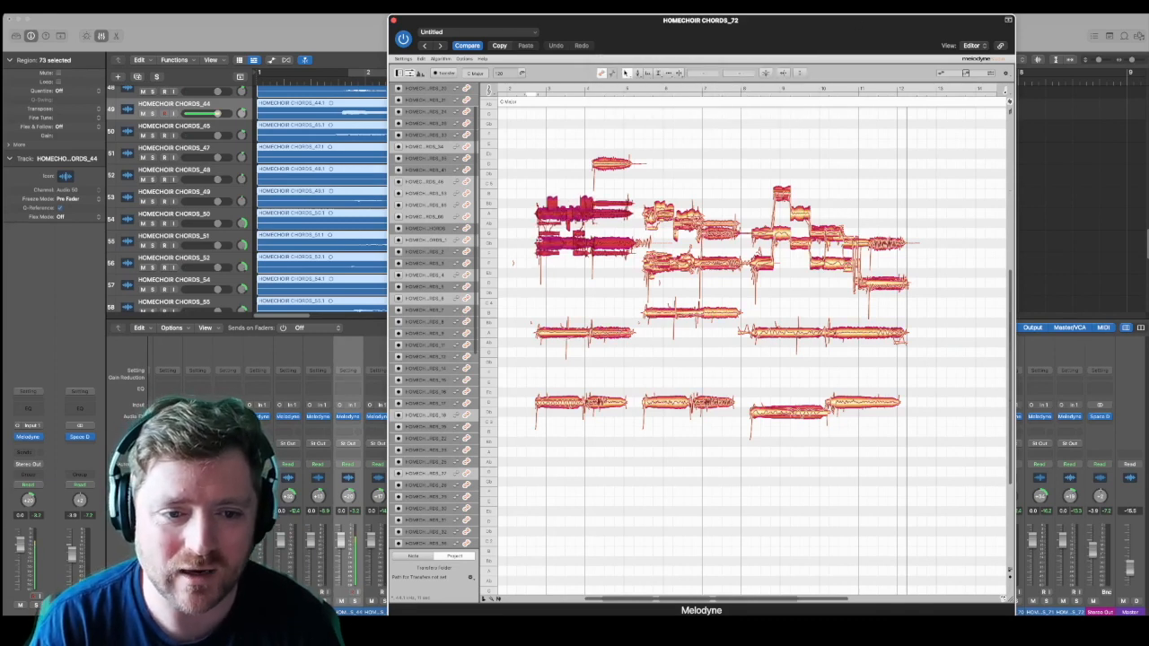
Step: Remove the stray off-pitch fragments around the first copy's two highest lines and play the result from its start
left_click(538, 239)
left_click_drag(536, 232, 581, 234)
key("Delete")
left_click_drag(537, 264, 589, 252)
key("Delete")
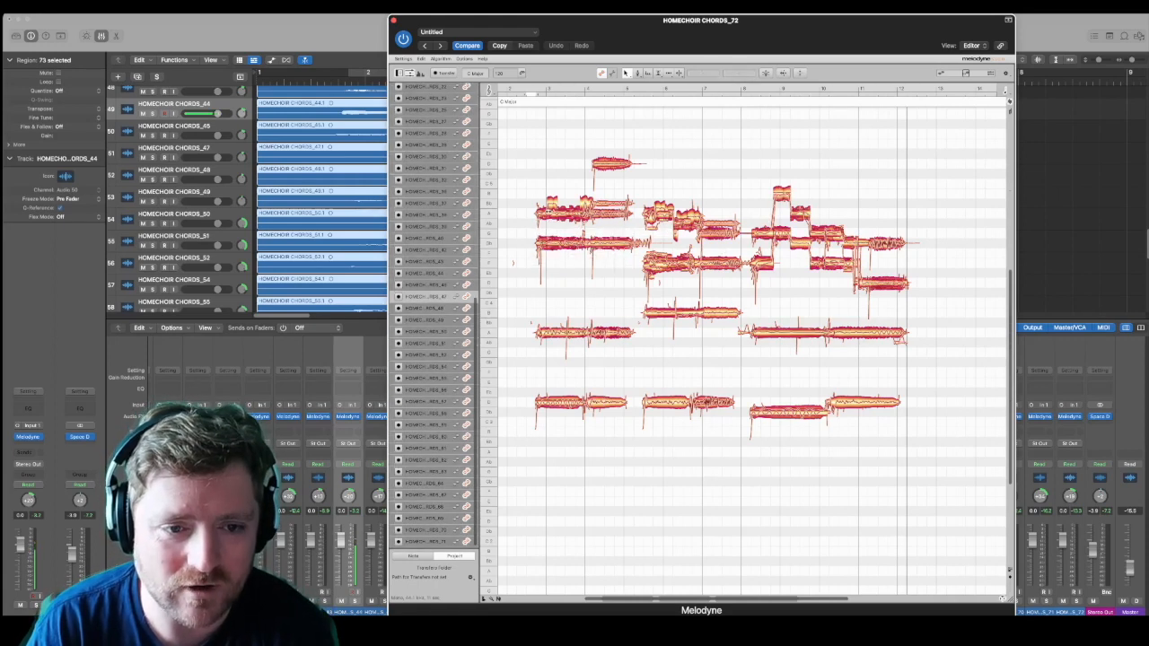
left_click_drag(537, 191, 608, 229)
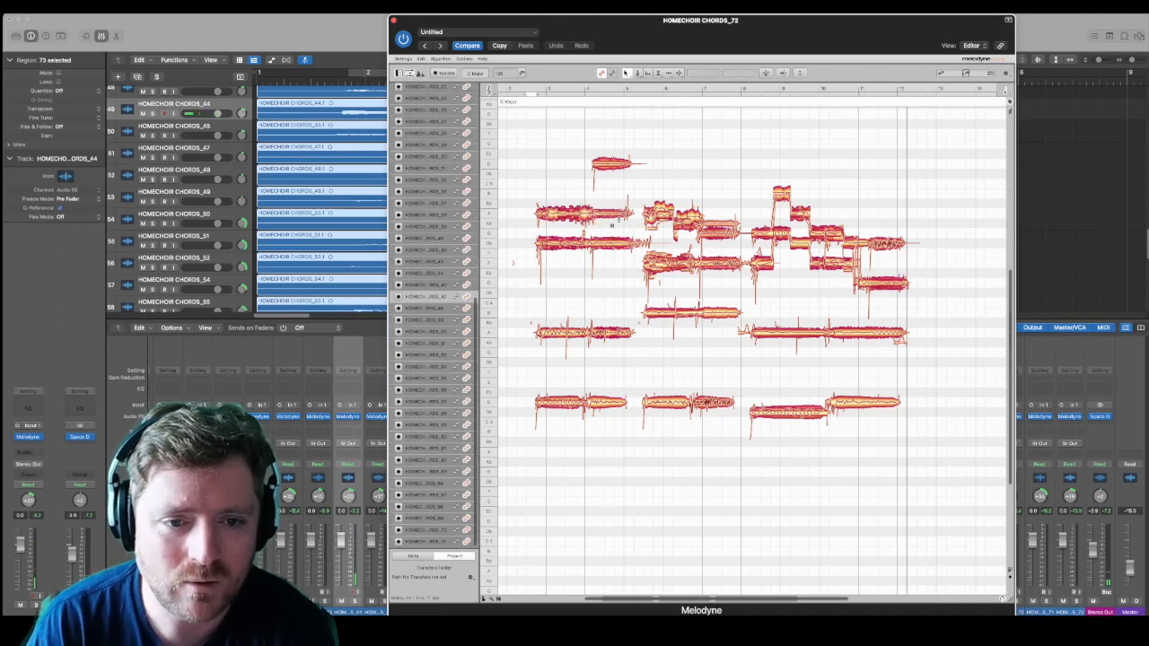
left_click(619, 216)
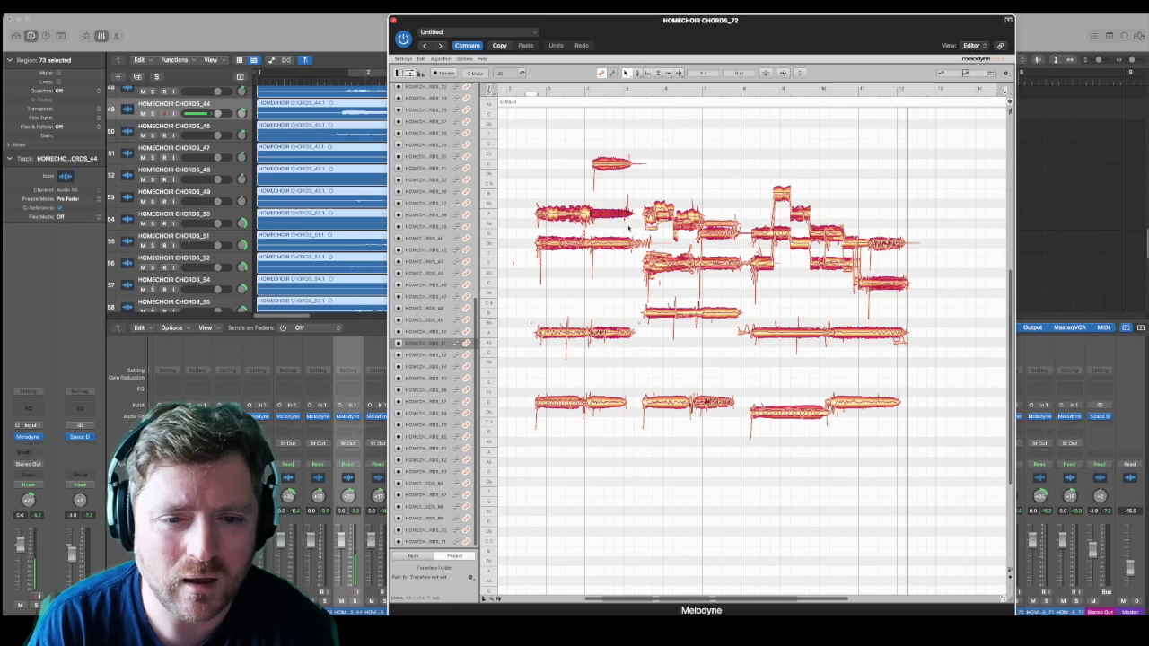
left_click(546, 101)
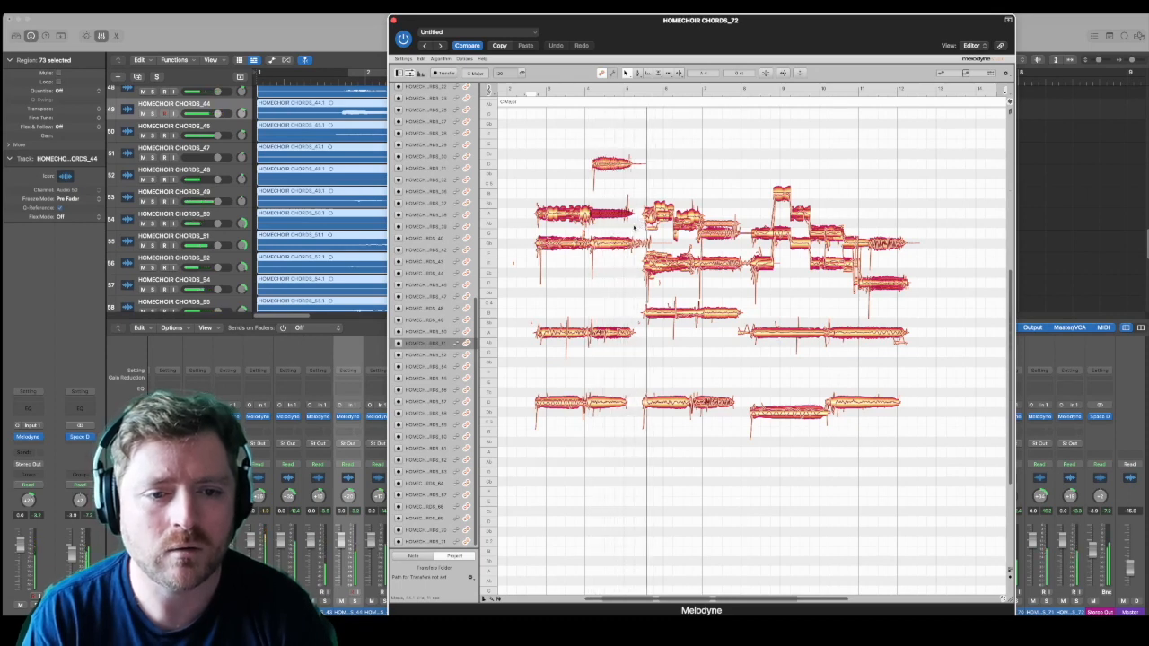
Step: Undo the fragment clean-up and the pitch correction on the first copy's two highest lines
key("super+z")
key("super+z")
key("super+z")
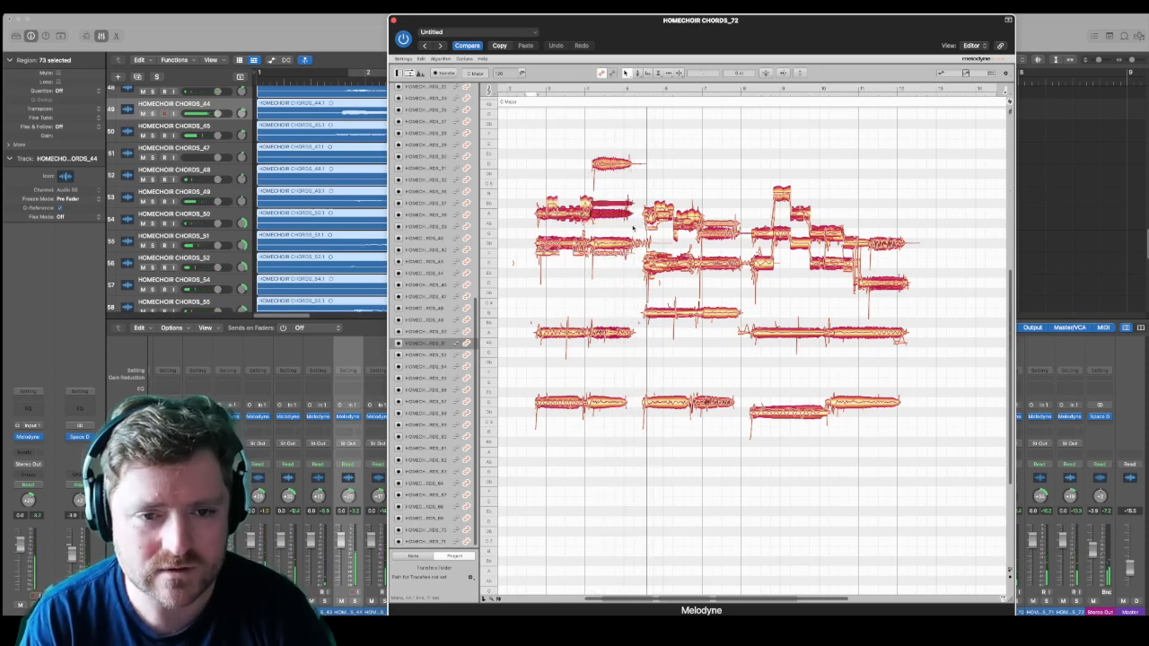
key("super+z")
key("super+z")
key("super+z")
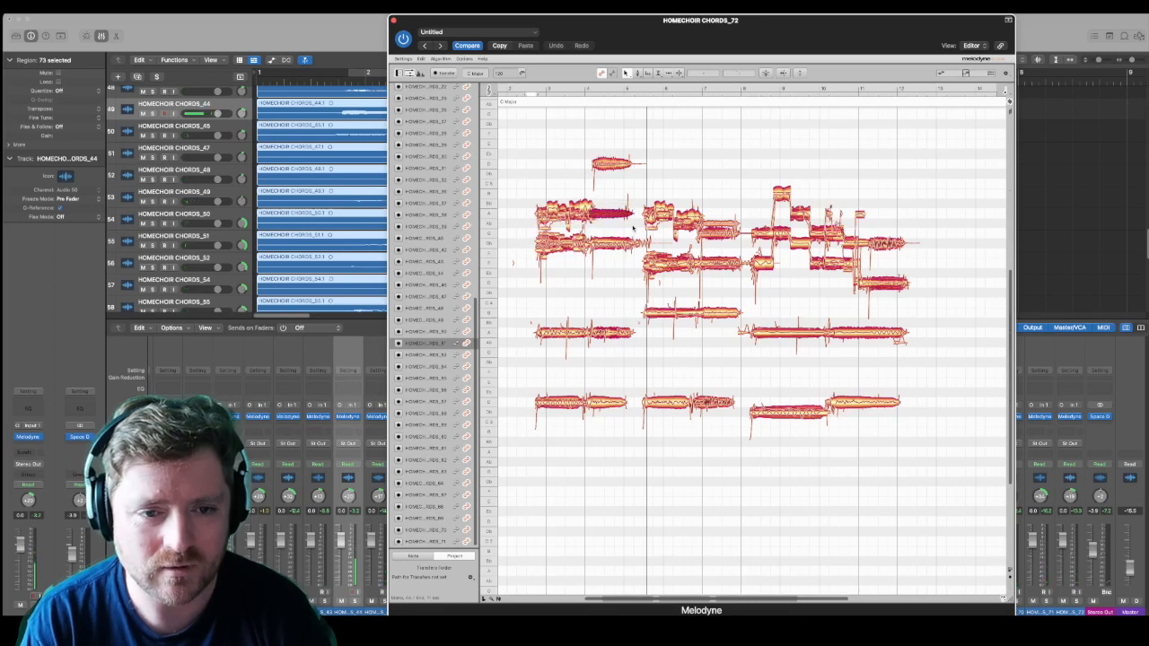
Step: Raise the second half of the first copy's A line by five semitones, and lower the split-off ending of the top notes by eight
left_click(615, 190)
mouse_move(607, 146)
left_mouse_down()
mouse_move(624, 237)
mouse_move(610, 207)
mouse_move(620, 214)
mouse_move(620, 163)
left_mouse_up()
left_click(615, 224)
key("space")
key("space")
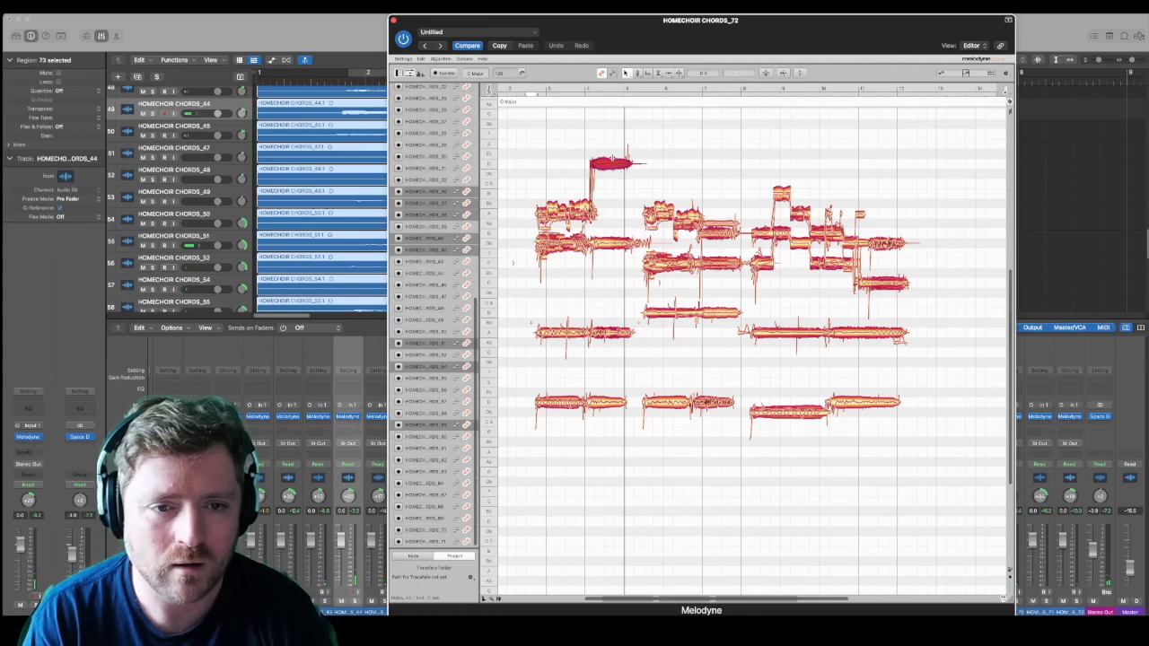
left_click_drag(617, 149, 626, 172)
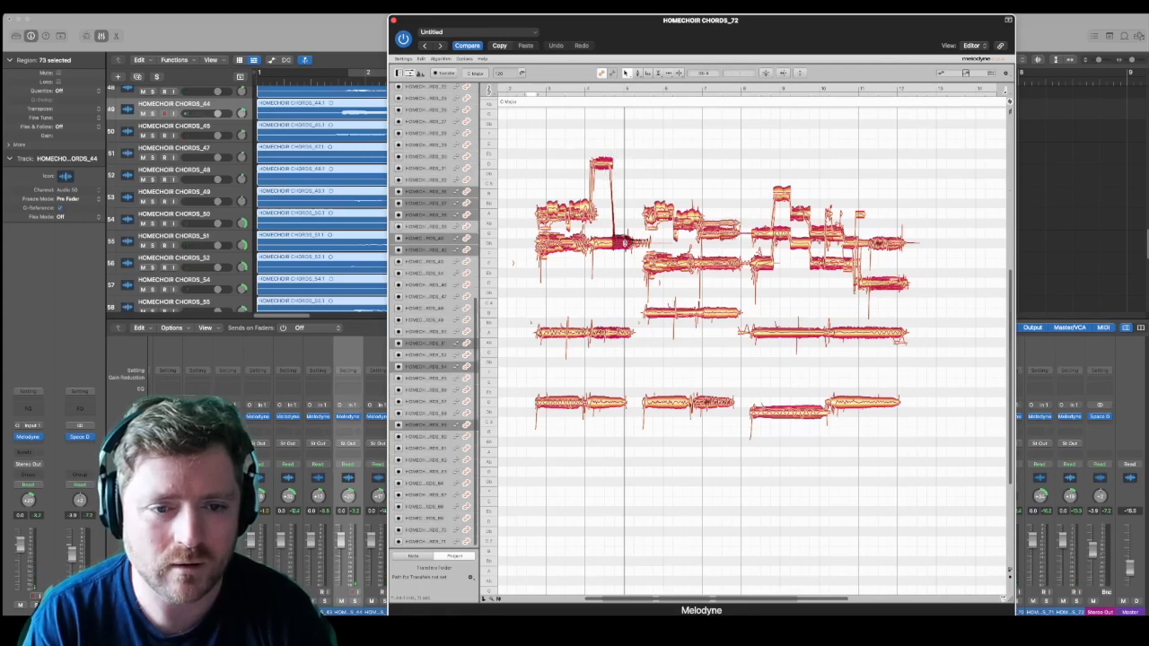
Step: Correct the pitch of the first copy's A and lower neighbouring lines with pitch center and pitch drift at 100 %
left_click_drag(528, 195, 596, 260)
left_click(760, 74)
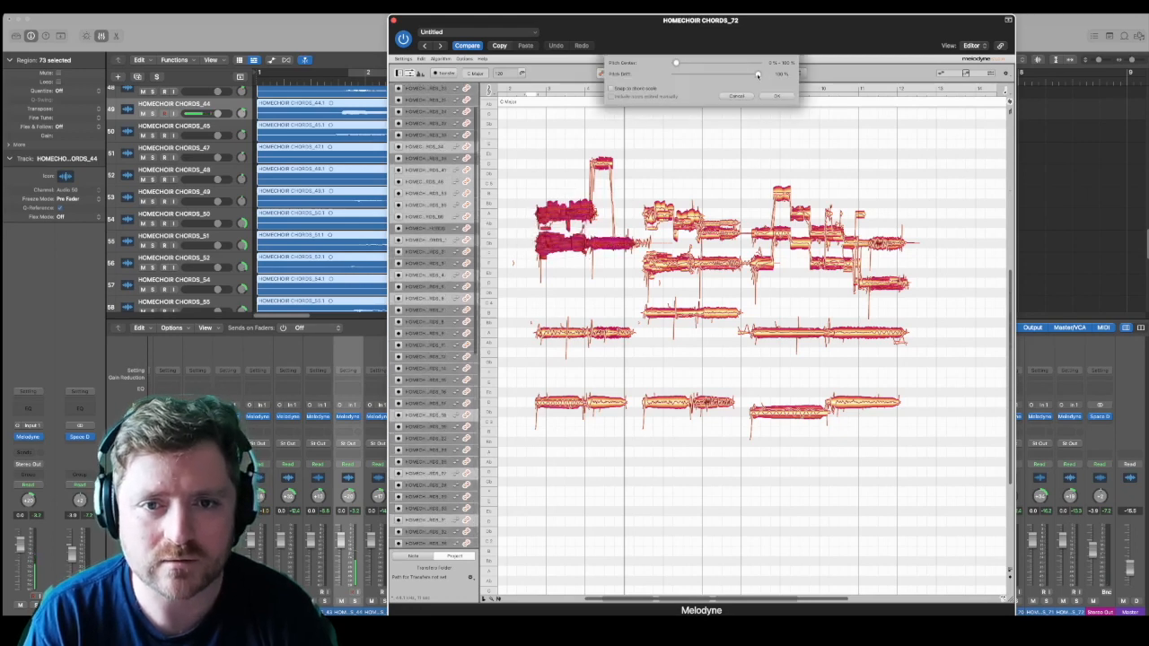
left_click_drag(759, 64, 769, 67)
key("Return")
Step: Delete the stray off-pitch fragments around the first copy's upper lines and above the last copy's upper lines between bars 10 and 11
left_click_drag(555, 268, 604, 261)
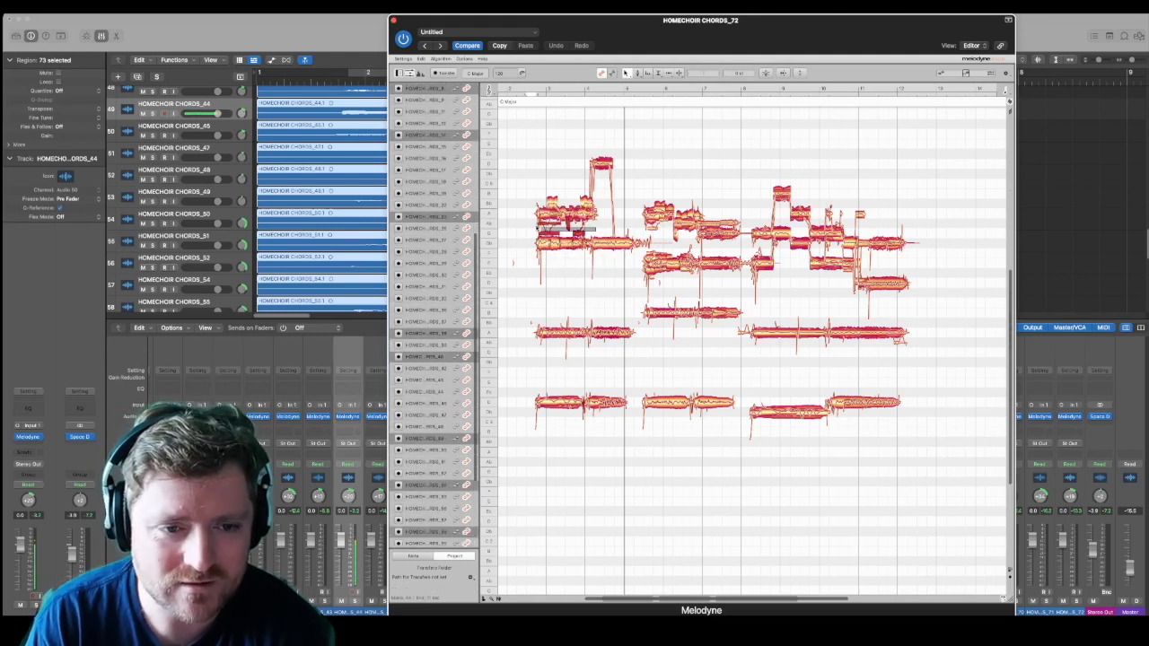
key("Delete")
left_click(553, 216)
left_click_drag(536, 195, 586, 211)
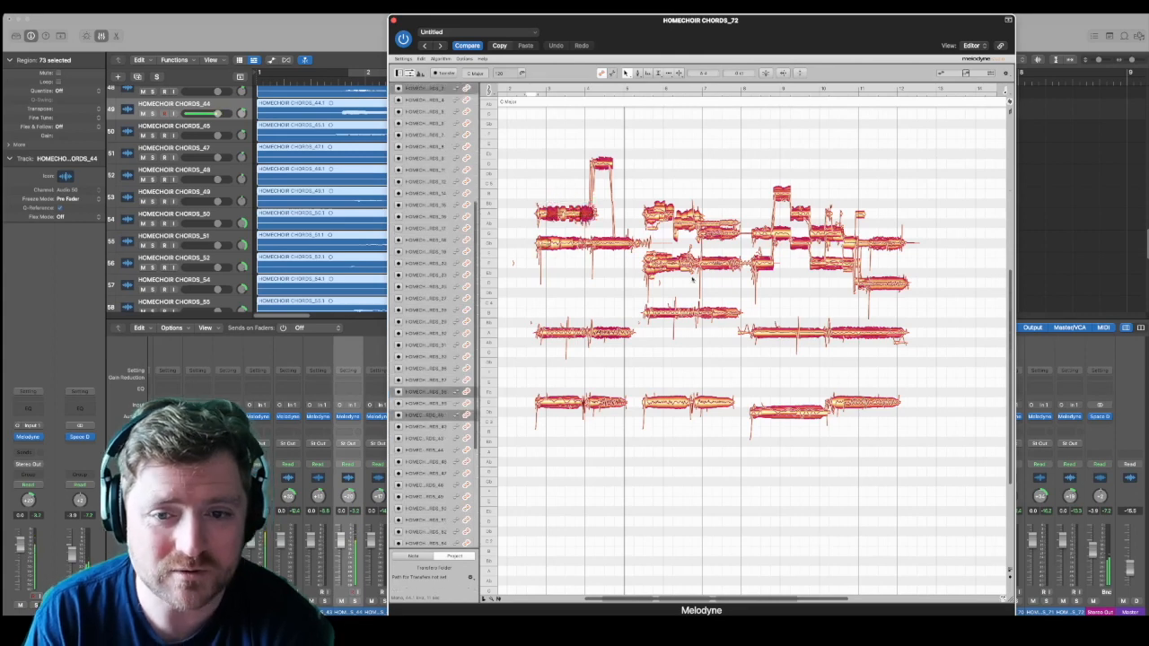
left_click_drag(826, 204, 847, 225)
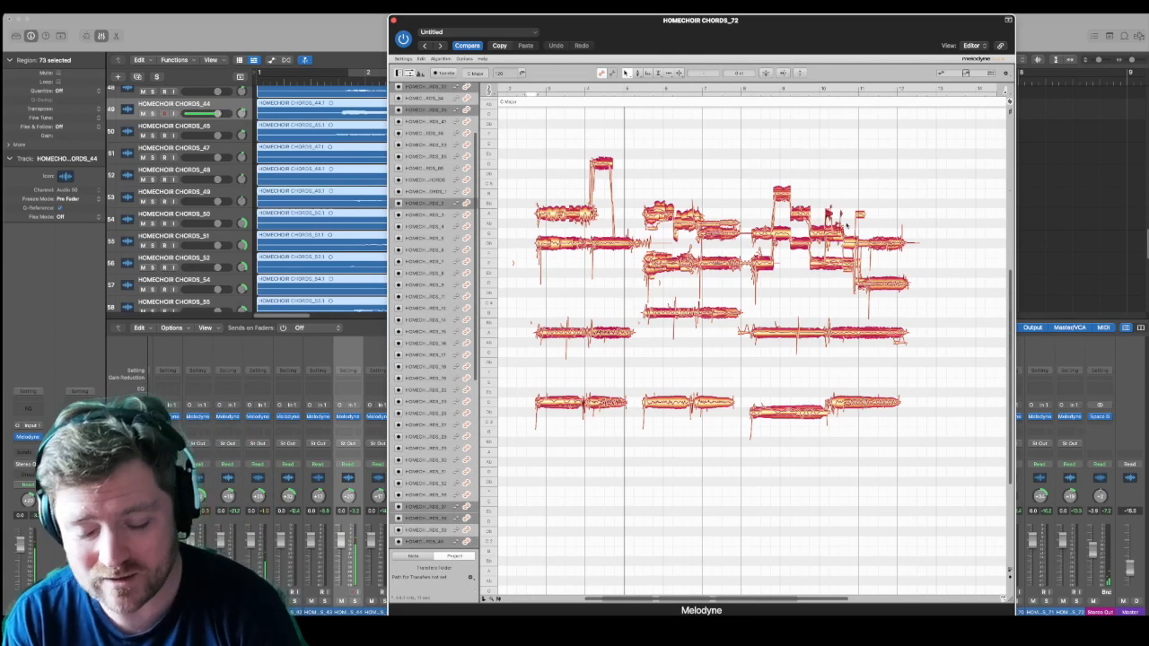
key("Delete")
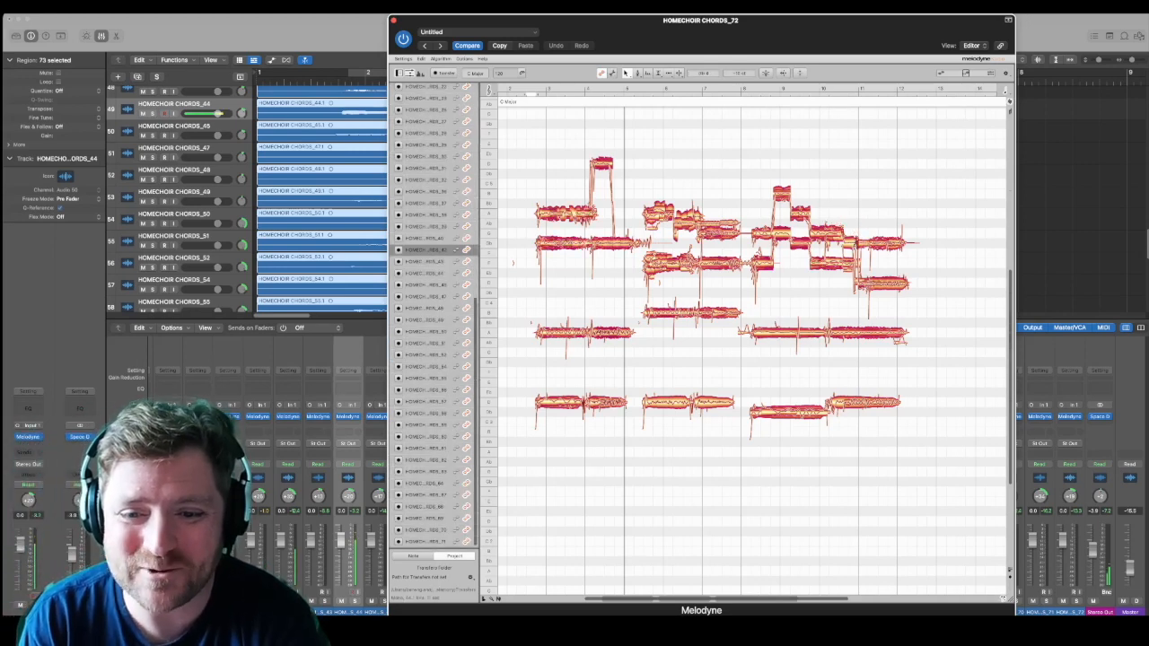
Step: Play the progression from the first chord and raise the stray tail of the last copy's middle line by a semitone
left_click(852, 248)
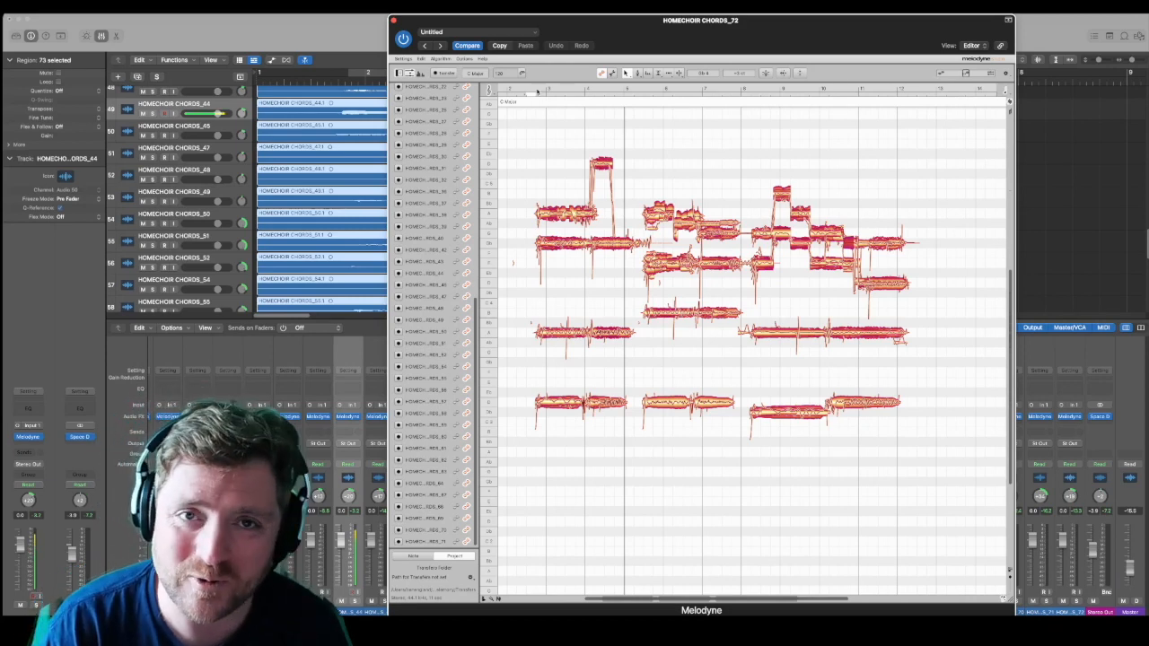
left_click(540, 92)
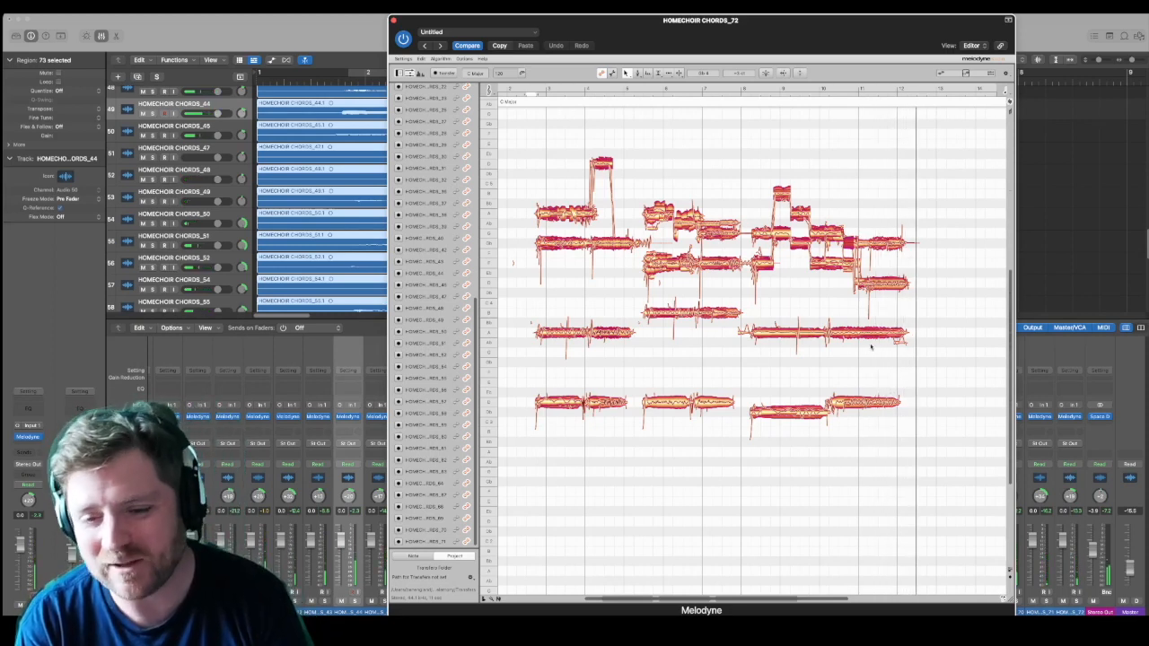
left_click(901, 334)
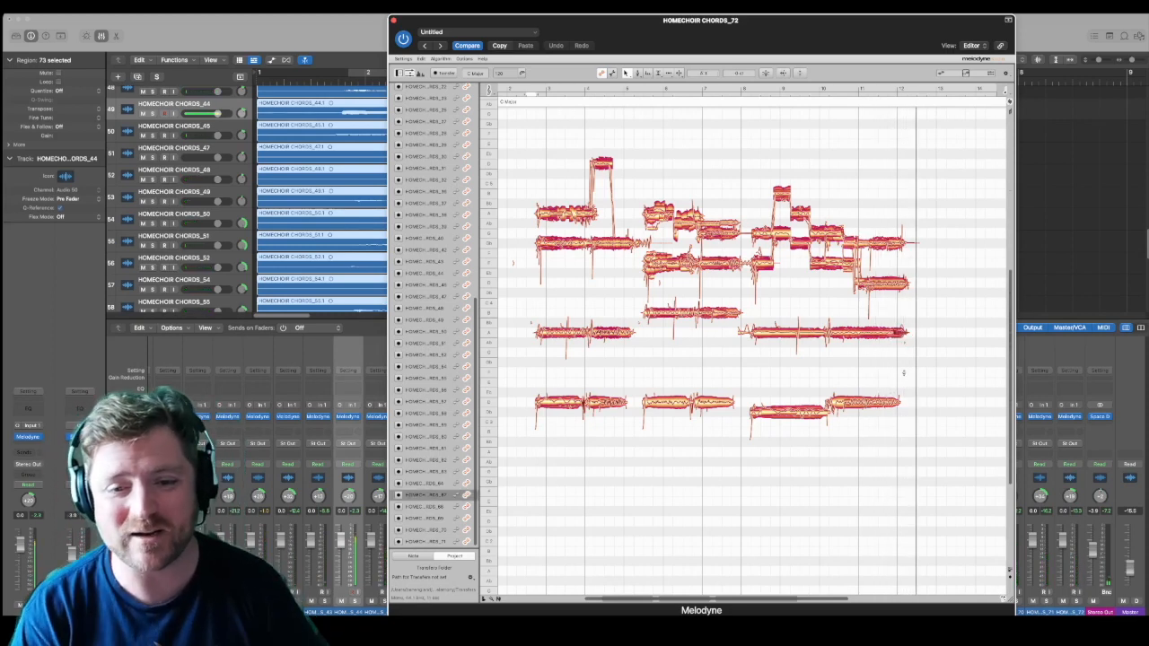